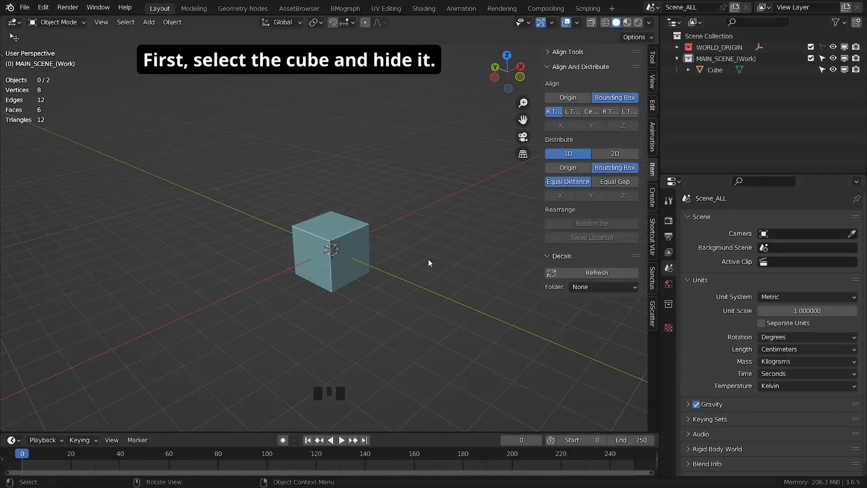
Step: Hide the cube and add a Bezier curve at the world origin
{"action": "left_click", "coordinate": [332, 253]}
{"action": "left_click", "coordinate": [834, 70]}
{"action": "key", "text": "shift+a"}
{"action": "mouse_move", "coordinate": [314, 254]}
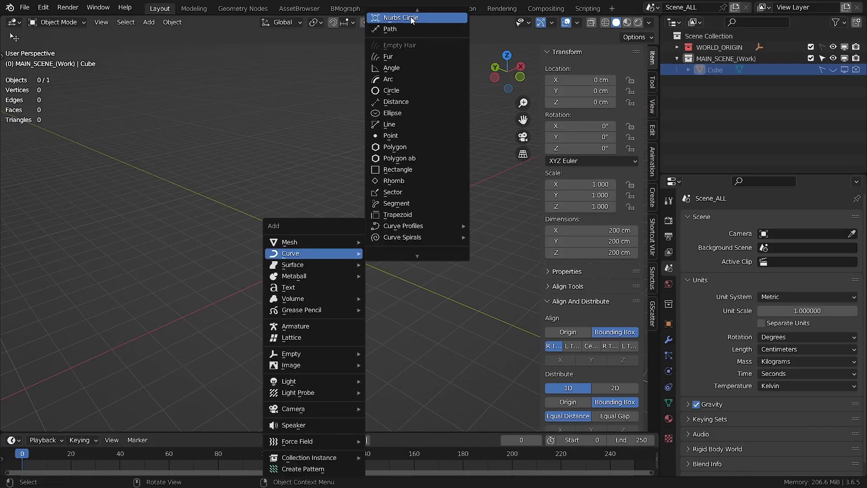
{"action": "left_click", "coordinate": [410, 17]}
{"action": "middle_click_drag", "start_coordinate": [361, 199], "coordinate": [334, 291]}
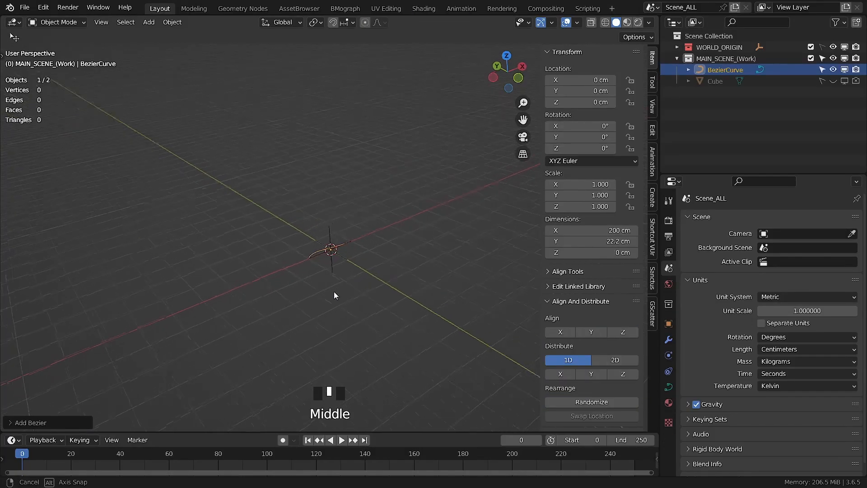
Step: Straighten the Bezier curve by scaling all its control points to 0 along Z and along Y
{"action": "scroll", "coordinate": [340, 248], "scroll_direction": "up", "scroll_amount": 3}
{"action": "key", "text": "Tab"}
{"action": "key", "text": "s"}
{"action": "key", "text": "z"}
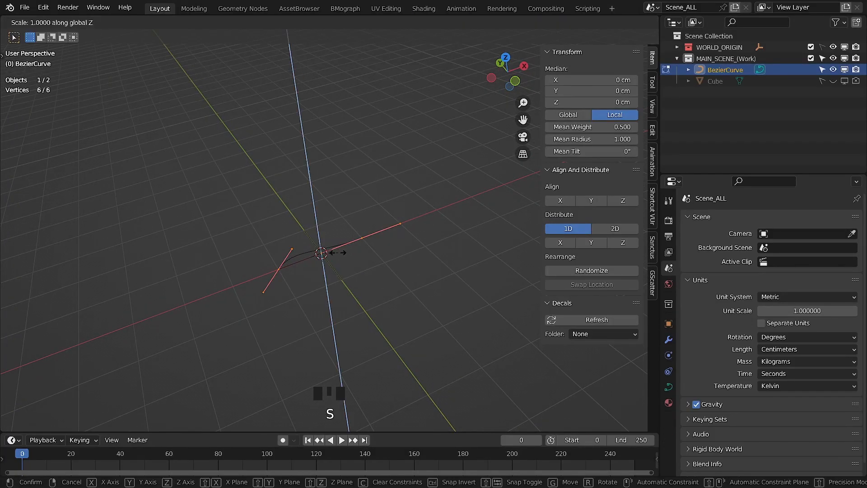
{"action": "key", "text": "0"}
{"action": "key", "text": "y"}
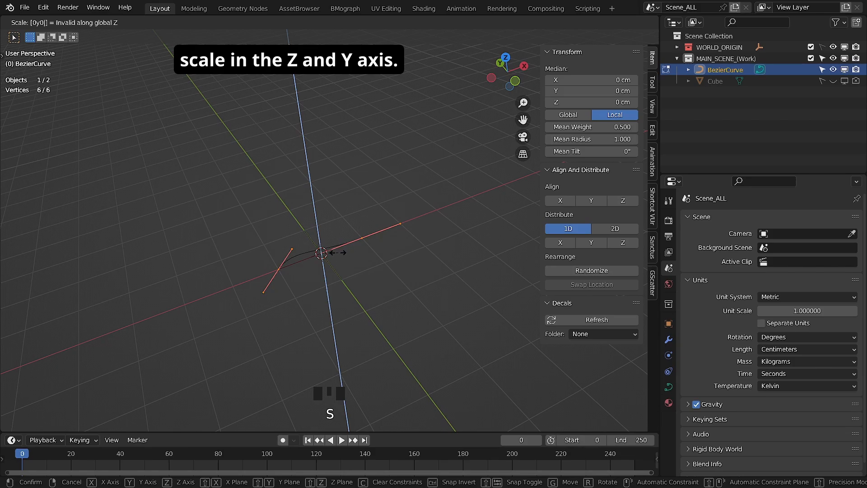
{"action": "key", "text": "Return"}
{"action": "key", "text": "s"}
{"action": "key", "text": "y"}
{"action": "key", "text": "0"}
{"action": "key", "text": "Return"}
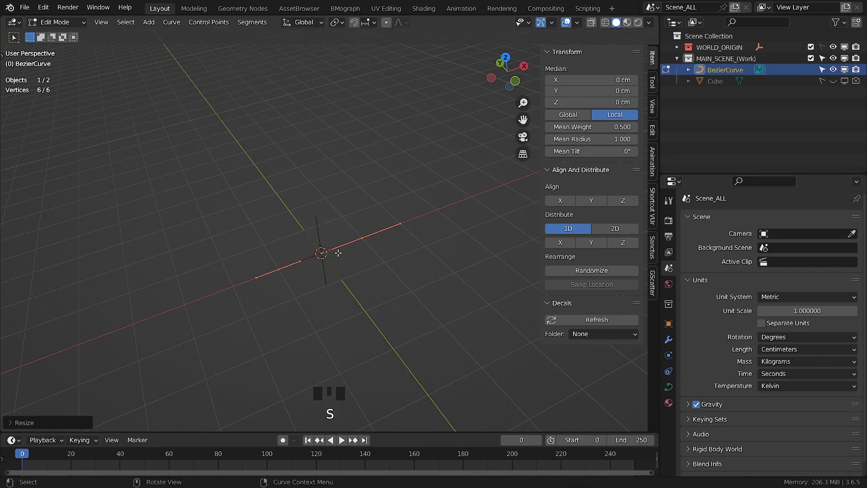
{"action": "key", "text": "Tab"}
Step: Rename the curve object as BezierCurve_01
{"action": "key", "text": "F2"}
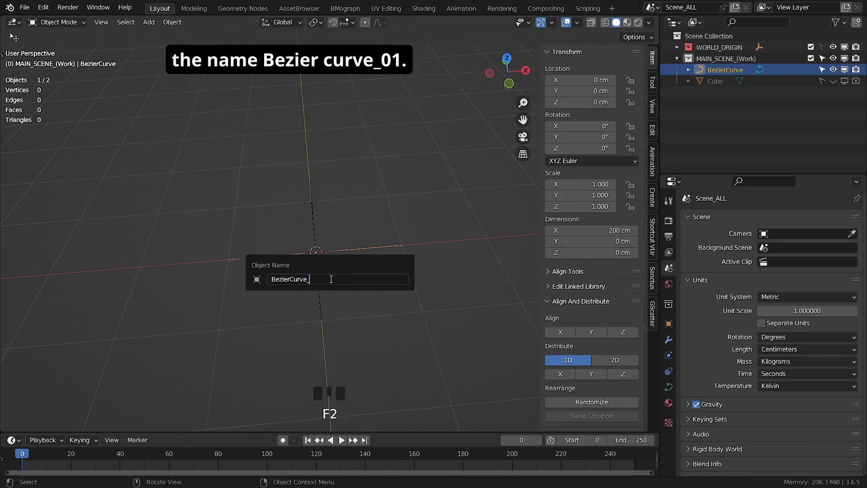
{"action": "type", "text": "_01"}
{"action": "key", "text": "Return"}
Step: Set the curve's X dimension to 400 cm and its X location to -200 cm
{"action": "middle_click_drag", "start_coordinate": [329, 279], "coordinate": [266, 285], "text": "shift"}
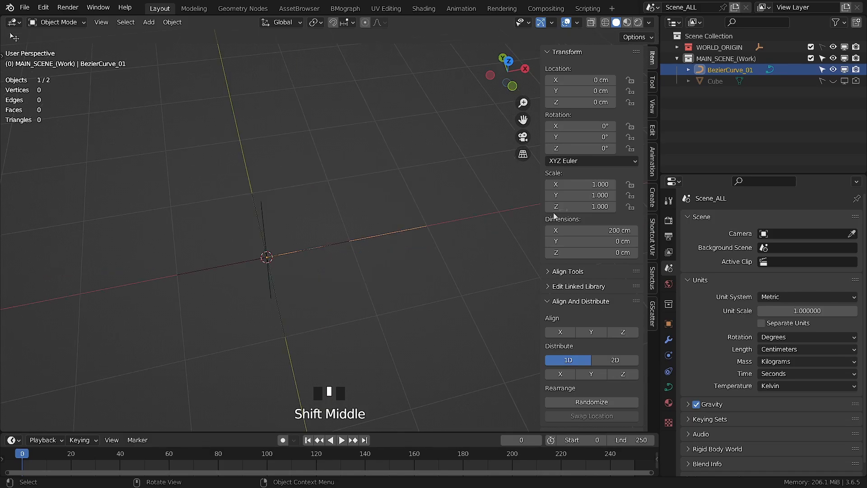
{"action": "left_click", "coordinate": [596, 231]}
{"action": "type", "text": "400"}
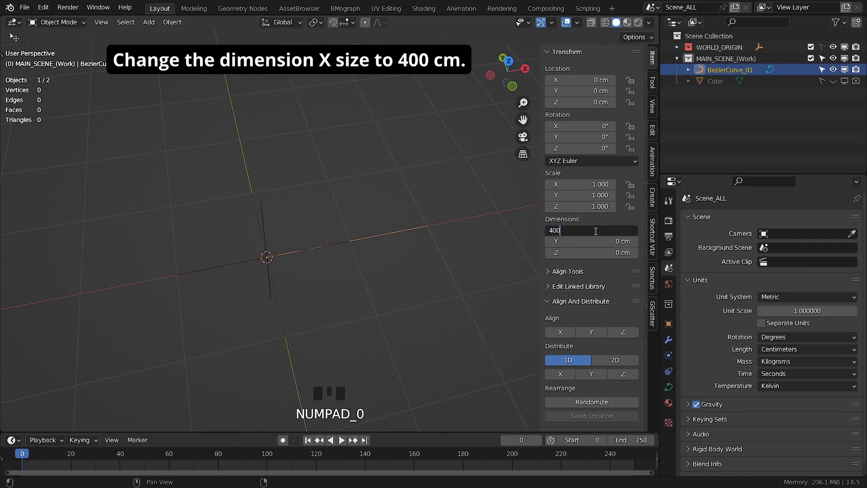
{"action": "key", "text": "Return"}
{"action": "left_click", "coordinate": [582, 80]}
{"action": "type", "text": "-2"}
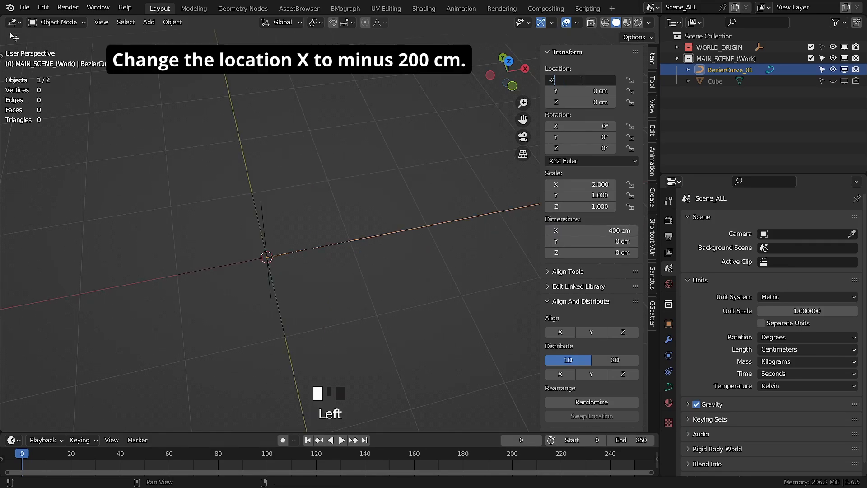
{"action": "type", "text": "00"}
{"action": "key", "text": "Return"}
Step: Apply the curve's scale and its location
{"action": "middle_click_drag", "start_coordinate": [278, 258], "coordinate": [255, 222]}
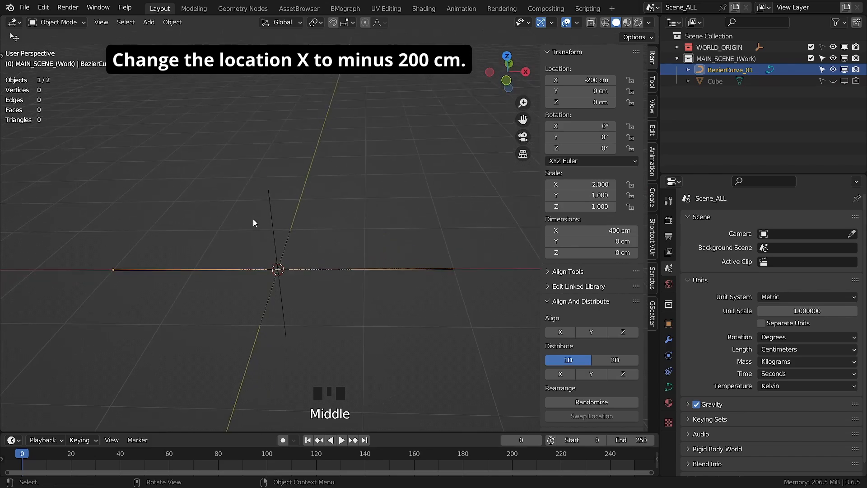
{"action": "key", "text": "Tab"}
{"action": "middle_click_drag", "start_coordinate": [280, 295], "coordinate": [321, 280]}
{"action": "key", "text": "Tab"}
{"action": "key", "text": "ctrl+a"}
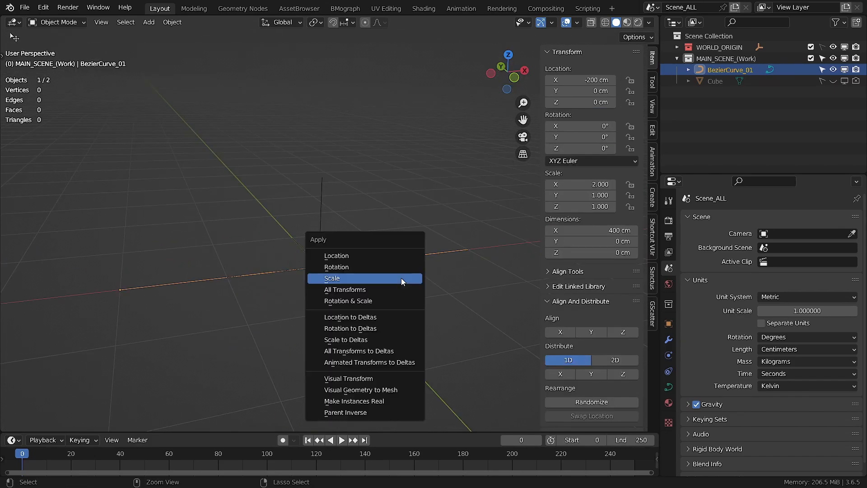
{"action": "left_click", "coordinate": [385, 276]}
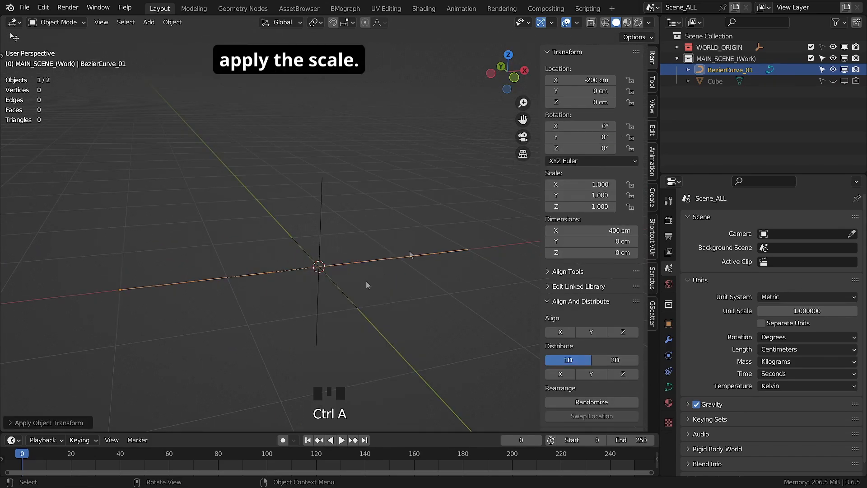
{"action": "key", "text": "ctrl+a"}
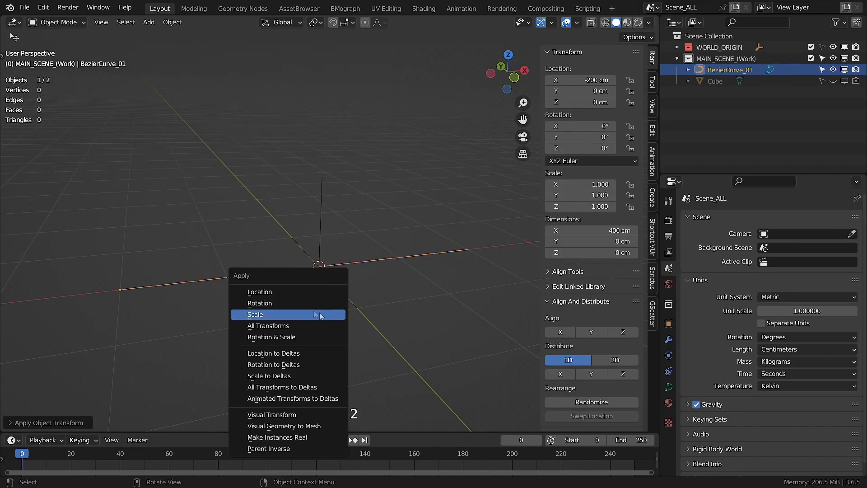
{"action": "left_click", "coordinate": [289, 292]}
Step: Raise the curve's right end control point by 50 cm along Z, working in the front view
{"action": "middle_click_drag", "start_coordinate": [320, 266], "coordinate": [292, 300]}
{"action": "scroll", "coordinate": [323, 254], "scroll_direction": "up", "scroll_amount": 2}
{"action": "key", "text": "KP_1"}
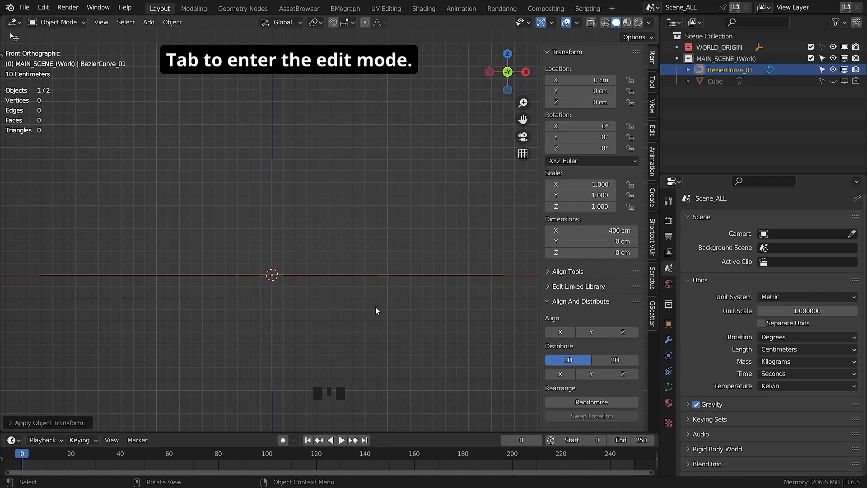
{"action": "key", "text": "Tab"}
{"action": "left_click", "coordinate": [504, 289]}
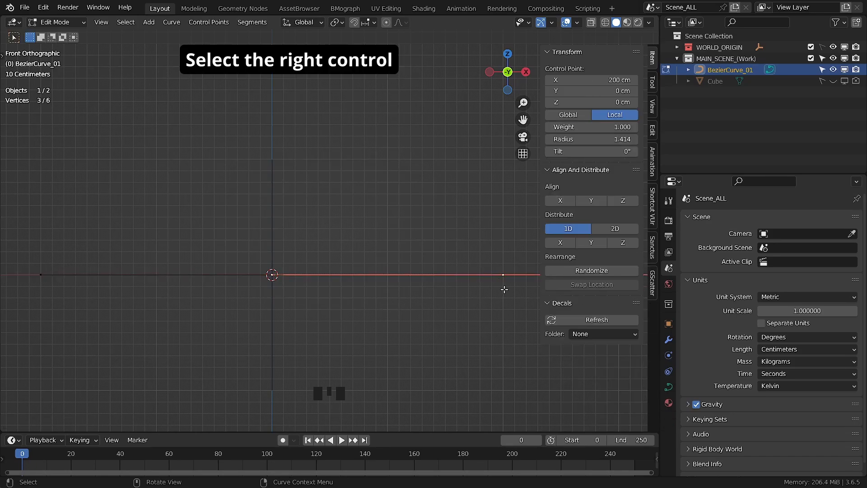
{"action": "type", "text": "g"}
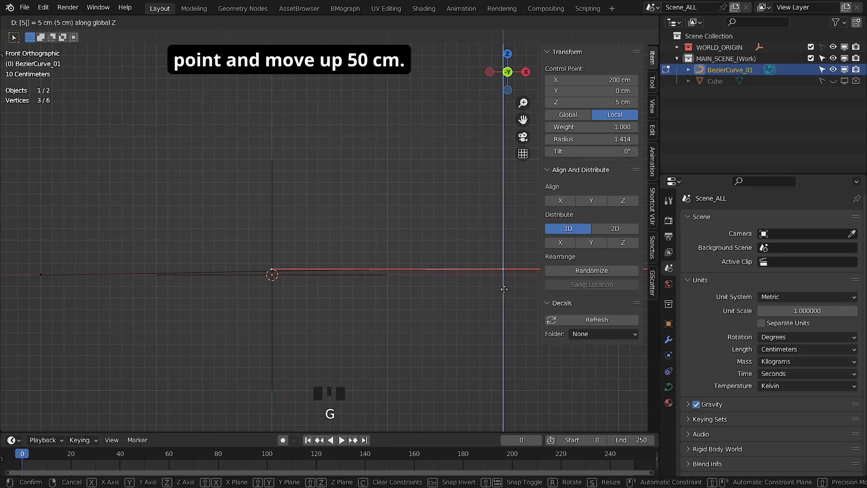
{"action": "type", "text": "z50"}
{"action": "key", "text": "Return"}
Step: Subdivide the whole curve with 2 cuts
{"action": "scroll", "coordinate": [423, 270], "scroll_direction": "down", "scroll_amount": 1}
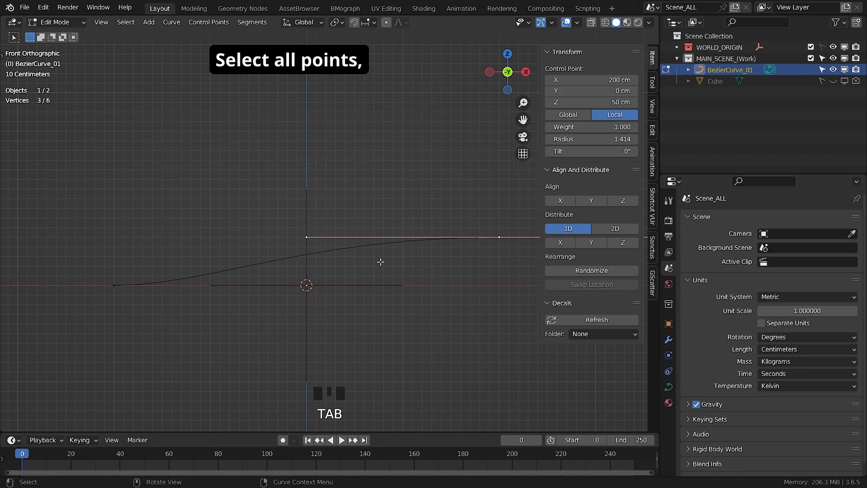
{"action": "key", "text": "a"}
{"action": "right_click", "coordinate": [298, 204]}
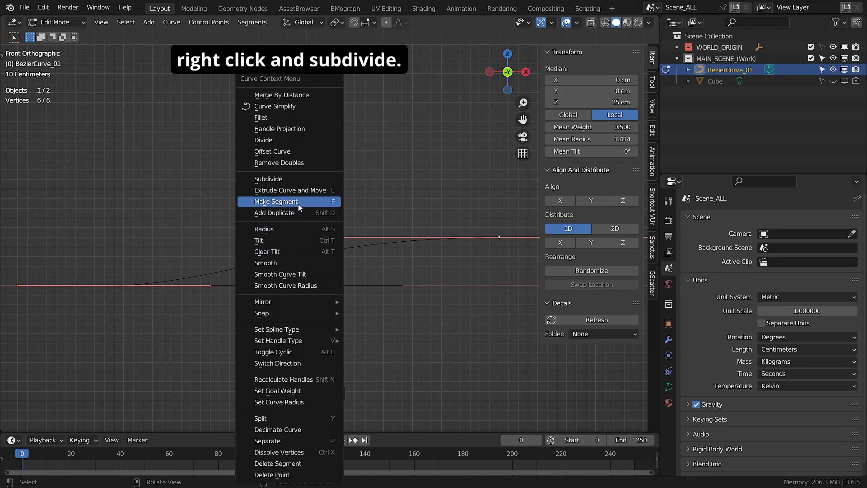
{"action": "left_click", "coordinate": [292, 180]}
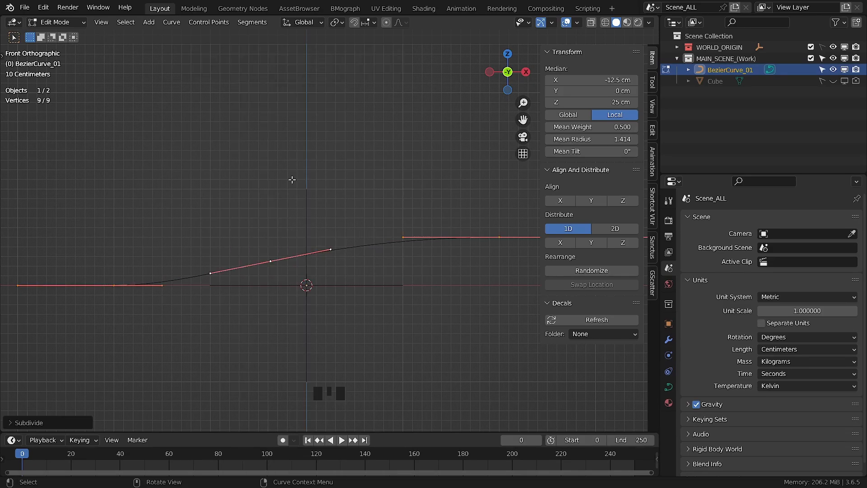
{"action": "left_click", "coordinate": [48, 421]}
{"action": "left_click", "coordinate": [153, 420]}
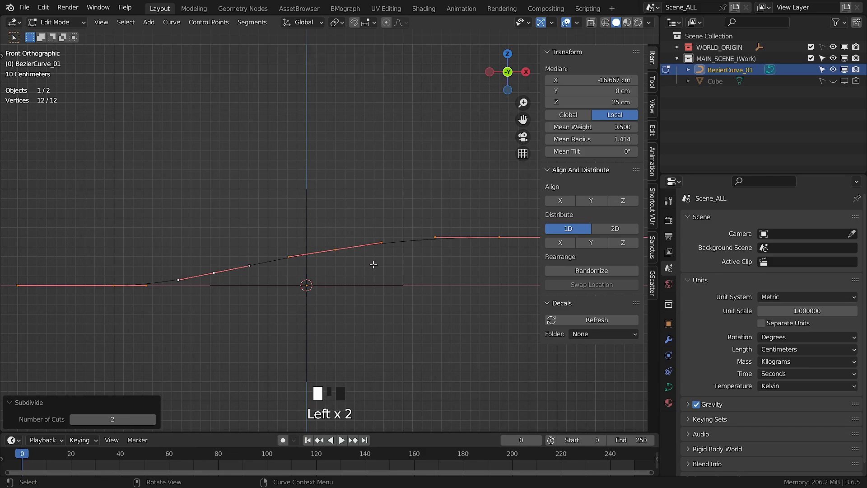
Step: Flatten the two right control points of the curve by scaling them to 0 along Z
{"action": "left_click", "coordinate": [343, 253]}
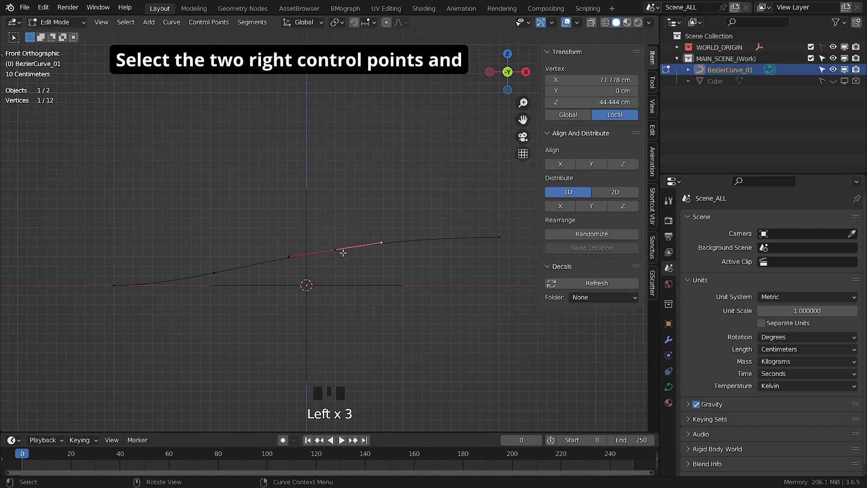
{"action": "left_click", "coordinate": [495, 242], "text": "shift"}
{"action": "key", "text": "d"}
{"action": "key", "text": "Escape"}
{"action": "key", "text": "s"}
{"action": "key", "text": "z"}
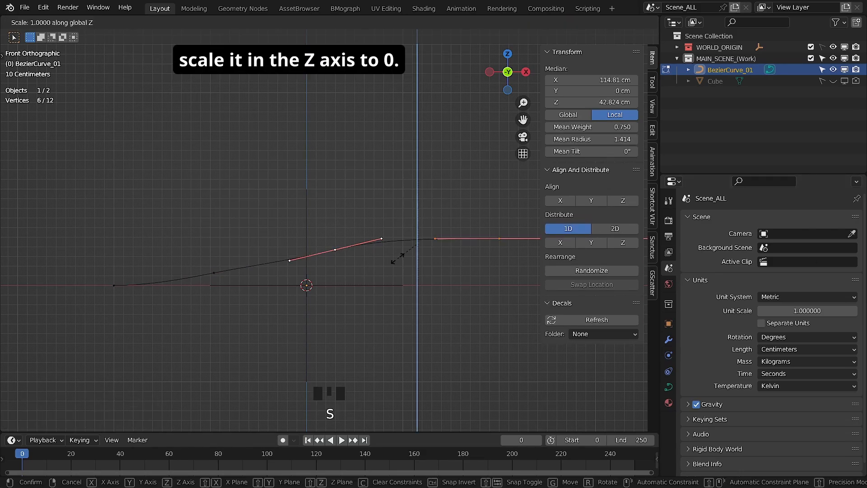
{"action": "key", "text": "0"}
{"action": "key", "text": "Return"}
Step: Flatten the two left control points by scaling them to 0 along Z and set their median Z to 0 cm
{"action": "left_click", "coordinate": [216, 284]}
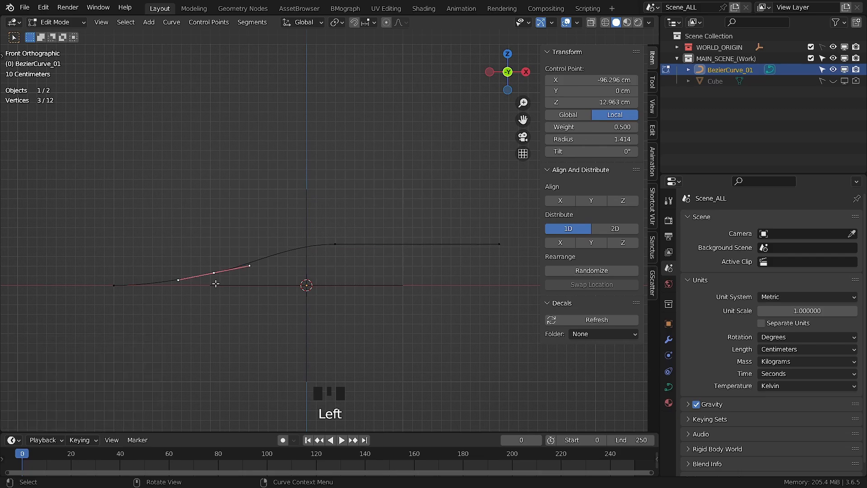
{"action": "left_click", "coordinate": [134, 294], "text": "shift"}
{"action": "key", "text": "s"}
{"action": "key", "text": "z"}
{"action": "key", "text": "0"}
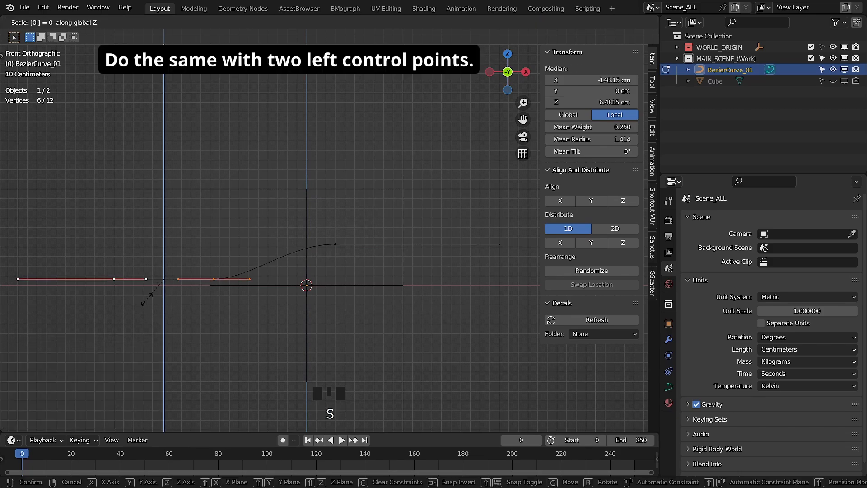
{"action": "key", "text": "Return"}
{"action": "left_click", "coordinate": [598, 101]}
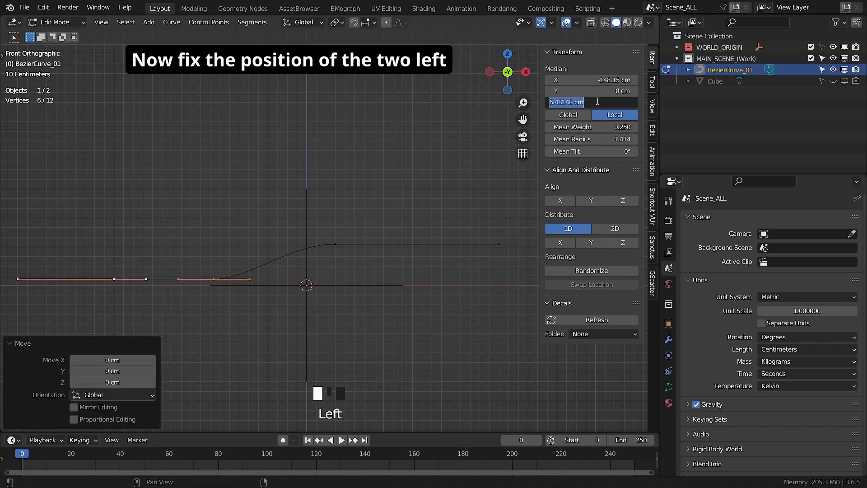
{"action": "type", "text": "0"}
{"action": "key", "text": "Return"}
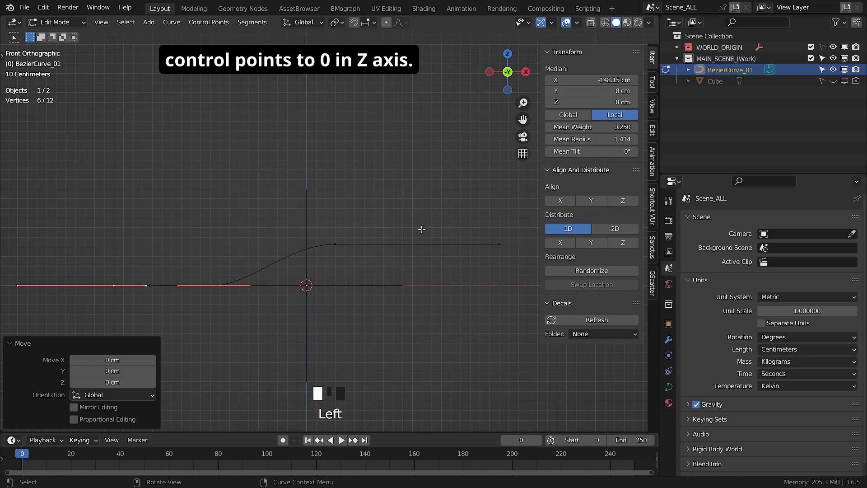
Step: Set the median Z of the two right control points to 50 cm
{"action": "left_click", "coordinate": [366, 237]}
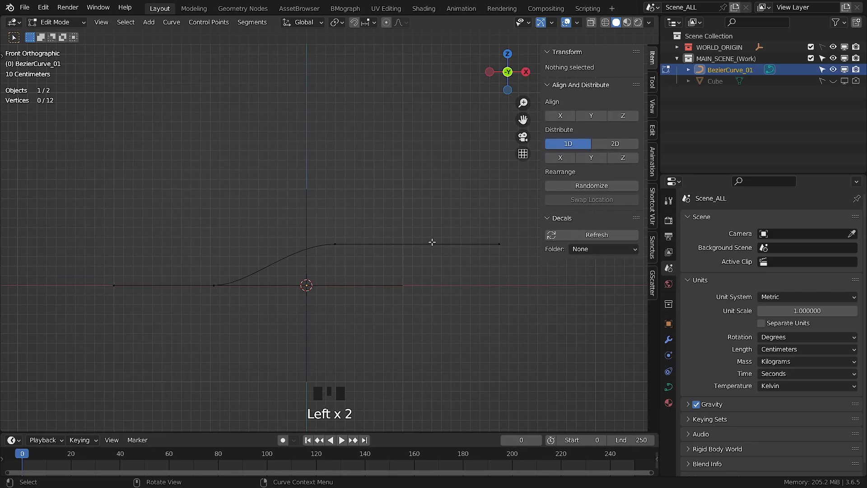
{"action": "left_click", "coordinate": [335, 242]}
{"action": "left_click", "coordinate": [499, 244], "text": "shift"}
{"action": "left_click", "coordinate": [607, 102]}
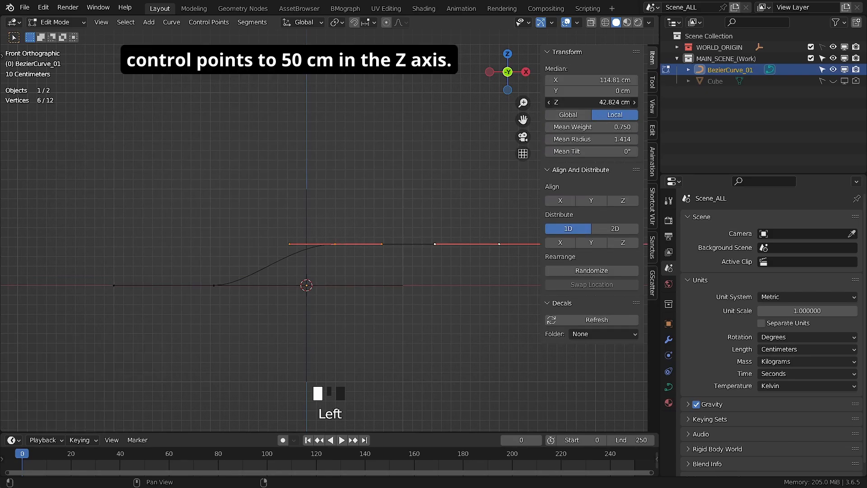
{"action": "key", "text": "Return"}
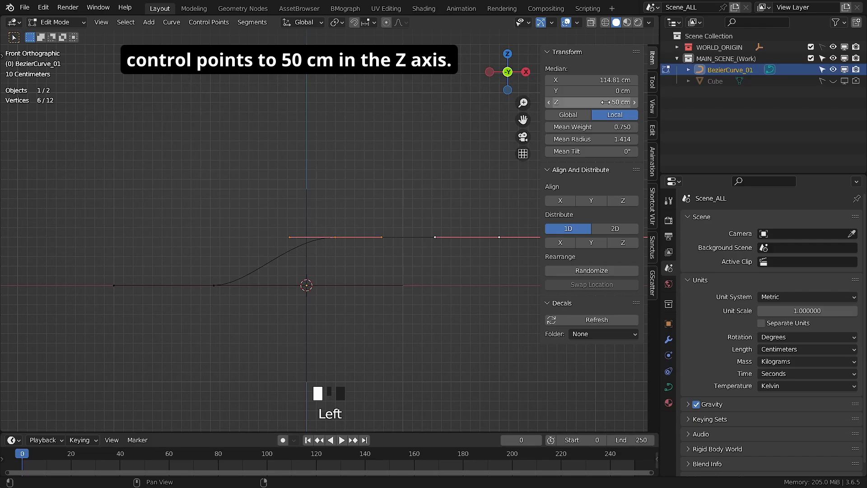
{"action": "key", "text": "Tab"}
{"action": "key", "text": "Tab"}
{"action": "key", "text": "Tab"}
{"action": "key", "text": "Tab"}
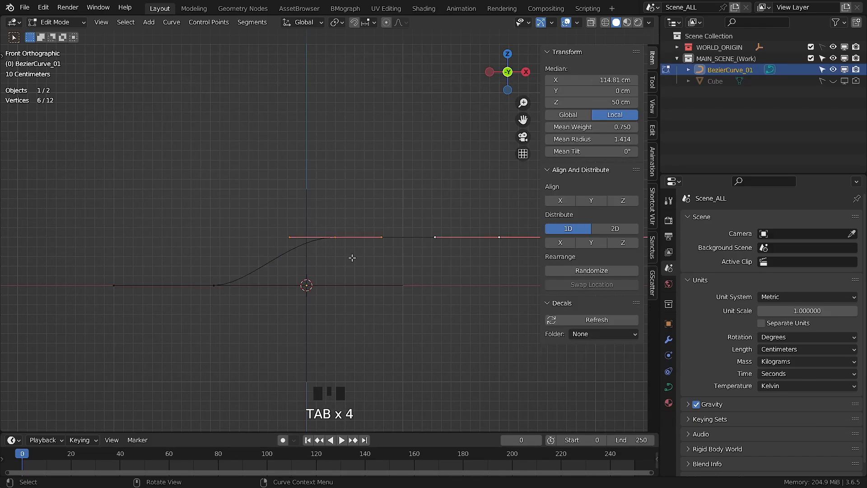
Step: Move the right middle control point along X toward the right end, and the left middle one to about X -90 cm
{"action": "left_click", "coordinate": [353, 258]}
{"action": "key", "text": "g"}
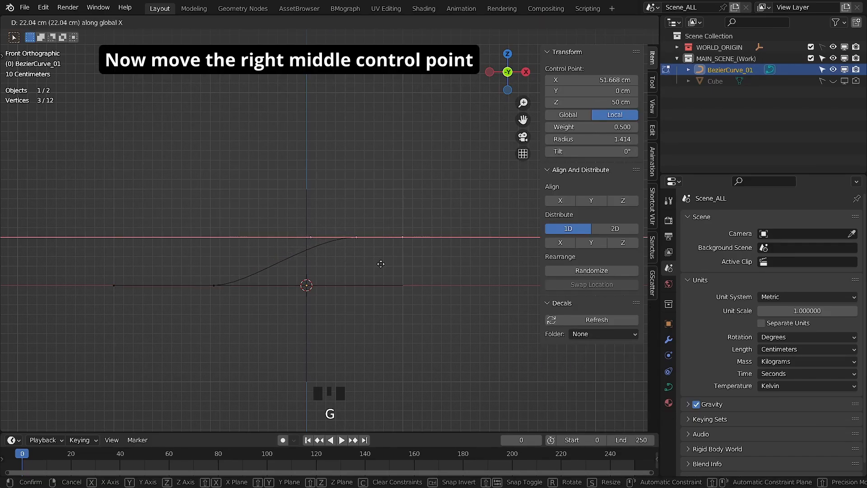
{"action": "left_click", "coordinate": [417, 269]}
{"action": "left_click", "coordinate": [228, 290]}
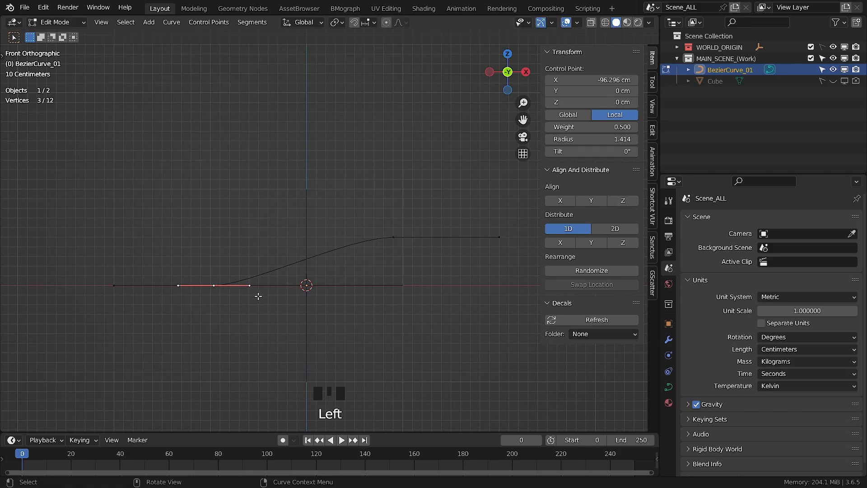
{"action": "key", "text": "g"}
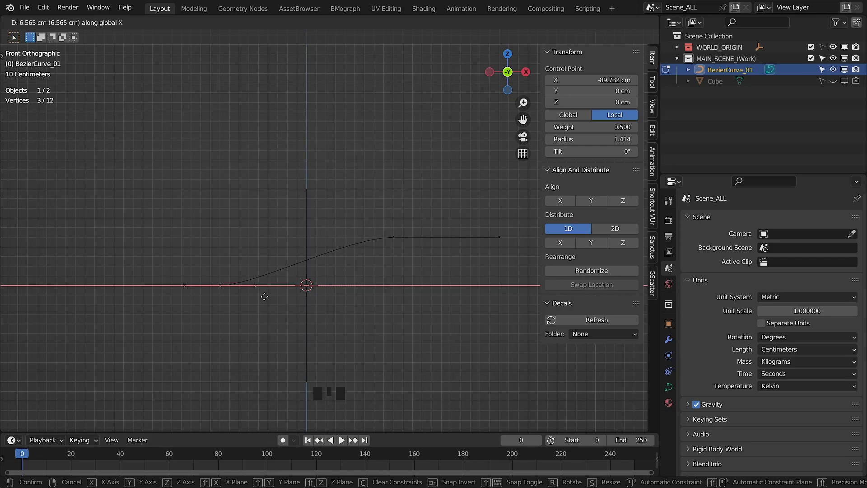
{"action": "middle_click_drag", "start_coordinate": [264, 297], "coordinate": [213, 298]}
{"action": "left_click", "coordinate": [351, 310]}
{"action": "key", "text": "s"}
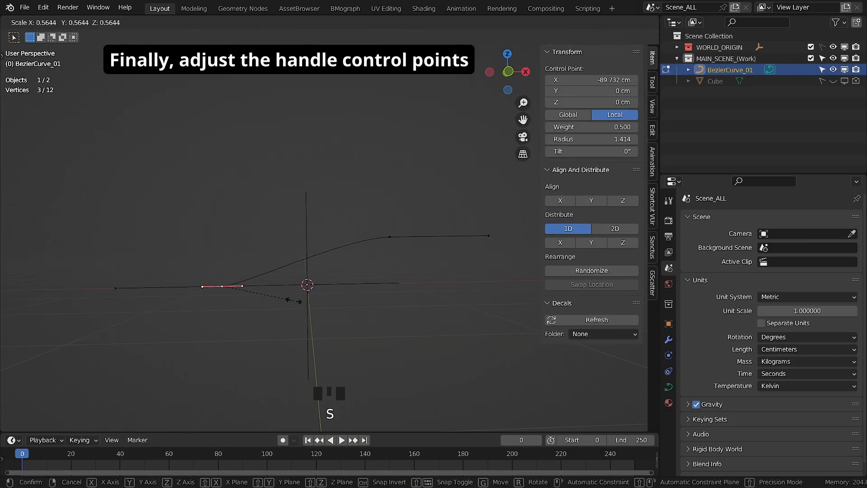
{"action": "left_click", "coordinate": [294, 300]}
{"action": "key", "text": "ctrl+z"}
Step: Add the right middle control point to the selection and set the transform pivot to individual origins
{"action": "key", "text": "KP_1"}
{"action": "left_click", "coordinate": [394, 237], "text": "shift"}
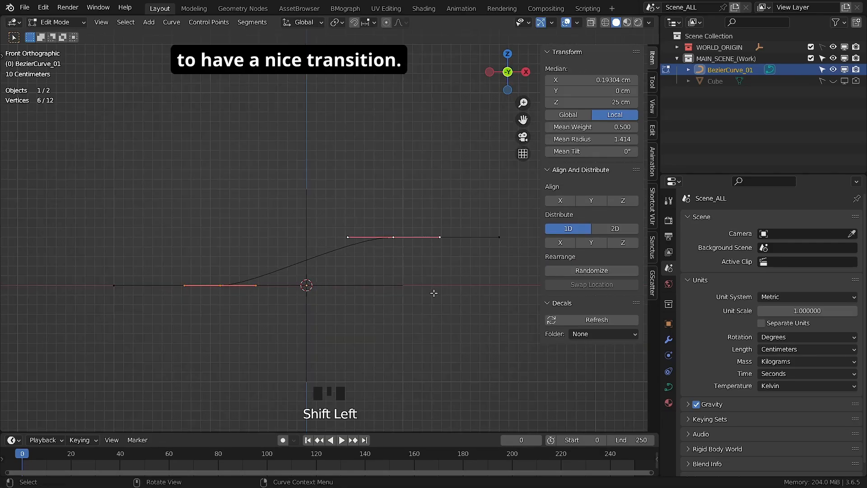
{"action": "key", "text": "s"}
{"action": "right_click", "coordinate": [424, 288]}
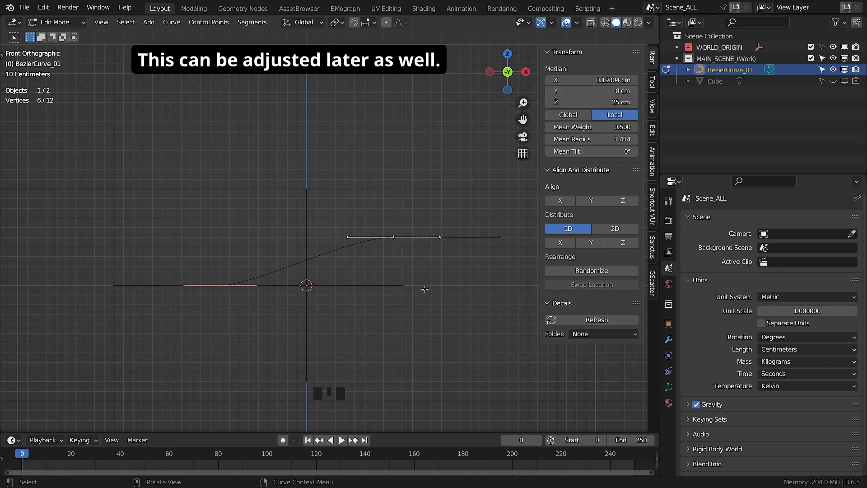
{"action": "left_click", "coordinate": [336, 23]}
{"action": "left_click", "coordinate": [362, 58]}
Step: Scale the handles of the two selected middle control points for a smoother transition and return to Object Mode
{"action": "key", "text": "s"}
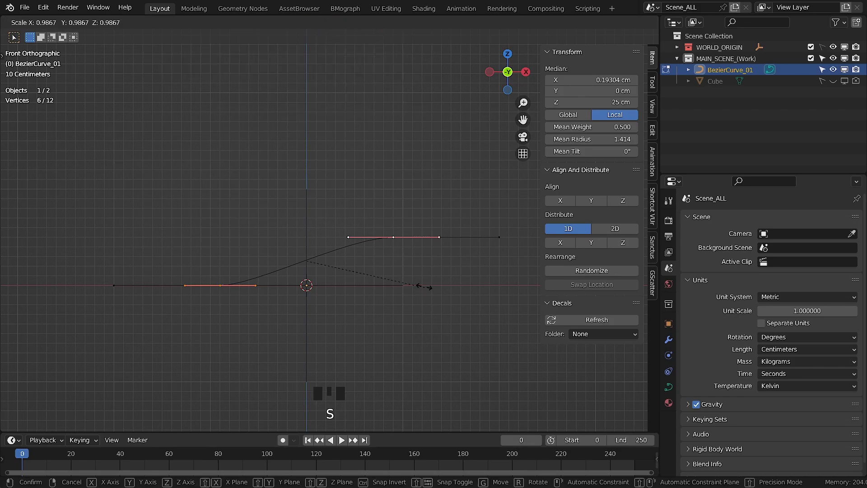
{"action": "key", "text": "Tab"}
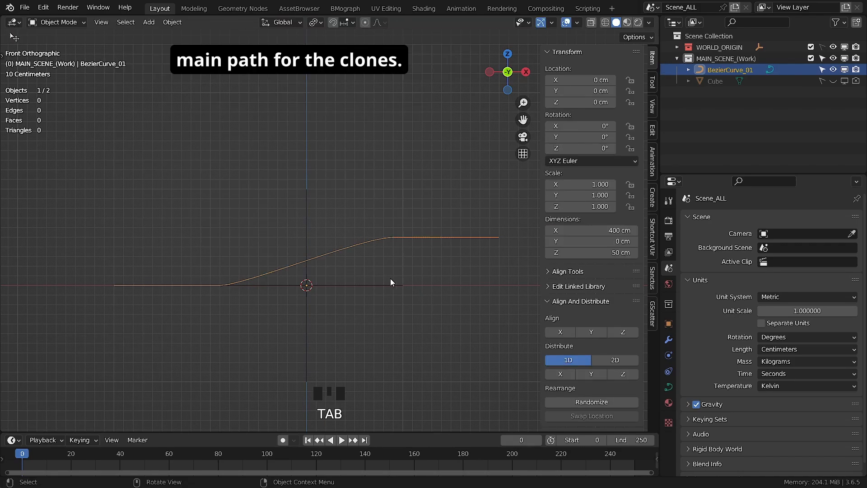
{"action": "key", "text": "Tab"}
{"action": "key", "text": "s"}
{"action": "left_click", "coordinate": [420, 284]}
{"action": "key", "text": "Tab"}
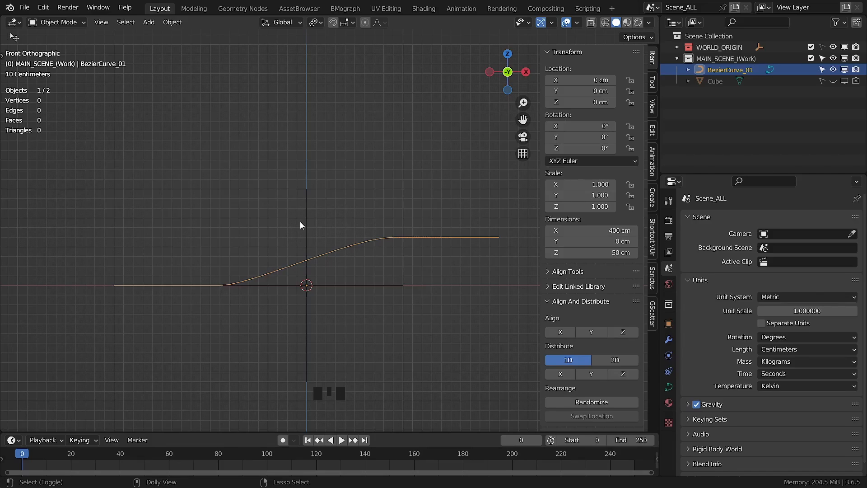
Step: Save the project file under the name ZippedLoop_Tutorial_Recreation
{"action": "key", "text": "ctrl+s"}
{"action": "left_click", "coordinate": [230, 399]}
{"action": "type", "text": "ZippedLoop_Tutorial_Recreation"}
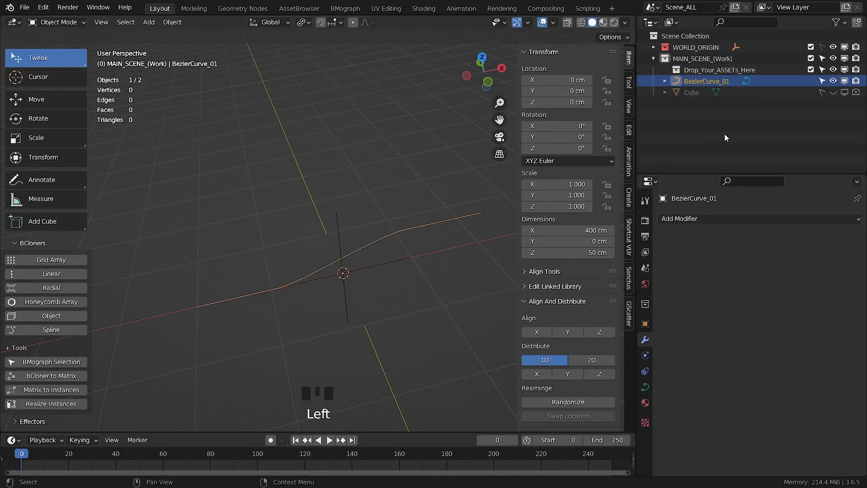
Step: Unhide the Cube, duplicate it in place, and hide the original Cube again
{"action": "left_click", "coordinate": [729, 131]}
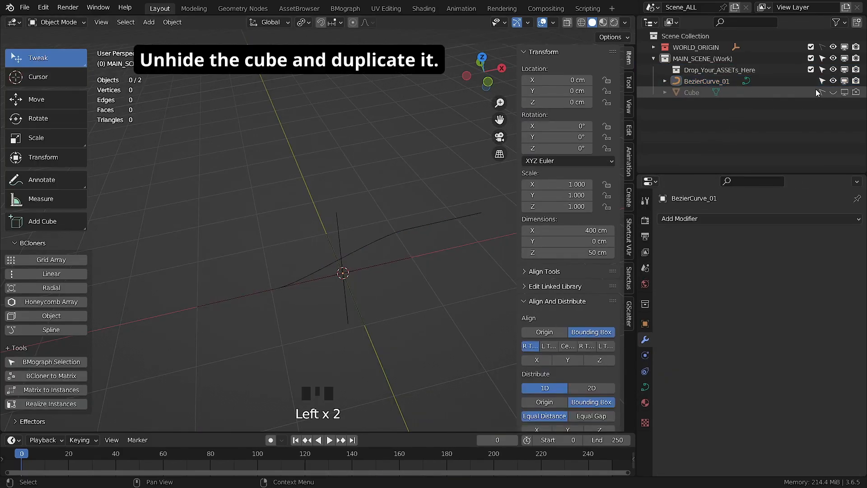
{"action": "left_click", "coordinate": [833, 92]}
{"action": "left_click", "coordinate": [705, 92]}
{"action": "key", "text": "shift+d"}
{"action": "key", "text": "Escape"}
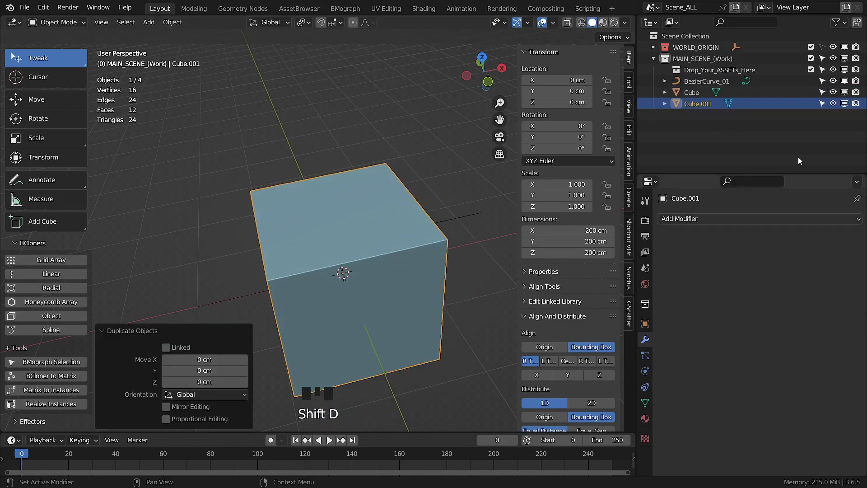
{"action": "left_click", "coordinate": [833, 92]}
Step: Add a linear-mode BCloner to the duplicated cube and enable its Use Collection option
{"action": "left_click", "coordinate": [696, 104]}
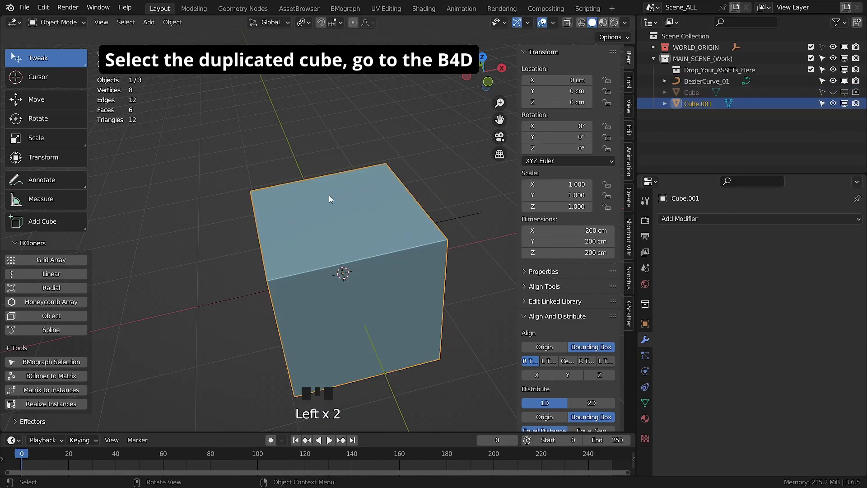
{"action": "left_click", "coordinate": [47, 273]}
{"action": "middle_click_drag", "start_coordinate": [316, 271], "coordinate": [343, 276]}
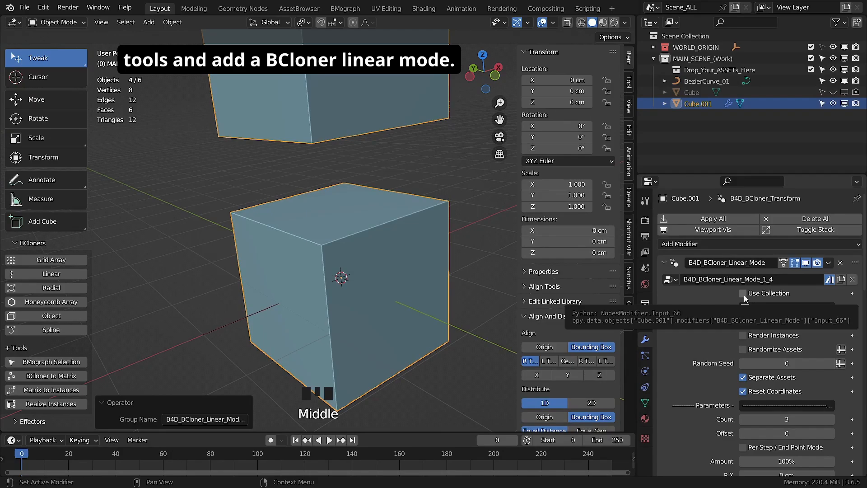
{"action": "left_click", "coordinate": [744, 294]}
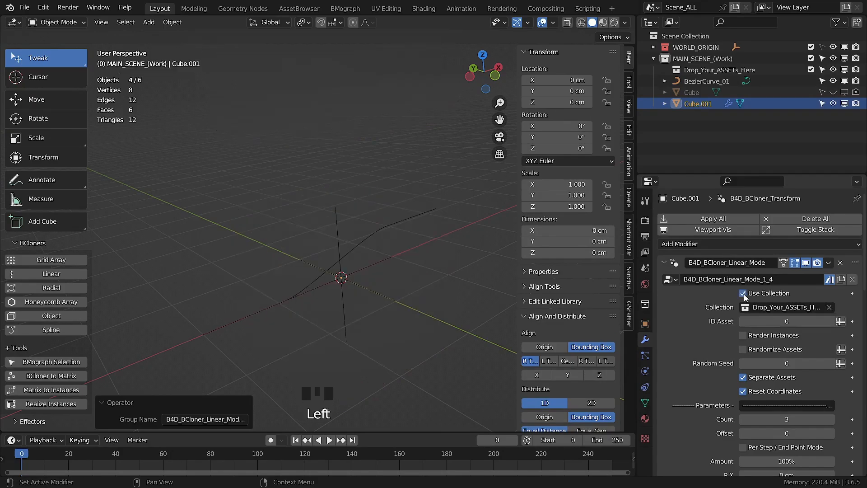
Step: Move BezierCurve_01 into the Drop_Your_ASSETs_Here collection and reselect the cloner object
{"action": "left_click", "coordinate": [686, 83]}
{"action": "left_click_drag", "start_coordinate": [685, 83], "coordinate": [703, 72]}
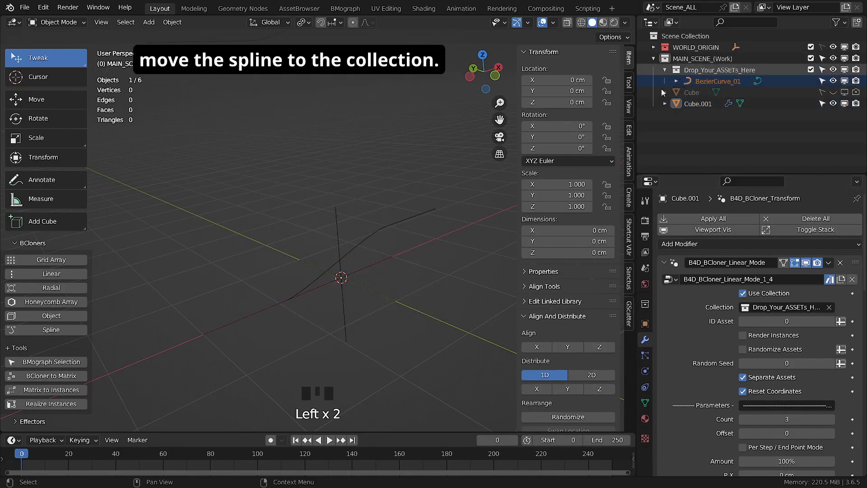
{"action": "left_click", "coordinate": [664, 104]}
{"action": "key", "text": "t"}
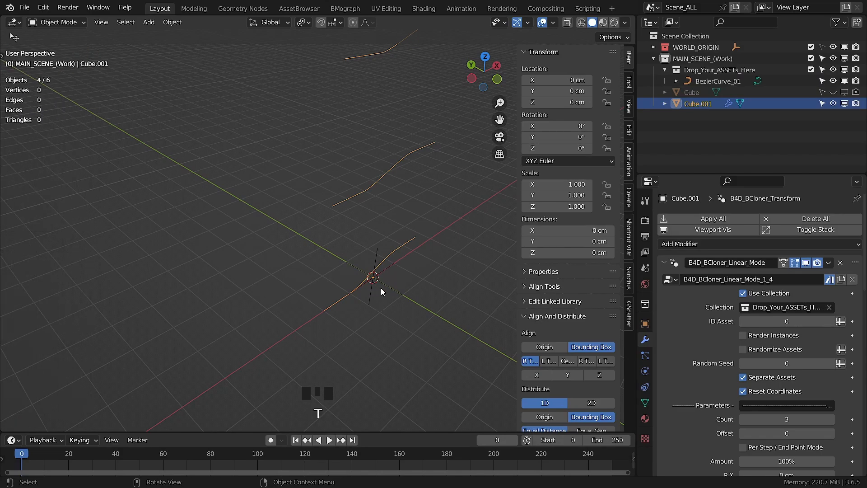
{"action": "middle_click_drag", "start_coordinate": [381, 288], "coordinate": [364, 260]}
Step: Set the linear BCloner's P.Z offset to 0 cm and P.Y to 20 cm
{"action": "scroll", "coordinate": [751, 334], "scroll_direction": "down", "scroll_amount": 3}
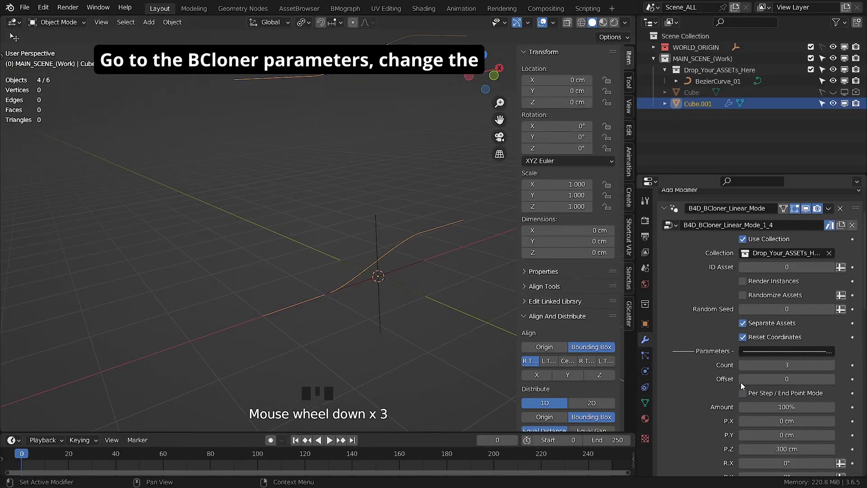
{"action": "left_click", "coordinate": [787, 448]}
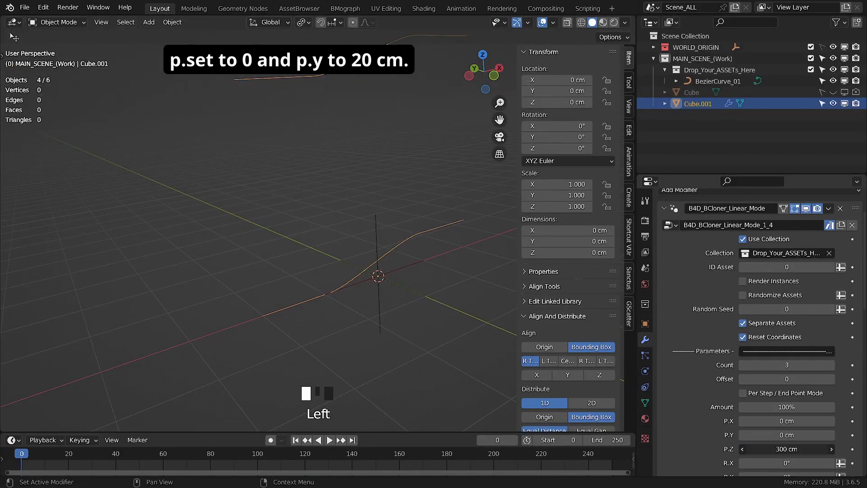
{"action": "type", "text": "0"}
{"action": "key", "text": "Return"}
{"action": "left_click", "coordinate": [773, 435]}
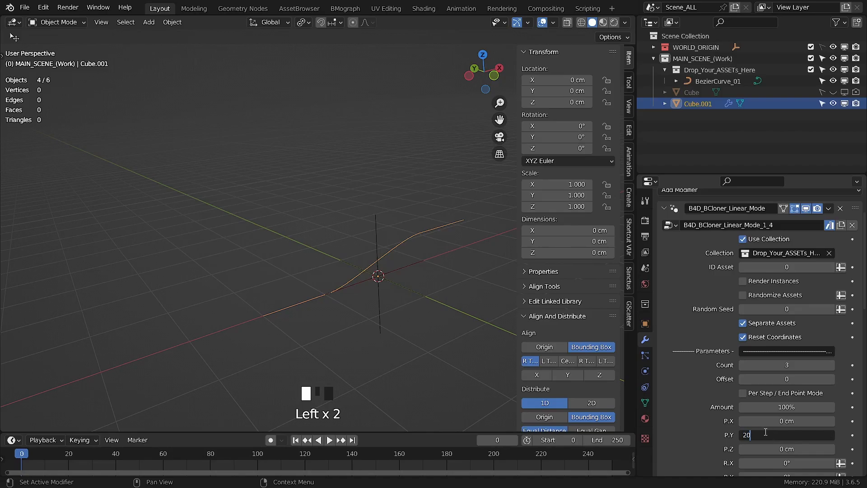
{"action": "type", "text": "20"}
{"action": "key", "text": "Return"}
{"action": "middle_click_drag", "start_coordinate": [361, 300], "coordinate": [457, 315]}
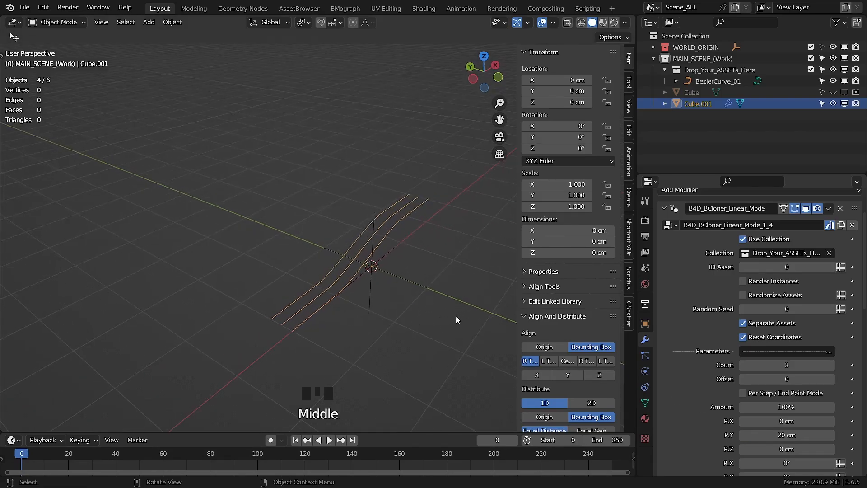
Step: Raise the linear BCloner's Count to 4 and collapse its modifier settings
{"action": "left_click", "coordinate": [833, 367]}
{"action": "mouse_move", "coordinate": [410, 300]}
{"action": "middle_mouse_down"}
{"action": "mouse_move", "coordinate": [305, 291]}
{"action": "mouse_move", "coordinate": [316, 290]}
{"action": "middle_mouse_up"}
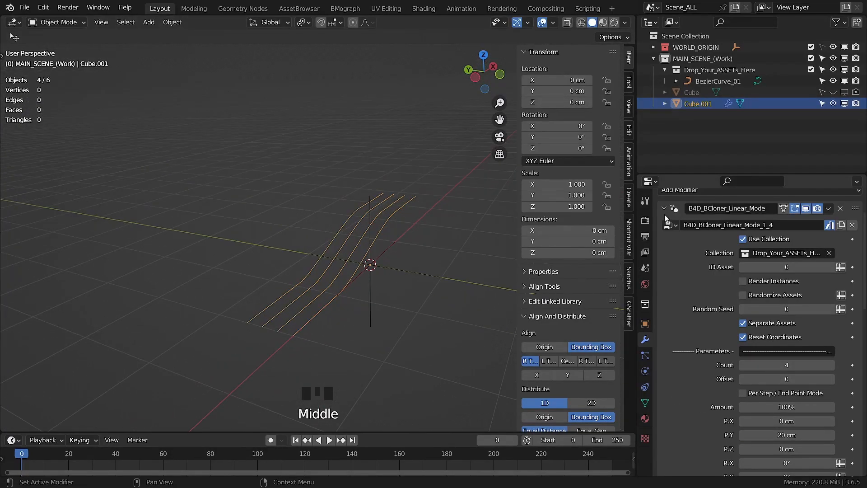
{"action": "left_click", "coordinate": [664, 208]}
Step: Set P.Y to -30 cm in the BCloner Transform modifier to centre the four splines
{"action": "middle_click_drag", "start_coordinate": [407, 311], "coordinate": [369, 358]}
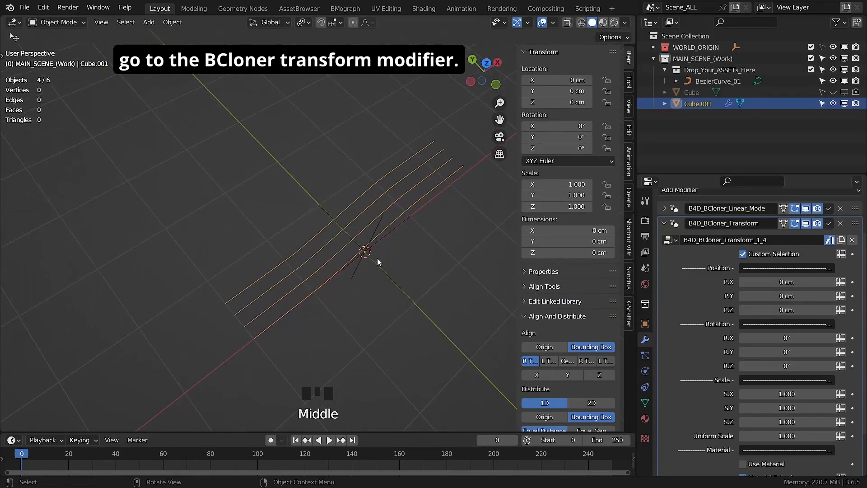
{"action": "middle_click_drag", "start_coordinate": [378, 262], "coordinate": [302, 297]}
{"action": "key", "text": "KP_7"}
{"action": "key", "text": "KP_7"}
{"action": "scroll", "coordinate": [732, 341], "scroll_direction": "up", "scroll_amount": 2}
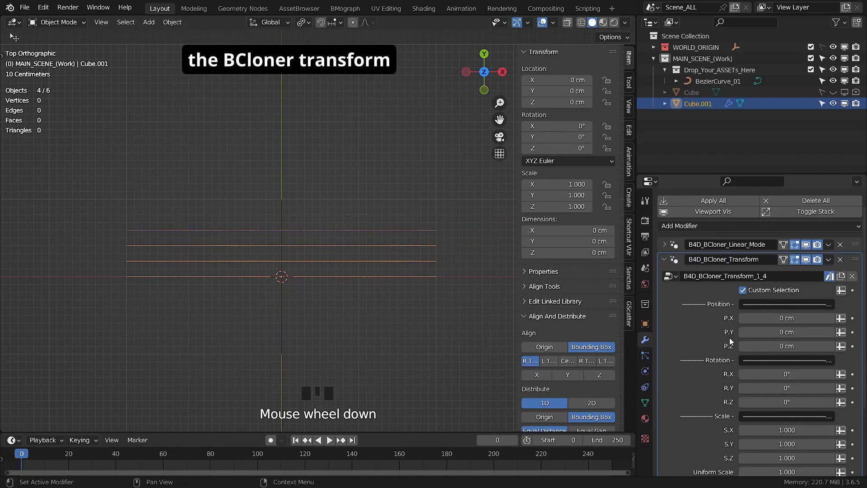
{"action": "left_click_drag", "start_coordinate": [768, 332], "coordinate": [744, 332]}
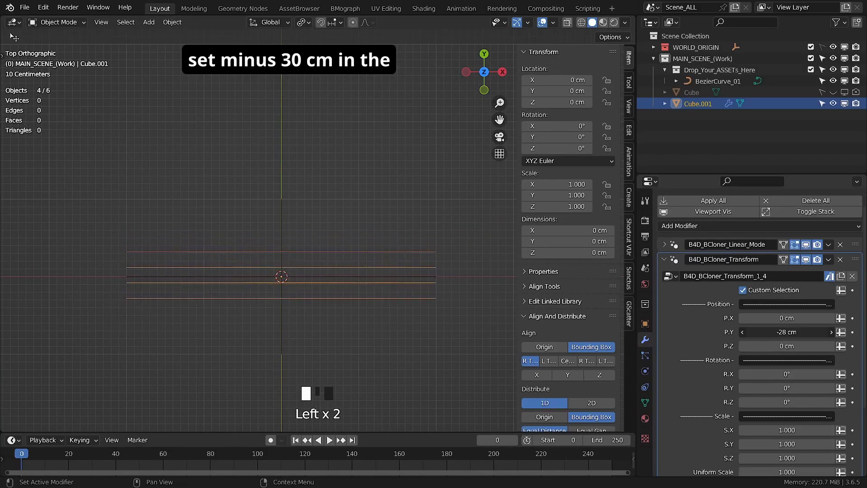
{"action": "type", "text": "-30"}
{"action": "key", "text": "Return"}
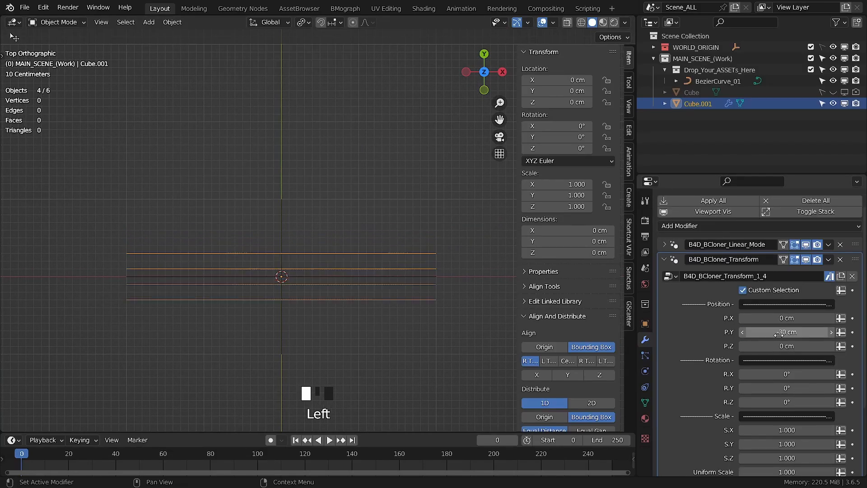
{"action": "middle_click_drag", "start_coordinate": [306, 331], "coordinate": [394, 226]}
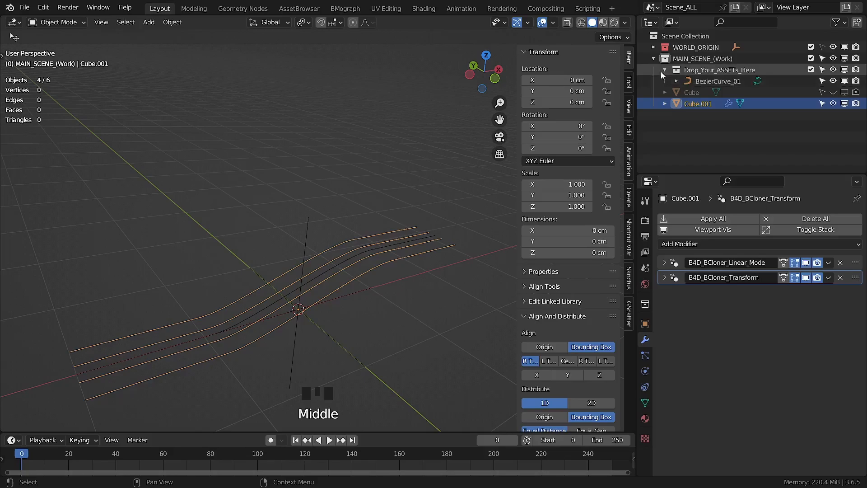
Step: Collapse the Drop_Your_ASSETs_Here collection and exclude it from the view layer
{"action": "left_click", "coordinate": [664, 70]}
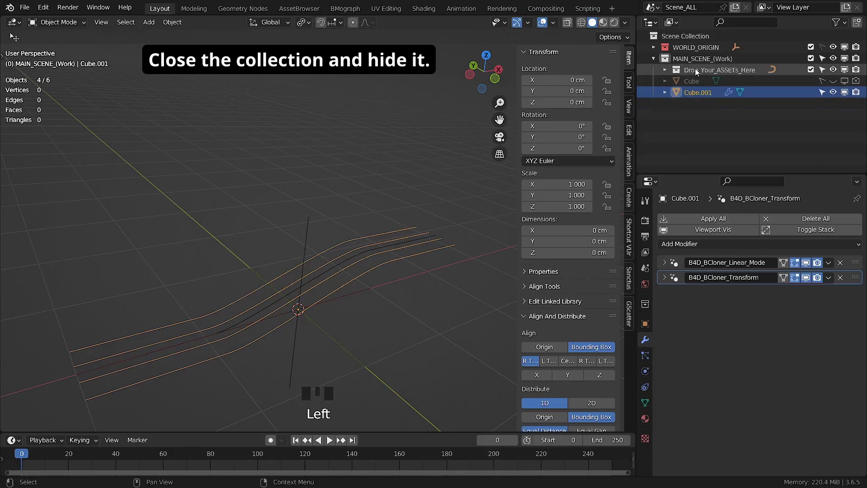
{"action": "left_click", "coordinate": [745, 71]}
{"action": "left_click", "coordinate": [812, 70]}
{"action": "middle_click_drag", "start_coordinate": [310, 203], "coordinate": [368, 281]}
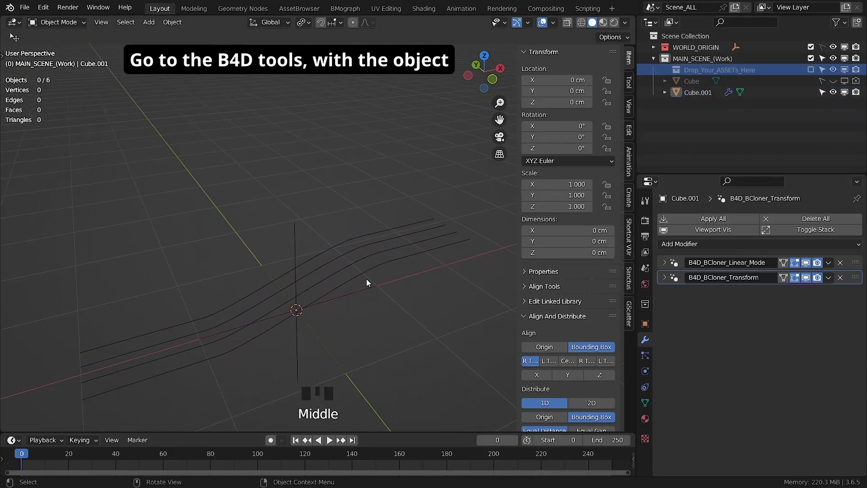
Step: Add the B4D Realize Instances tool to the cloned splines and collapse its modifier settings
{"action": "left_click", "coordinate": [367, 281]}
{"action": "left_click", "coordinate": [3, 56]}
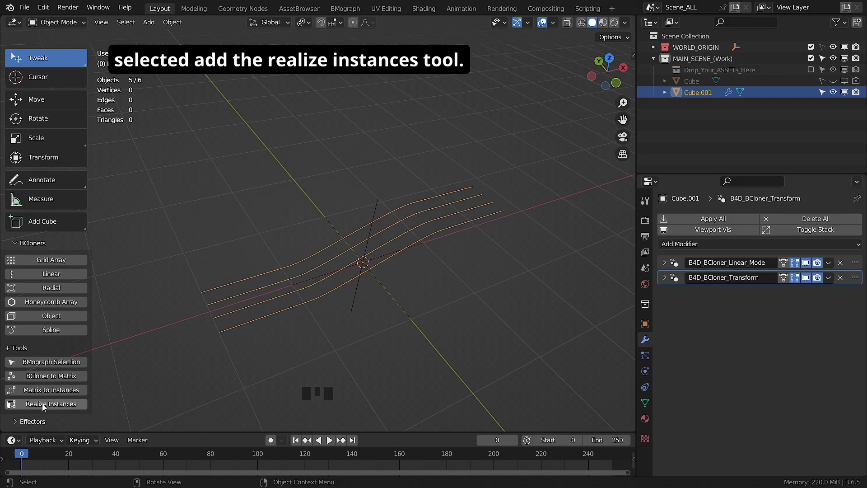
{"action": "left_click", "coordinate": [44, 403]}
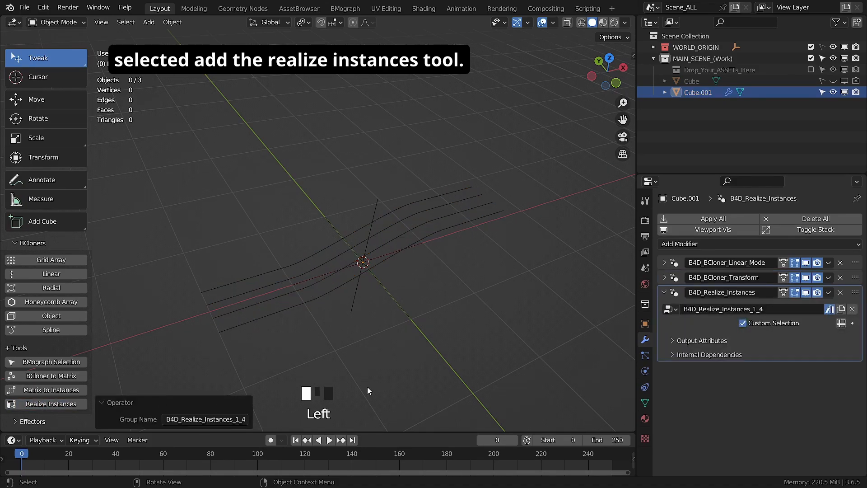
{"action": "left_click", "coordinate": [665, 292]}
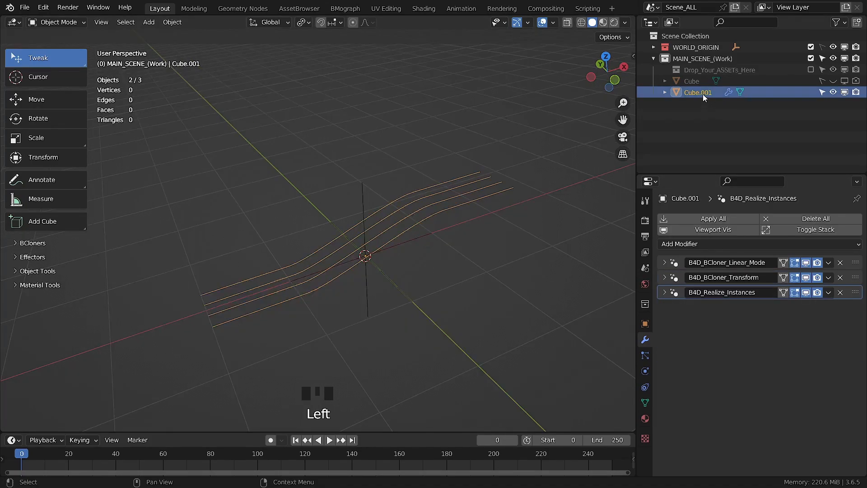
Step: Rename the cloner object as BCloner_Linear_Splines_01
{"action": "key", "text": "F2"}
{"action": "type", "text": "B"}
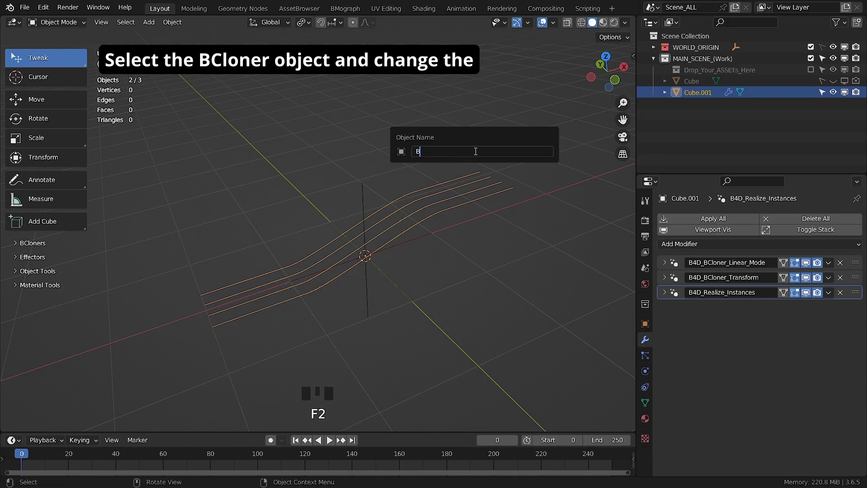
{"action": "type", "text": "Cloner_Line"}
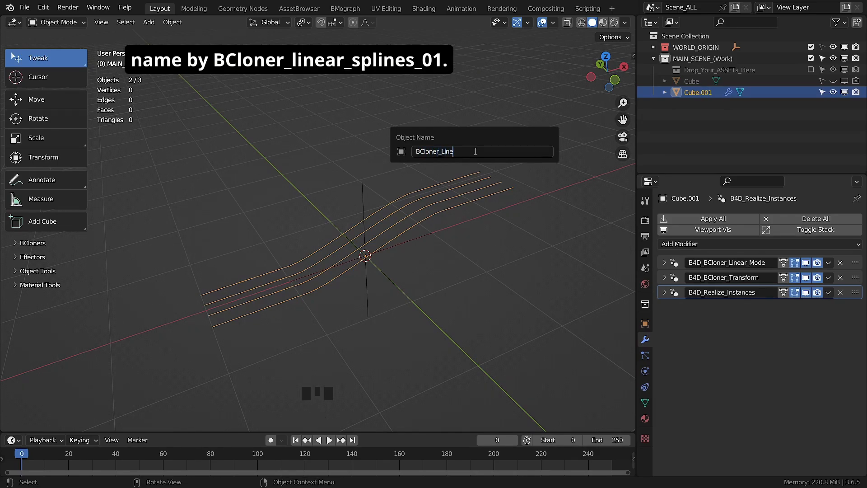
{"action": "type", "text": "ar_Splines"}
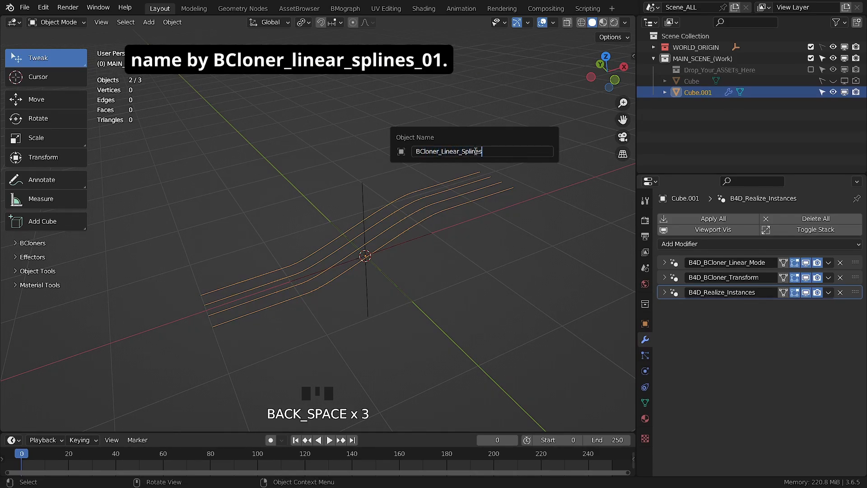
{"action": "type", "text": "_01"}
{"action": "key", "text": "Return"}
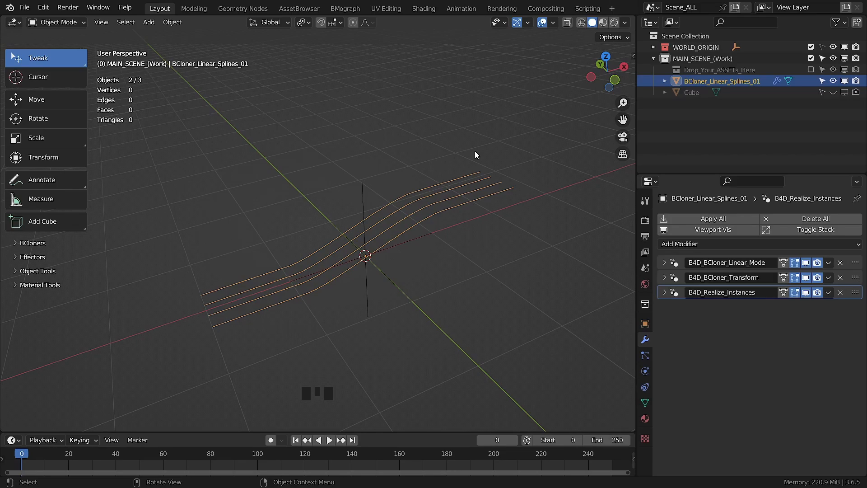
Step: Re-enable the Drop_Your_ASSETs_Here collection in the view layer and rename it as GRP_BezierCurve_01
{"action": "left_click", "coordinate": [777, 73]}
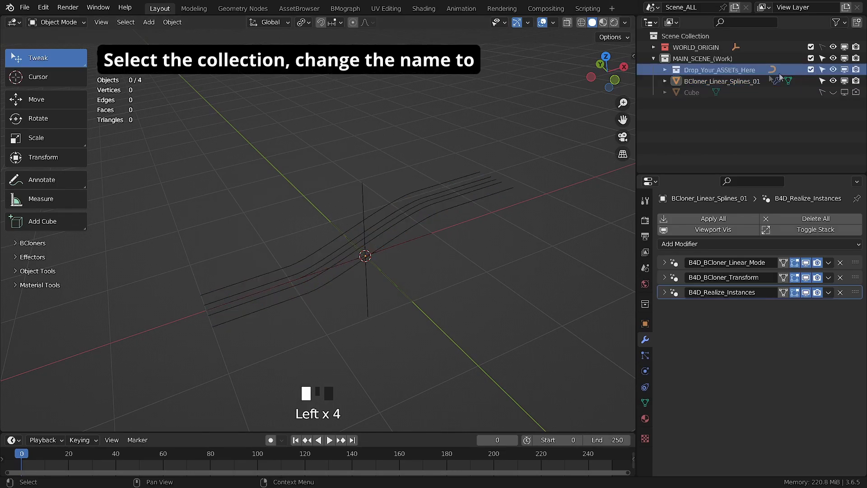
{"action": "left_click", "coordinate": [743, 82]}
{"action": "left_click", "coordinate": [665, 70]}
{"action": "double_click", "coordinate": [724, 82]}
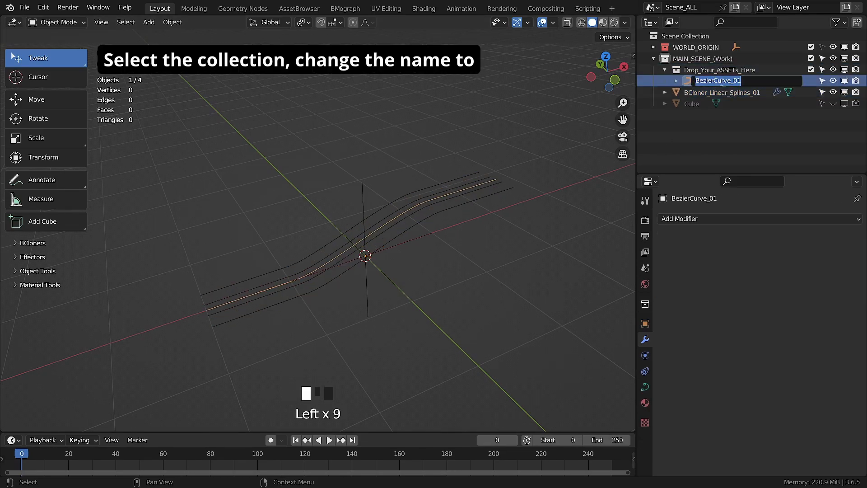
{"action": "left_click", "coordinate": [711, 73]}
{"action": "double_click", "coordinate": [731, 75]}
{"action": "type", "text": "GR"}
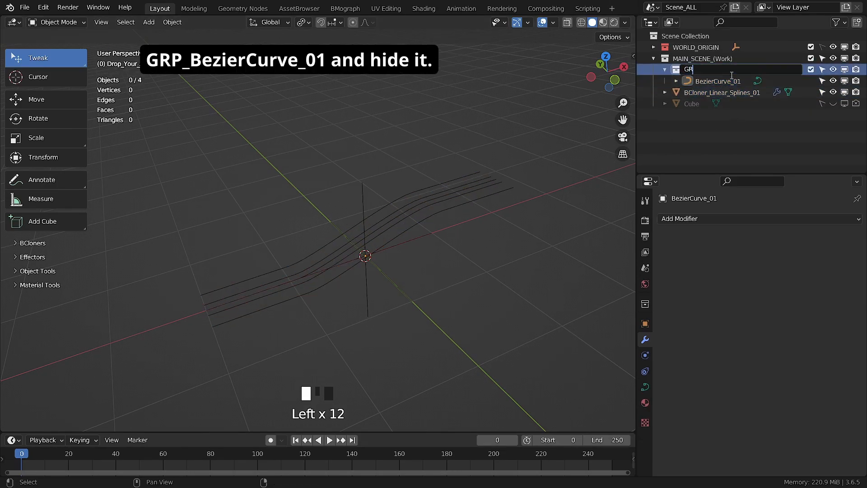
{"action": "key", "text": "BackSpace"}
{"action": "key", "text": "BackSpace"}
{"action": "type", "text": "Gr"}
{"action": "key", "text": "Return"}
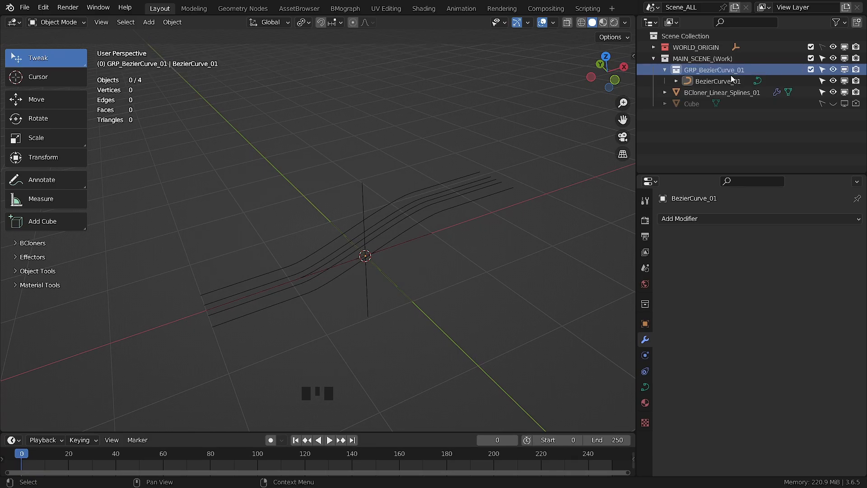
Step: Collapse GRP_BezierCurve_01, exclude it from the view layer and save the scene as ZippedLoop_Tutorial_Recreation1.blend
{"action": "left_click", "coordinate": [664, 70]}
{"action": "left_click", "coordinate": [811, 70]}
{"action": "left_click", "coordinate": [728, 81]}
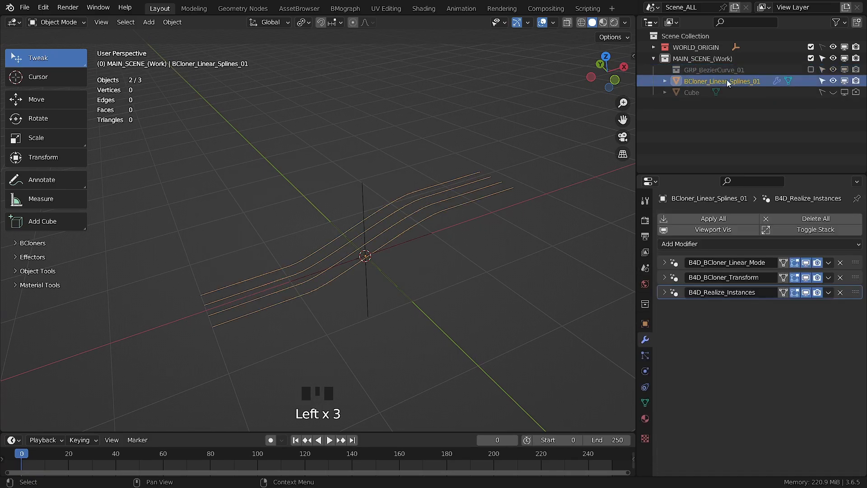
{"action": "key", "text": "ctrl+shift+s"}
{"action": "left_click", "coordinate": [664, 404]}
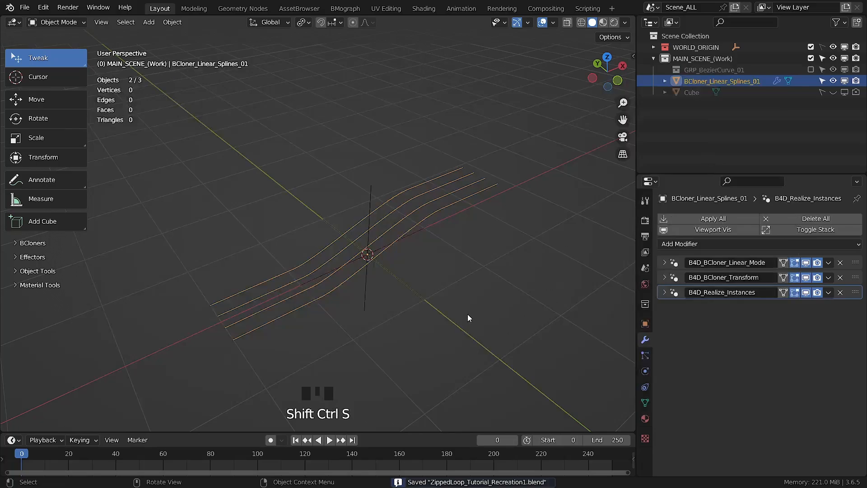
Step: Create a new collection in the scene and name it GRP_BCloners_Linear_Paths
{"action": "right_click", "coordinate": [716, 122]}
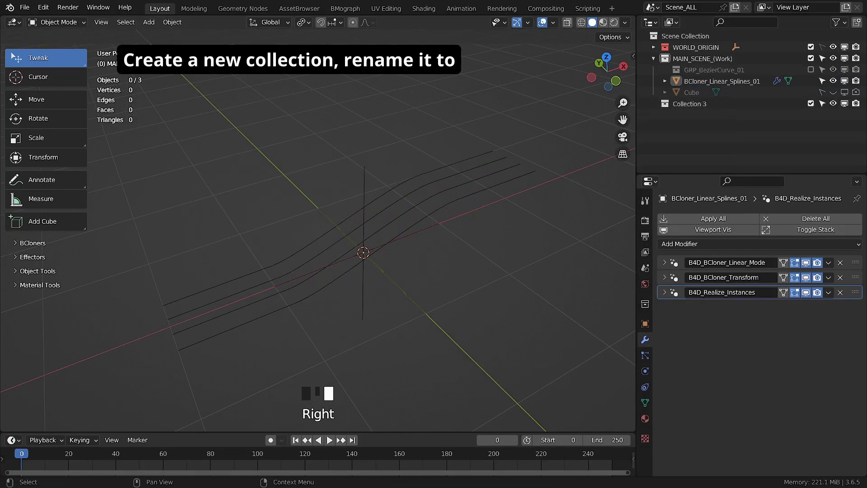
{"action": "left_click", "coordinate": [694, 105]}
{"action": "double_click", "coordinate": [696, 105]}
{"action": "type", "text": "GRP_BCloners"}
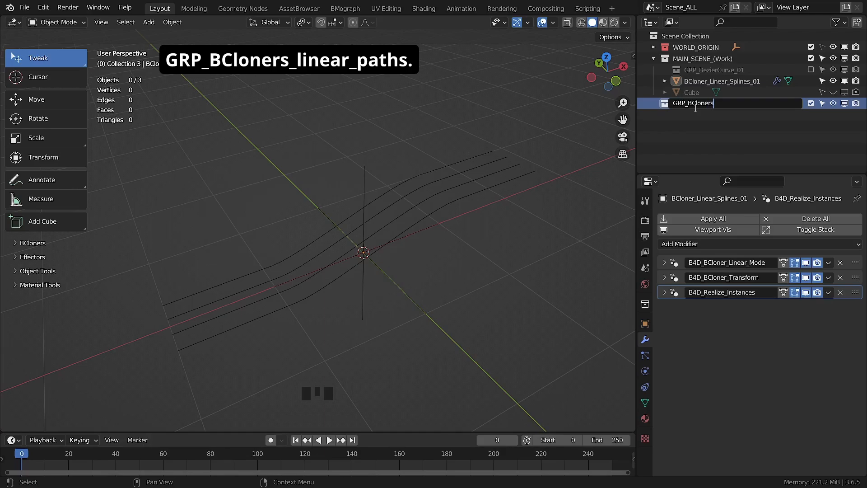
{"action": "type", "text": "_Linear_Paths"}
{"action": "key", "text": "Return"}
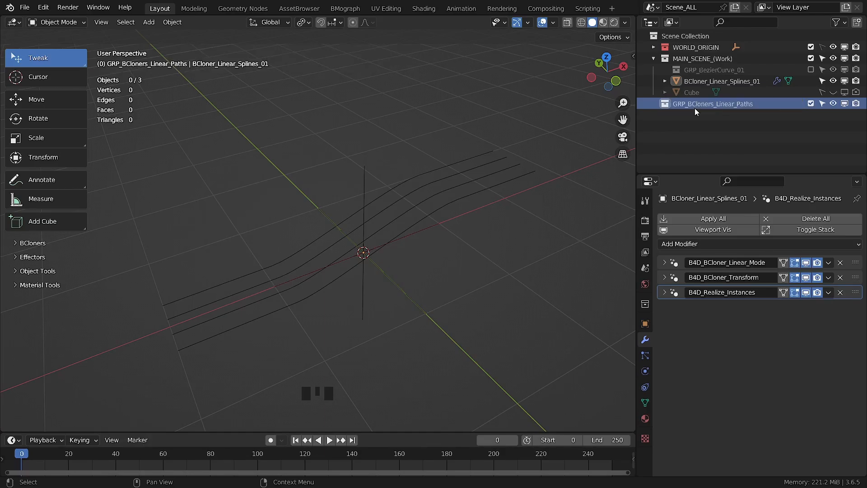
Step: Move BCloner_Linear_Splines_01 and the GRP_BezierCurve_01 collection into GRP_BCloners_Linear_Paths
{"action": "left_click", "coordinate": [704, 71]}
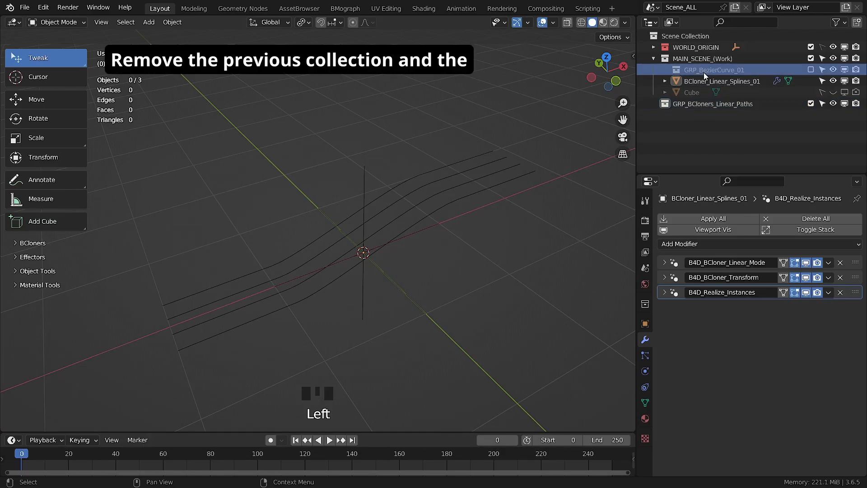
{"action": "left_click", "coordinate": [704, 78], "text": "shift"}
{"action": "left_click_drag", "start_coordinate": [693, 78], "coordinate": [695, 102]}
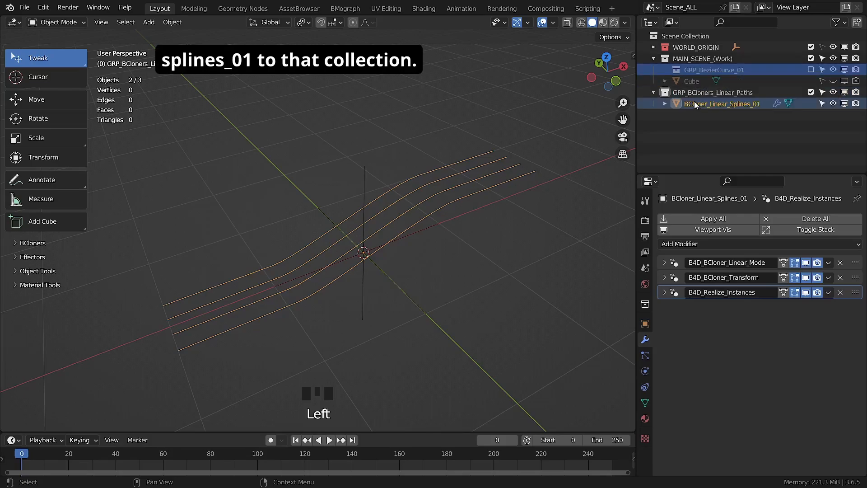
{"action": "left_click", "coordinate": [699, 69]}
{"action": "left_click_drag", "start_coordinate": [699, 70], "coordinate": [691, 90]}
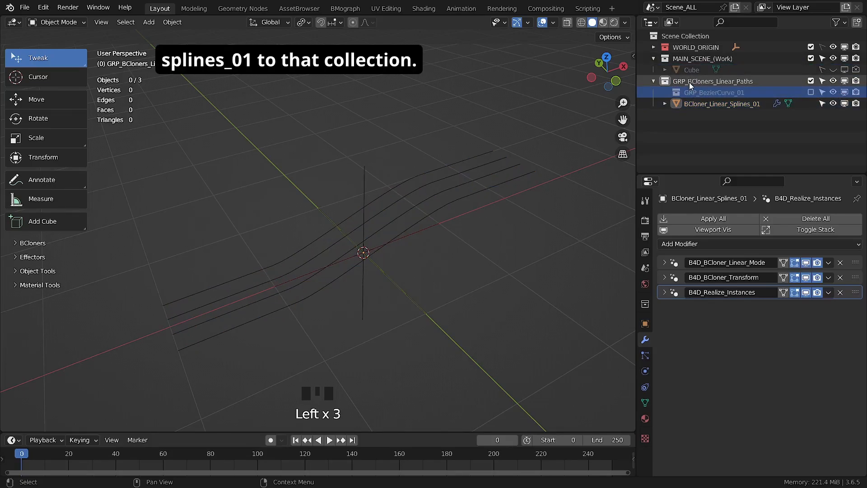
{"action": "left_click", "coordinate": [696, 104]}
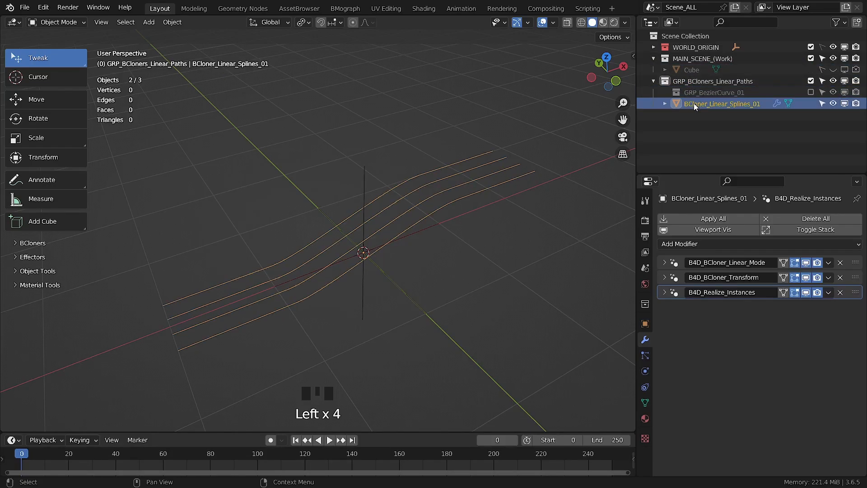
{"action": "middle_click_drag", "start_coordinate": [440, 274], "coordinate": [392, 303]}
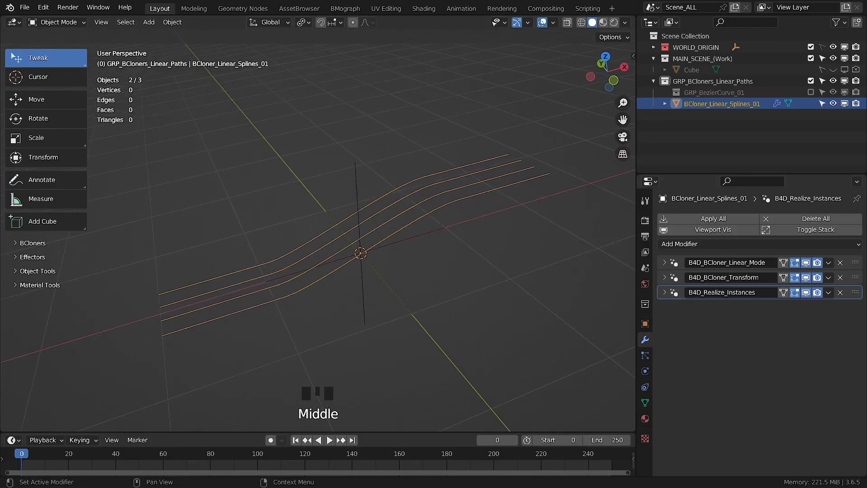
Step: Unhide the Cube, set its X, Y and Z dimensions to 20 cm and apply the scale
{"action": "left_click", "coordinate": [692, 70]}
{"action": "left_click", "coordinate": [833, 70]}
{"action": "middle_click_drag", "start_coordinate": [379, 271], "coordinate": [402, 248]}
{"action": "left_click", "coordinate": [633, 56]}
{"action": "left_click", "coordinate": [583, 231]}
{"action": "type", "text": "200"}
{"action": "key", "text": "Return"}
{"action": "key", "text": "ctrl+a"}
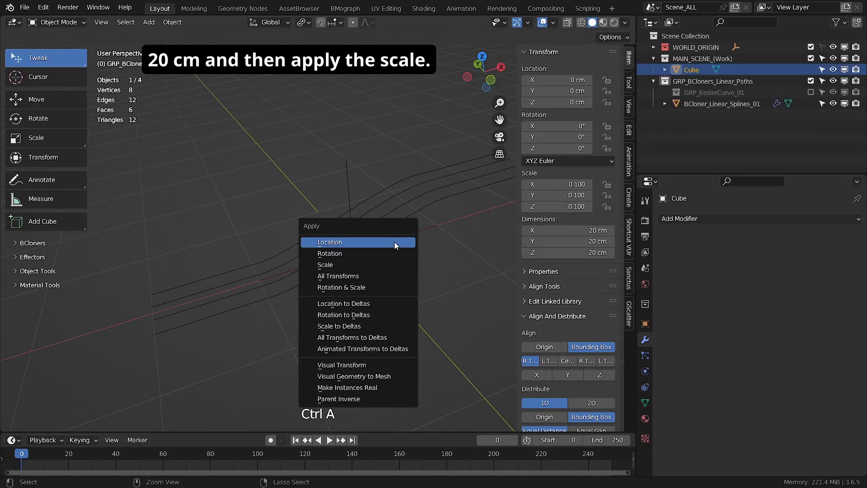
{"action": "left_click", "coordinate": [356, 266]}
Step: Add a Bevel modifier to the cube with an amount of 1 cm and 3 segments
{"action": "left_click", "coordinate": [689, 219]}
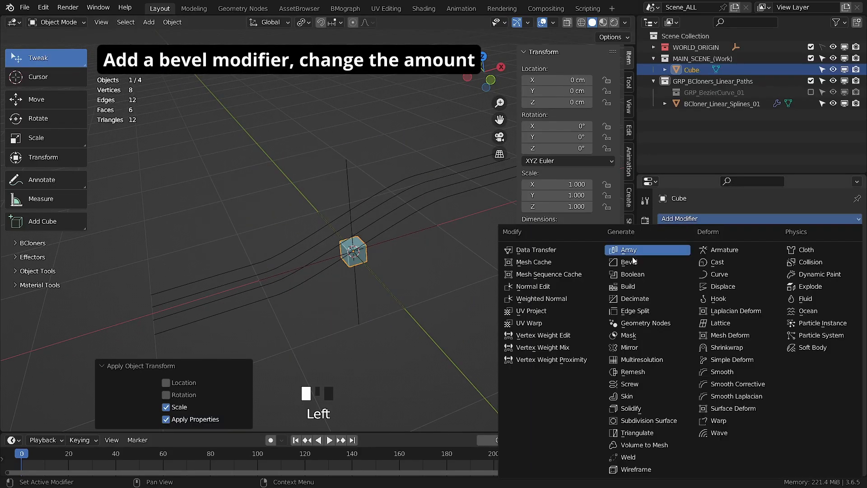
{"action": "left_click", "coordinate": [626, 263]}
{"action": "left_click_drag", "start_coordinate": [787, 305], "coordinate": [770, 305], "text": "shift"}
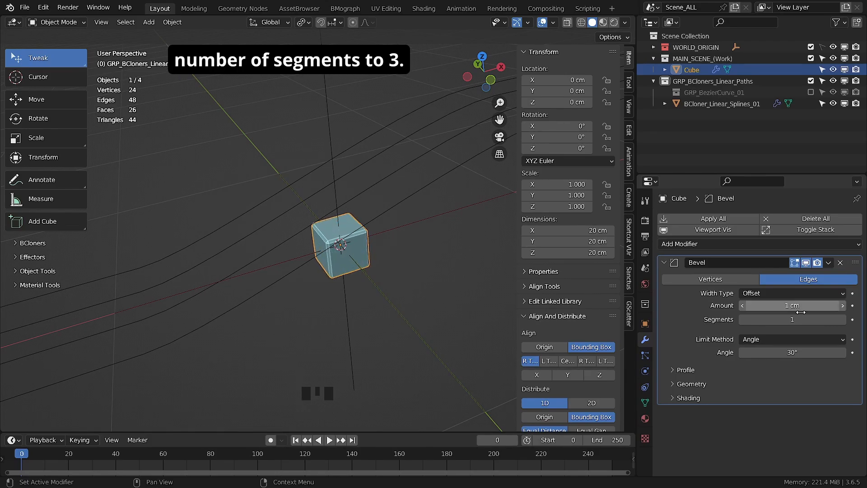
{"action": "left_click", "coordinate": [844, 320]}
{"action": "left_click", "coordinate": [843, 320]}
Step: Shade the cube auto smooth and set its bevel amount to 0.6 cm
{"action": "scroll", "coordinate": [347, 263], "scroll_direction": "up", "scroll_amount": 2}
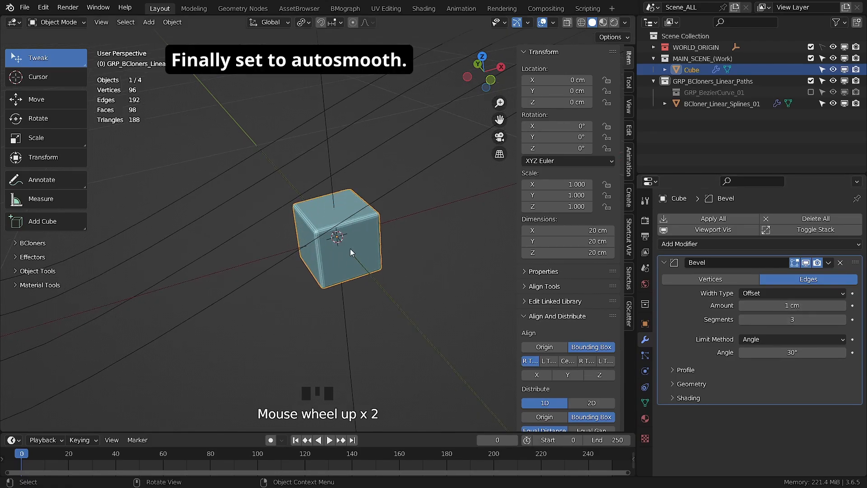
{"action": "right_click", "coordinate": [364, 242]}
{"action": "left_click", "coordinate": [364, 241]}
{"action": "middle_click_drag", "start_coordinate": [368, 269], "coordinate": [397, 281]}
Step: Collapse the GRP_BCloners_Linear_Paths collection and move it into MAIN_SCENE_(Work)
{"action": "left_click", "coordinate": [654, 82]}
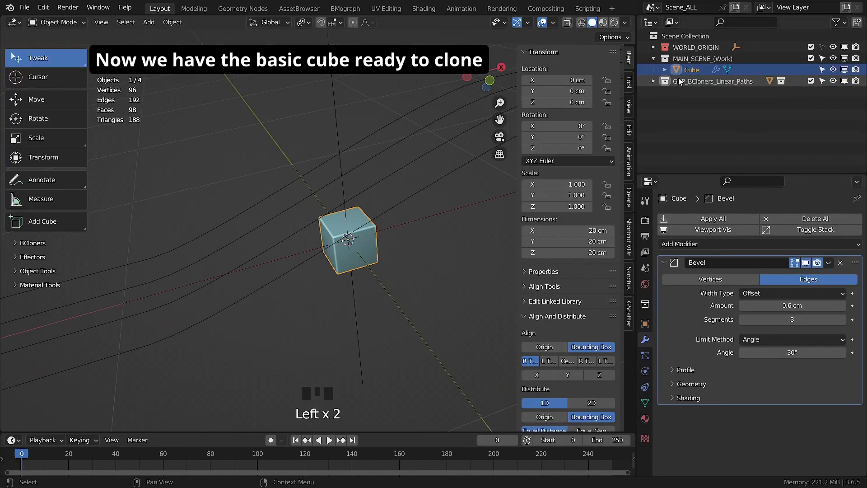
{"action": "left_click", "coordinate": [683, 81]}
{"action": "left_click", "coordinate": [693, 84]}
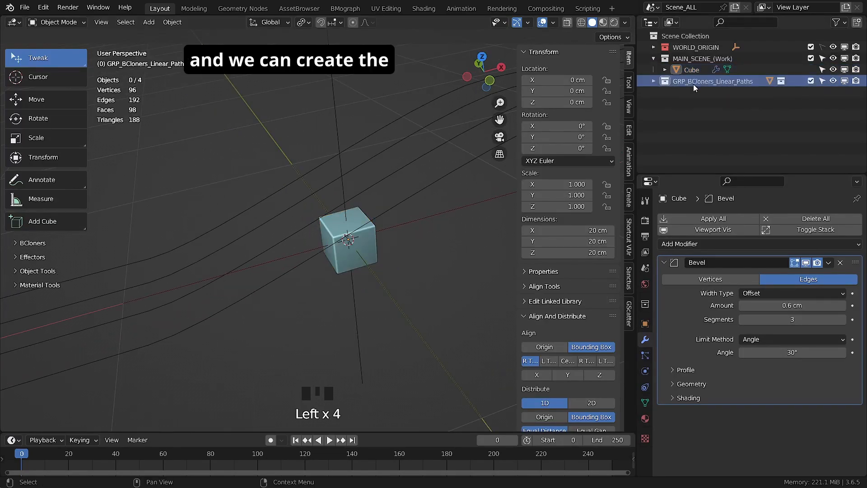
{"action": "left_click_drag", "start_coordinate": [694, 85], "coordinate": [698, 59]}
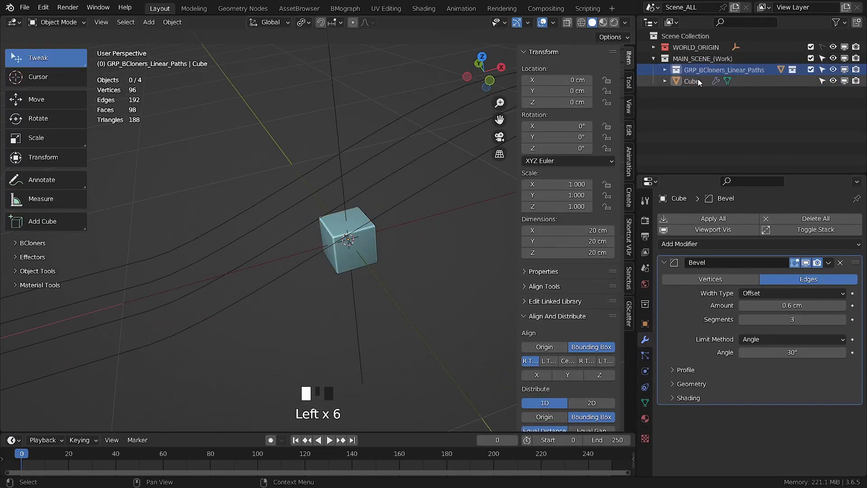
Step: Add a BCloner Spline to the cube and collapse the Bevel modifier's settings
{"action": "left_click", "coordinate": [692, 82]}
{"action": "left_click", "coordinate": [692, 81]}
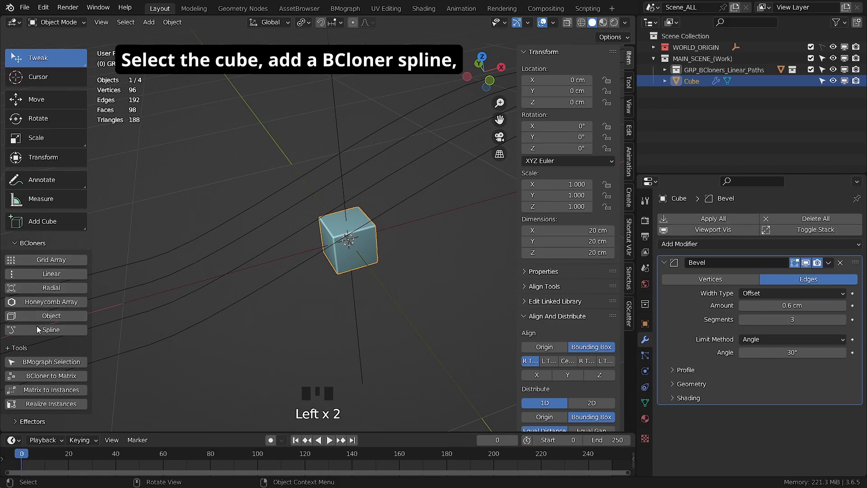
{"action": "left_click", "coordinate": [53, 332]}
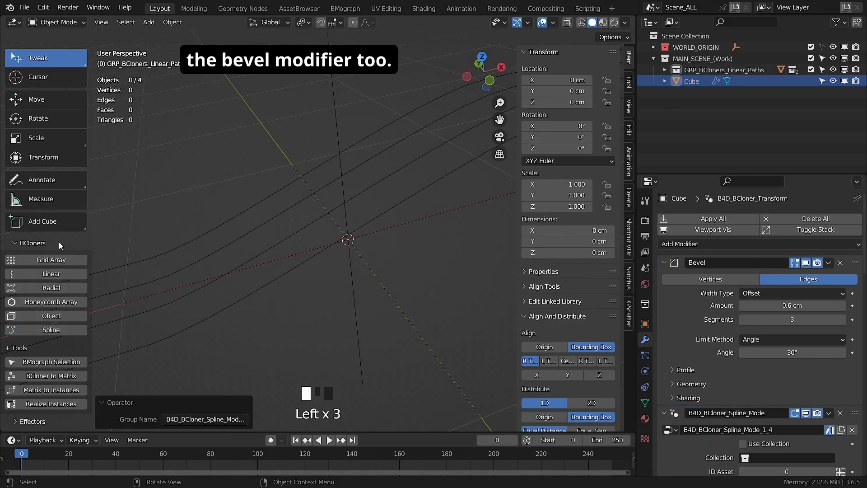
{"action": "left_click", "coordinate": [17, 244]}
{"action": "left_click", "coordinate": [664, 262]}
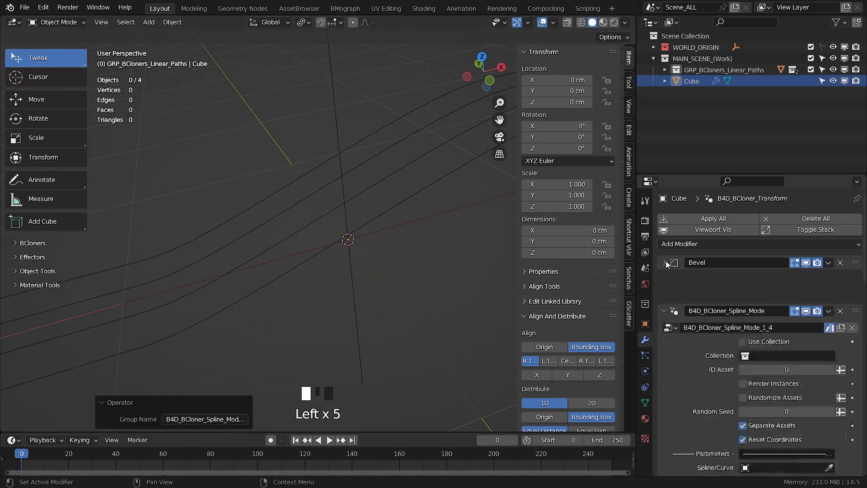
Step: Assign the BCloner_Linear_Splines_01 paths as the Spline/Curve of the cube's BCloner Spline Mode modifier
{"action": "scroll", "coordinate": [705, 358], "scroll_direction": "down", "scroll_amount": 3}
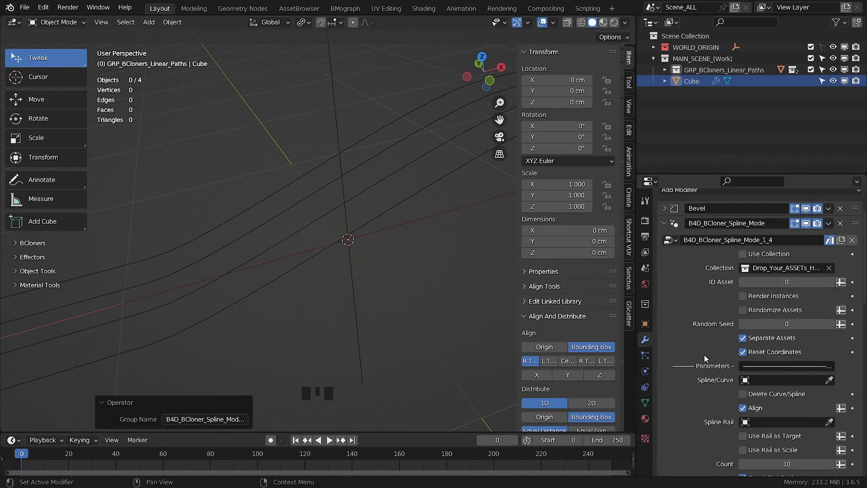
{"action": "left_click", "coordinate": [829, 381]}
{"action": "left_click", "coordinate": [409, 211]}
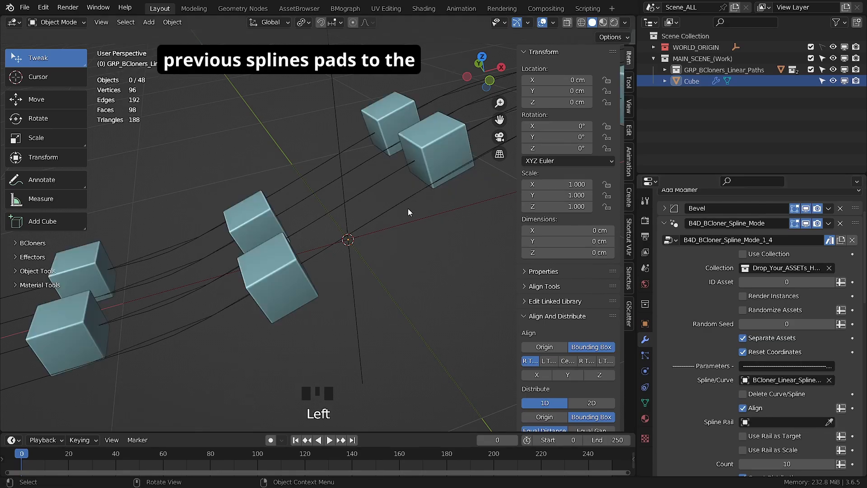
{"action": "scroll", "coordinate": [408, 211], "scroll_direction": "down", "scroll_amount": 5}
{"action": "middle_click_drag", "start_coordinate": [409, 211], "coordinate": [441, 210]}
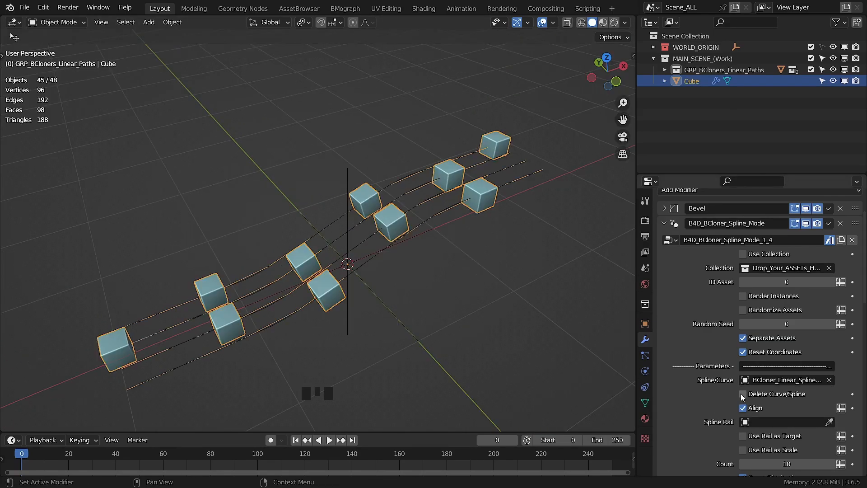
Step: Set the Count of the cube's BCloner Spline Mode modifier to 80
{"action": "scroll", "coordinate": [723, 380], "scroll_direction": "down", "scroll_amount": 3}
{"action": "left_click", "coordinate": [787, 410]}
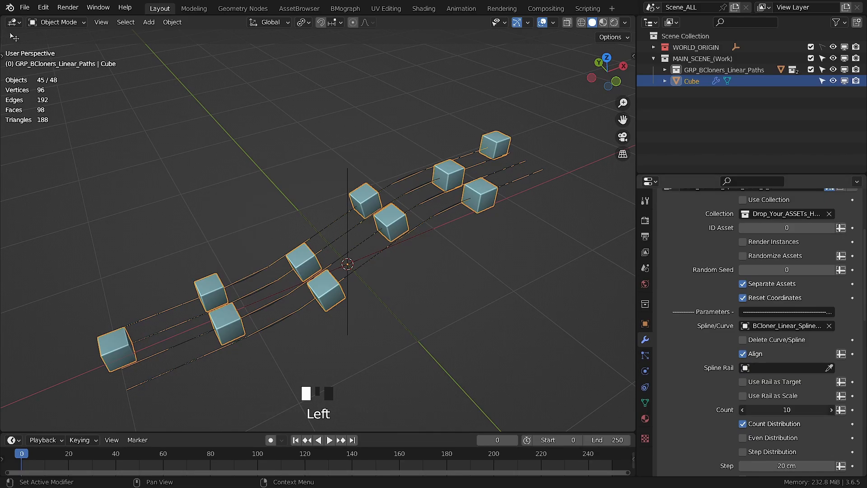
{"action": "left_click", "coordinate": [795, 403]}
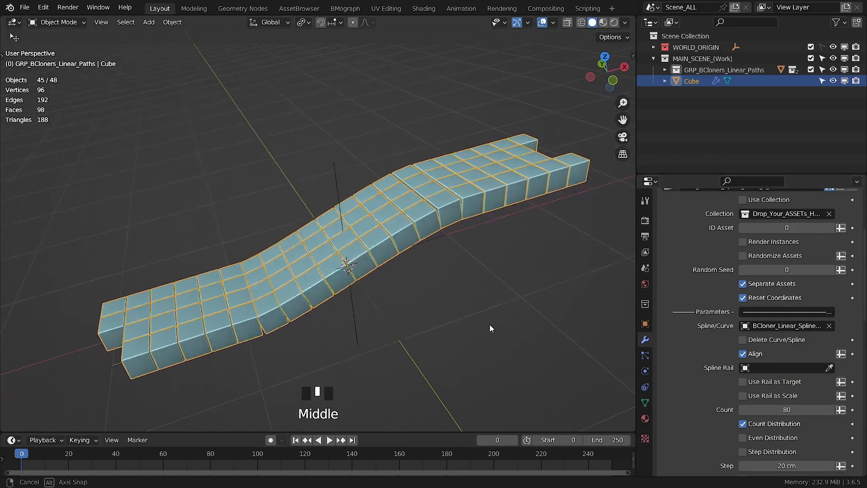
Step: Set the spline cloner's Offset to 25% to line up the cube rows
{"action": "scroll", "coordinate": [694, 398], "scroll_direction": "down", "scroll_amount": 4}
{"action": "scroll", "coordinate": [693, 399], "scroll_direction": "down", "scroll_amount": 2}
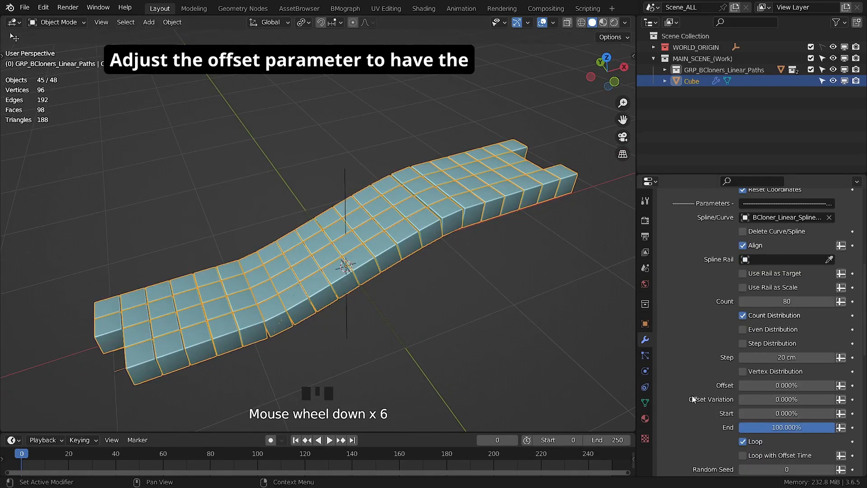
{"action": "left_click_drag", "start_coordinate": [781, 388], "coordinate": [811, 388]}
{"action": "left_click", "coordinate": [781, 383]}
{"action": "type", "text": "25"}
{"action": "key", "text": "Return"}
Step: Re-enable the GRP_BezierCurve_01 collection, select BezierCurve_01 inside it and isolate the curve in local view
{"action": "left_click", "coordinate": [322, 260]}
{"action": "left_click", "coordinate": [322, 260]}
{"action": "left_click", "coordinate": [322, 259]}
{"action": "left_click", "coordinate": [322, 259]}
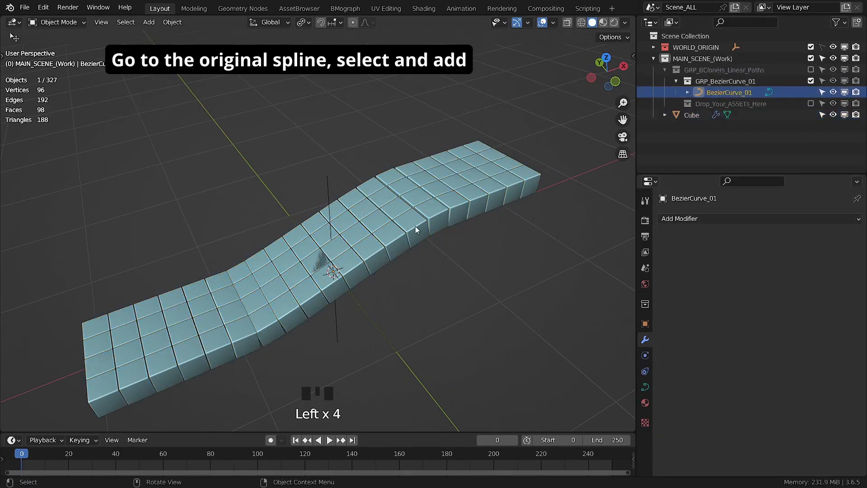
{"action": "key", "text": "KP_Divide"}
{"action": "middle_click", "coordinate": [401, 238]}
Step: Add a Geometry Nodes modifier to BezierCurve_01 with a new node group named GN_Resample_Curve
{"action": "left_click", "coordinate": [705, 219]}
{"action": "left_click", "coordinate": [652, 298]}
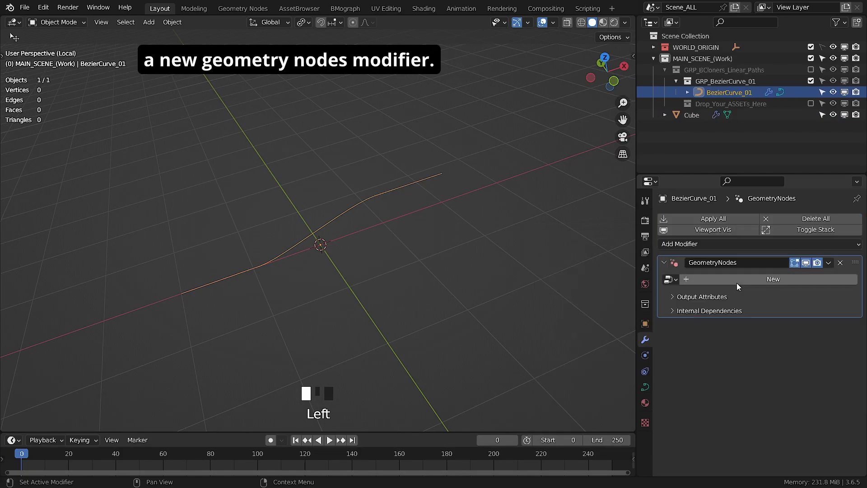
{"action": "left_click", "coordinate": [738, 282]}
{"action": "left_click", "coordinate": [725, 279]}
{"action": "type", "text": "G"}
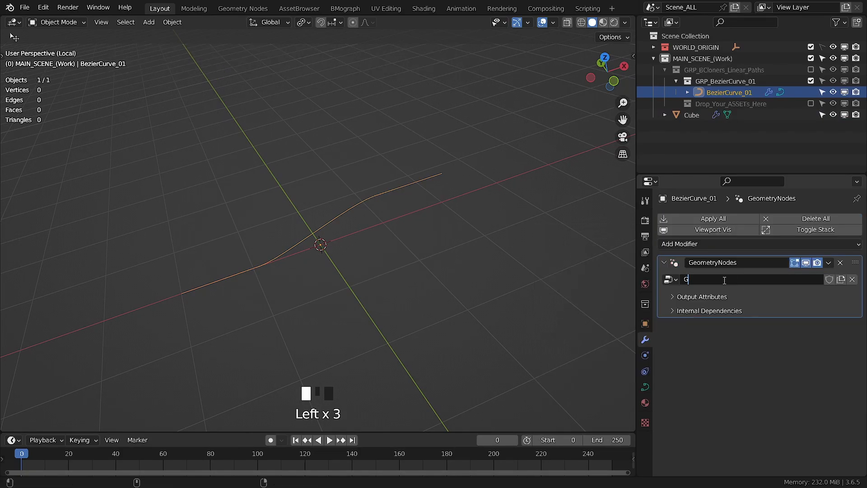
{"action": "type", "text": "N_Resample"}
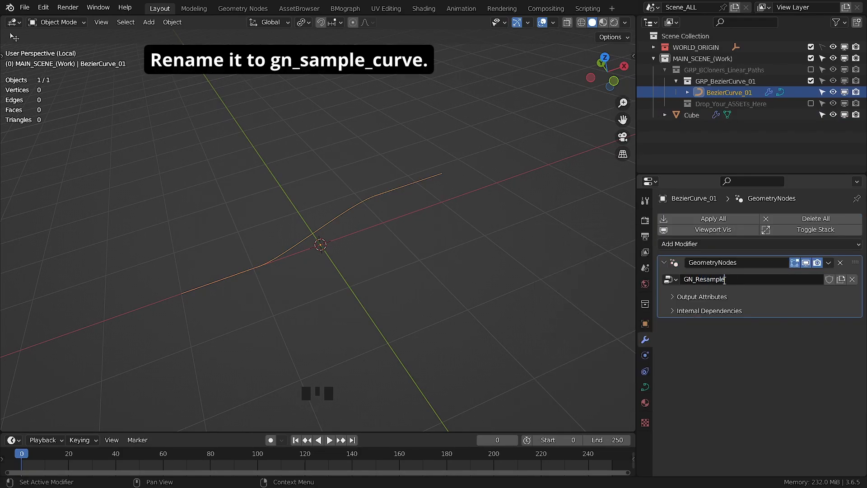
{"action": "type", "text": "_Curve"}
{"action": "left_click", "coordinate": [732, 368]}
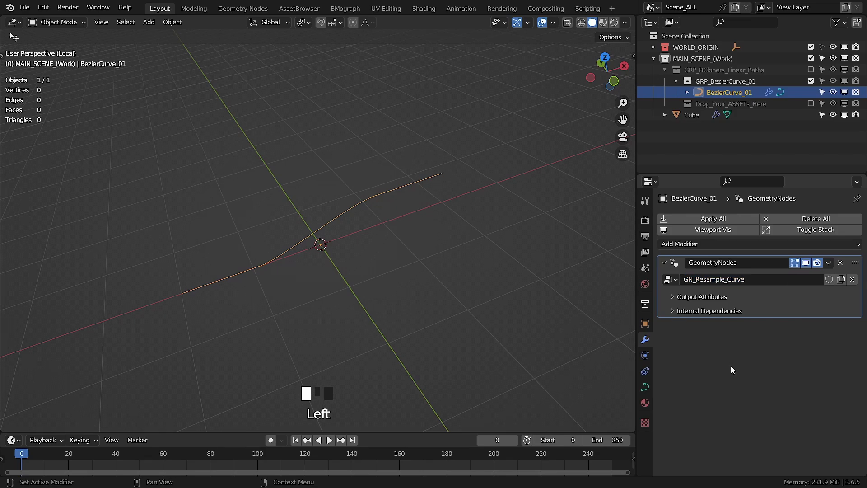
Step: Rename the curve's Geometry Nodes modifier to GN_Resample_Curve and show its node tree in the Geometry Nodes workspace
{"action": "left_click", "coordinate": [720, 266]}
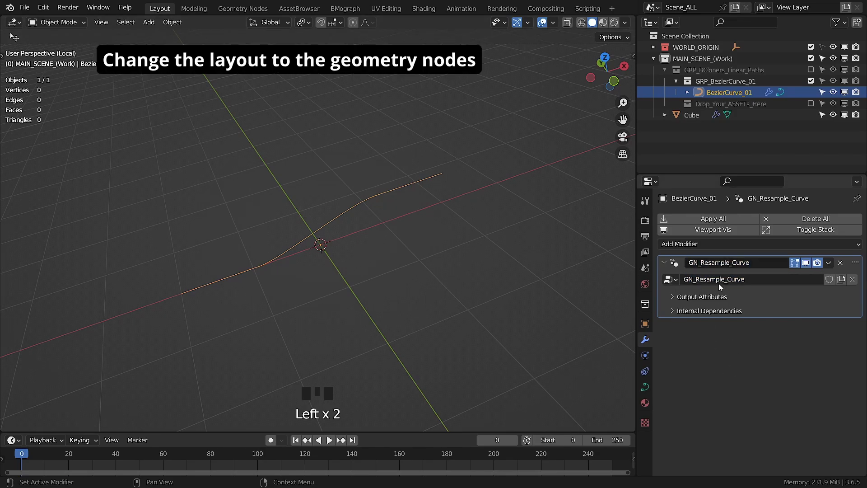
{"action": "left_click", "coordinate": [770, 298]}
{"action": "left_click", "coordinate": [243, 8]}
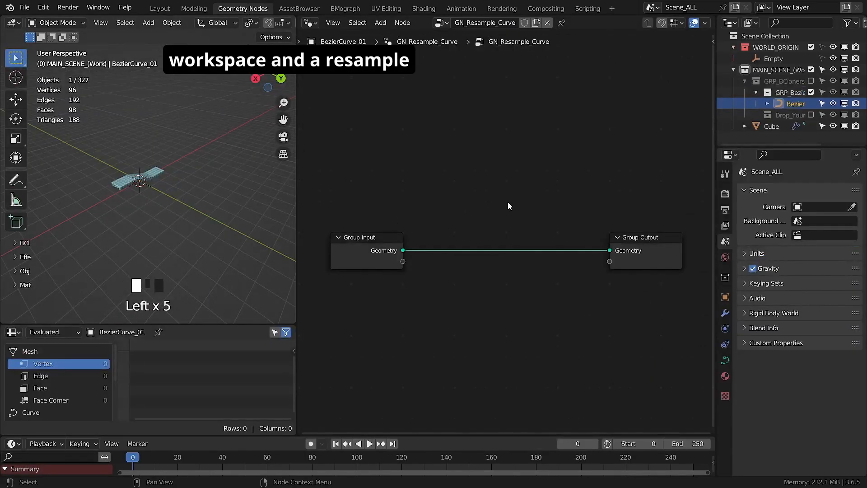
Step: Insert a Resample Curve node between Group Input and Group Output and expose its Count as a group input
{"action": "key", "text": "shift+a"}
{"action": "type", "text": "resa"}
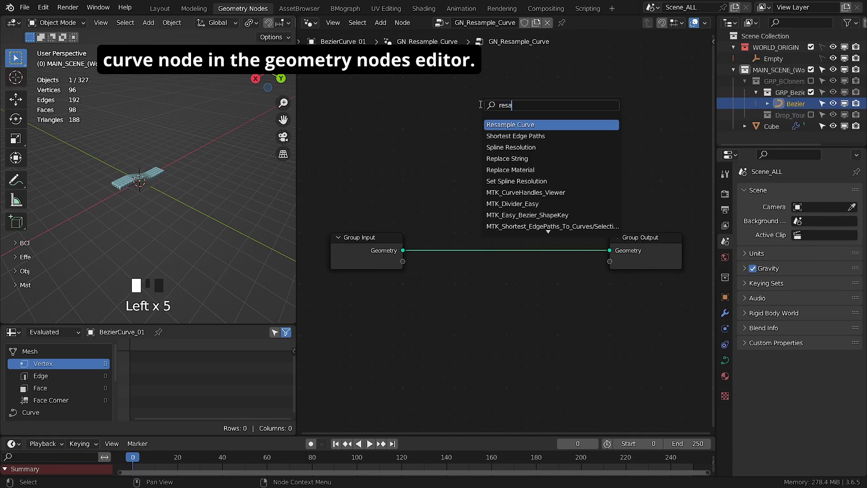
{"action": "key", "text": "Return"}
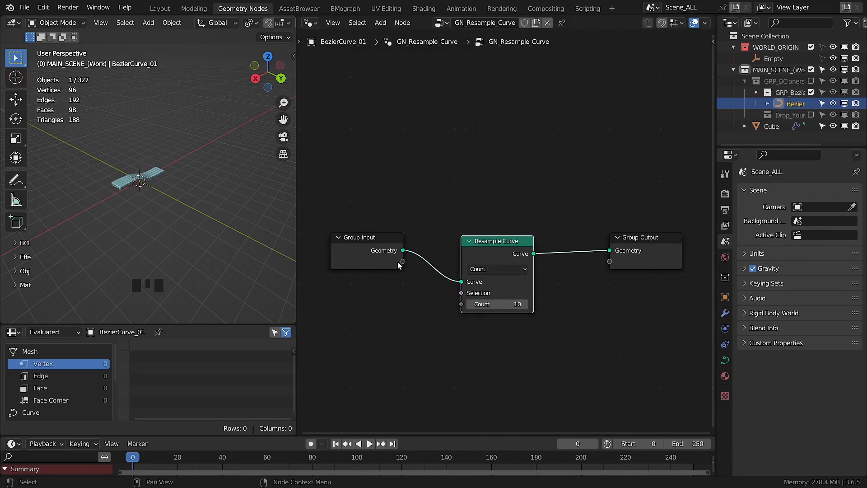
{"action": "left_click", "coordinate": [492, 246]}
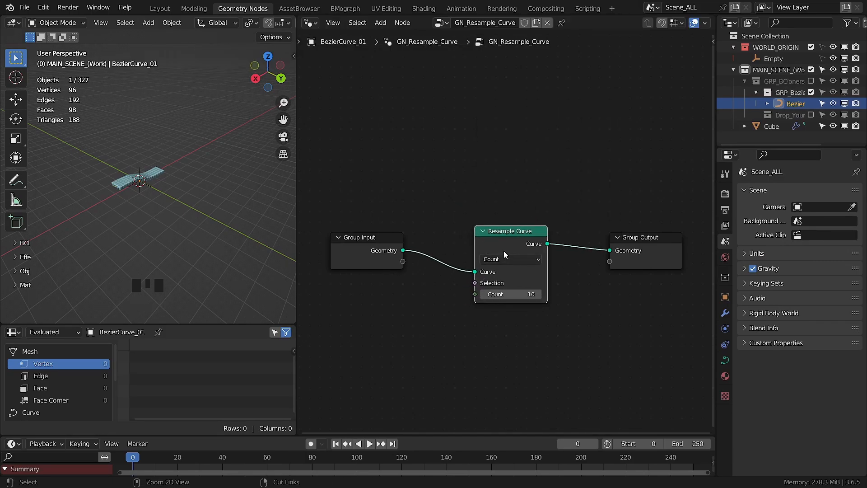
{"action": "left_click_drag", "start_coordinate": [475, 294], "coordinate": [403, 261]}
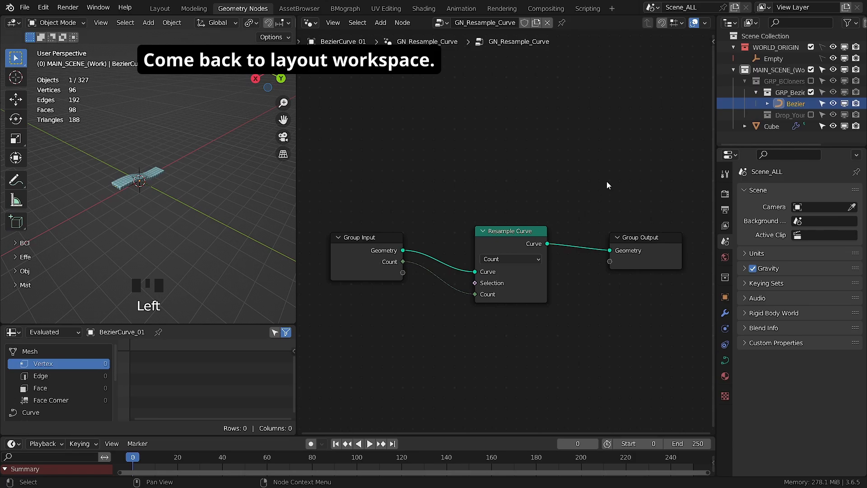
Step: Return to the Layout workspace and set the Count of BezierCurve_01's GN_Resample_Curve modifier to 48
{"action": "left_click", "coordinate": [169, 9]}
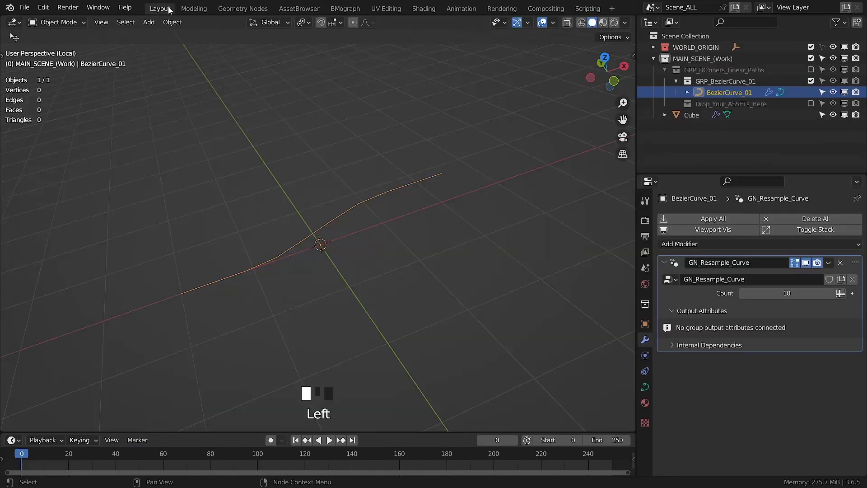
{"action": "left_click", "coordinate": [759, 311]}
{"action": "left_click", "coordinate": [796, 293]}
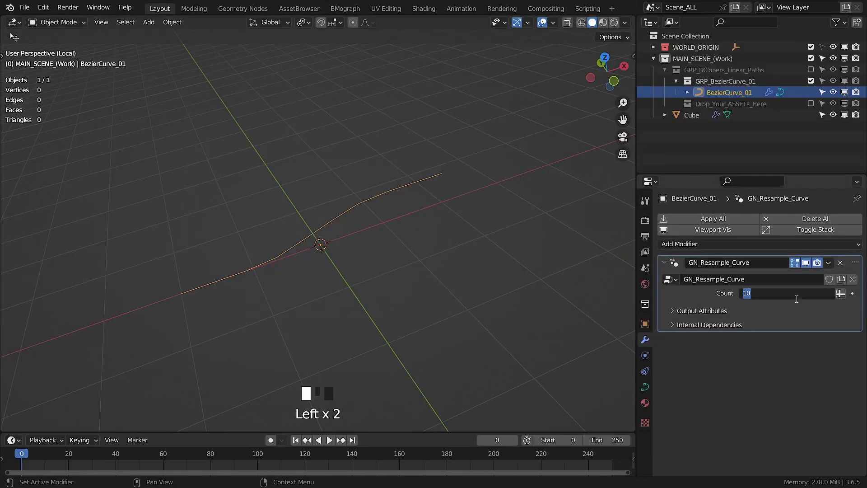
{"action": "type", "text": "48"}
{"action": "left_click", "coordinate": [797, 299]}
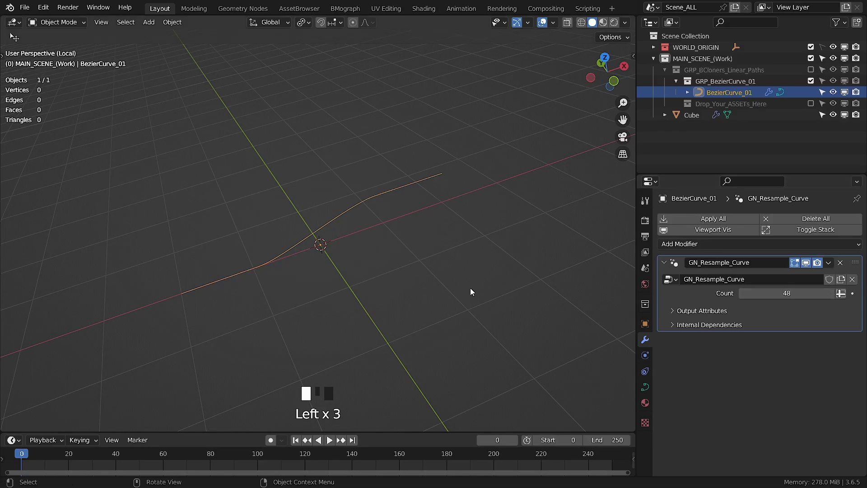
{"action": "left_click", "coordinate": [664, 263]}
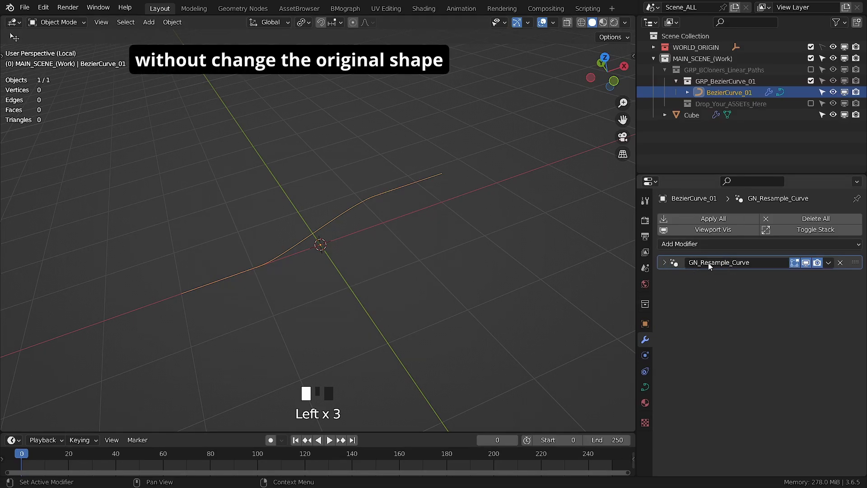
{"action": "left_click", "coordinate": [665, 263]}
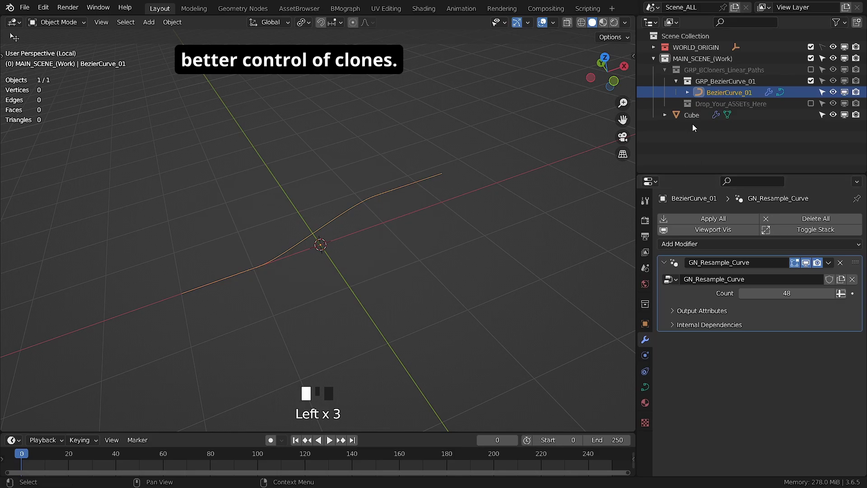
Step: Exit local view and scale the selected control points of BezierCurve_01 by about 2.5 in Edit Mode
{"action": "middle_click", "coordinate": [371, 278]}
{"action": "key", "text": "Tab"}
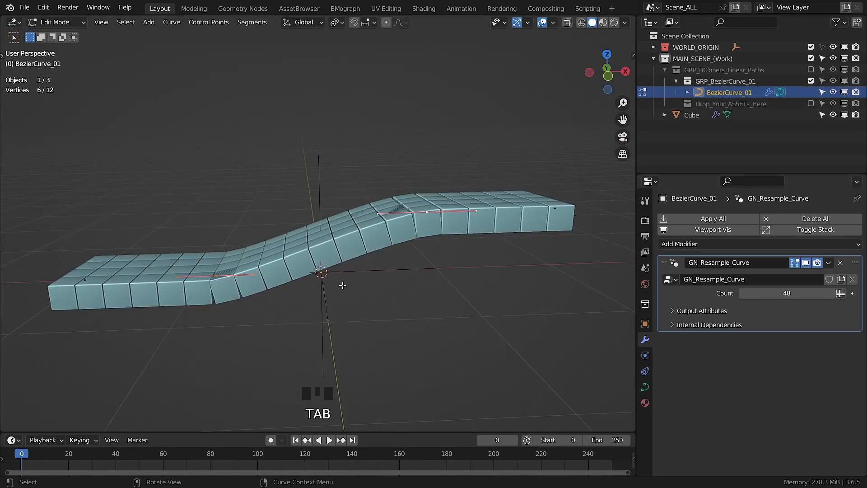
{"action": "key", "text": "s"}
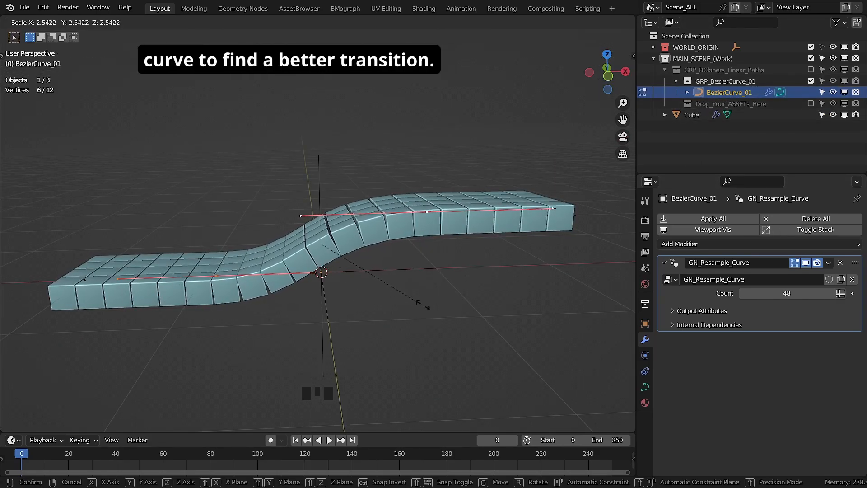
{"action": "left_click", "coordinate": [416, 302]}
{"action": "key", "text": "Tab"}
Step: Disable the GRP_BezierCurve_01 collection and rename the cube BCloner_Spline_Rail_01_Top
{"action": "middle_click_drag", "start_coordinate": [403, 304], "coordinate": [252, 252]}
{"action": "left_click", "coordinate": [811, 81]}
{"action": "left_click", "coordinate": [692, 104]}
{"action": "key", "text": "F2"}
{"action": "type", "text": "BC"}
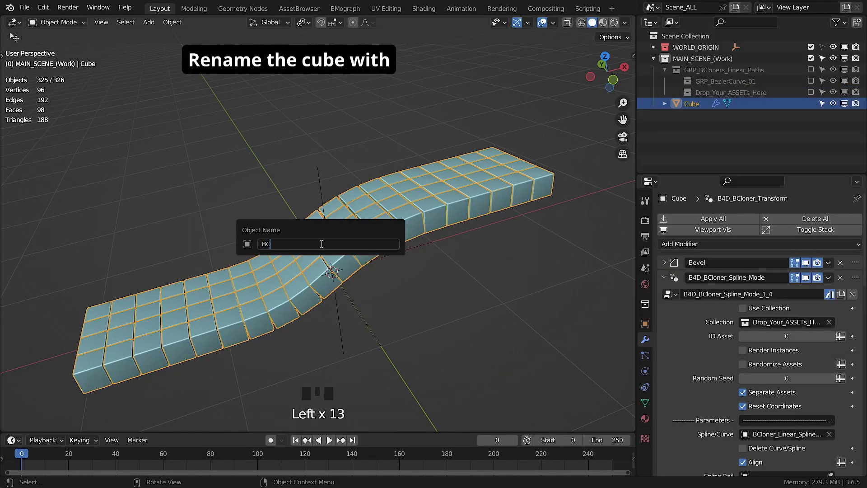
{"action": "type", "text": "loner_Spline_Rail_01_Top"}
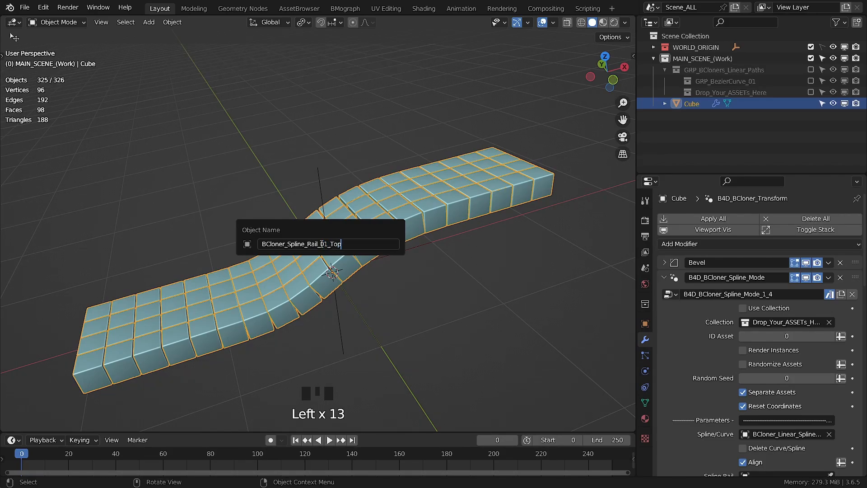
{"action": "key", "text": "Return"}
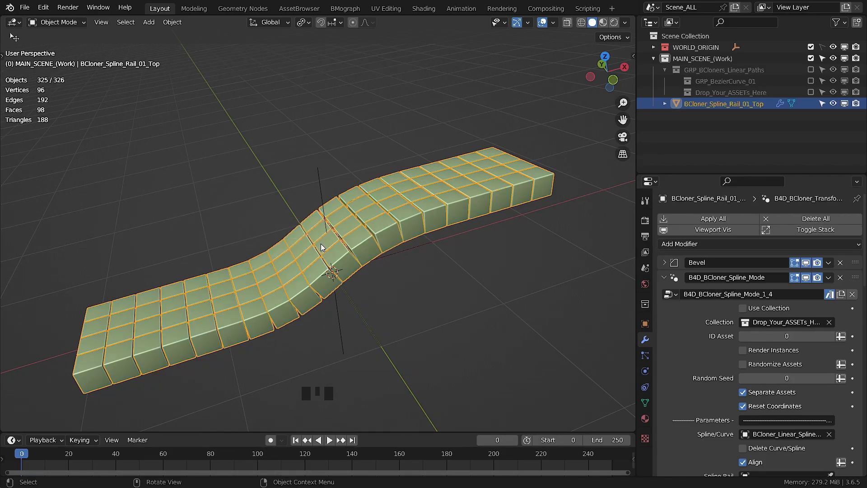
Step: Add a Geometry Nodes modifier to BCloner_Spline_Rail_01_Top with a new node group named GN_Clean_Instances_Duplication and give it a fake user
{"action": "left_click", "coordinate": [665, 278]}
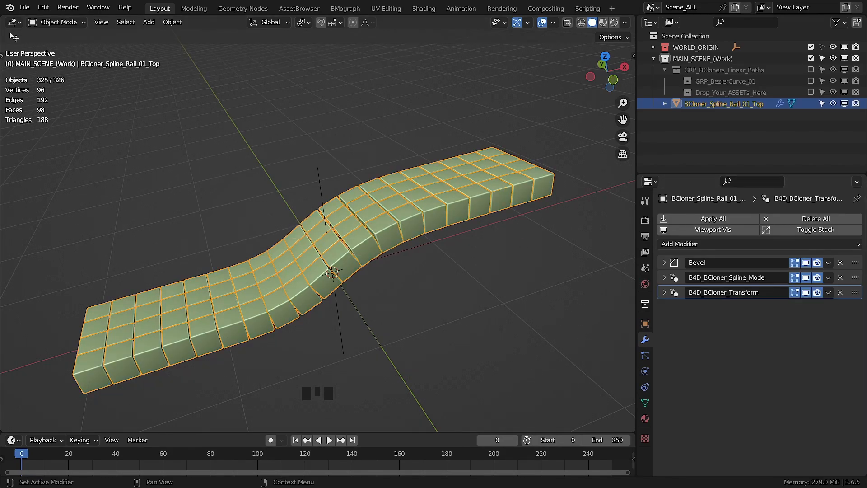
{"action": "left_click", "coordinate": [703, 244]}
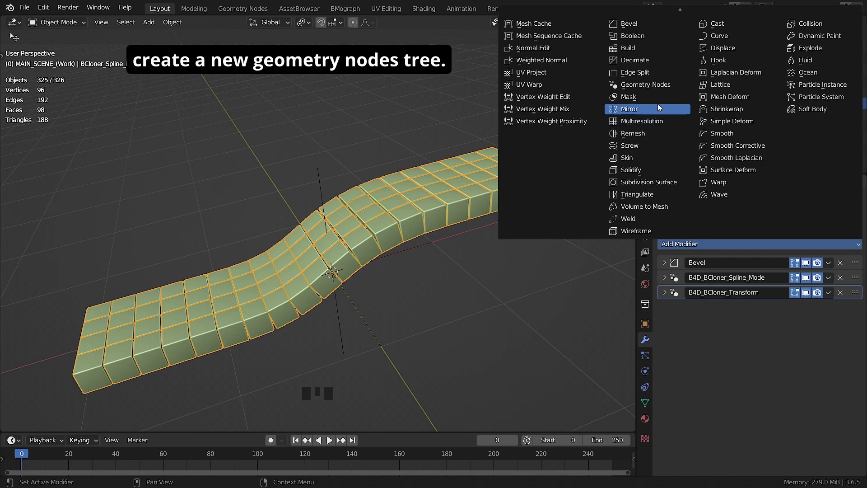
{"action": "left_click", "coordinate": [654, 83]}
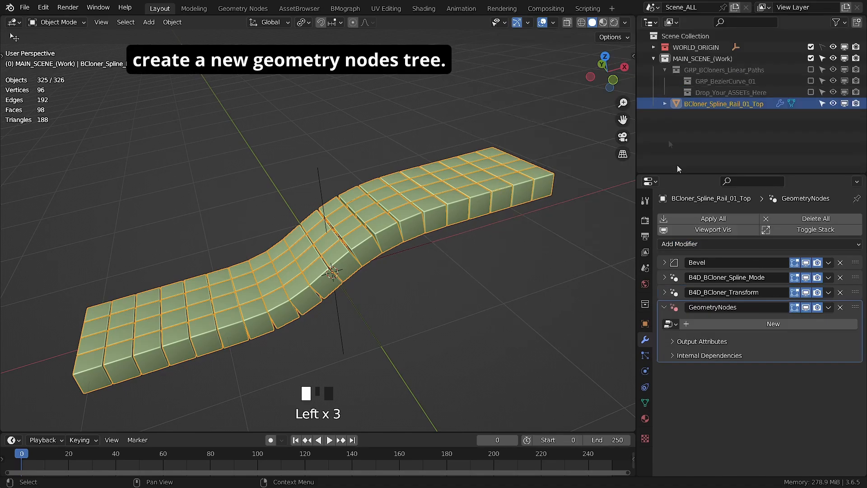
{"action": "left_click", "coordinate": [717, 324]}
{"action": "double_click", "coordinate": [720, 325]}
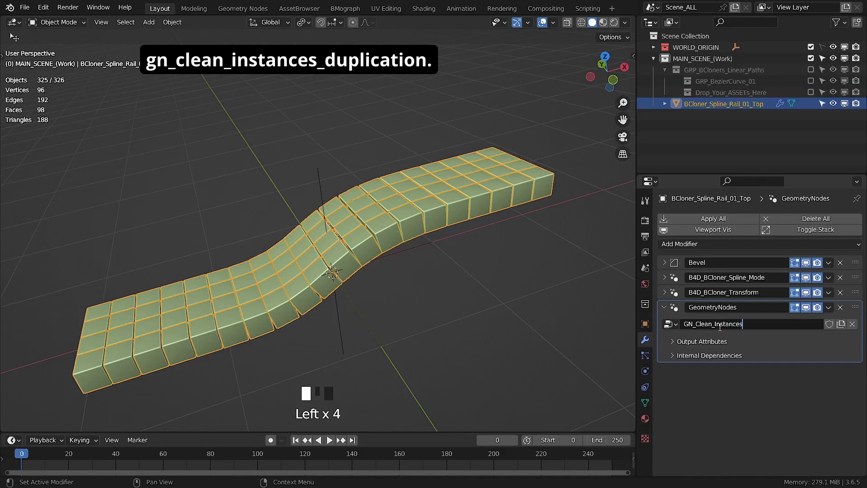
{"action": "type", "text": "GN_Clean_Instances_Duplication"}
{"action": "key", "text": "Return"}
{"action": "left_click", "coordinate": [830, 324]}
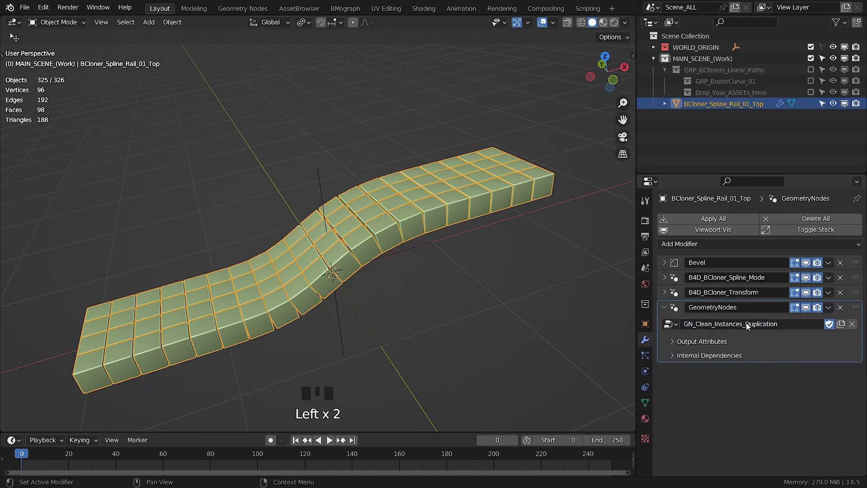
Step: Switch to the Geometry Nodes workspace and examine the cloner's instances in an enlarged spreadsheet
{"action": "left_click", "coordinate": [243, 9]}
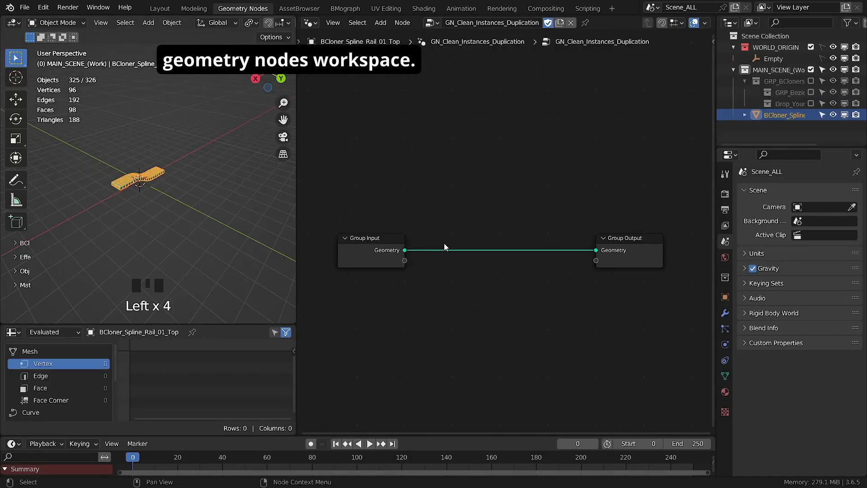
{"action": "scroll", "coordinate": [152, 194], "scroll_direction": "up", "scroll_amount": 4}
{"action": "middle_click_drag", "start_coordinate": [152, 193], "coordinate": [194, 212], "text": "shift"}
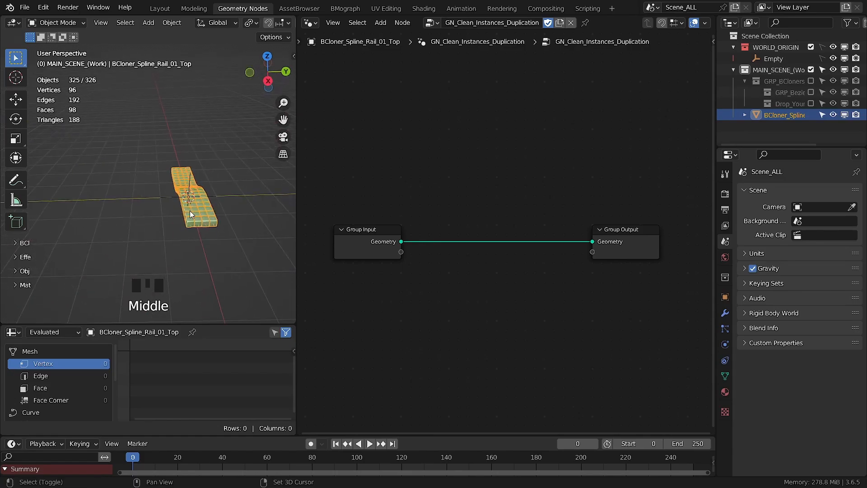
{"action": "scroll", "coordinate": [199, 316], "scroll_direction": "down", "scroll_amount": 1}
{"action": "left_click_drag", "start_coordinate": [200, 325], "coordinate": [199, 39]}
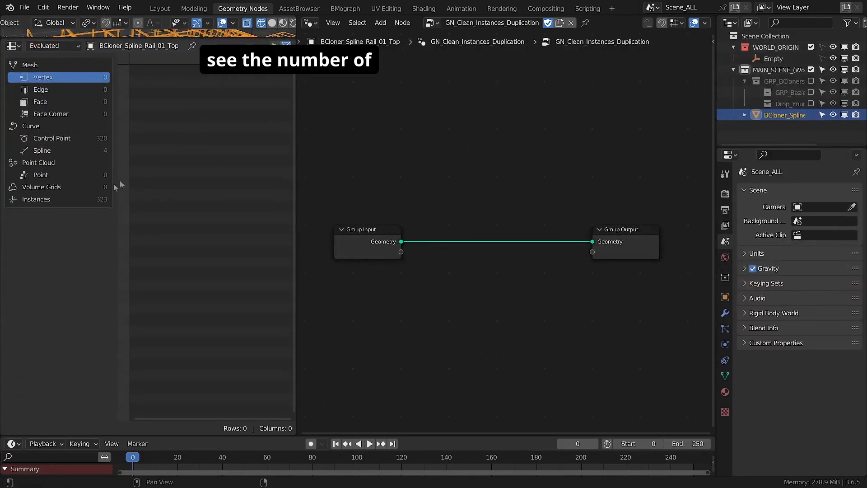
{"action": "left_click", "coordinate": [83, 199]}
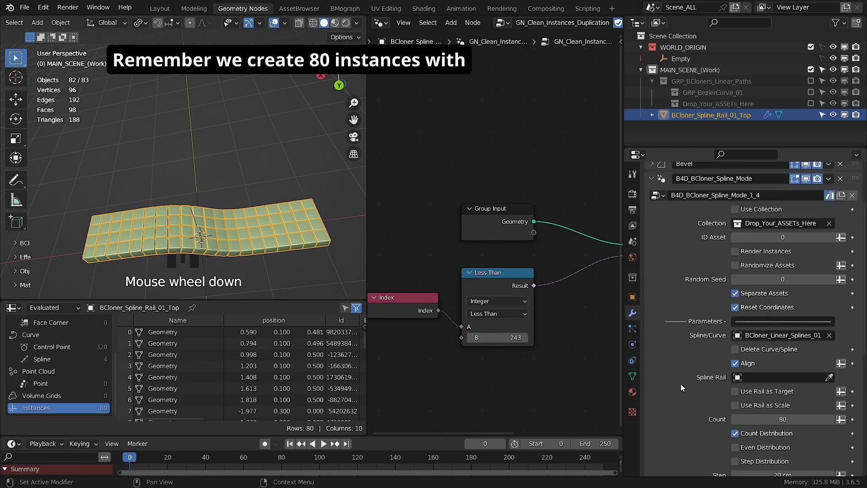
{"action": "scroll", "coordinate": [793, 375], "scroll_direction": "down", "scroll_amount": 3}
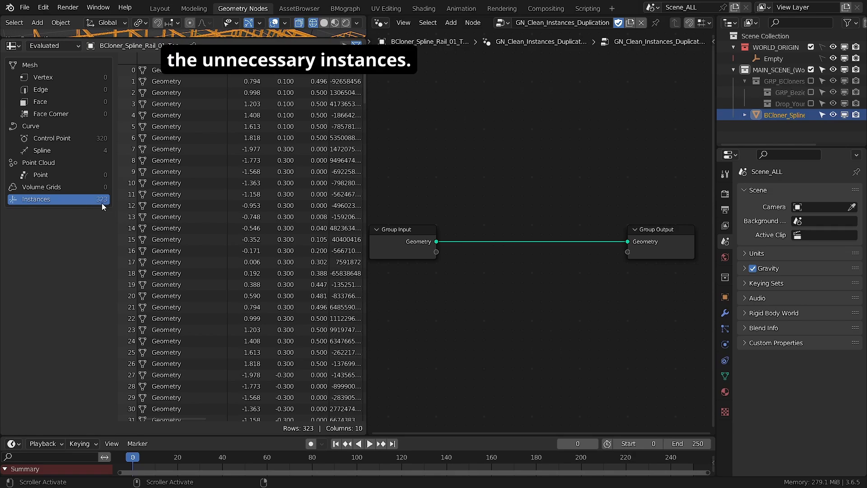
Step: Insert a Delete Geometry node between Group Input and Group Output and set its domain to Instance
{"action": "scroll", "coordinate": [551, 199], "scroll_direction": "up", "scroll_amount": 1}
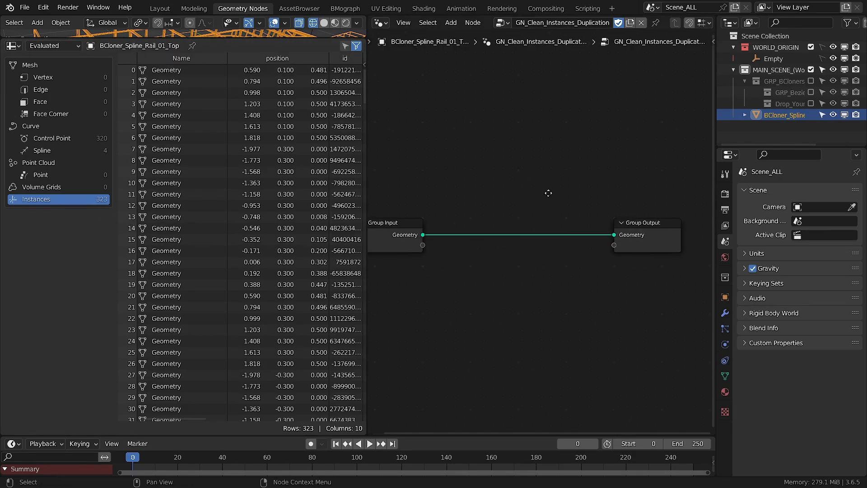
{"action": "key", "text": "shift+a"}
{"action": "type", "text": "del"}
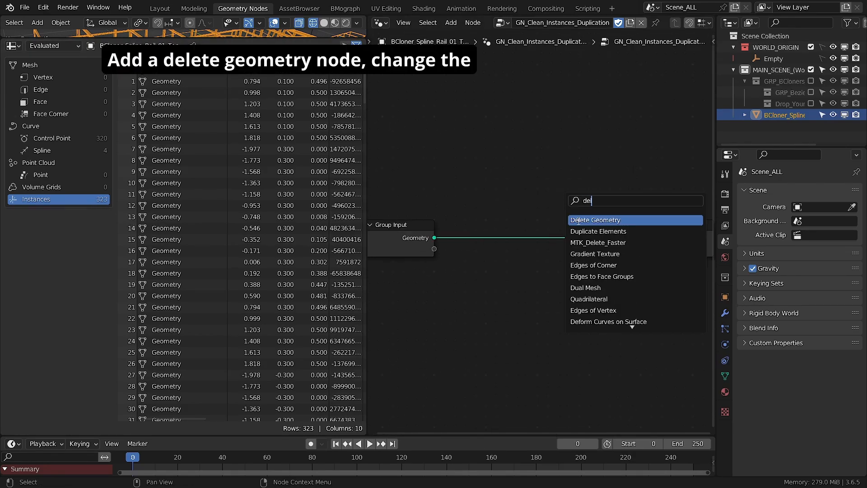
{"action": "left_click", "coordinate": [579, 220]}
{"action": "left_click", "coordinate": [574, 211]}
{"action": "left_click", "coordinate": [587, 218]}
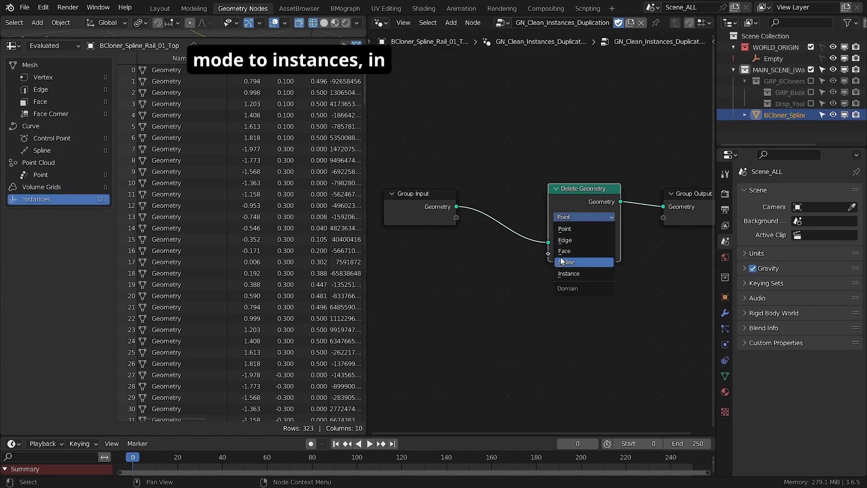
{"action": "left_click", "coordinate": [569, 273]}
{"action": "middle_click_drag", "start_coordinate": [555, 271], "coordinate": [569, 276]}
Step: Connect an integer Equal comparison to the Delete Geometry node's Selection and feed an Index node into its A input
{"action": "left_click_drag", "start_coordinate": [564, 246], "coordinate": [505, 270]}
{"action": "type", "text": "eq"}
{"action": "key", "text": "Return"}
{"action": "left_click", "coordinate": [491, 286]}
{"action": "middle_click_drag", "start_coordinate": [491, 285], "coordinate": [553, 282]}
{"action": "left_click_drag", "start_coordinate": [497, 319], "coordinate": [470, 305]}
{"action": "type", "text": "index"}
{"action": "key", "text": "Return"}
Step: Change the comparison's operation to Less Than and set input B to 243
{"action": "left_click", "coordinate": [521, 308]}
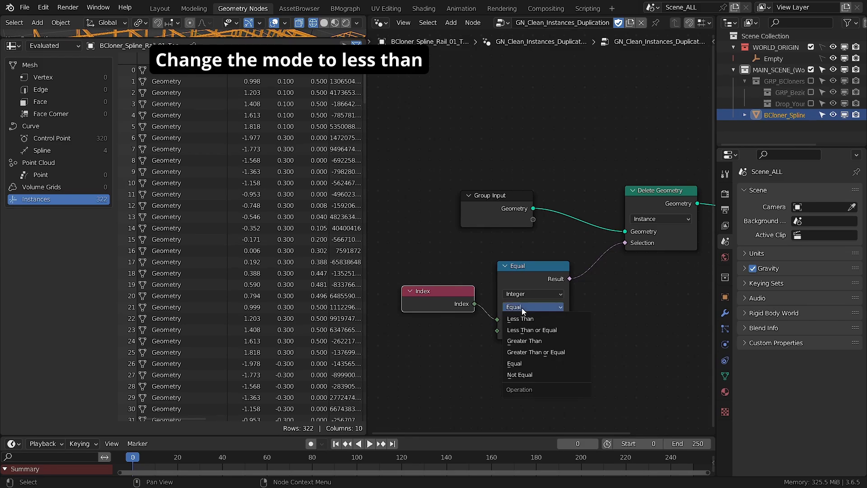
{"action": "left_click", "coordinate": [524, 319]}
{"action": "double_click", "coordinate": [538, 330]}
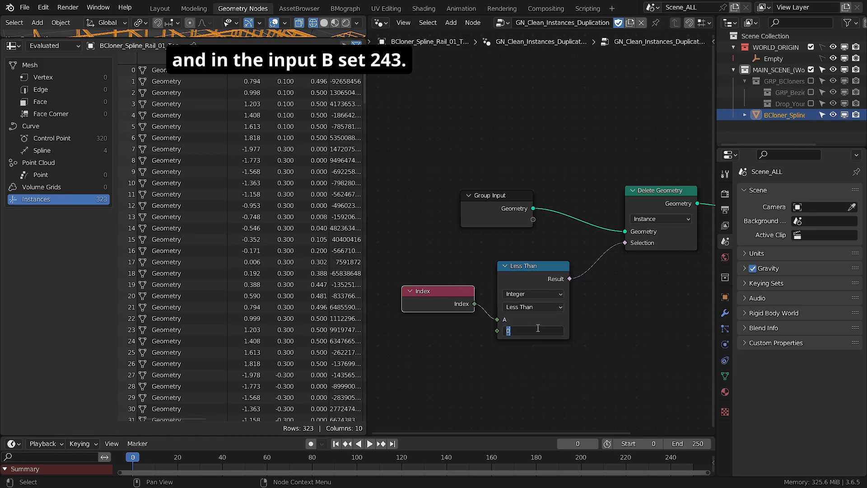
{"action": "type", "text": "243"}
{"action": "key", "text": "Return"}
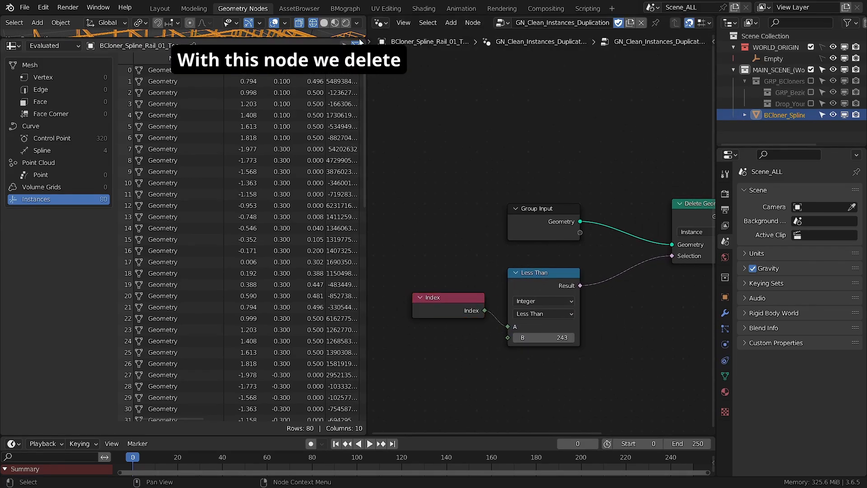
Step: Shrink the spreadsheet to enlarge the viewport, use Solid shading and show the cloner's modifier stack
{"action": "left_click_drag", "start_coordinate": [360, 38], "coordinate": [317, 300]}
{"action": "left_click", "coordinate": [324, 22]}
{"action": "middle_click_drag", "start_coordinate": [276, 117], "coordinate": [285, 149]}
{"action": "scroll", "coordinate": [289, 144], "scroll_direction": "down", "scroll_amount": 2}
{"action": "left_click", "coordinate": [726, 313]}
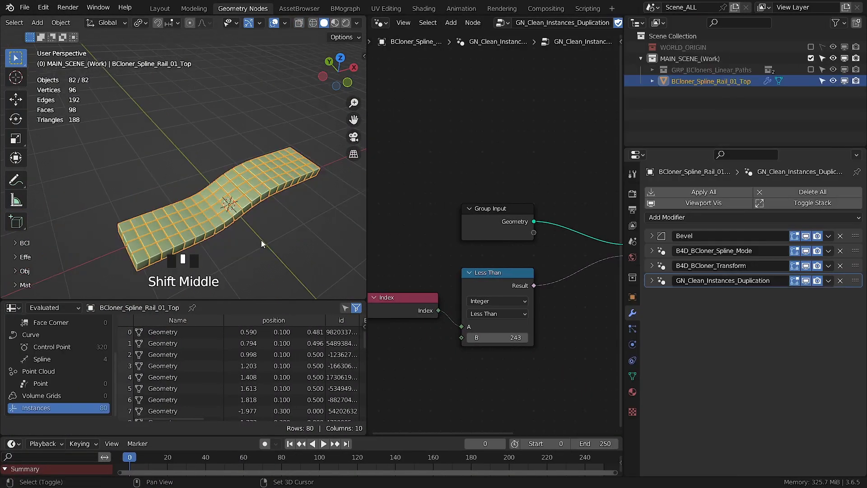
{"action": "middle_click_drag", "start_coordinate": [261, 240], "coordinate": [256, 86]}
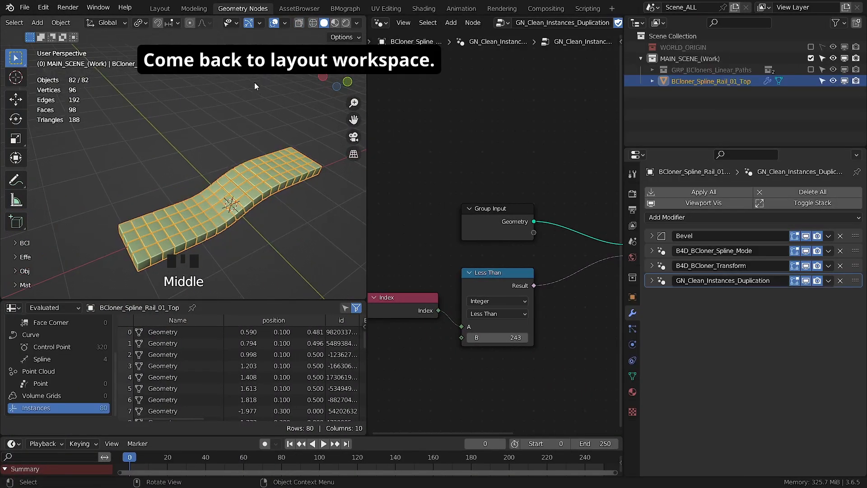
Step: Return to the Layout workspace and save the file incrementally as ZippedLoop_Tutorial_Recreation2.blend
{"action": "left_click", "coordinate": [159, 9]}
{"action": "middle_click_drag", "start_coordinate": [326, 243], "coordinate": [416, 300], "text": "shift"}
{"action": "key", "text": "ctrl+shift+s"}
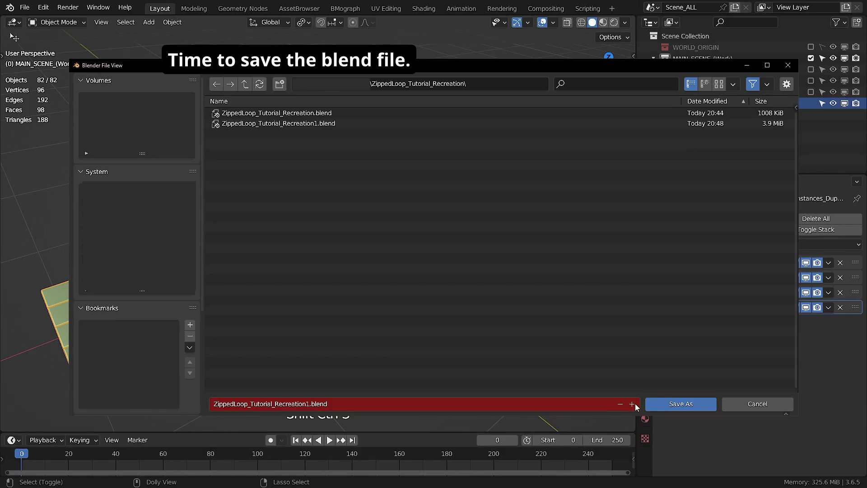
{"action": "left_click", "coordinate": [634, 405]}
{"action": "left_click", "coordinate": [664, 403]}
Step: In the Geometry Nodes workspace, duplicate the Group Input node and expose the Less Than node's B value through the copy
{"action": "left_click", "coordinate": [243, 8]}
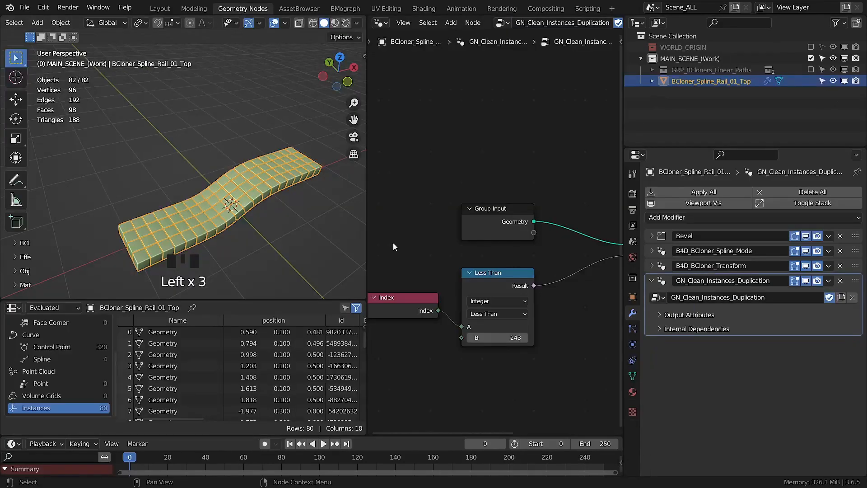
{"action": "middle_click_drag", "start_coordinate": [407, 271], "coordinate": [459, 238]}
{"action": "left_click_drag", "start_coordinate": [530, 187], "coordinate": [428, 189]}
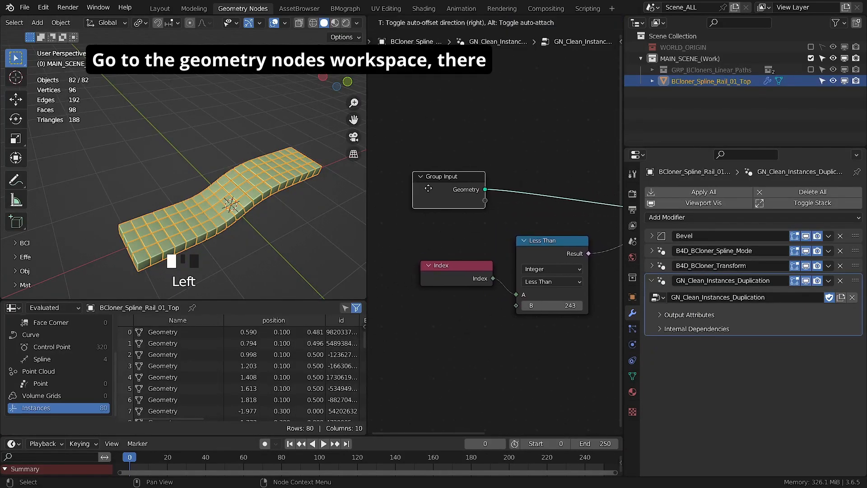
{"action": "key", "text": "shift+d"}
{"action": "left_click", "coordinate": [455, 326]}
{"action": "left_click_drag", "start_coordinate": [486, 334], "coordinate": [517, 305]}
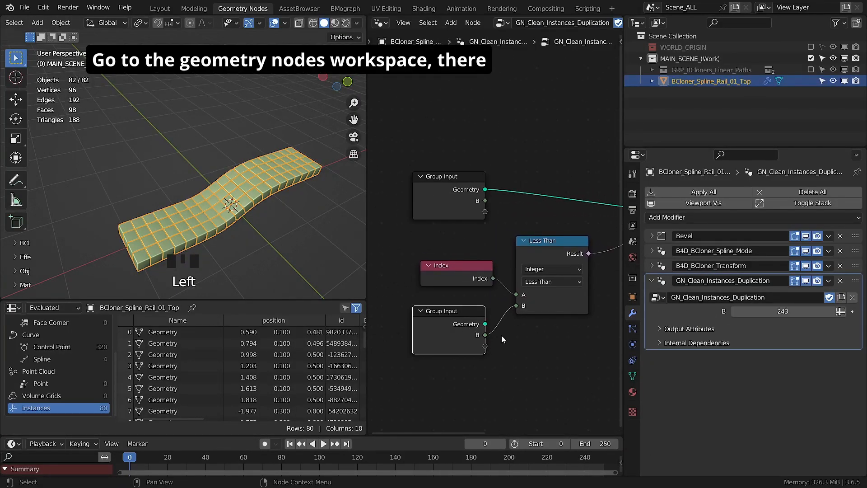
Step: Rename the group's input B to "Less Than" and tidy the positions of the Index and Group Input nodes
{"action": "key", "text": "n"}
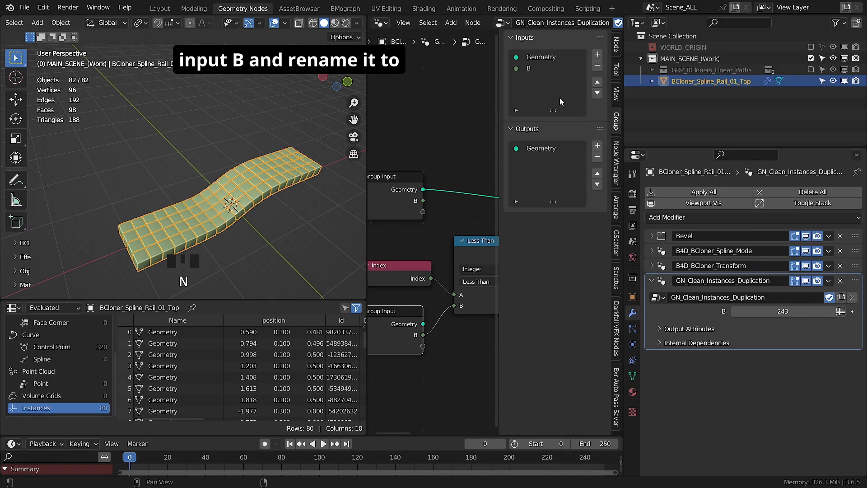
{"action": "double_click", "coordinate": [552, 69]}
{"action": "type", "text": "Less Than"}
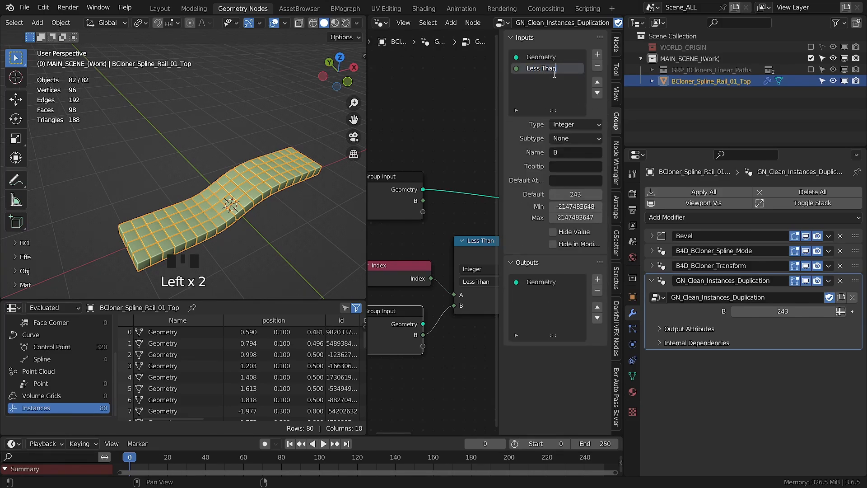
{"action": "key", "text": "Return"}
{"action": "key", "text": "n"}
{"action": "left_click_drag", "start_coordinate": [459, 266], "coordinate": [453, 261]}
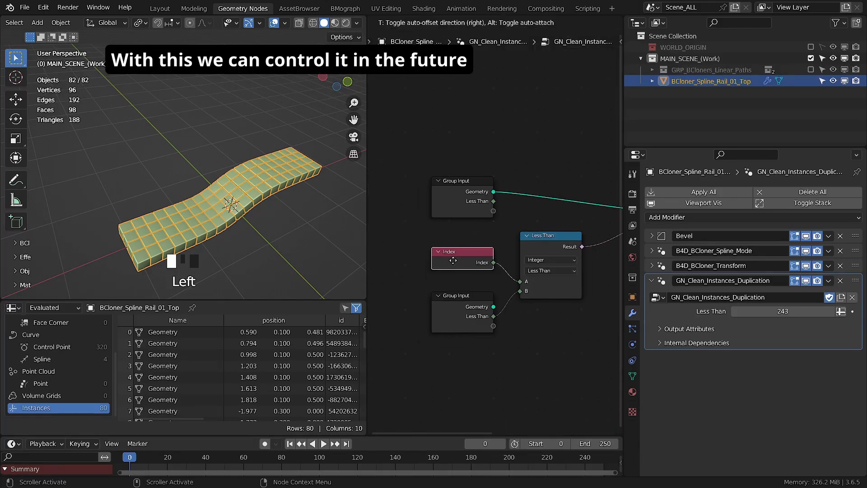
{"action": "left_click", "coordinate": [460, 198]}
{"action": "left_click", "coordinate": [459, 138]}
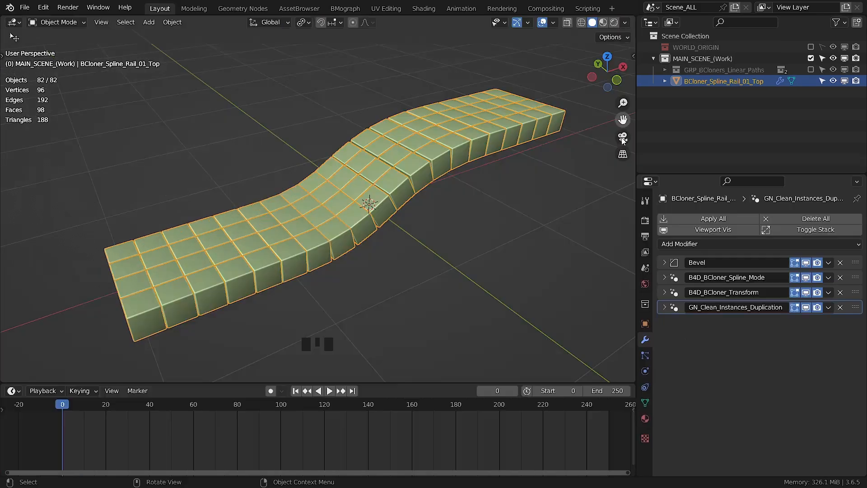
Step: Examine the gaps between the cubes along the rail's bend up close, with the wireframe overlay temporarily on
{"action": "scroll", "coordinate": [318, 219], "scroll_direction": "up", "scroll_amount": 2}
{"action": "middle_click_drag", "start_coordinate": [349, 242], "coordinate": [373, 185]}
{"action": "scroll", "coordinate": [403, 148], "scroll_direction": "up", "scroll_amount": 2}
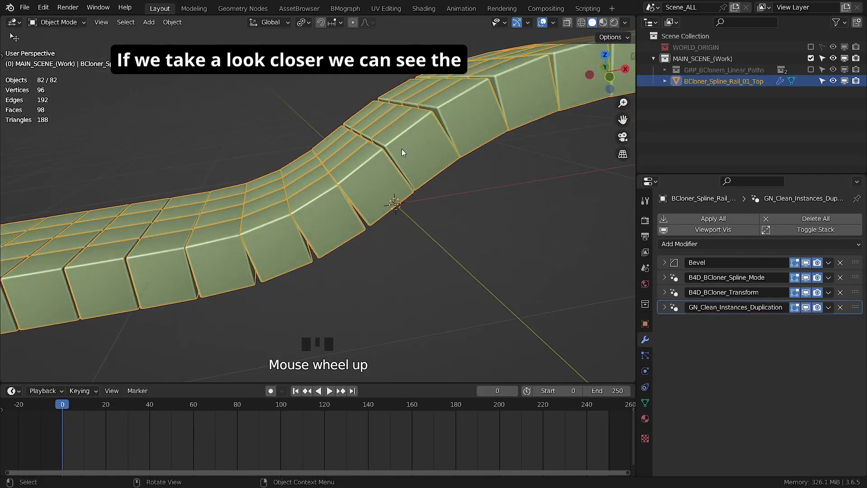
{"action": "middle_click_drag", "start_coordinate": [402, 148], "coordinate": [443, 119]}
{"action": "left_click_drag", "start_coordinate": [623, 119], "coordinate": [558, 244]}
{"action": "scroll", "coordinate": [419, 169], "scroll_direction": "up", "scroll_amount": 2}
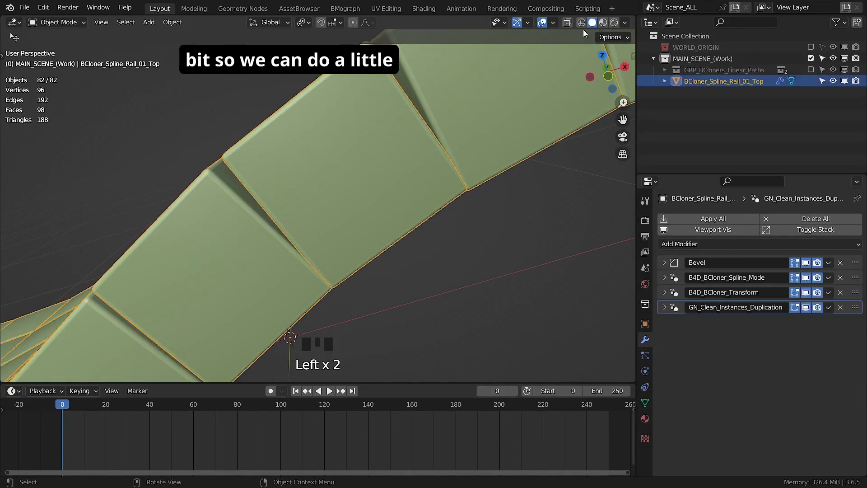
{"action": "left_click", "coordinate": [553, 22]}
{"action": "left_click", "coordinate": [482, 193]}
{"action": "left_click", "coordinate": [472, 196]}
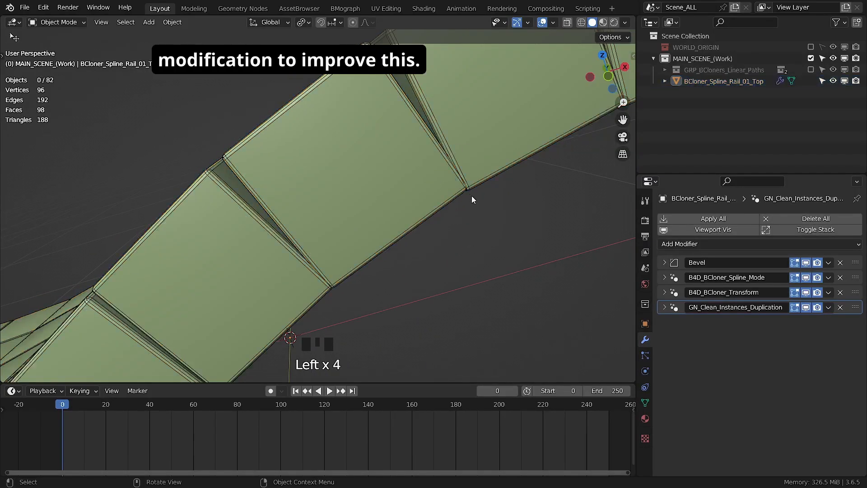
{"action": "scroll", "coordinate": [424, 284], "scroll_direction": "down", "scroll_amount": 4}
{"action": "key", "text": "q"}
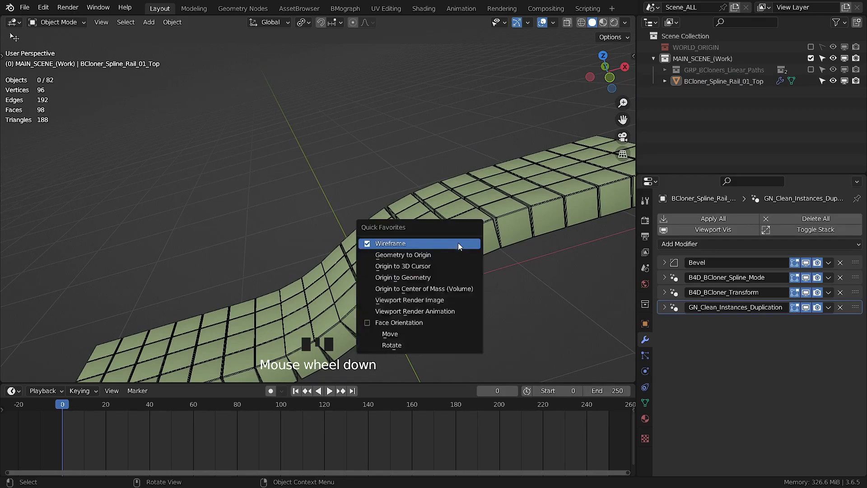
{"action": "left_click", "coordinate": [458, 242]}
Step: Add a Geometry Nodes modifier to the rail cloner, move it to the top of the stack and create its node tree
{"action": "middle_click_drag", "start_coordinate": [557, 292], "coordinate": [570, 297]}
{"action": "middle_click_drag", "start_coordinate": [524, 317], "coordinate": [440, 275], "text": "shift"}
{"action": "left_click", "coordinate": [445, 177]}
{"action": "left_click", "coordinate": [677, 245]}
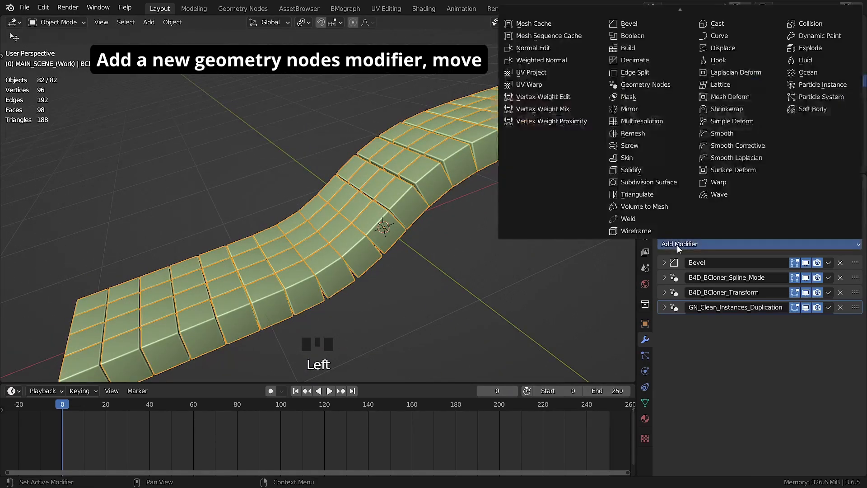
{"action": "left_click", "coordinate": [661, 85]}
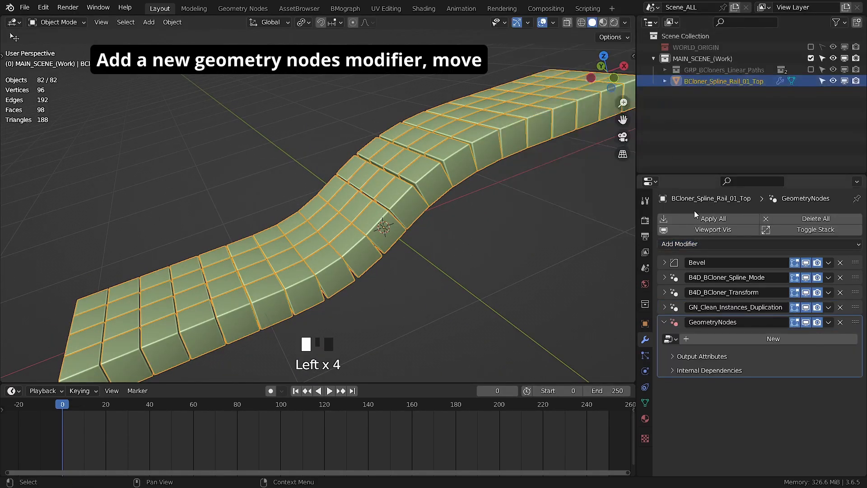
{"action": "left_click_drag", "start_coordinate": [856, 322], "coordinate": [841, 267]}
{"action": "left_click", "coordinate": [693, 281]}
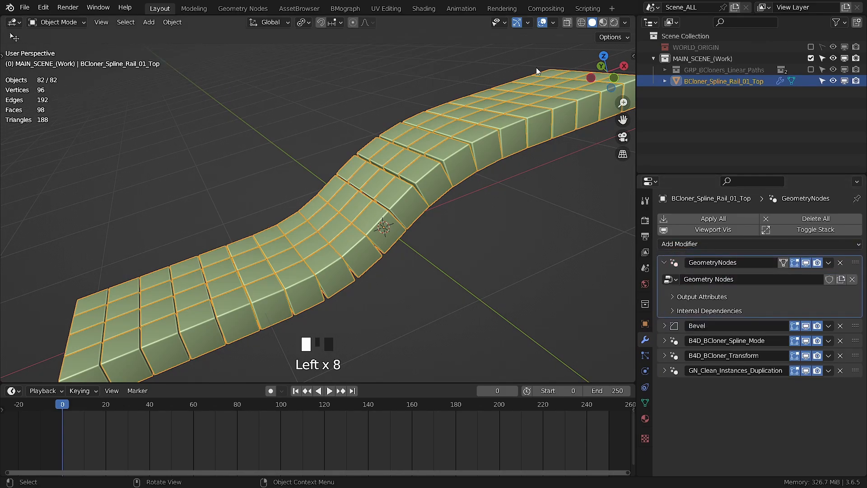
Step: In the Geometry Nodes workspace, widen the node editor and add an MTK_Offset_Origin node below the Group Input and Output link
{"action": "left_click", "coordinate": [244, 9]}
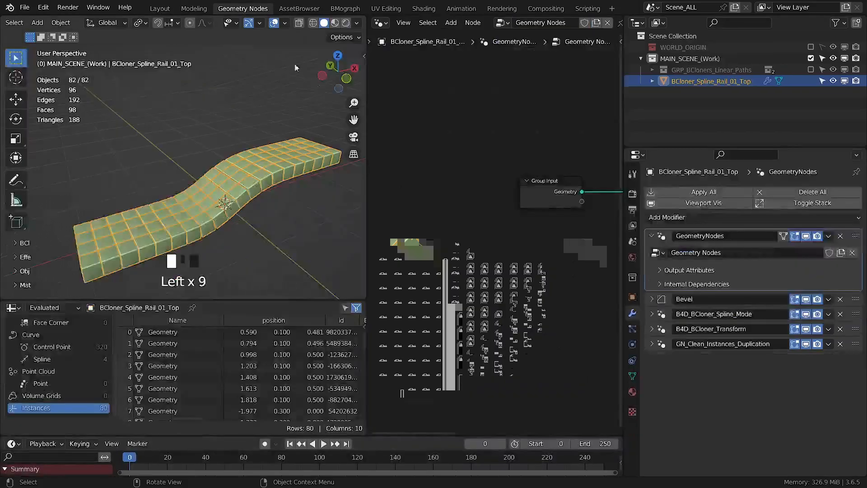
{"action": "left_click", "coordinate": [424, 163]}
{"action": "left_click_drag", "start_coordinate": [365, 143], "coordinate": [219, 143]}
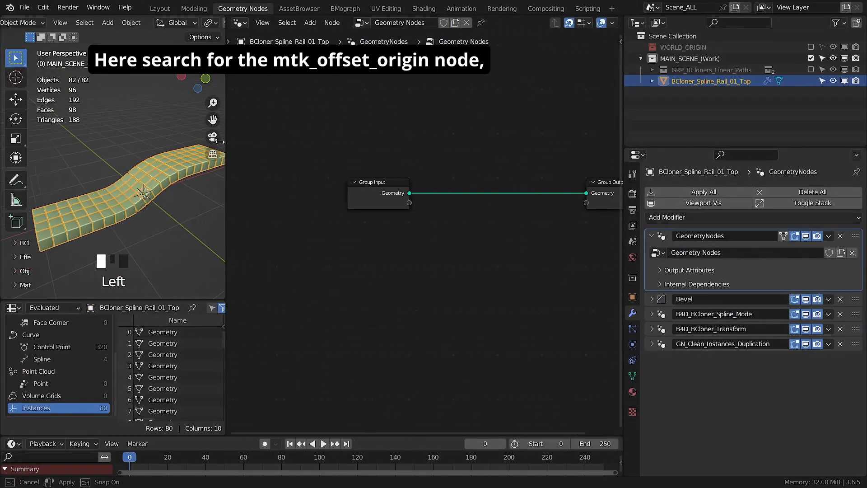
{"action": "scroll", "coordinate": [480, 217], "scroll_direction": "up", "scroll_amount": 2}
{"action": "left_click", "coordinate": [414, 238]}
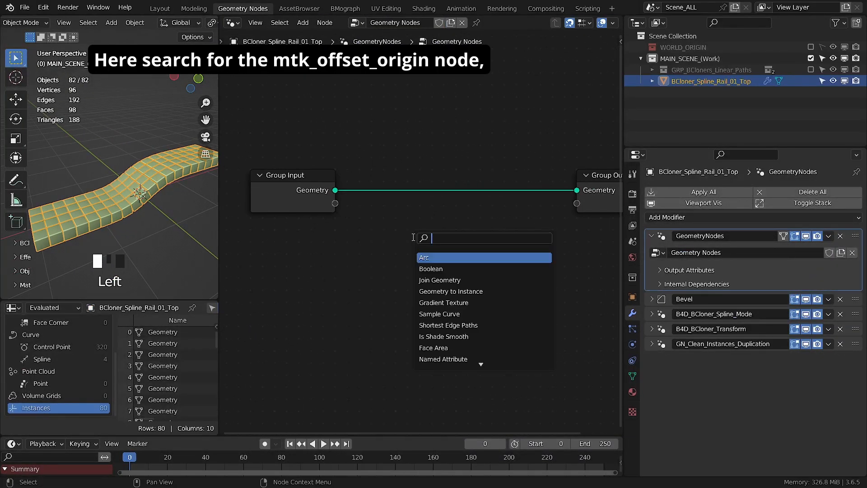
{"action": "type", "text": "offse"}
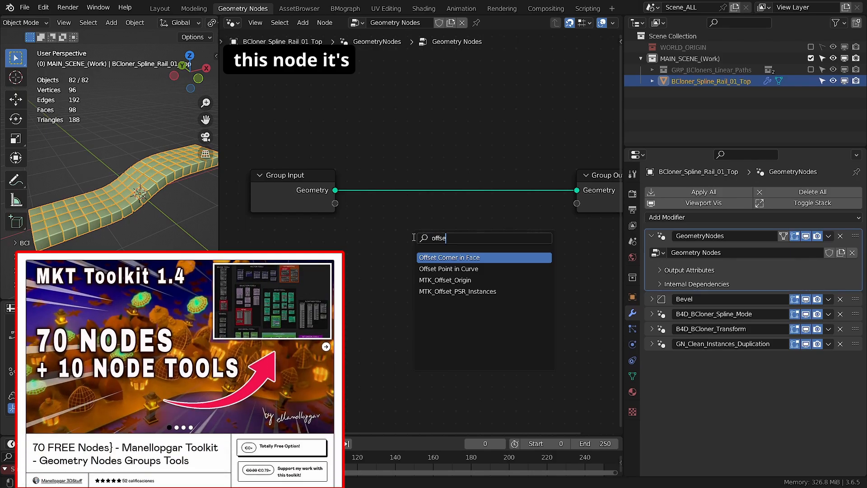
{"action": "left_click", "coordinate": [438, 280]}
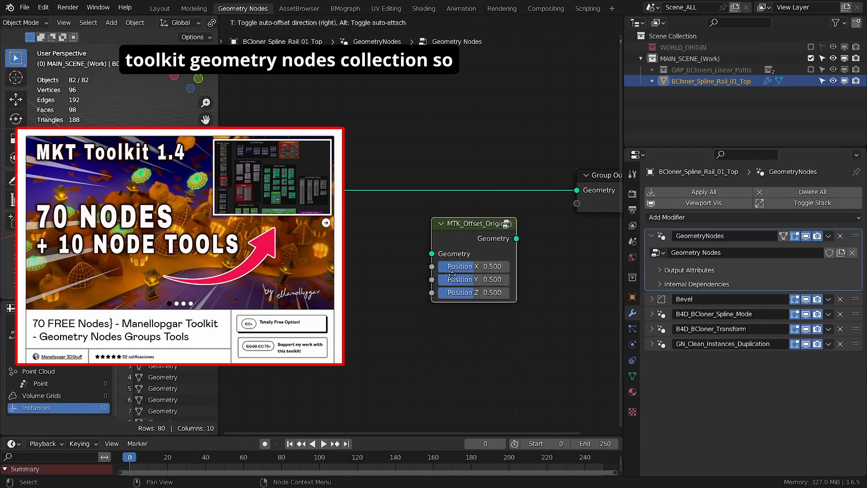
{"action": "left_click", "coordinate": [437, 293]}
{"action": "left_click_drag", "start_coordinate": [422, 262], "coordinate": [367, 263]}
{"action": "left_click_drag", "start_coordinate": [435, 264], "coordinate": [430, 280]}
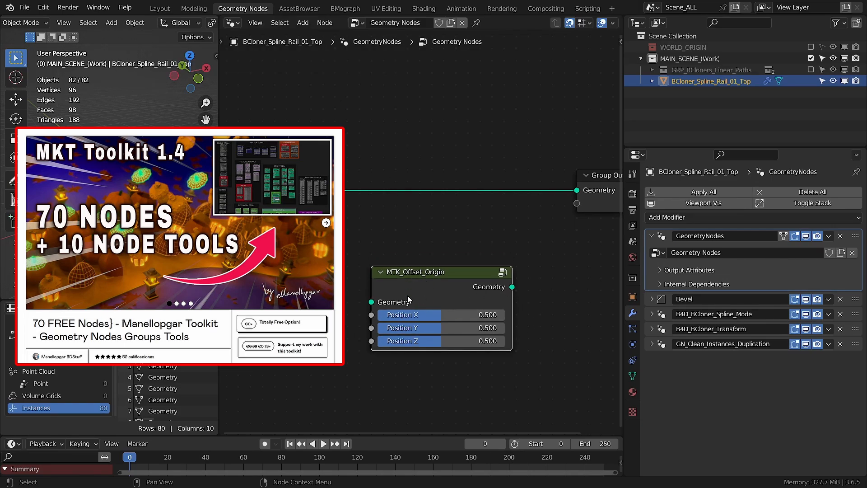
{"action": "left_click_drag", "start_coordinate": [464, 278], "coordinate": [464, 290]}
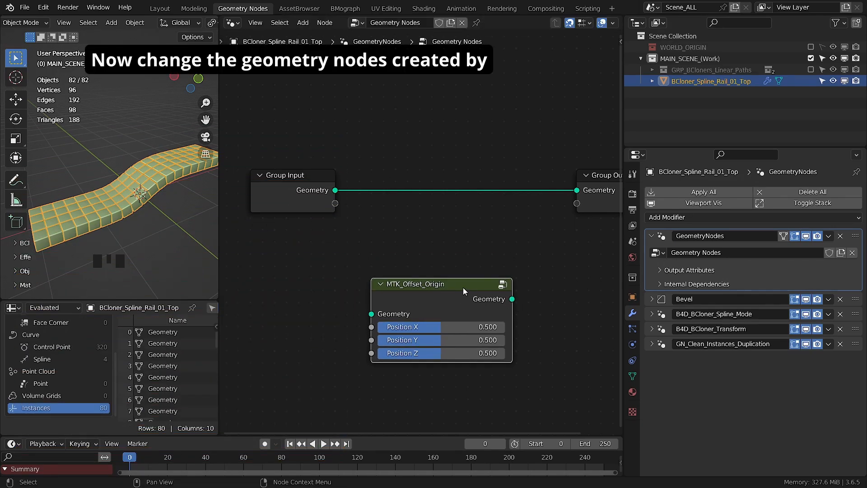
Step: Assign the MTK_Offset_Origin node group to the new modifier and rename the modifier MTK_Offset_Origin
{"action": "left_click", "coordinate": [656, 252]}
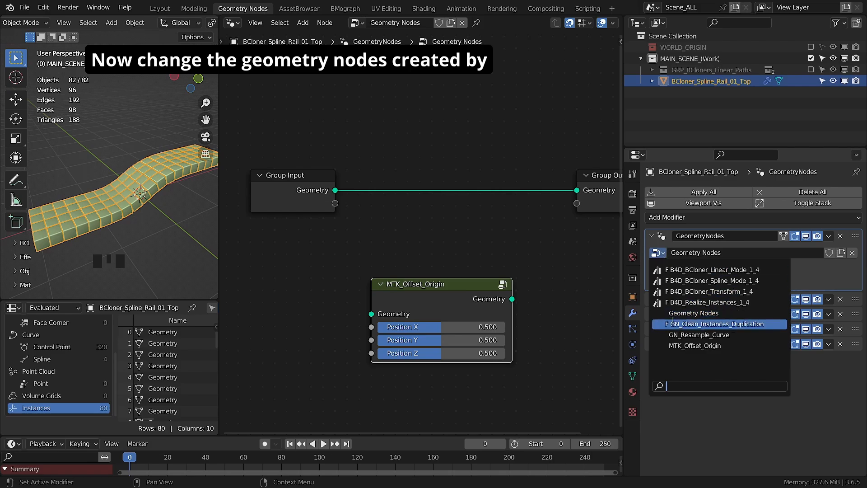
{"action": "left_click", "coordinate": [678, 346]}
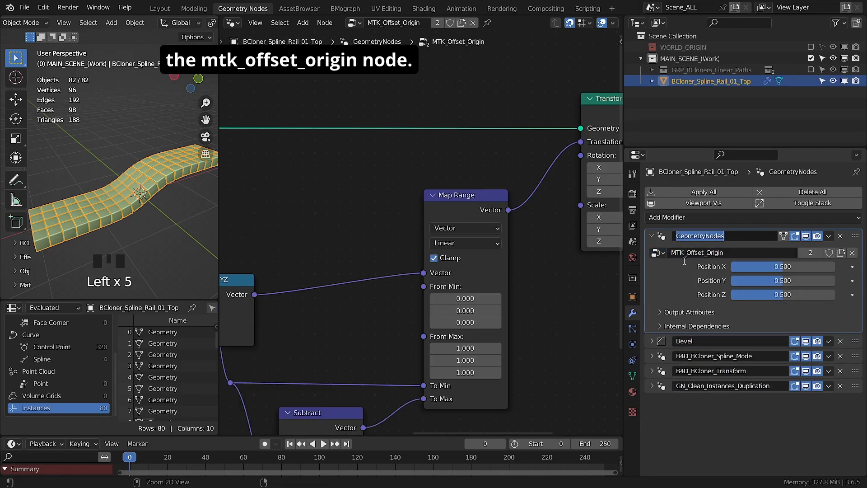
{"action": "type", "text": "MTK_Offset_Origin"}
{"action": "left_click", "coordinate": [684, 261]}
Step: Back in the Layout workspace, set the offset modifier's Position Y to 0 and deselect the rail
{"action": "left_click", "coordinate": [166, 10]}
{"action": "scroll", "coordinate": [309, 244], "scroll_direction": "up", "scroll_amount": 1}
{"action": "middle_click_drag", "start_coordinate": [329, 262], "coordinate": [366, 205], "text": "shift"}
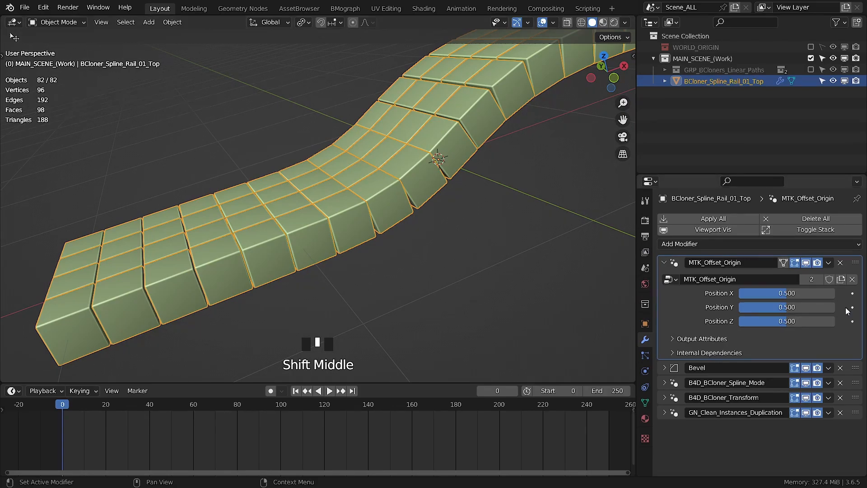
{"action": "left_click_drag", "start_coordinate": [780, 293], "coordinate": [741, 307]}
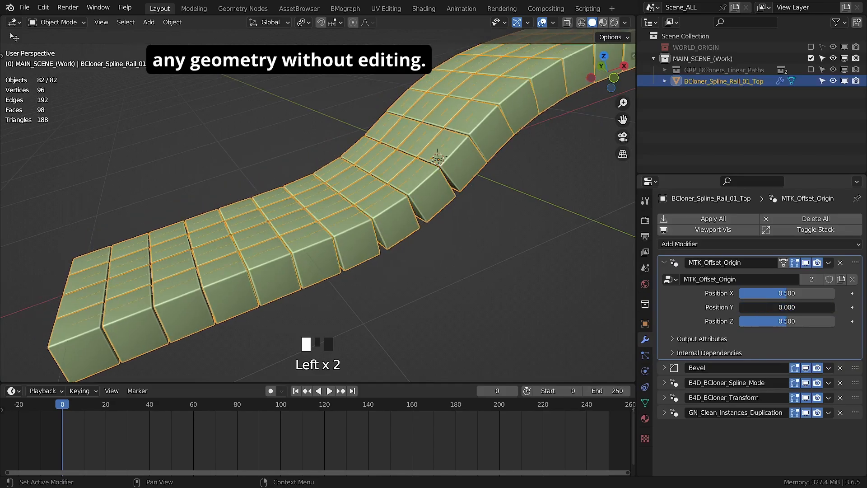
{"action": "left_click", "coordinate": [470, 267]}
{"action": "mouse_move", "coordinate": [469, 266]}
{"action": "middle_mouse_down", "text": "shift"}
{"action": "mouse_move", "coordinate": [435, 229]}
{"action": "mouse_move", "coordinate": [467, 253]}
{"action": "middle_mouse_up", "text": "shift"}
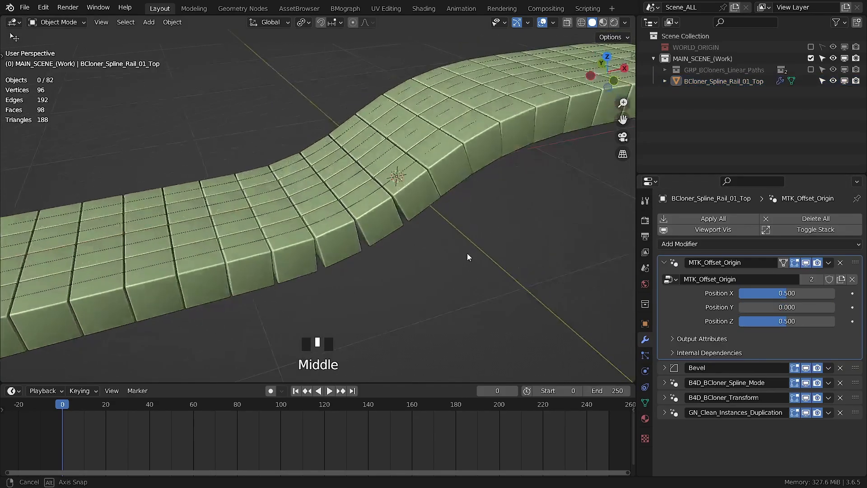
Step: Enter Edit Mode on BezierCurve_01 and slightly scale the handles of the control point at the lower bend
{"action": "left_click", "coordinate": [665, 69]}
{"action": "left_click", "coordinate": [703, 92]}
{"action": "middle_click_drag", "start_coordinate": [271, 213], "coordinate": [243, 229]}
{"action": "key", "text": "Tab"}
{"action": "left_click", "coordinate": [218, 243]}
{"action": "key", "text": "s"}
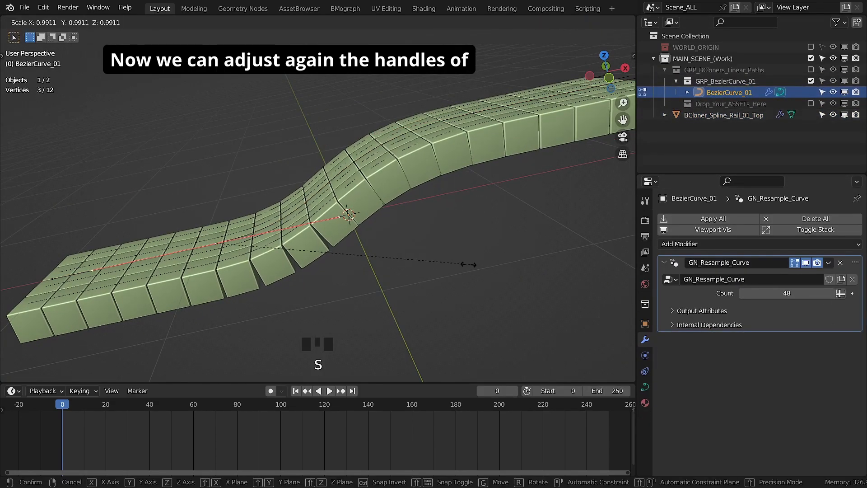
{"action": "left_click", "coordinate": [480, 258]}
Step: Scale the handles of the curve's control point at the upper bend to about 0.74
{"action": "left_click", "coordinate": [409, 130]}
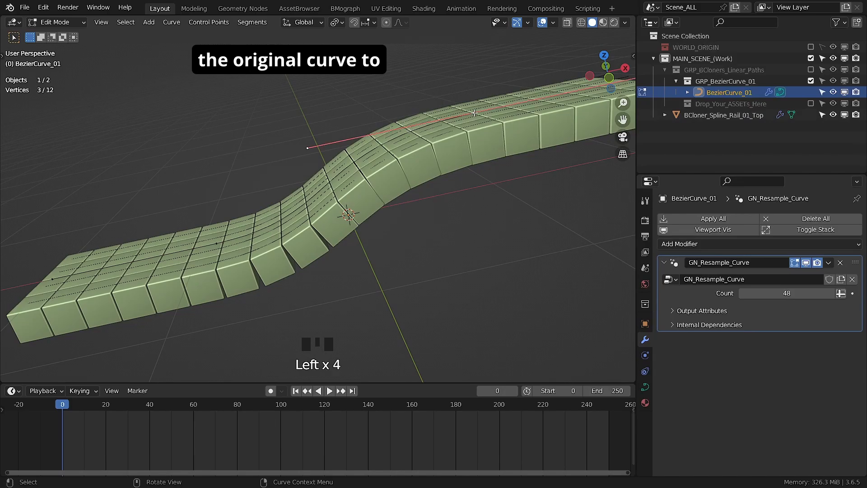
{"action": "key", "text": "s"}
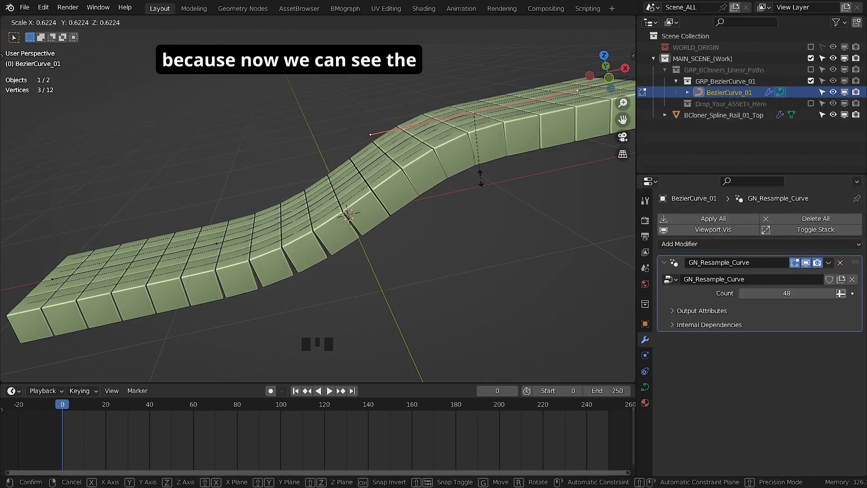
{"action": "left_click", "coordinate": [480, 174]}
{"action": "key", "text": "s"}
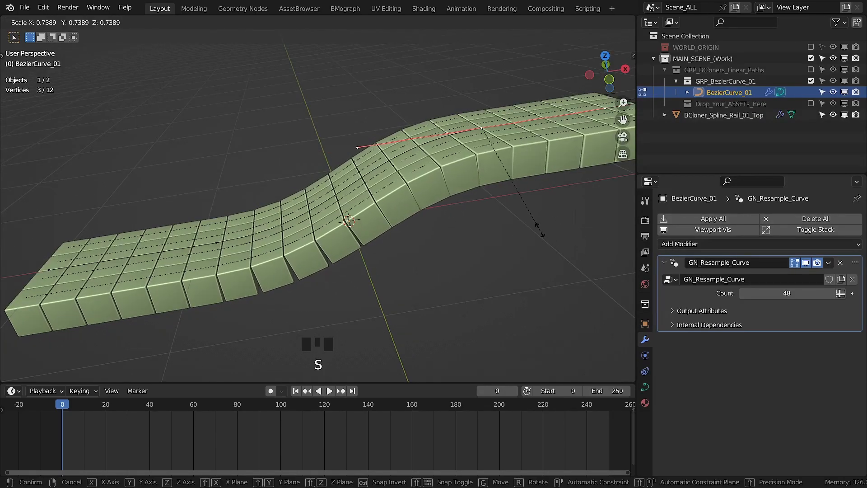
{"action": "left_click", "coordinate": [540, 230]}
{"action": "key", "text": "Tab"}
{"action": "key", "text": "Tab"}
Step: Scale the handles of the lower bend's control point to about 0.69 and finish editing the curve
{"action": "left_click", "coordinate": [225, 249]}
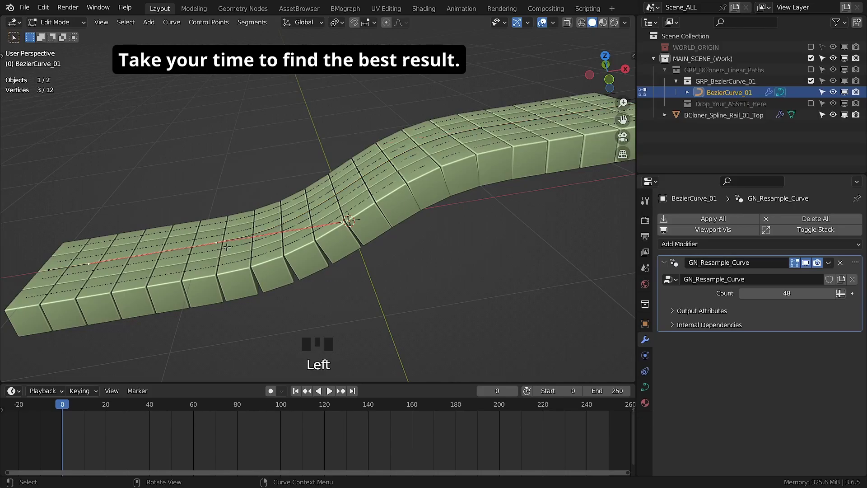
{"action": "key", "text": "s"}
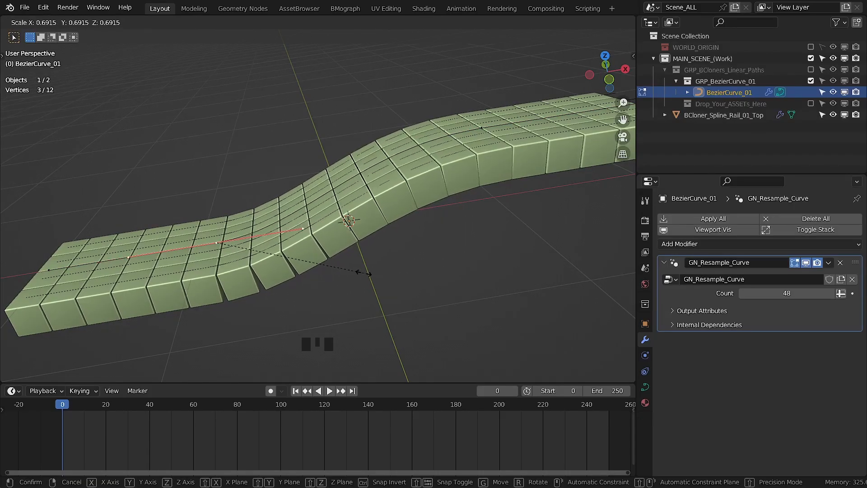
{"action": "left_click", "coordinate": [359, 271]}
{"action": "key", "text": "Tab"}
Step: Save the blend file as its next numbered version and expand the rail's MTK_Offset_Origin modifier
{"action": "key", "text": "ctrl+shift+s"}
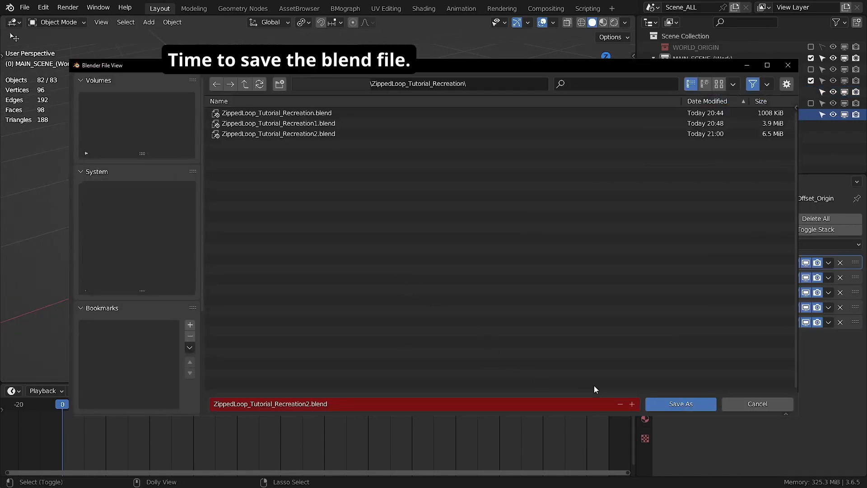
{"action": "left_click", "coordinate": [633, 403]}
{"action": "left_click", "coordinate": [651, 404]}
{"action": "left_click", "coordinate": [664, 263]}
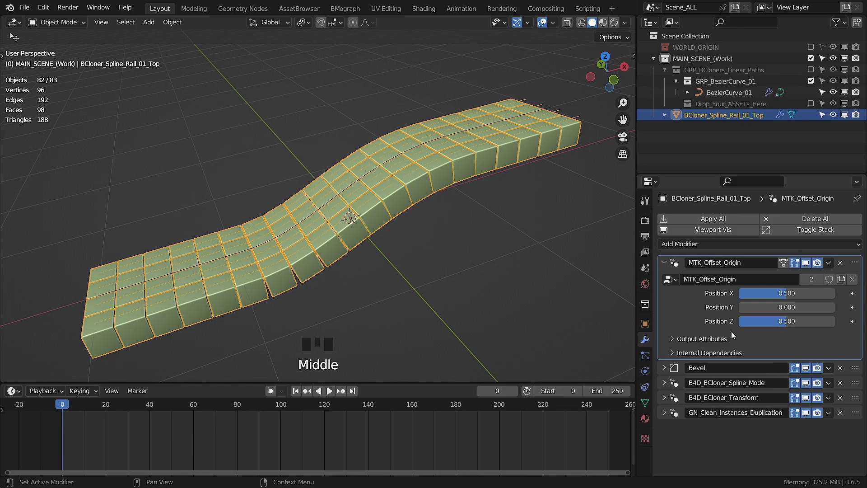
Step: Collapse the rail's MTK_Offset_Origin modifier and disable it in edit mode, the viewport and renders
{"action": "left_click", "coordinate": [664, 262]}
{"action": "left_click", "coordinate": [806, 263]}
{"action": "left_click", "coordinate": [818, 262]}
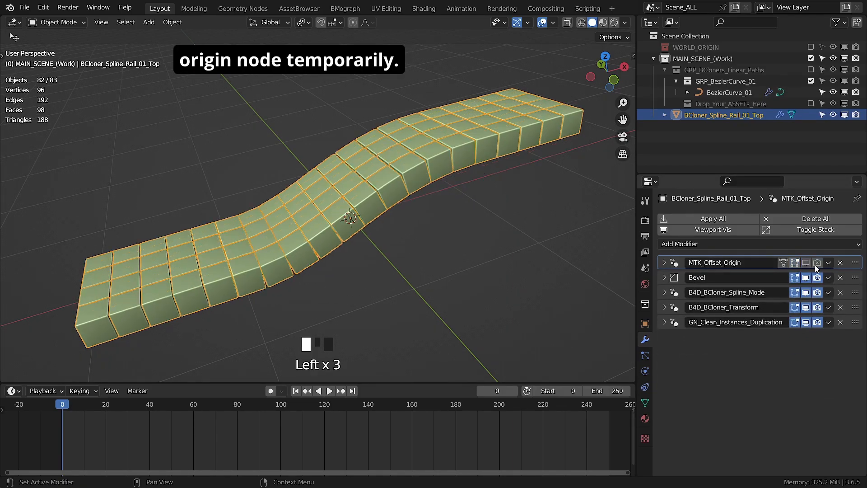
{"action": "scroll", "coordinate": [428, 304], "scroll_direction": "down", "scroll_amount": 1}
{"action": "middle_click_drag", "start_coordinate": [384, 288], "coordinate": [462, 237]}
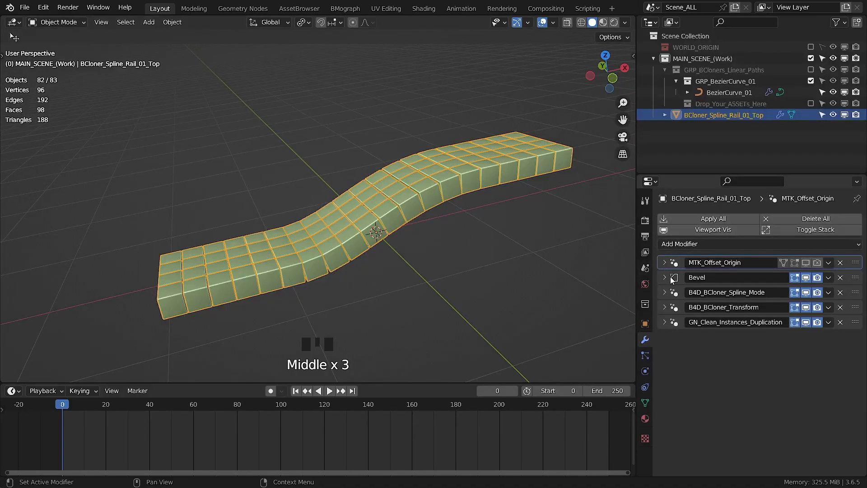
Step: Keyframe the B4D_BCloner_Spline_Mode Offset at frame 0 of a 500-frame timeline and duplicate that keyframe to frame 500
{"action": "left_click", "coordinate": [665, 293]}
{"action": "scroll", "coordinate": [682, 343], "scroll_direction": "down", "scroll_amount": 4}
{"action": "scroll", "coordinate": [692, 366], "scroll_direction": "down", "scroll_amount": 8}
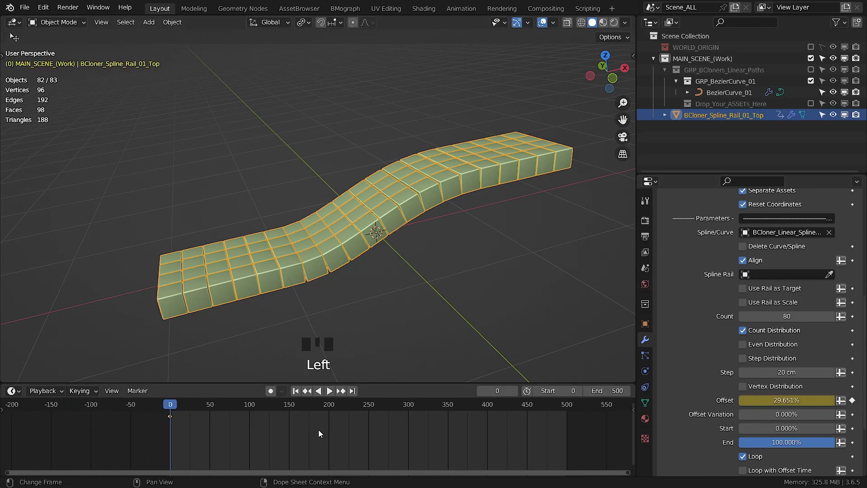
{"action": "left_click_drag", "start_coordinate": [204, 421], "coordinate": [165, 415]}
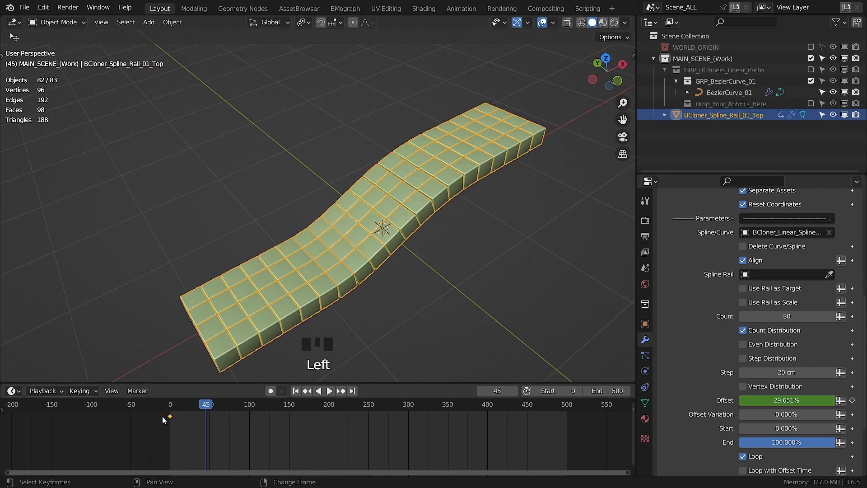
{"action": "key", "text": "shift+d"}
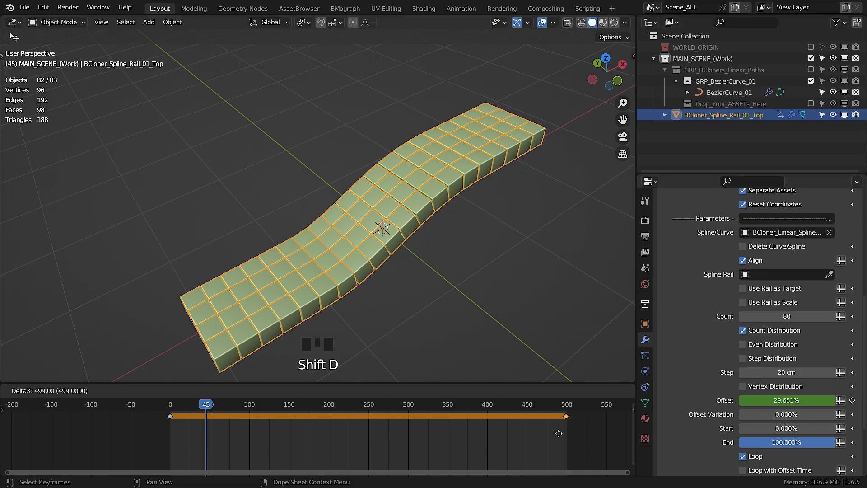
{"action": "left_click", "coordinate": [560, 433]}
Step: At frame 0, set the BCloner Offset to 0.499% and update its keyframe
{"action": "key", "text": "shift+Left"}
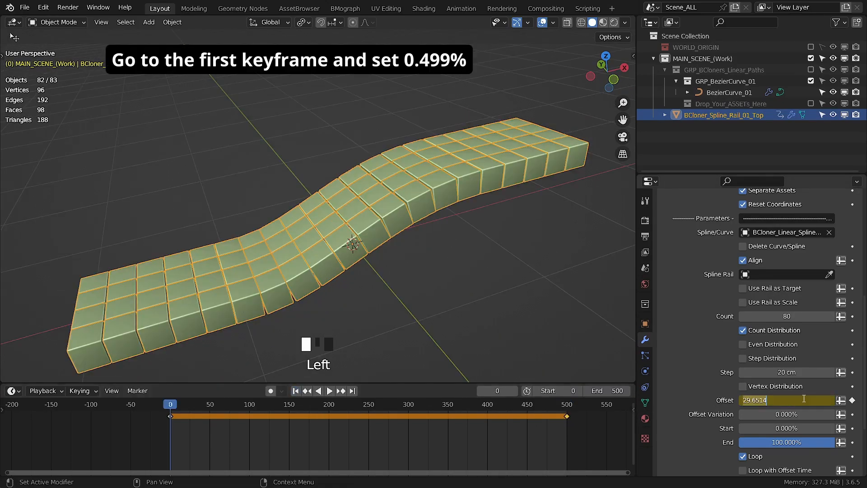
{"action": "type", "text": ".499"}
{"action": "key", "text": "Return"}
{"action": "key", "text": "shift+Left"}
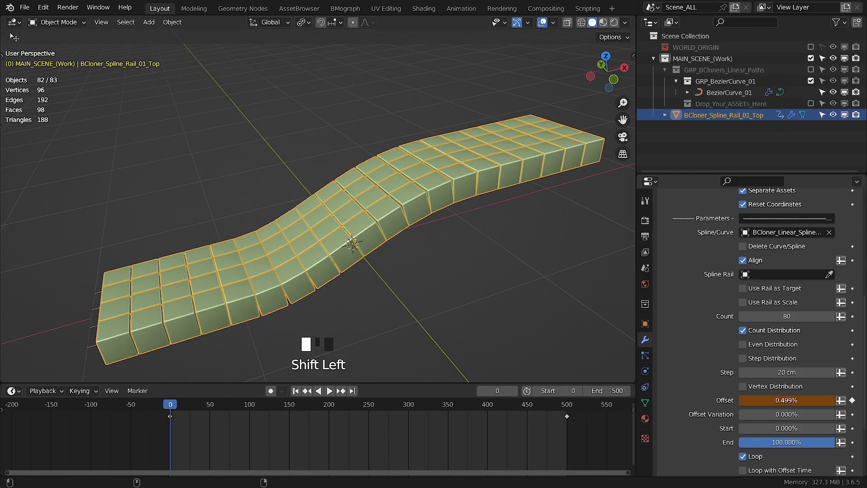
{"action": "key", "text": "i"}
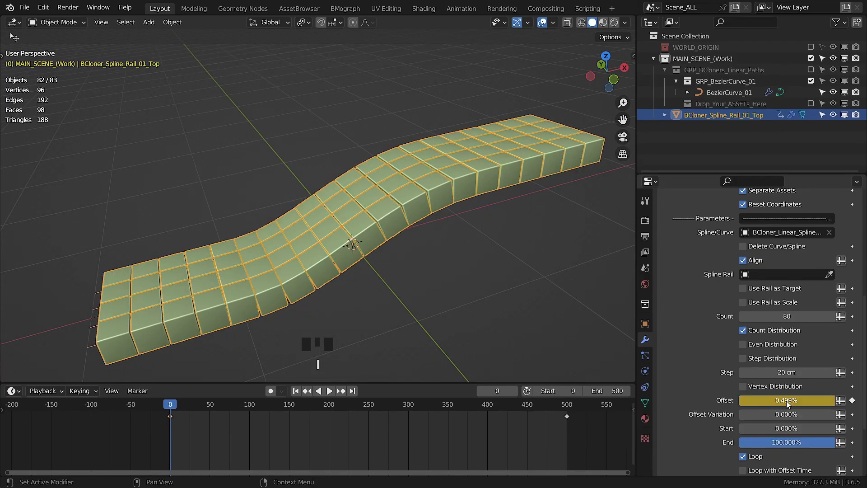
Step: At the middle frame, 250, set the BCloner Offset to -0.003% and insert a keyframe
{"action": "left_click", "coordinate": [368, 409]}
{"action": "left_click", "coordinate": [806, 401]}
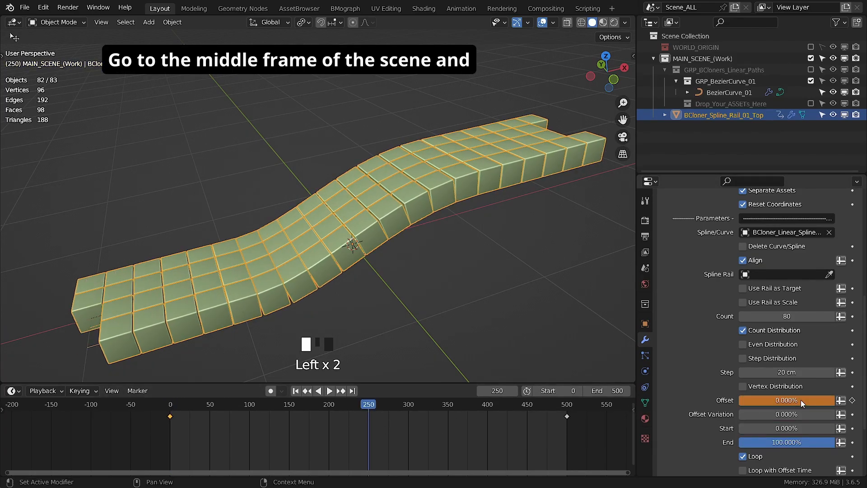
{"action": "left_click_drag", "start_coordinate": [783, 402], "coordinate": [804, 402], "text": "shift"}
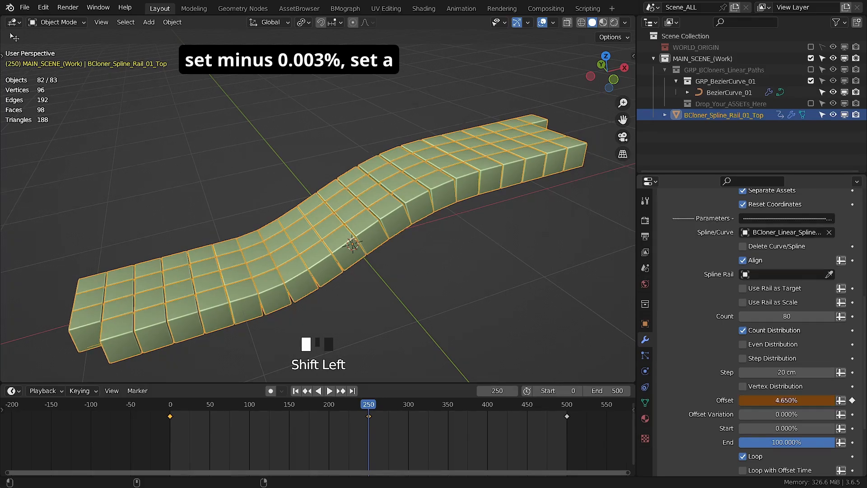
{"action": "key", "text": "i"}
Step: At the last keyframe, frame 500, set the BCloner Offset to -0.499% and update its keyframe
{"action": "key", "text": "Up"}
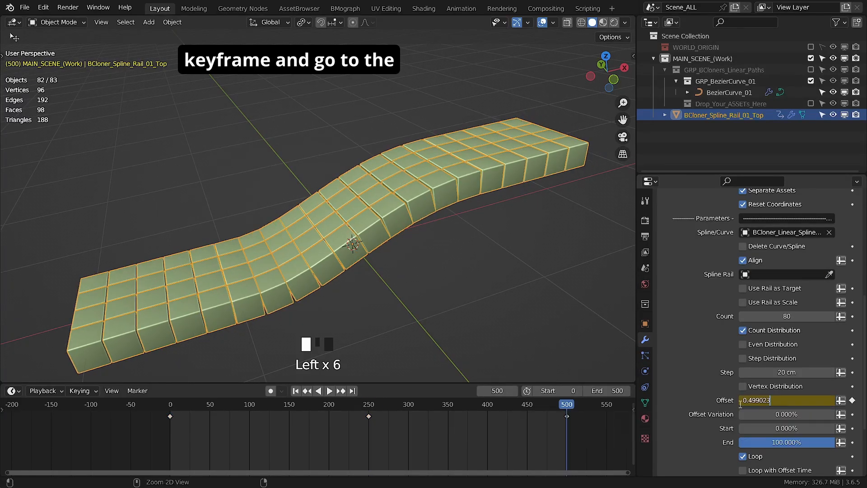
{"action": "left_click", "coordinate": [743, 400]}
{"action": "type", "text": "-"}
{"action": "key", "text": "Return"}
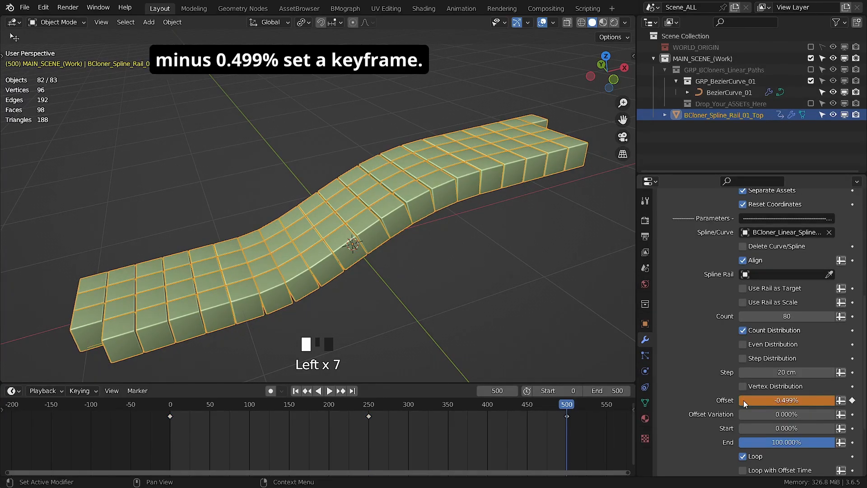
{"action": "key", "text": "i"}
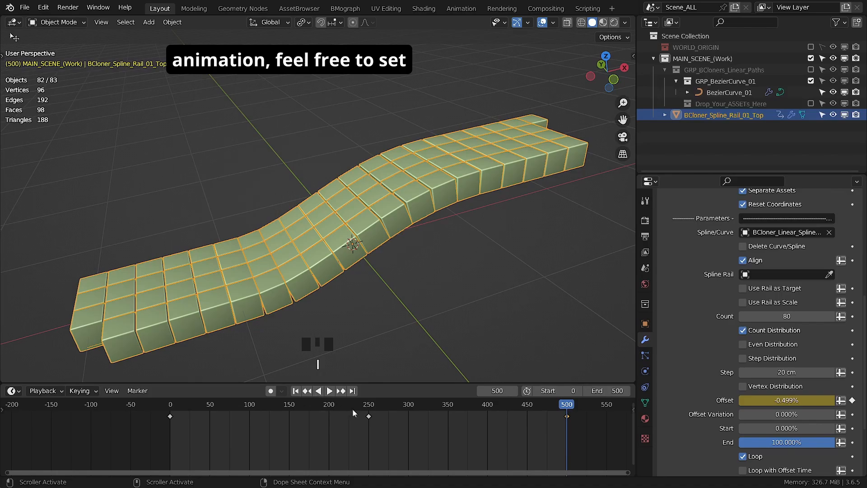
Step: In the Animation workspace, set all Offset keyframes to Linear interpolation, and return to the Layout workspace
{"action": "left_click_drag", "start_coordinate": [354, 413], "coordinate": [381, 424]}
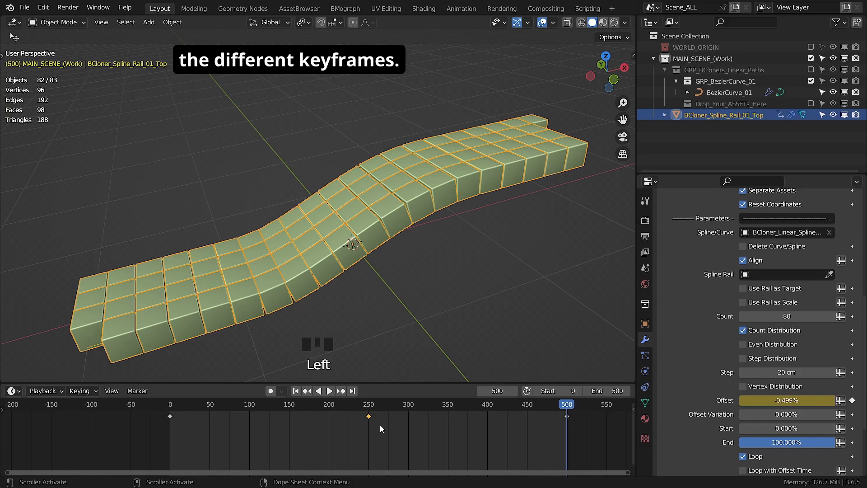
{"action": "key", "text": "space"}
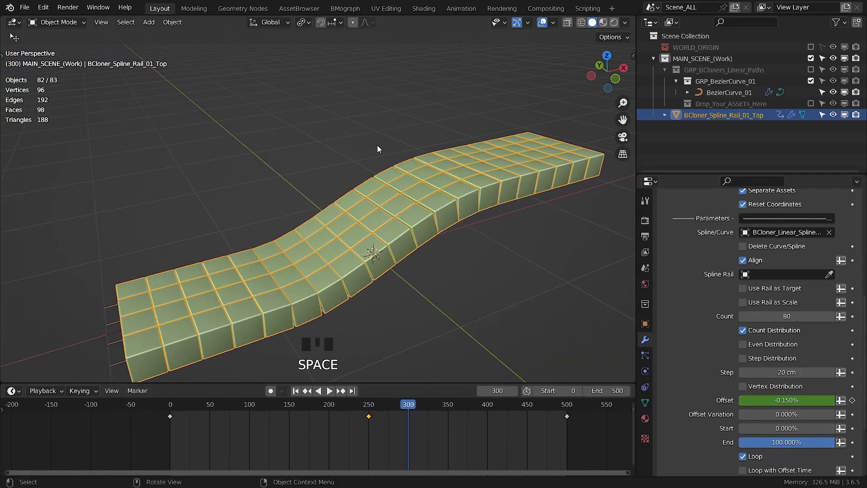
{"action": "left_click", "coordinate": [461, 8]}
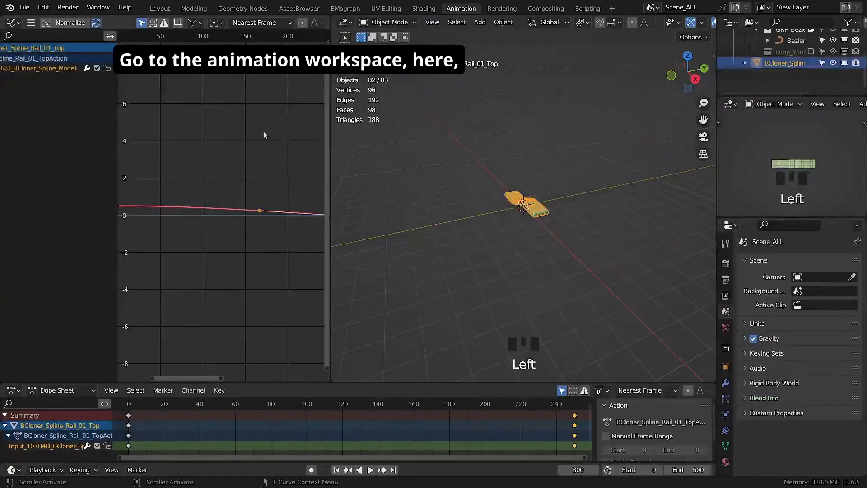
{"action": "key", "text": "a"}
{"action": "right_click", "coordinate": [223, 200]}
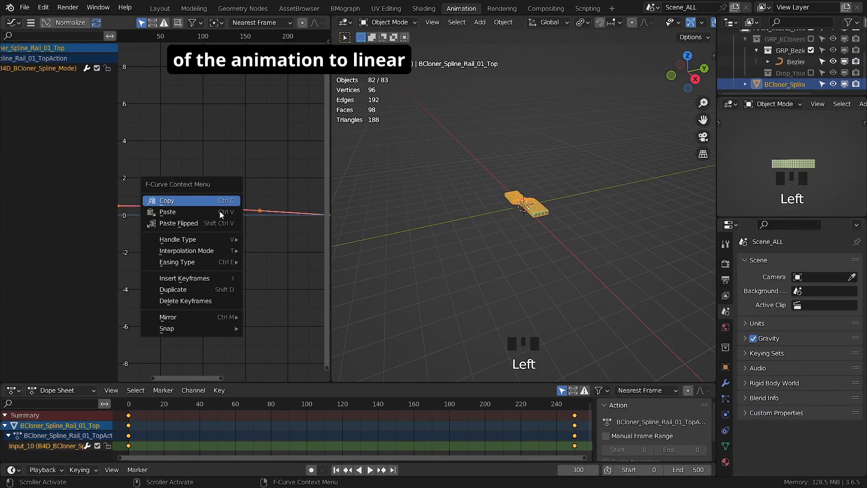
{"action": "mouse_move", "coordinate": [205, 254]}
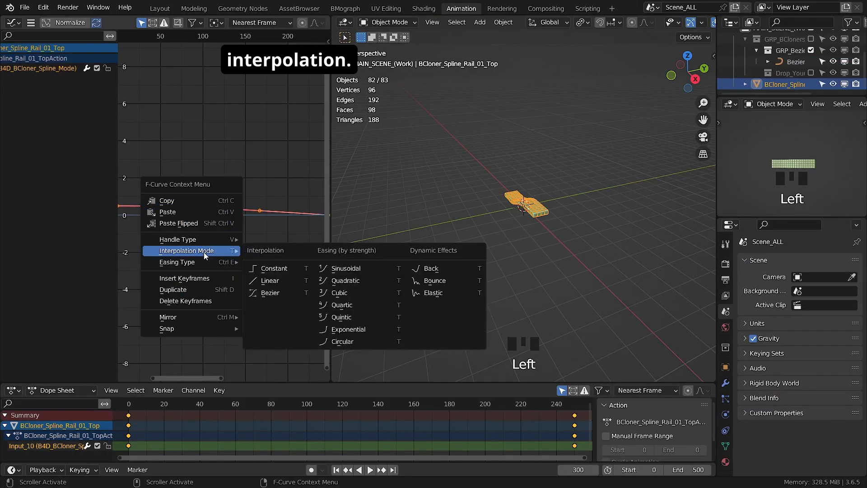
{"action": "left_click", "coordinate": [300, 282]}
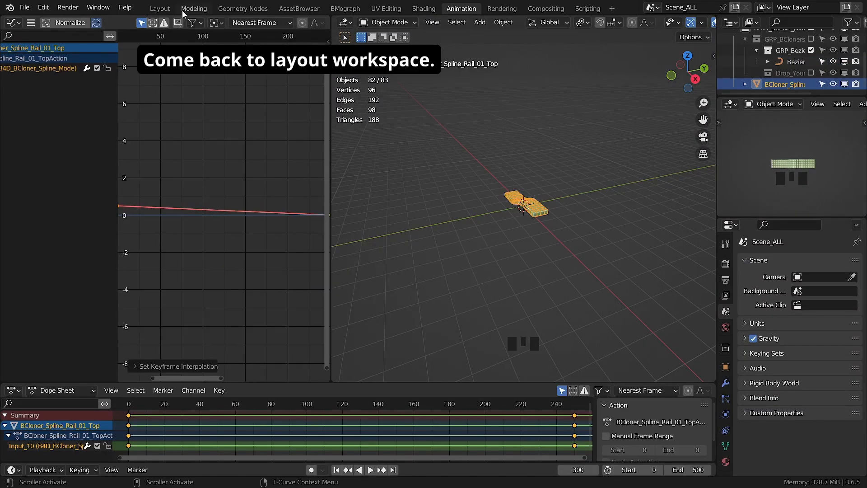
{"action": "left_click", "coordinate": [166, 10]}
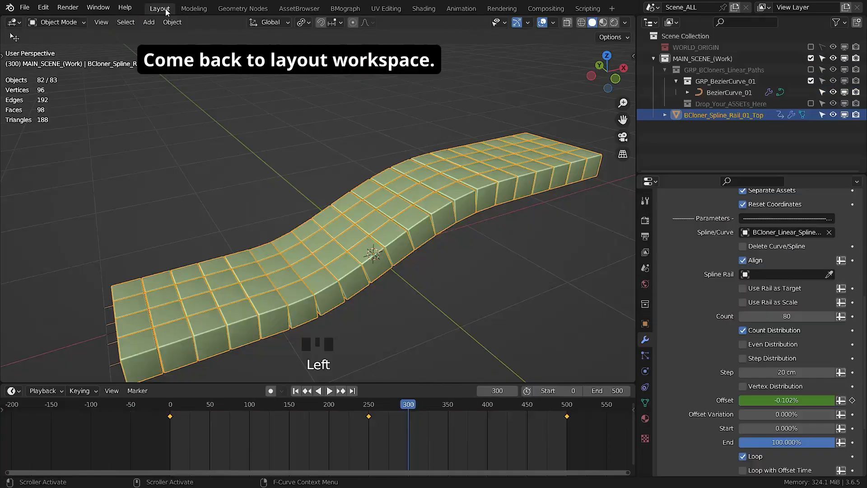
Step: Play the animation from the first frame and examine the clones' motion along the curve up close
{"action": "left_click", "coordinate": [296, 391]}
{"action": "key", "text": "space"}
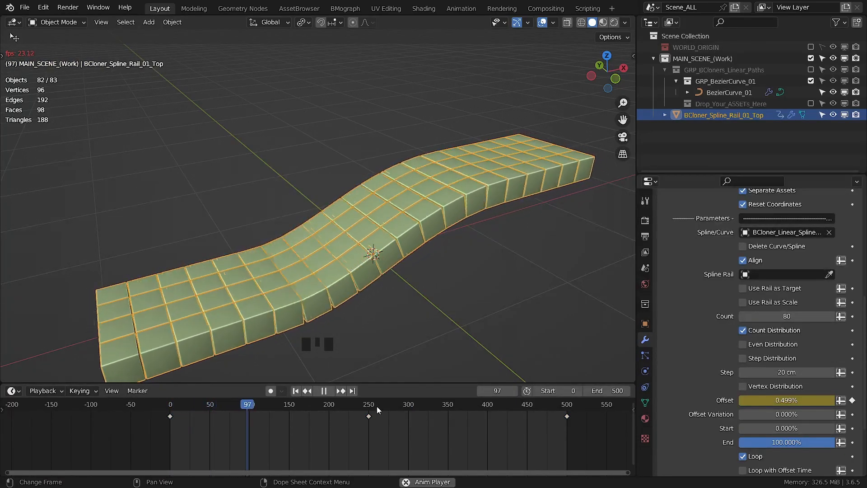
{"action": "left_click", "coordinate": [371, 307]}
{"action": "scroll", "coordinate": [368, 254], "scroll_direction": "up", "scroll_amount": 2}
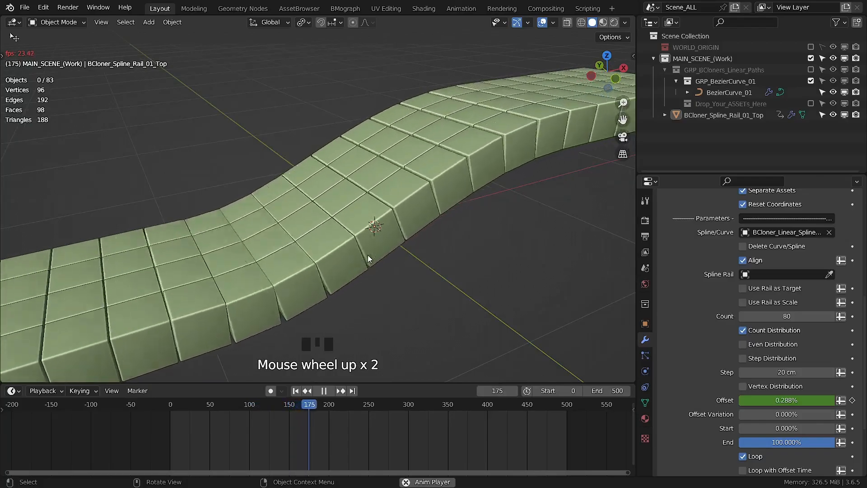
{"action": "key", "text": "space"}
{"action": "left_click", "coordinate": [296, 391]}
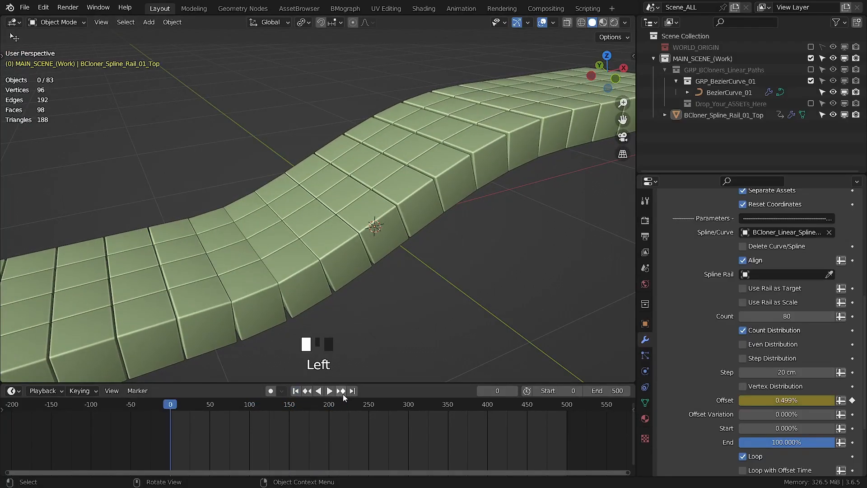
Step: Play the animation repeatedly from near its end past the first frame to check the loop, finishing at frame 0
{"action": "left_click", "coordinate": [353, 392]}
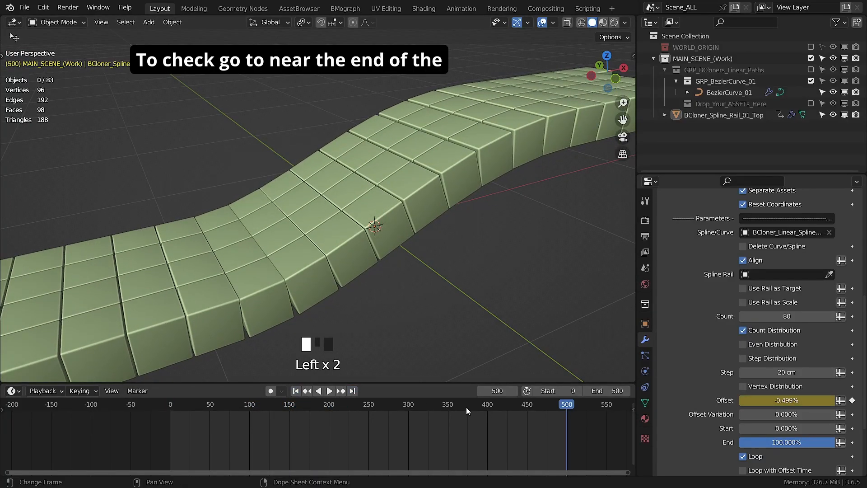
{"action": "left_click", "coordinate": [551, 408]}
{"action": "left_click", "coordinate": [331, 391]}
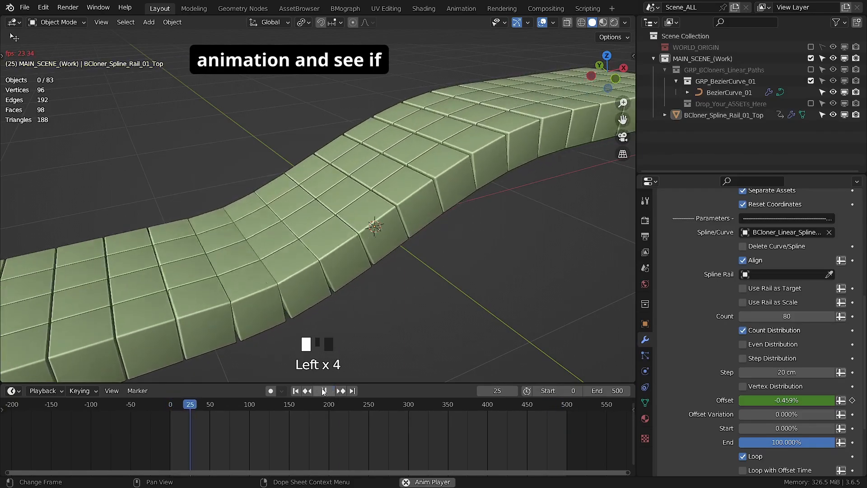
{"action": "left_click", "coordinate": [306, 391]}
{"action": "key", "text": "space"}
{"action": "left_click", "coordinate": [296, 392]}
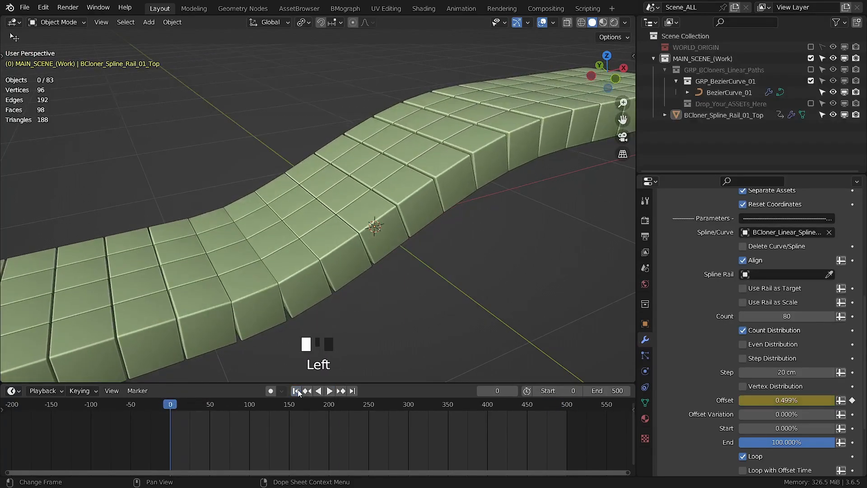
{"action": "left_click", "coordinate": [342, 391]}
{"action": "left_click", "coordinate": [331, 391]}
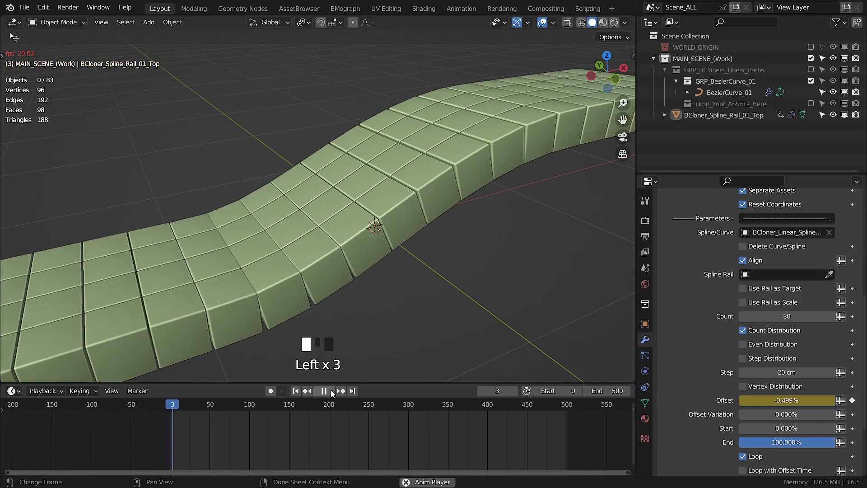
{"action": "key", "text": "space"}
{"action": "left_click", "coordinate": [502, 411]}
{"action": "key", "text": "space"}
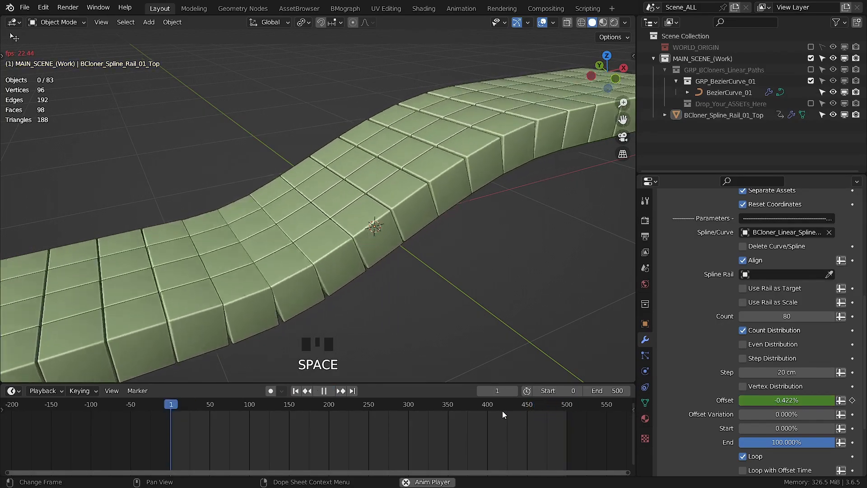
{"action": "left_click", "coordinate": [502, 411]}
{"action": "key", "text": "space"}
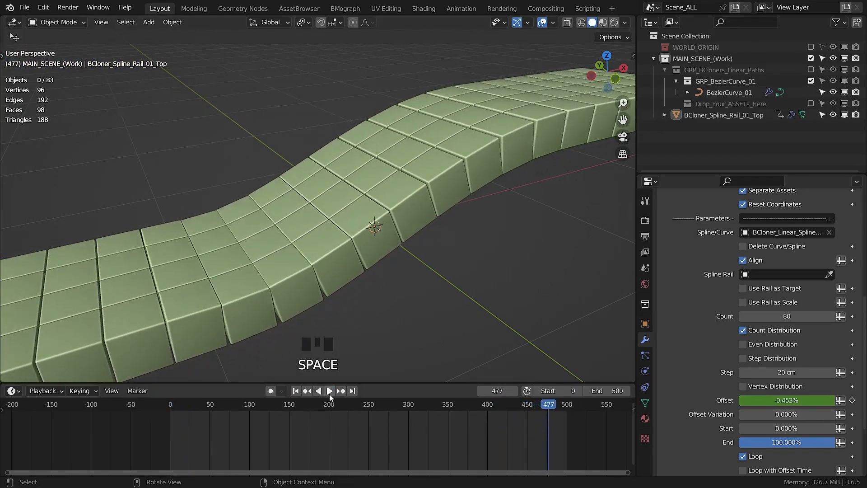
{"action": "left_click", "coordinate": [296, 391]}
Step: Select the BCloner rail, show the viewport's tool shelf and collapse the B4D_BCloner_Spline_Mode modifier
{"action": "scroll", "coordinate": [354, 330], "scroll_direction": "down", "scroll_amount": 3}
{"action": "left_click", "coordinate": [384, 265]}
{"action": "middle_click_drag", "start_coordinate": [391, 276], "coordinate": [383, 252], "text": "shift"}
{"action": "key", "text": "t"}
{"action": "scroll", "coordinate": [695, 296], "scroll_direction": "up", "scroll_amount": 3}
{"action": "scroll", "coordinate": [695, 297], "scroll_direction": "up", "scroll_amount": 5}
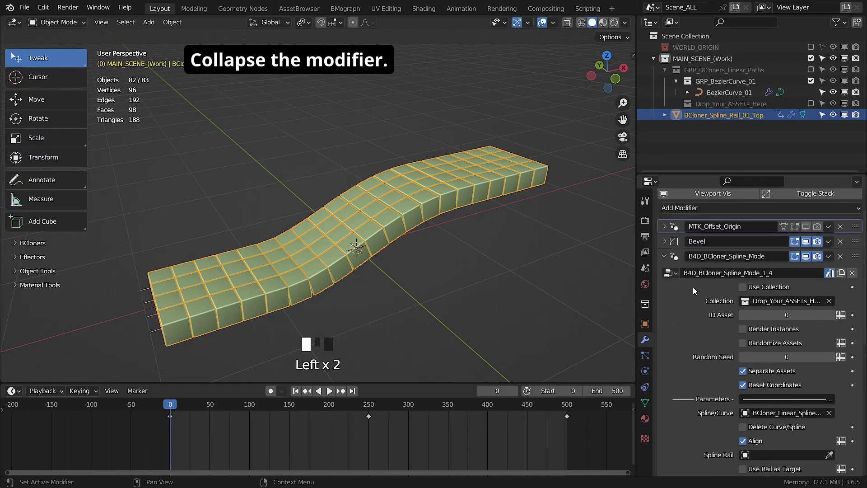
{"action": "left_click", "coordinate": [672, 261]}
Step: Add a Random effector from the B4D Effectors to the selected BCloner rail
{"action": "left_click", "coordinate": [33, 257]}
{"action": "scroll", "coordinate": [45, 271], "scroll_direction": "down", "scroll_amount": 3}
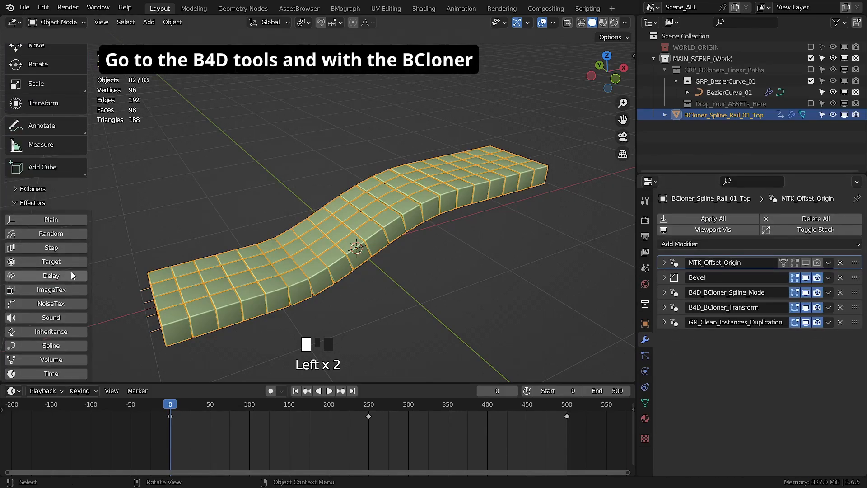
{"action": "left_click", "coordinate": [54, 233]}
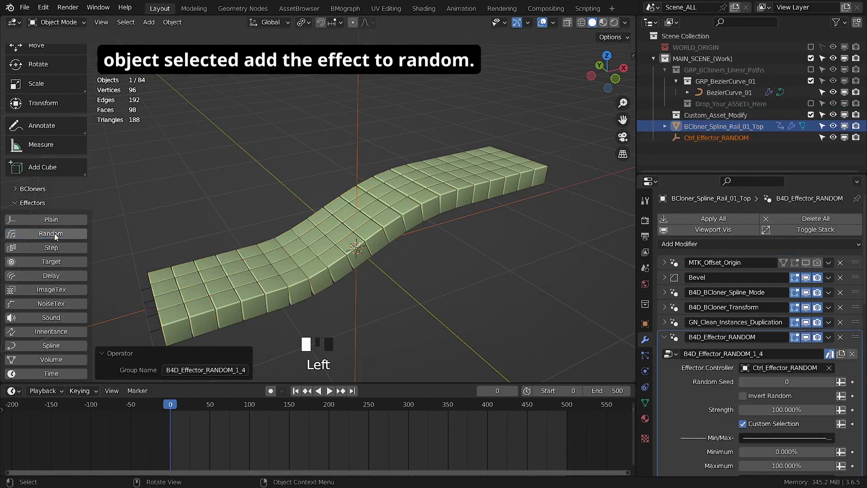
Step: Reselect BCloner_Spline_Rail_01_Top and enable Visibility in its B4D_Effector_RANDOM modifier
{"action": "left_click", "coordinate": [724, 127]}
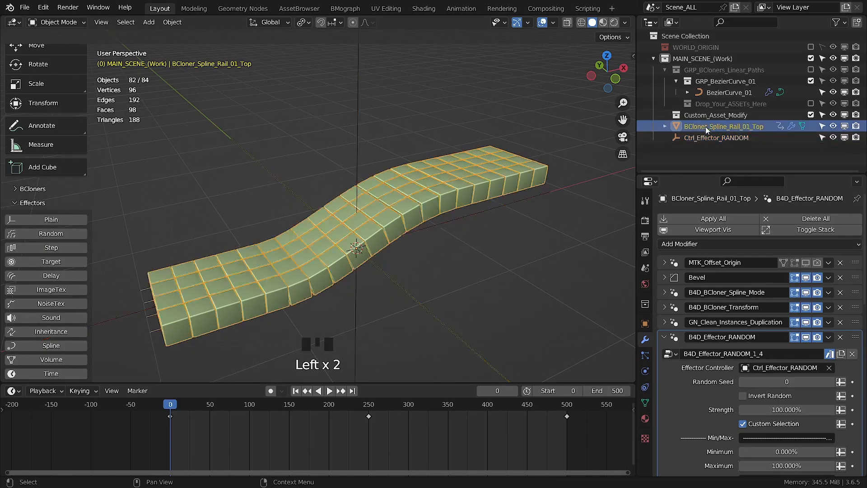
{"action": "scroll", "coordinate": [699, 337], "scroll_direction": "down", "scroll_amount": 4}
{"action": "scroll", "coordinate": [685, 357], "scroll_direction": "down", "scroll_amount": 15}
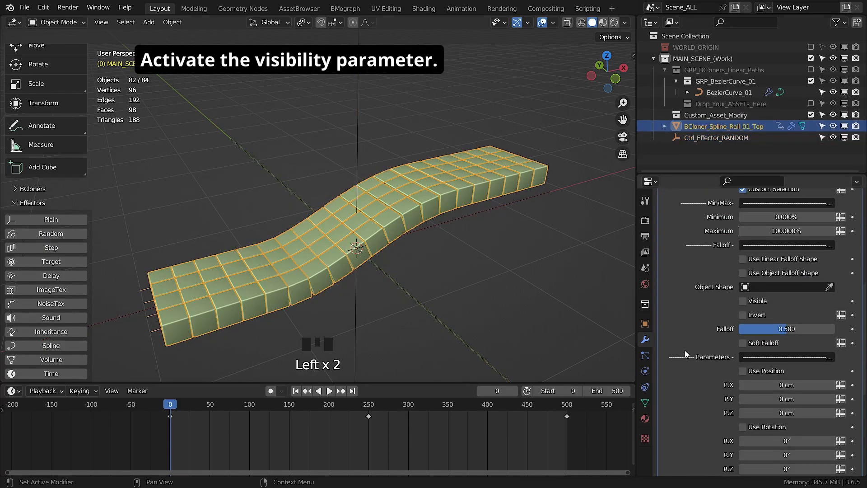
{"action": "left_click", "coordinate": [743, 414]}
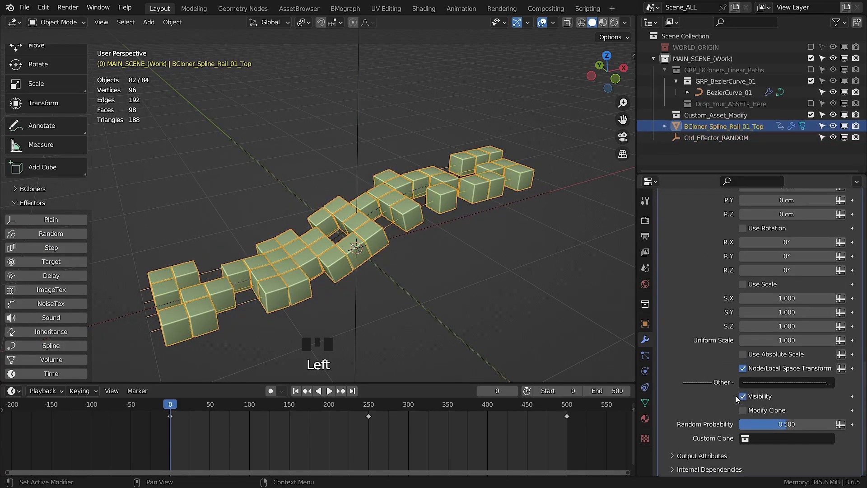
Step: Duplicate BCloner_Linear_Splines_01 in place and rename the copy BCloner_Linear_Splines_02
{"action": "middle_click_drag", "start_coordinate": [398, 240], "coordinate": [413, 232]}
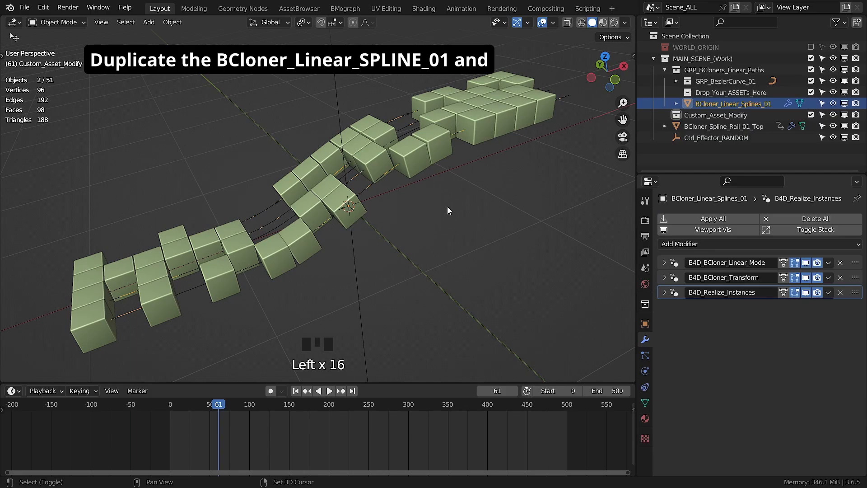
{"action": "key", "text": "shift+d"}
{"action": "right_click", "coordinate": [470, 233]}
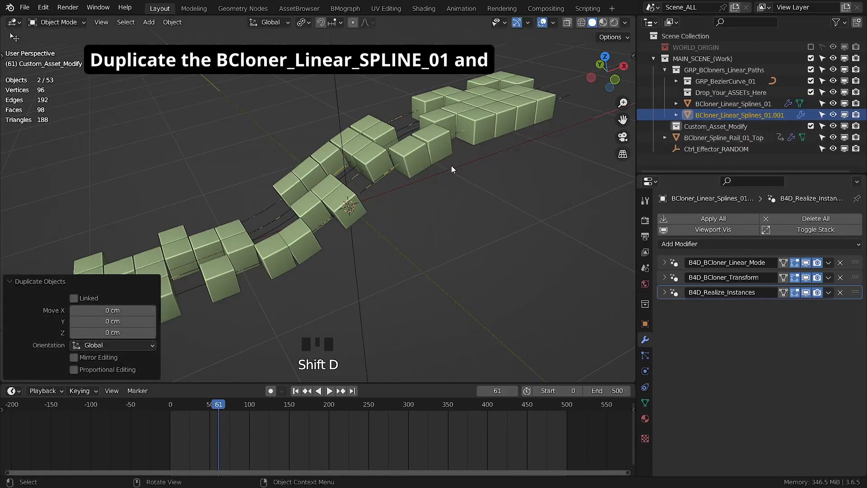
{"action": "key", "text": "F2"}
{"action": "left_click_drag", "start_coordinate": [466, 165], "coordinate": [492, 166]}
{"action": "type", "text": "2"}
{"action": "key", "text": "Return"}
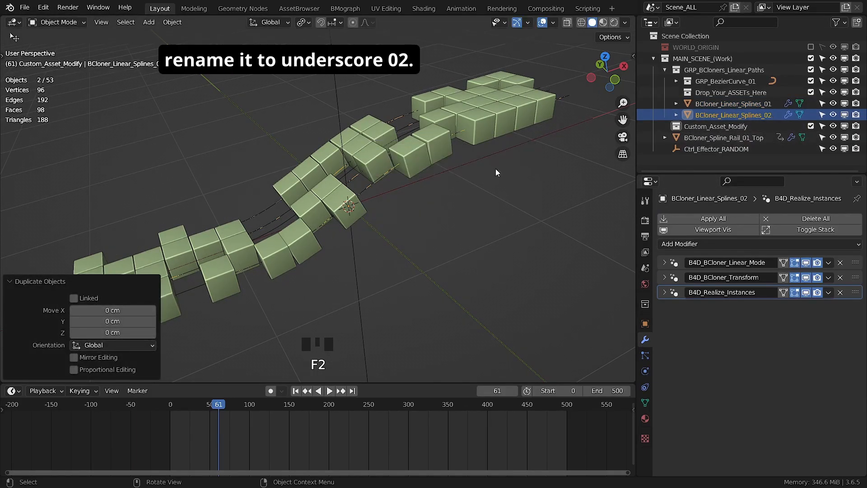
Step: Duplicate the GRP_BezierCurve_01 collection, naming the copy GRP_BezierCurve_02 and the curve inside it BezierCurve_02
{"action": "left_click_drag", "start_coordinate": [733, 173], "coordinate": [733, 253]}
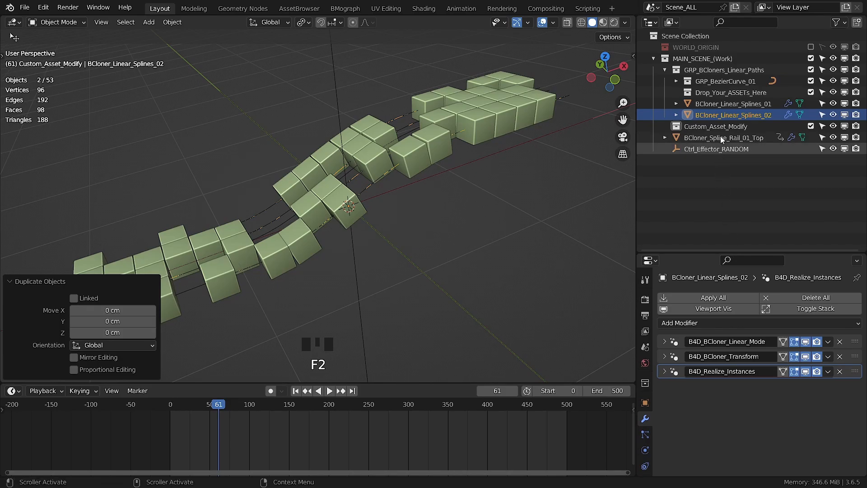
{"action": "left_click", "coordinate": [676, 82]}
{"action": "left_click", "coordinate": [715, 92]}
{"action": "left_click", "coordinate": [677, 81]}
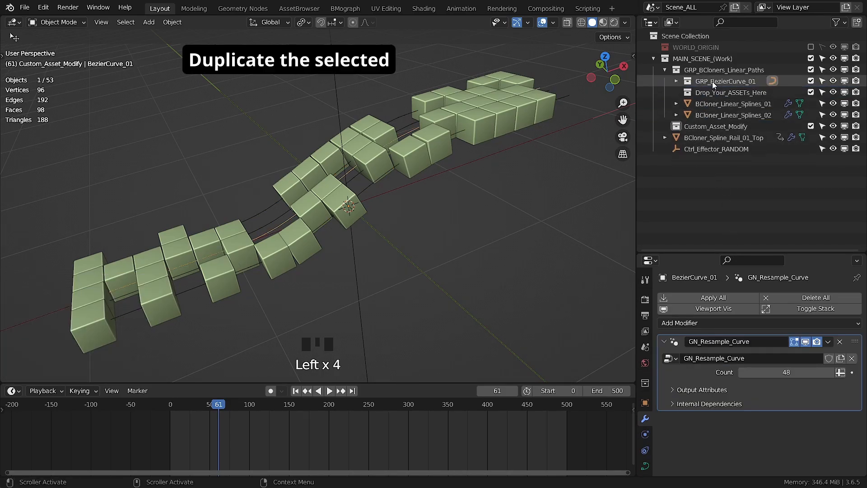
{"action": "right_click", "coordinate": [705, 81]}
{"action": "left_click", "coordinate": [675, 91]}
{"action": "left_click", "coordinate": [716, 92]}
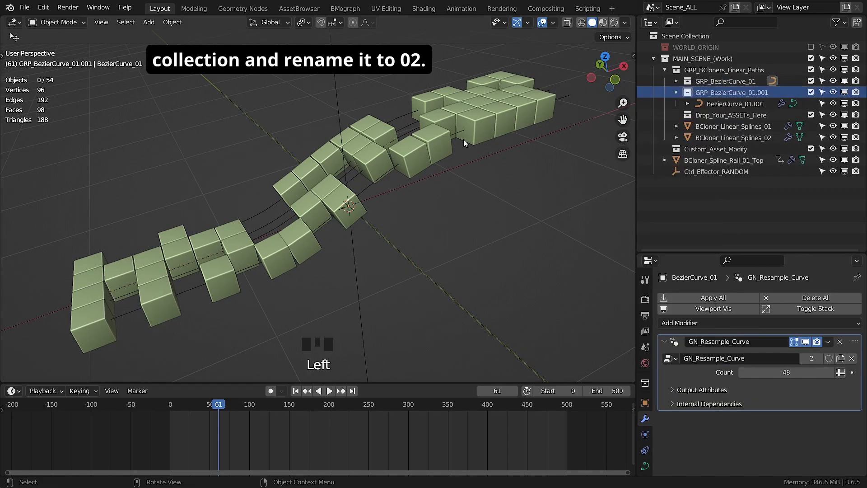
{"action": "type", "text": "2"}
{"action": "key", "text": "Return"}
{"action": "left_click", "coordinate": [742, 104]}
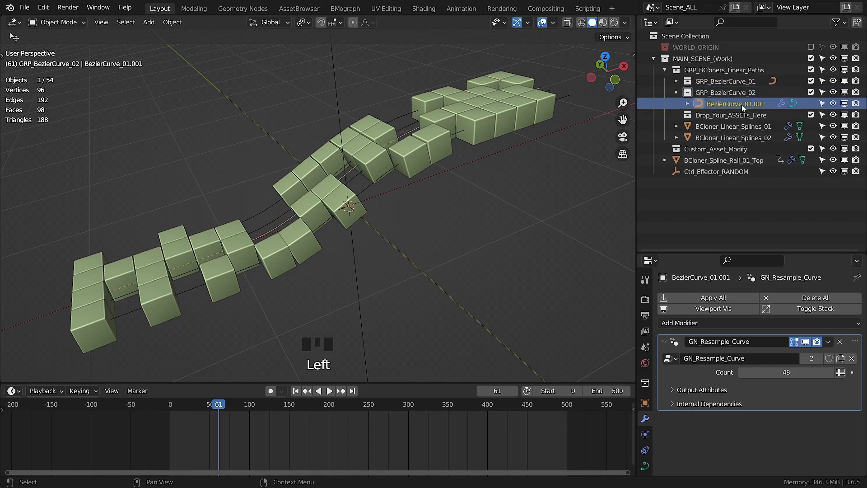
{"action": "left_click_drag", "start_coordinate": [750, 103], "coordinate": [779, 106]}
{"action": "left_click", "coordinate": [750, 106]}
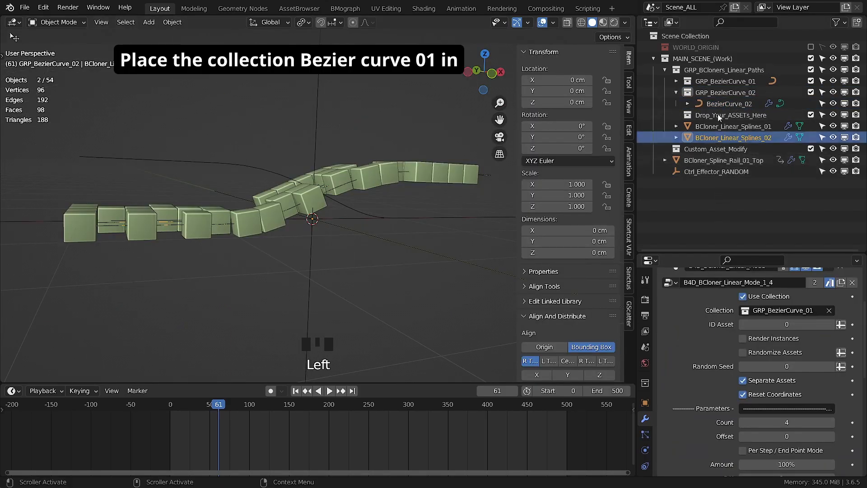
Step: Assign GRP_BezierCurve_02 as the collection in the Linear Mode modifier of BCloner_Linear_Splines_02
{"action": "left_click", "coordinate": [720, 93]}
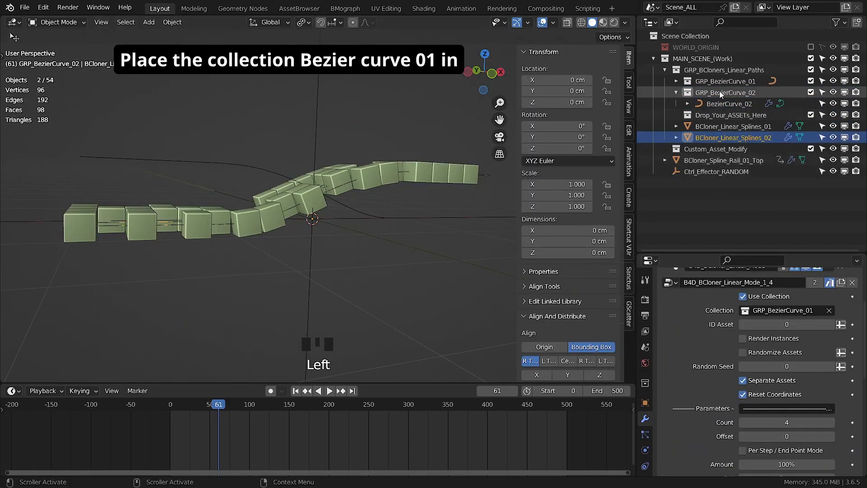
{"action": "left_click_drag", "start_coordinate": [720, 91], "coordinate": [768, 311]}
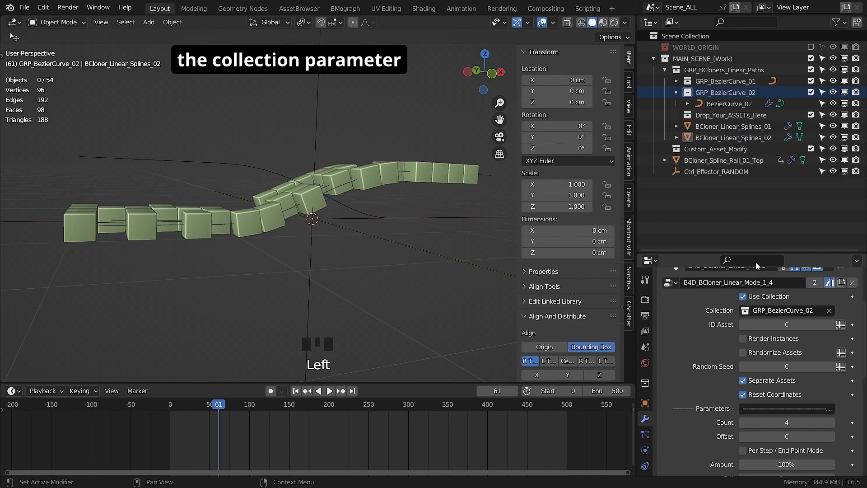
{"action": "left_click", "coordinate": [720, 138]}
{"action": "middle_click_drag", "start_coordinate": [434, 186], "coordinate": [426, 200]}
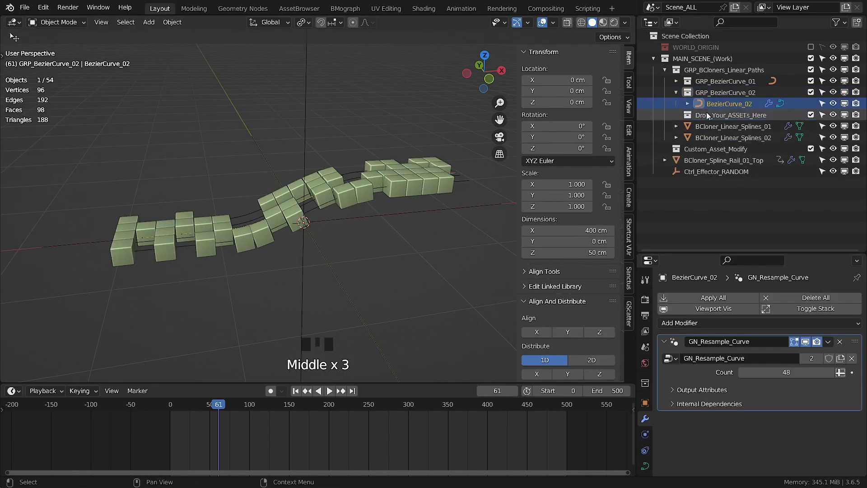
Step: Rotate BezierCurve_02 to -180° on Z and apply its rotation
{"action": "left_click_drag", "start_coordinate": [559, 137], "coordinate": [544, 149]}
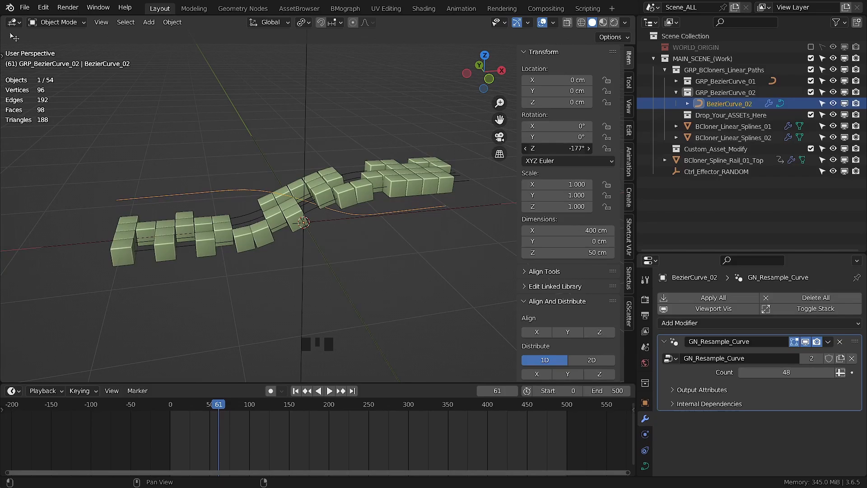
{"action": "left_click", "coordinate": [569, 148]}
{"action": "type", "text": "-180"}
{"action": "key", "text": "Return"}
{"action": "middle_click_drag", "start_coordinate": [299, 201], "coordinate": [296, 185]}
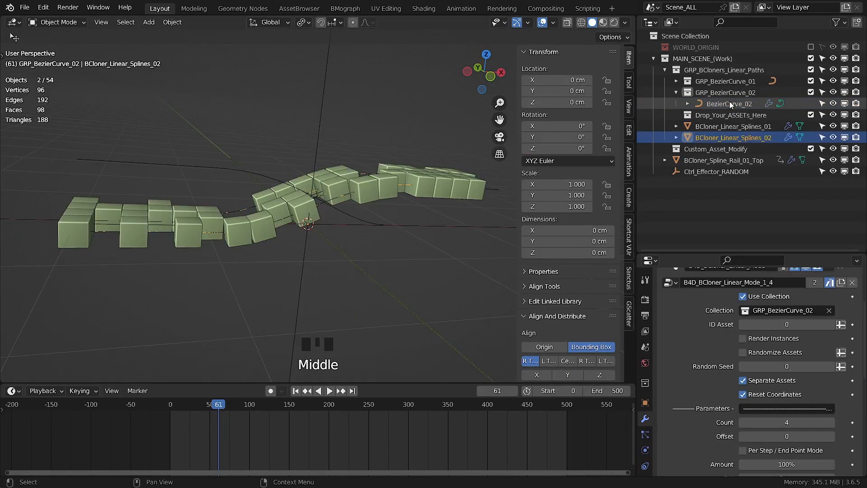
{"action": "left_click", "coordinate": [732, 104]}
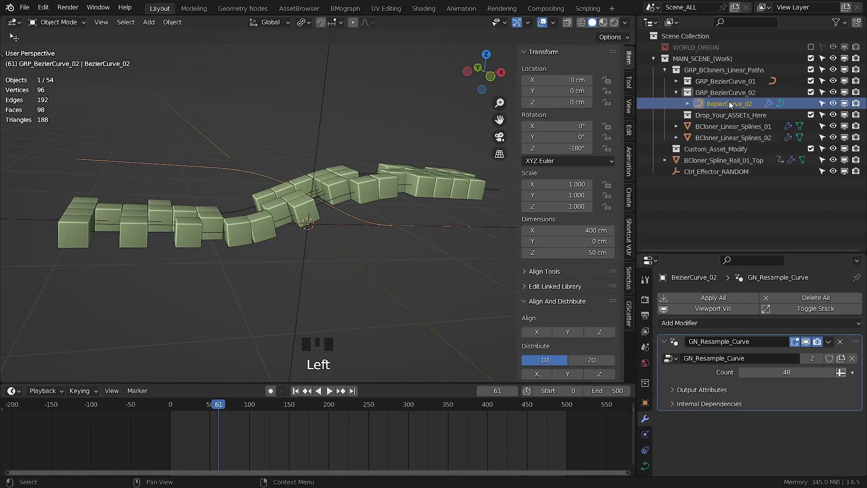
{"action": "key", "text": "ctrl+a"}
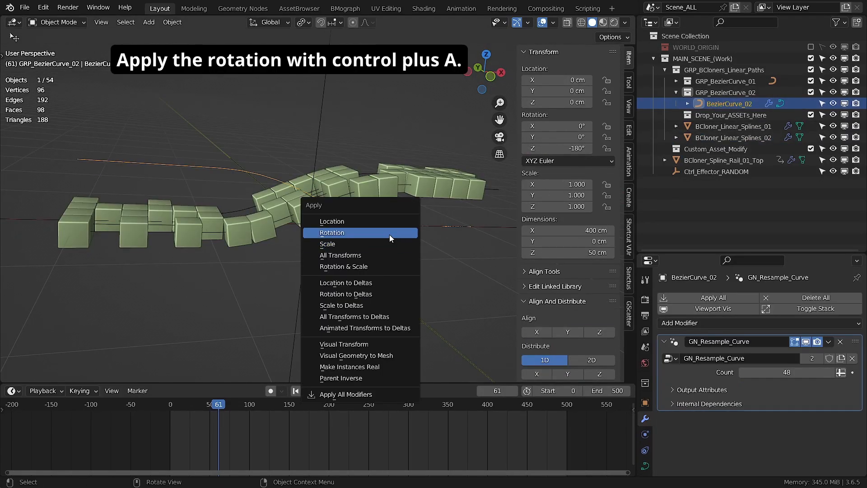
{"action": "left_click", "coordinate": [389, 234]}
Step: Move the GRP_BezierCurve_01 and GRP_BezierCurve_02 collections into Drop_Your_ASSETs_Here and exclude that collection from the view layer
{"action": "left_click", "coordinate": [723, 91]}
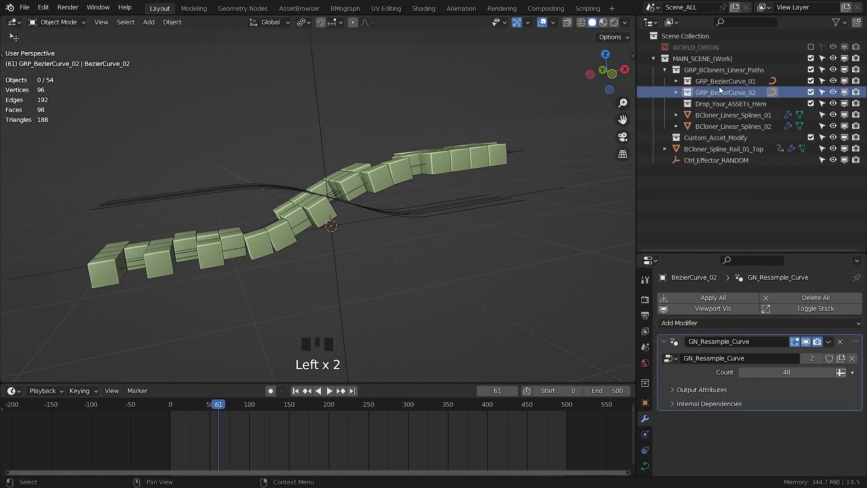
{"action": "left_click", "coordinate": [723, 80], "text": "shift"}
{"action": "left_click_drag", "start_coordinate": [723, 86], "coordinate": [720, 104]}
{"action": "left_click", "coordinate": [676, 82]}
{"action": "left_click", "coordinate": [811, 82]}
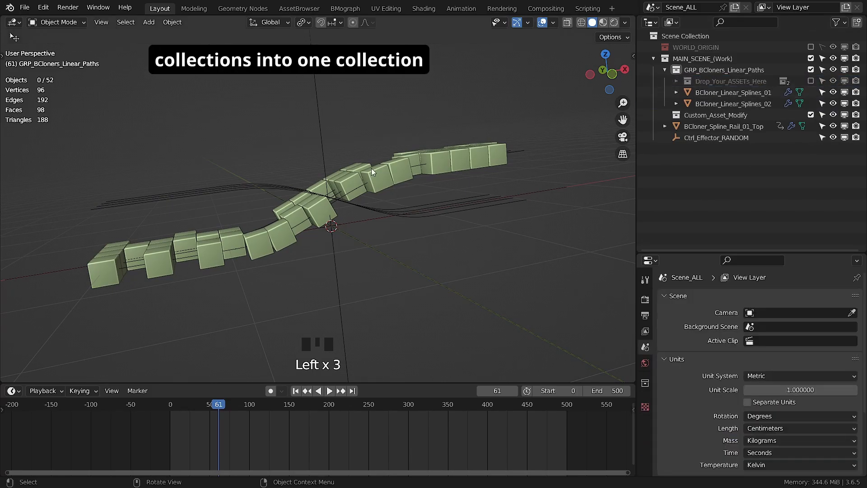
Step: Duplicate BCloner_Spline_Rail_01_Top in place and rename the copy BCloner_Spline_Rail_02_Bottom
{"action": "middle_click_drag", "start_coordinate": [372, 168], "coordinate": [385, 218]}
{"action": "left_click", "coordinate": [733, 92]}
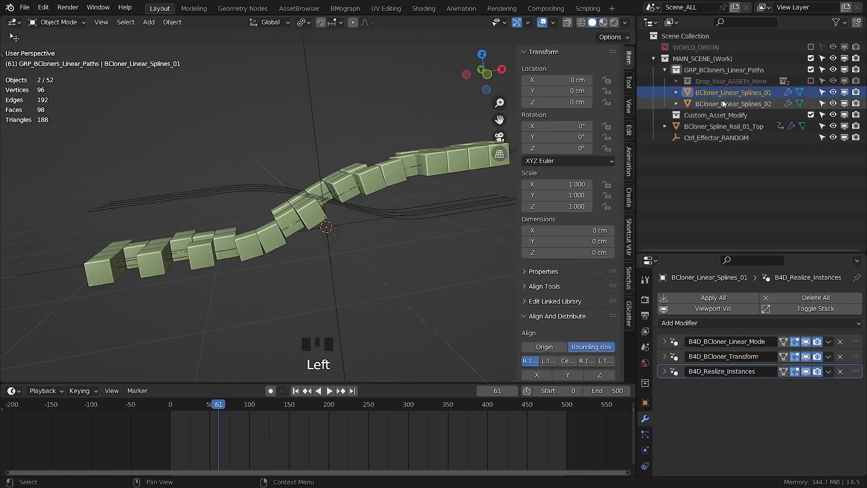
{"action": "left_click", "coordinate": [733, 103]}
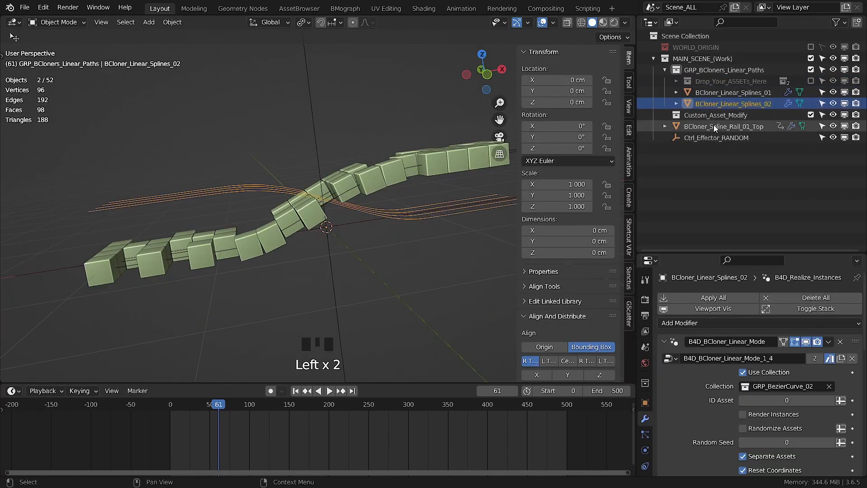
{"action": "left_click", "coordinate": [723, 126]}
{"action": "key", "text": "shift+d"}
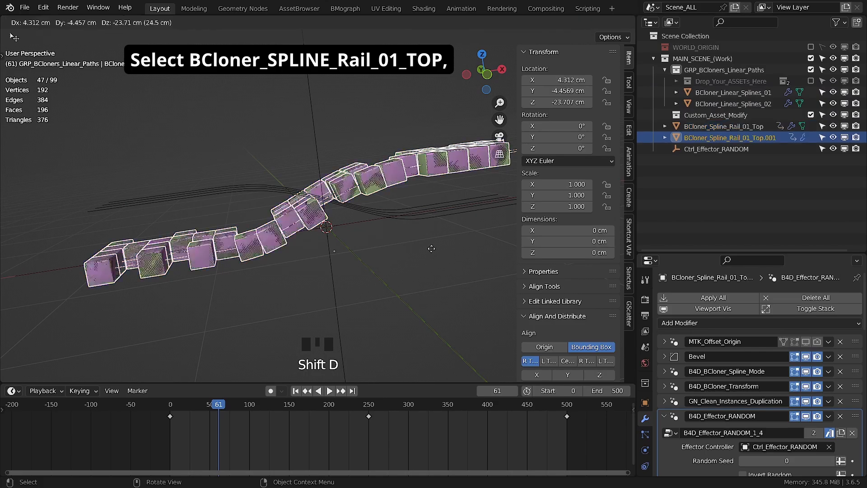
{"action": "double_click", "coordinate": [759, 137]}
{"action": "left_click", "coordinate": [733, 158]}
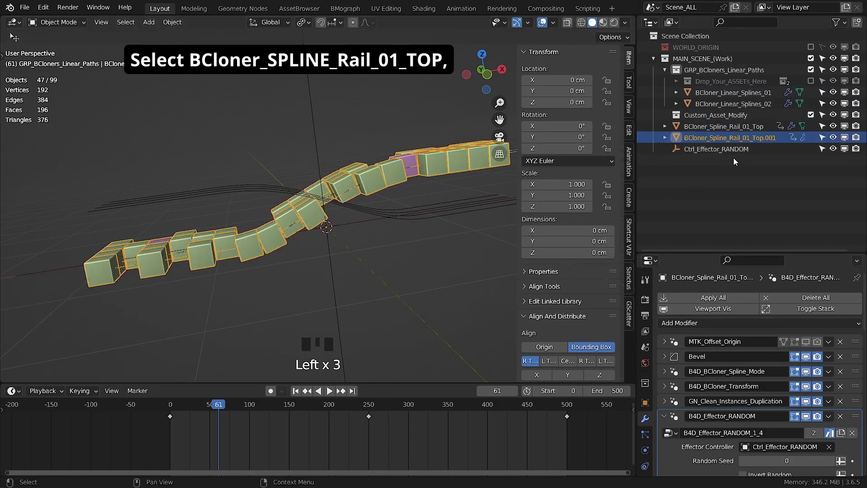
{"action": "left_click", "coordinate": [727, 138]}
{"action": "key", "text": "F2"}
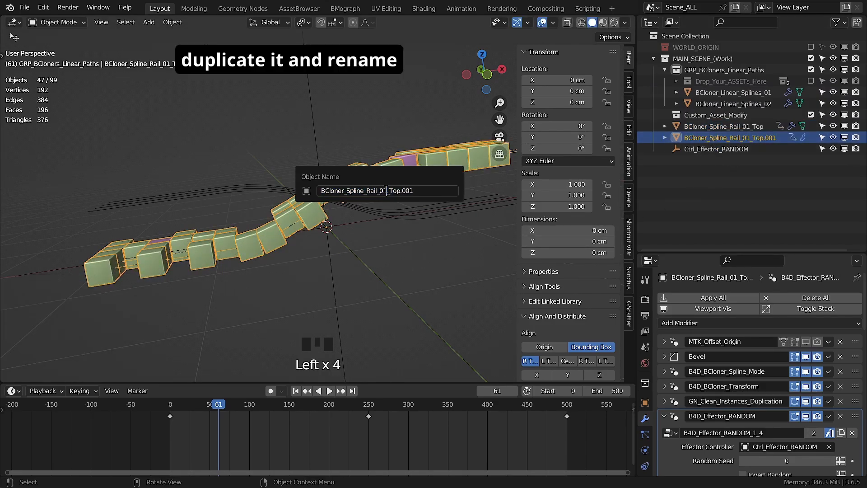
{"action": "type", "text": "2"}
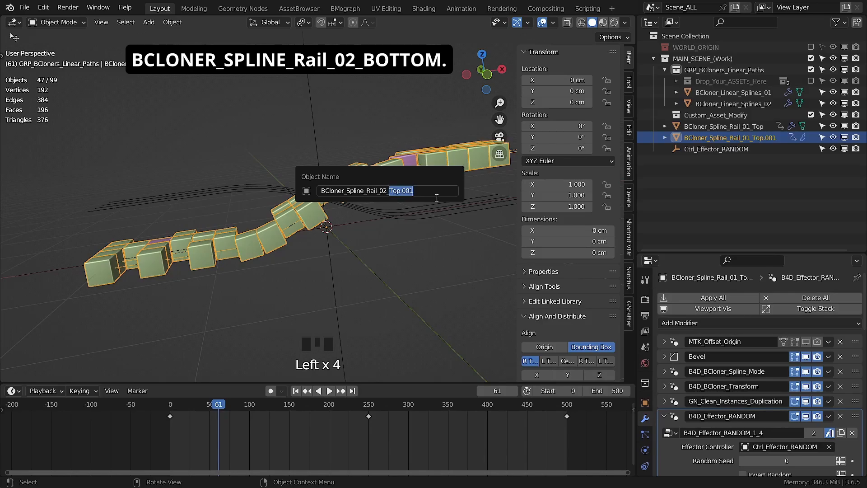
{"action": "key", "text": "Return"}
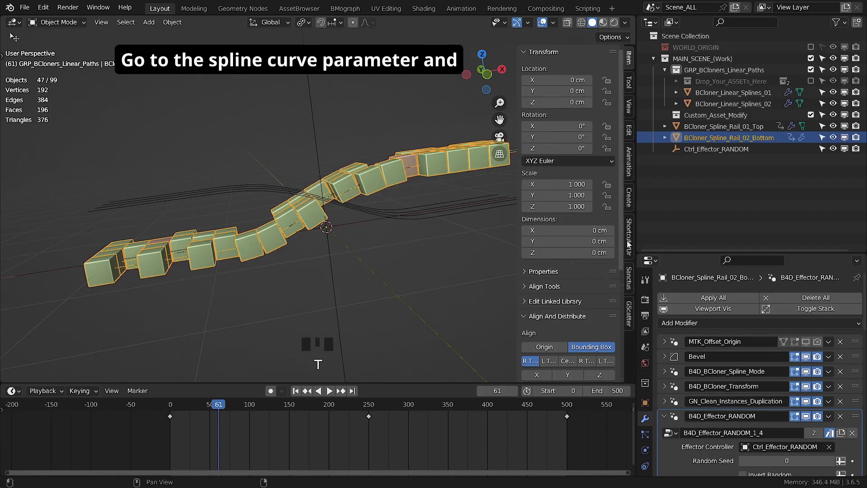
Step: Assign BCloner_Linear_Splines_02 as the Spline/Curve in the bottom rail's B4D_BCloner_Spline_Mode modifier
{"action": "left_click", "coordinate": [675, 418]}
{"action": "left_click", "coordinate": [664, 374]}
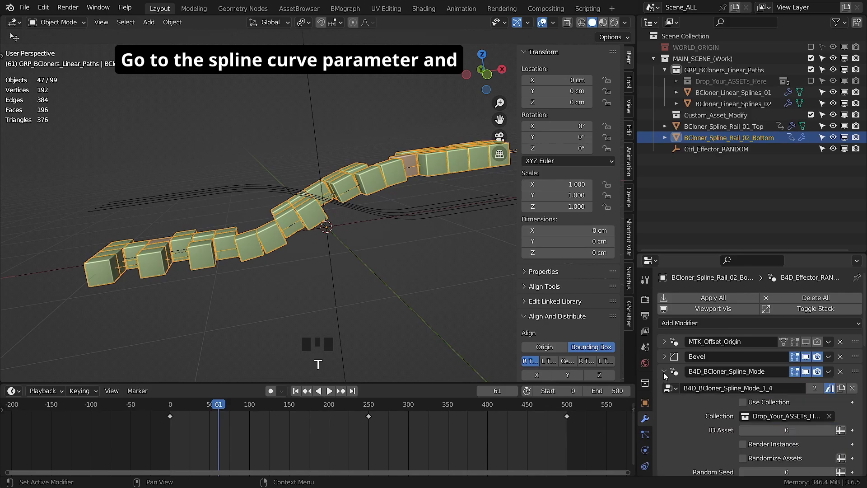
{"action": "scroll", "coordinate": [687, 382], "scroll_direction": "down", "scroll_amount": 3}
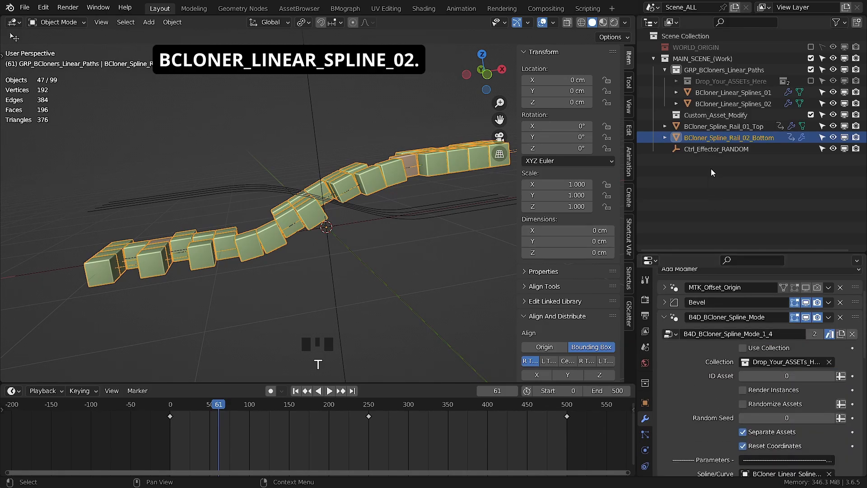
{"action": "scroll", "coordinate": [732, 386], "scroll_direction": "down", "scroll_amount": 2}
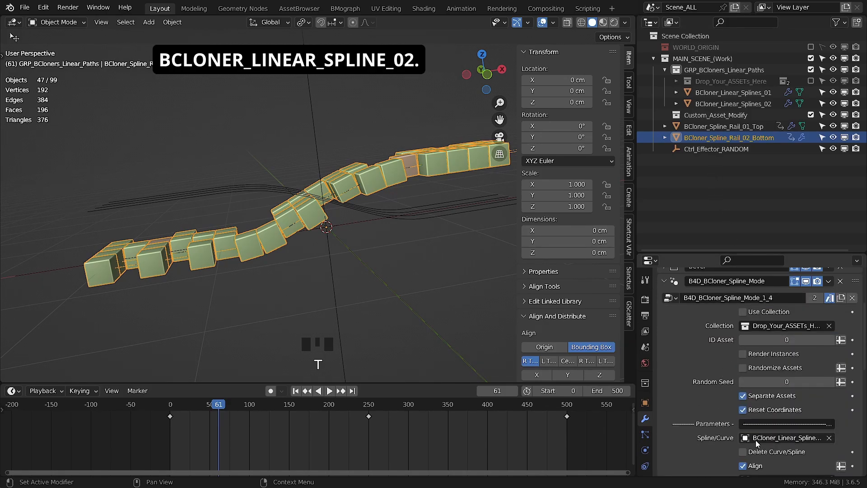
{"action": "left_click_drag", "start_coordinate": [733, 103], "coordinate": [769, 436]}
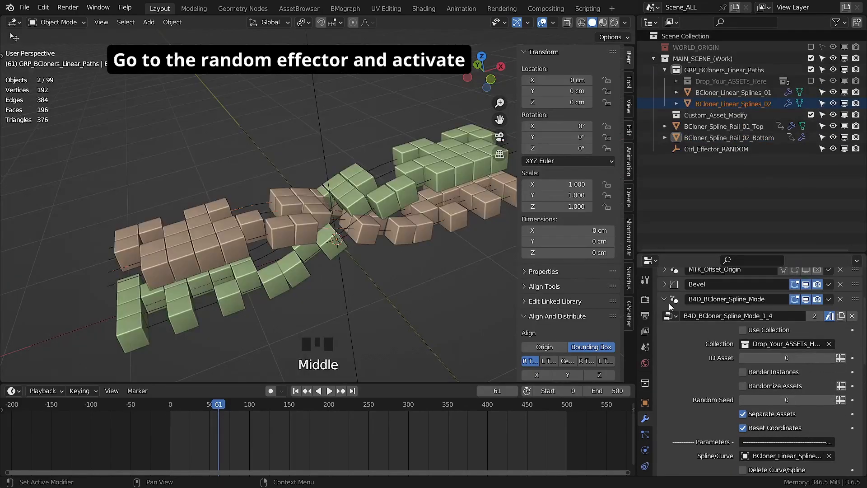
Step: Collapse the bottom rail's Spline Mode modifier and enable Invert Random in its B4D_Effector_RANDOM modifier
{"action": "left_click", "coordinate": [665, 300]}
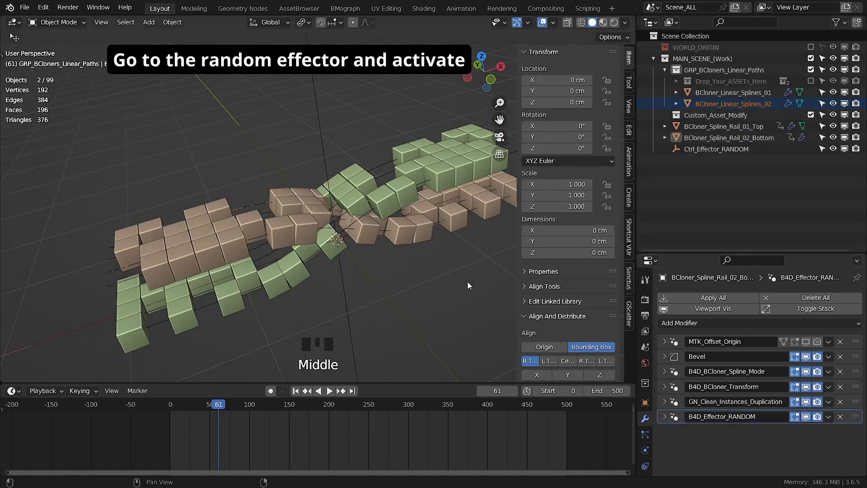
{"action": "middle_click_drag", "start_coordinate": [336, 272], "coordinate": [324, 240]}
{"action": "left_click", "coordinate": [677, 416]}
{"action": "scroll", "coordinate": [695, 421], "scroll_direction": "down", "scroll_amount": 3}
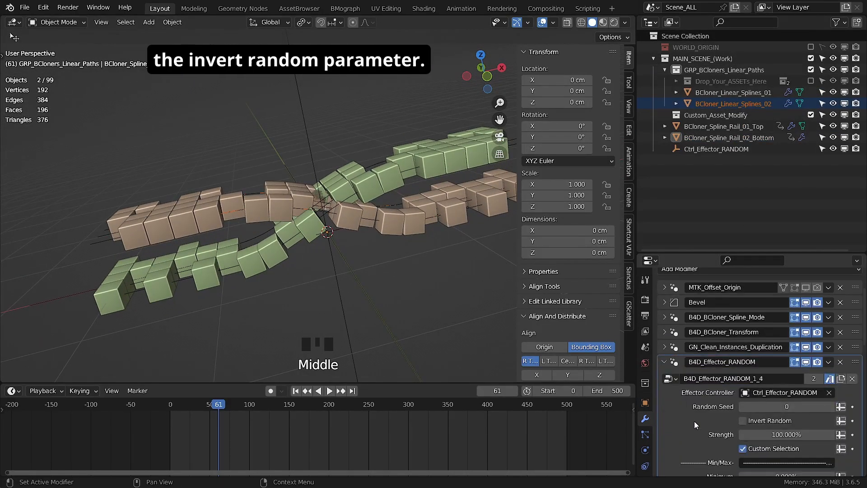
{"action": "left_click", "coordinate": [747, 423]}
{"action": "middle_click_drag", "start_coordinate": [333, 303], "coordinate": [357, 276]}
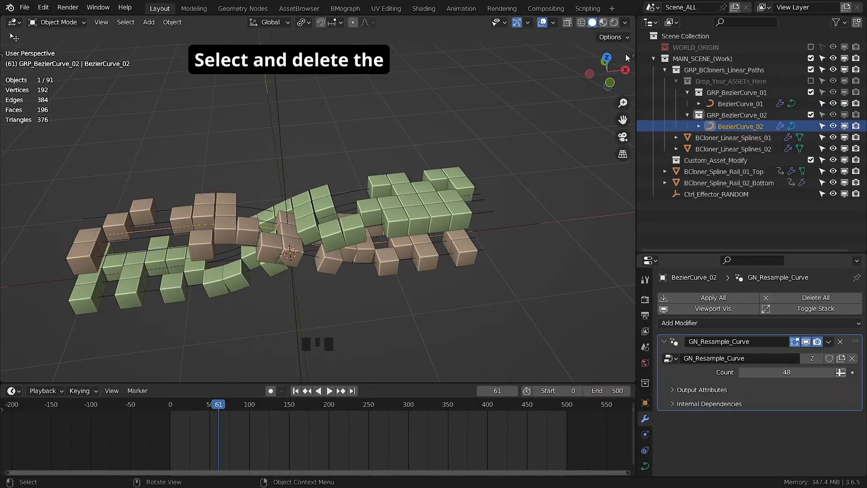
Step: Delete the BezierCurve_02 curve from the GRP_BezierCurve_02 collection
{"action": "left_click", "coordinate": [737, 103]}
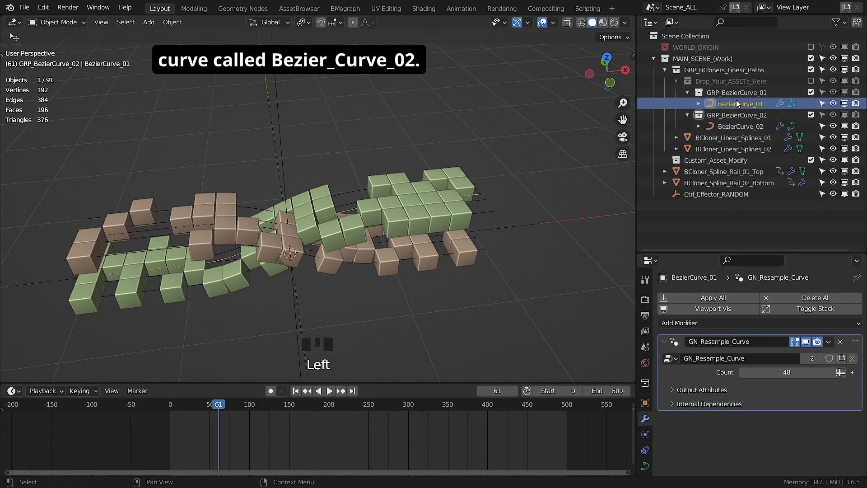
{"action": "left_click", "coordinate": [728, 125]}
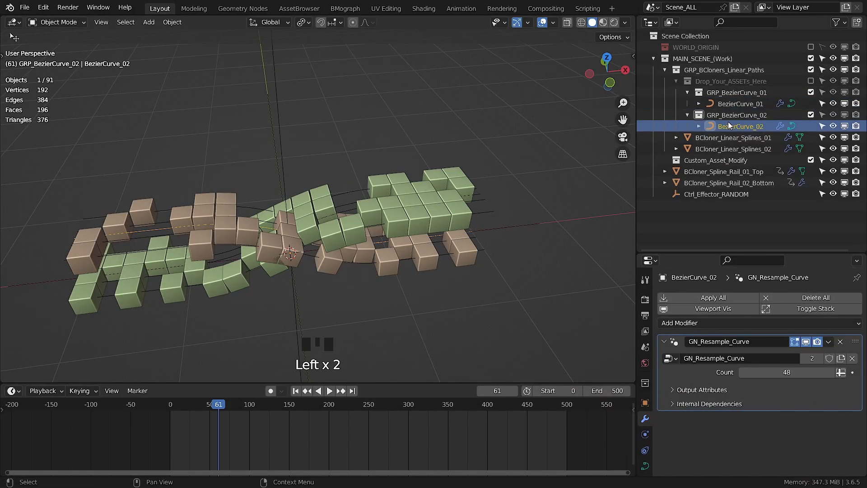
{"action": "key", "text": "x"}
Step: Duplicate BezierCurve_01 in place
{"action": "left_click", "coordinate": [739, 104]}
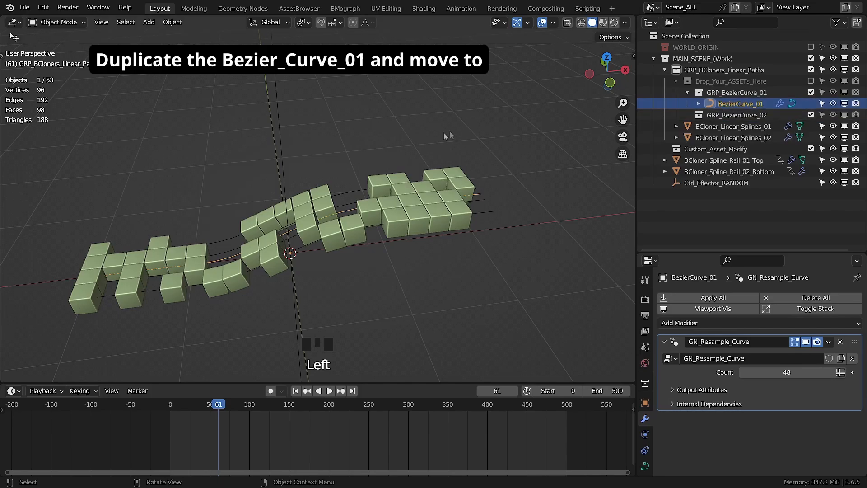
{"action": "key", "text": "shift+d"}
{"action": "right_click", "coordinate": [449, 147]}
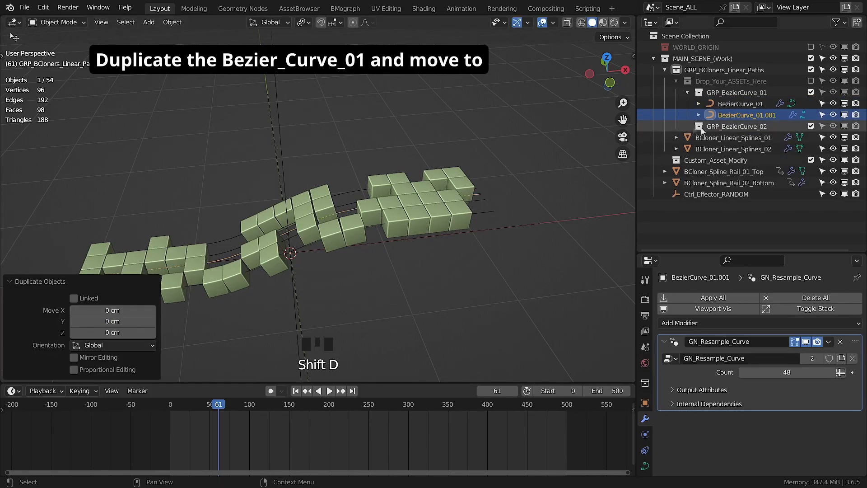
Step: Move the duplicated curve into the GRP_BezierCurve_02 collection and set the median Z of its two raised control points to -50 cm
{"action": "left_click_drag", "start_coordinate": [732, 121], "coordinate": [734, 126]}
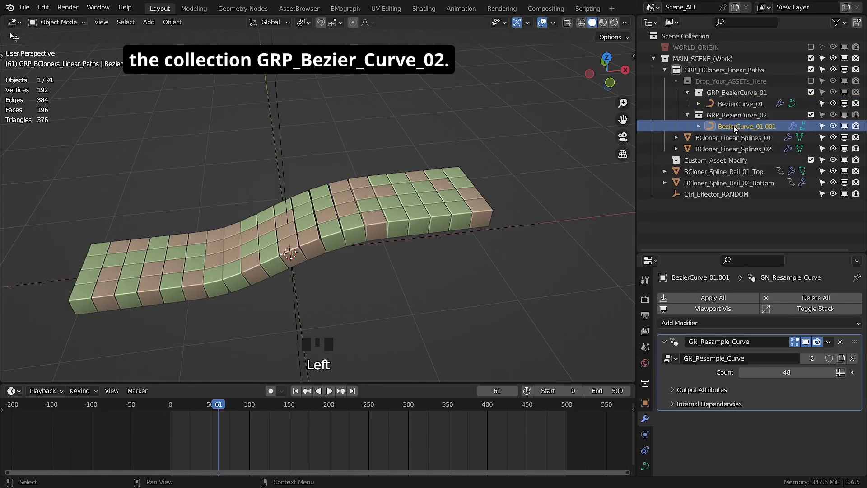
{"action": "left_click", "coordinate": [633, 58]}
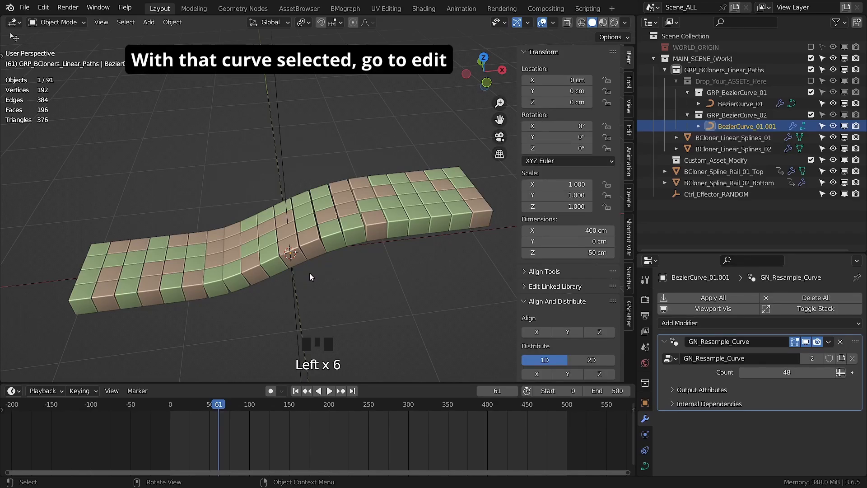
{"action": "key", "text": "Tab"}
{"action": "key", "text": "KP_1"}
{"action": "left_click", "coordinate": [381, 204]}
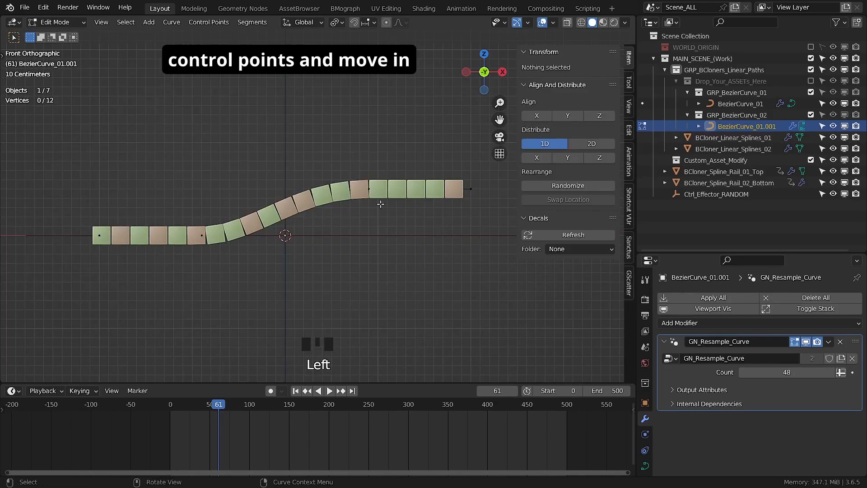
{"action": "left_click", "coordinate": [469, 204], "text": "shift"}
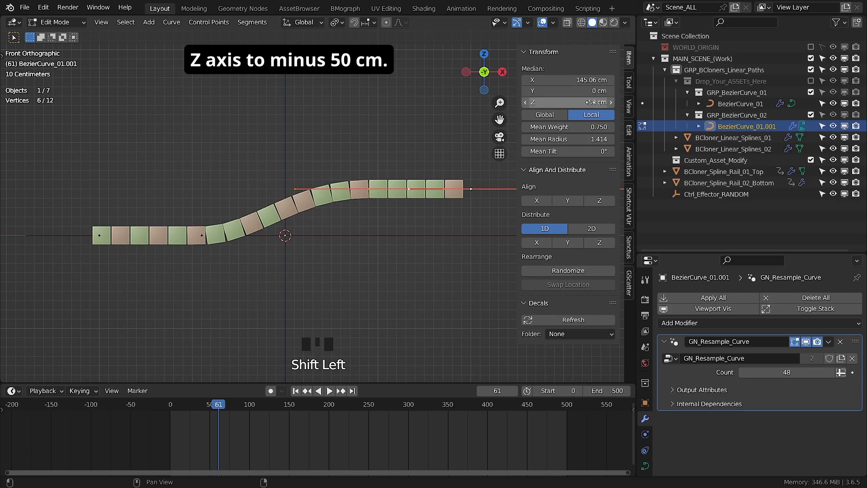
{"action": "type", "text": "-50"}
{"action": "key", "text": "Return"}
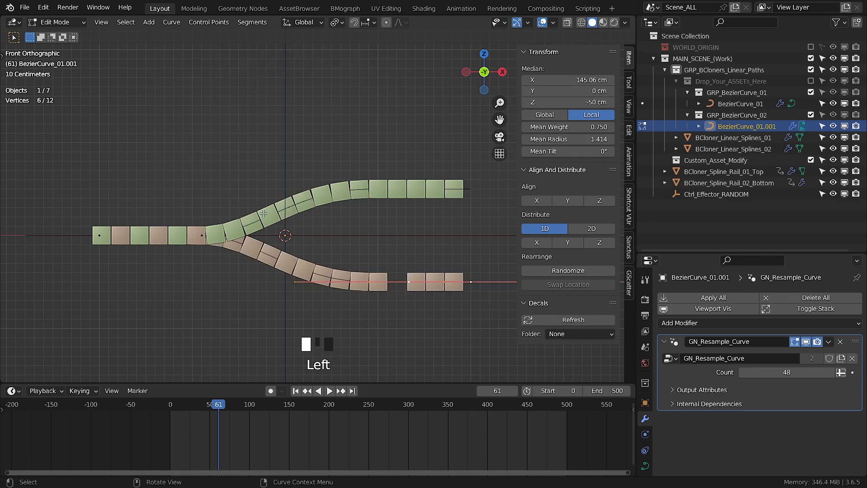
{"action": "key", "text": "Tab"}
Step: Collapse GRP_BezierCurve_01, GRP_BezierCurve_02 and Drop_Your_ASSETs_Here, and keep Drop_Your_ASSETs_Here excluded from the view layer
{"action": "middle_click_drag", "start_coordinate": [256, 249], "coordinate": [312, 253]}
{"action": "middle_click_drag", "start_coordinate": [312, 253], "coordinate": [372, 287]}
{"action": "left_click", "coordinate": [319, 189]}
{"action": "left_click", "coordinate": [344, 225]}
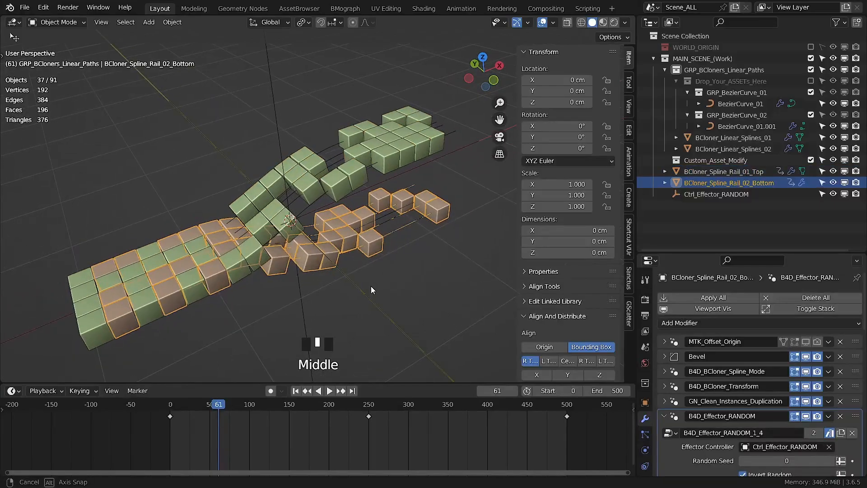
{"action": "left_click", "coordinate": [688, 115]}
{"action": "left_click", "coordinate": [688, 92]}
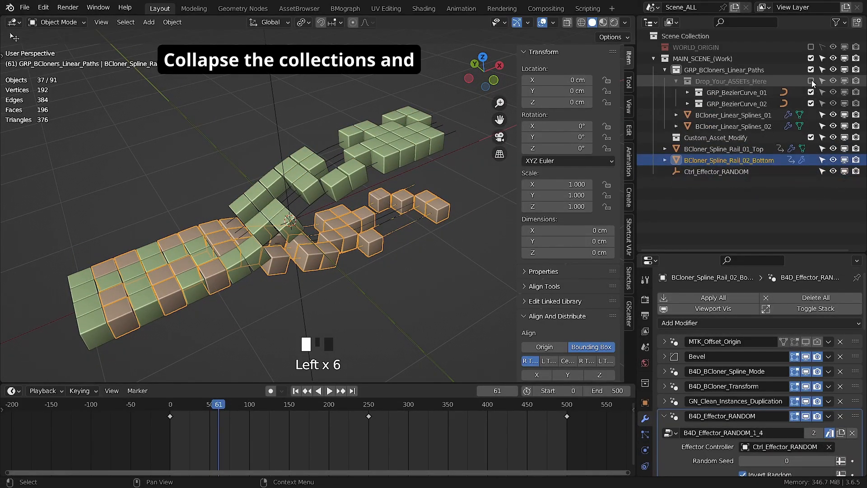
{"action": "left_click", "coordinate": [679, 83]}
{"action": "left_click", "coordinate": [811, 80]}
{"action": "middle_click_drag", "start_coordinate": [411, 197], "coordinate": [391, 202]}
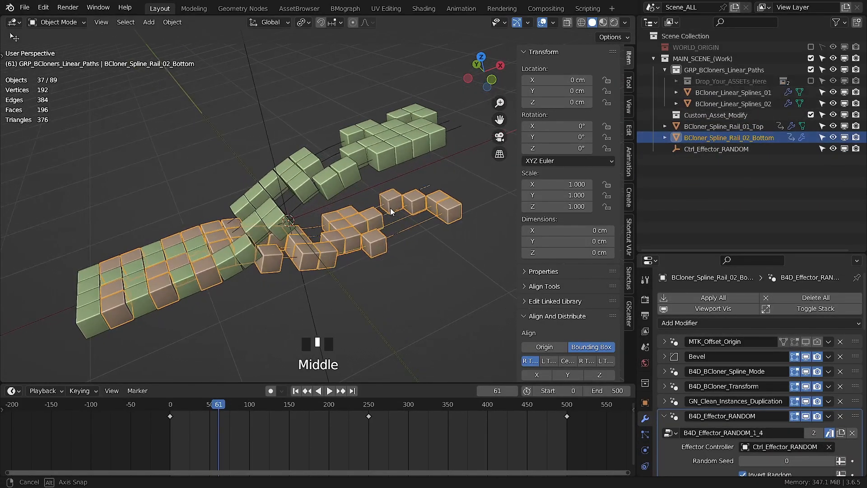
Step: Delete the Custom_Asset_Modify collection and collapse GRP_BCloners_Linear_Paths
{"action": "left_click", "coordinate": [712, 115]}
{"action": "key", "text": "x"}
{"action": "left_click", "coordinate": [665, 70]}
Step: Create a collection named GRP_BCloners_Rails in MAIN_SCENE_(Work) and move both spline rails and Ctrl_Effector_RANDOM into it
{"action": "left_click", "coordinate": [709, 81]}
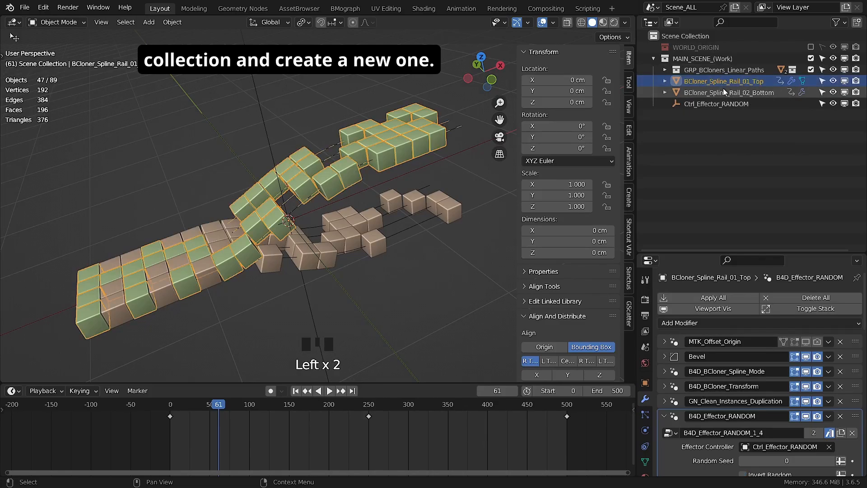
{"action": "left_click", "coordinate": [709, 92]}
{"action": "right_click", "coordinate": [710, 63]}
{"action": "left_click", "coordinate": [711, 60]}
{"action": "double_click", "coordinate": [732, 80]}
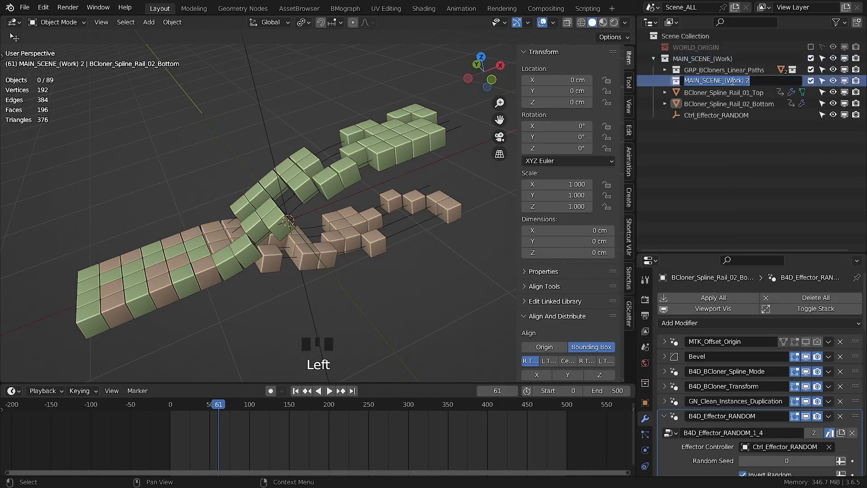
{"action": "type", "text": "GRP_BClo"}
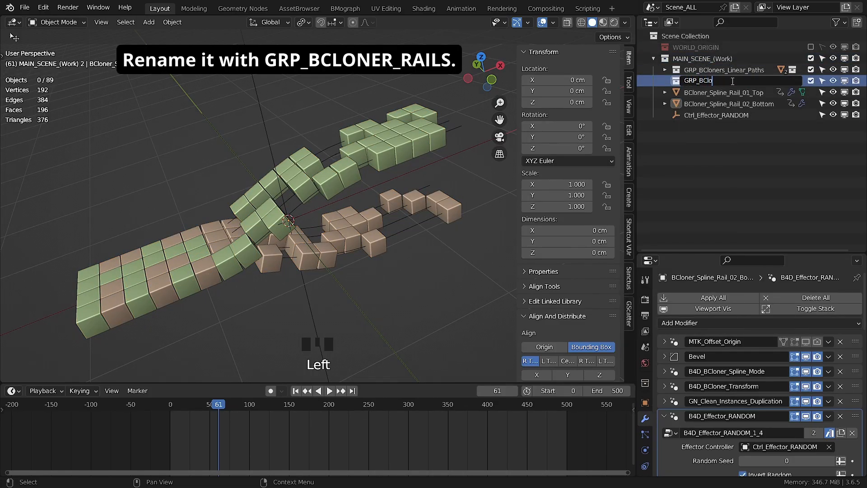
{"action": "type", "text": "ners_Rails"}
{"action": "key", "text": "Return"}
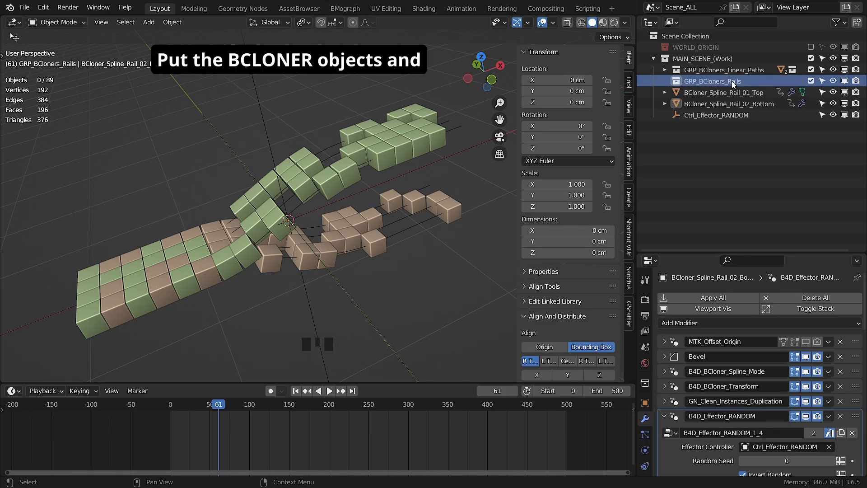
{"action": "left_click_drag", "start_coordinate": [699, 97], "coordinate": [676, 81]}
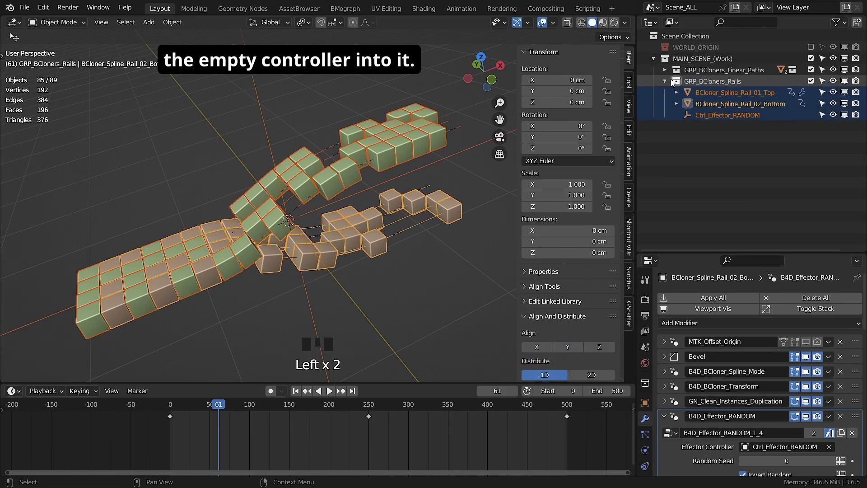
Step: Play the animation from the start to check the motion of both rails, then stop it
{"action": "middle_click_drag", "start_coordinate": [415, 190], "coordinate": [479, 213]}
{"action": "left_click", "coordinate": [407, 181]}
{"action": "scroll", "coordinate": [379, 280], "scroll_direction": "up", "scroll_amount": 1}
{"action": "left_click", "coordinate": [296, 392]}
{"action": "left_click", "coordinate": [330, 394]}
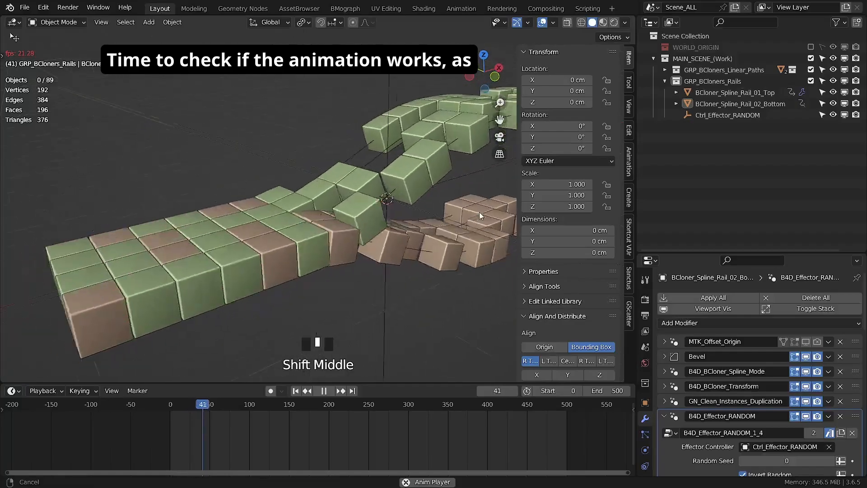
{"action": "middle_click_drag", "start_coordinate": [365, 208], "coordinate": [348, 180]}
{"action": "left_click", "coordinate": [325, 392]}
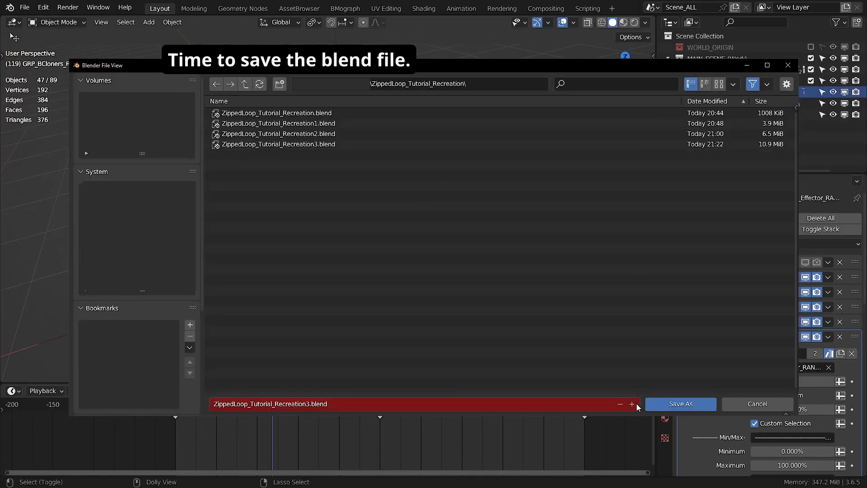
Step: Save the blend file as the next numbered version after ZippedLoop_Tutorial_Recreation3.blend
{"action": "left_click", "coordinate": [635, 404]}
{"action": "left_click", "coordinate": [681, 403]}
Step: Turn on the MTK_Offset_Origin modifier of BCloner_Spline_Rail_01_Top for viewport and render
{"action": "left_click_drag", "start_coordinate": [283, 408], "coordinate": [289, 409]}
{"action": "scroll", "coordinate": [346, 226], "scroll_direction": "up", "scroll_amount": 3}
{"action": "middle_click_drag", "start_coordinate": [346, 227], "coordinate": [325, 257]}
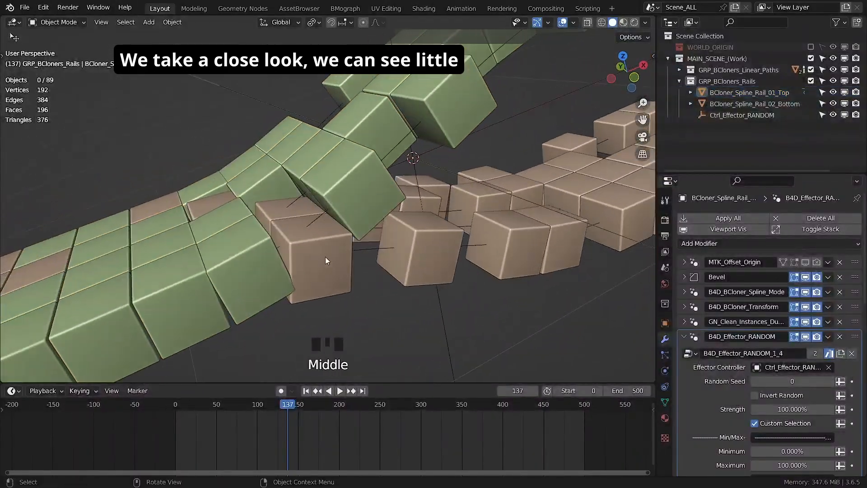
{"action": "left_click", "coordinate": [325, 256]}
{"action": "left_click", "coordinate": [334, 159]}
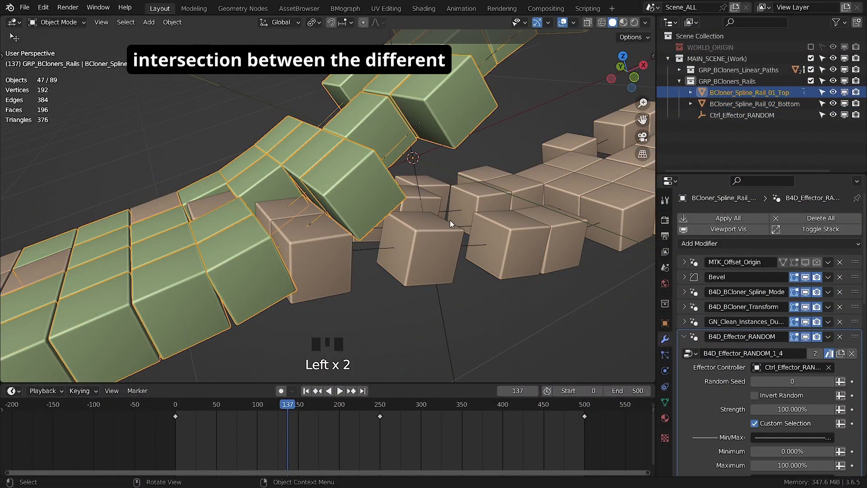
{"action": "left_click", "coordinate": [699, 263]}
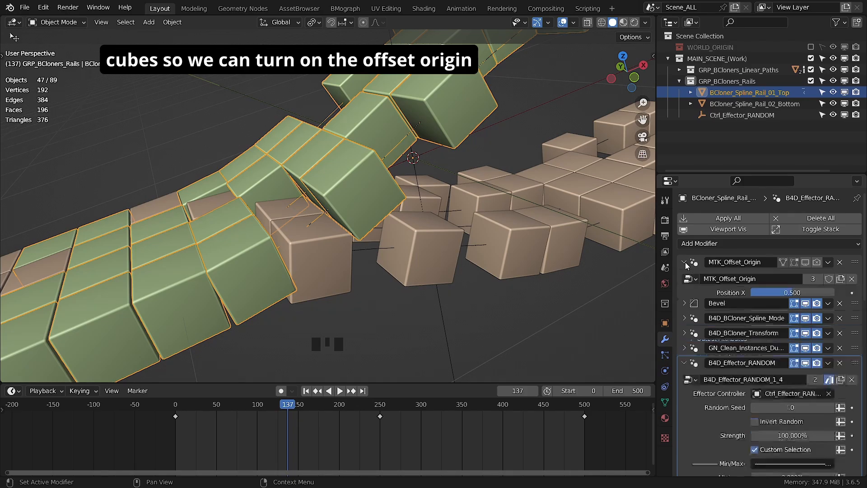
{"action": "left_click", "coordinate": [796, 263]}
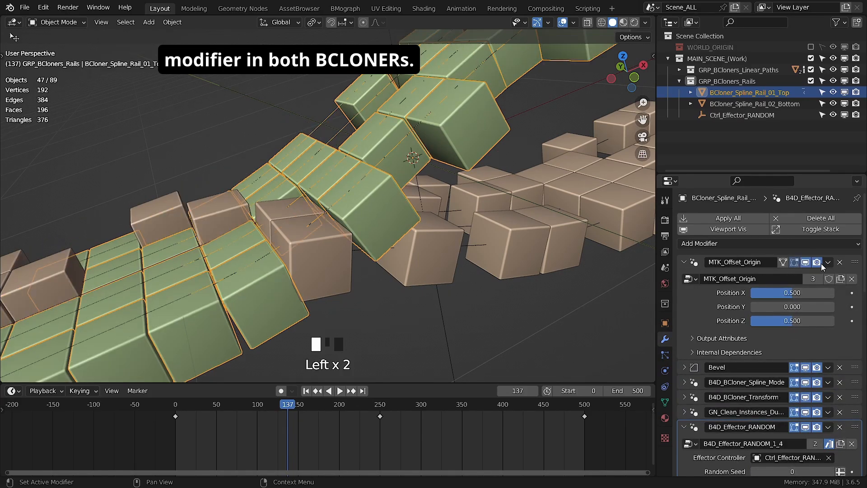
Step: Turn on the MTK_Offset_Origin modifier of BCloner_Spline_Rail_02_Bottom and set its Position Y to 1
{"action": "left_click", "coordinate": [435, 250]}
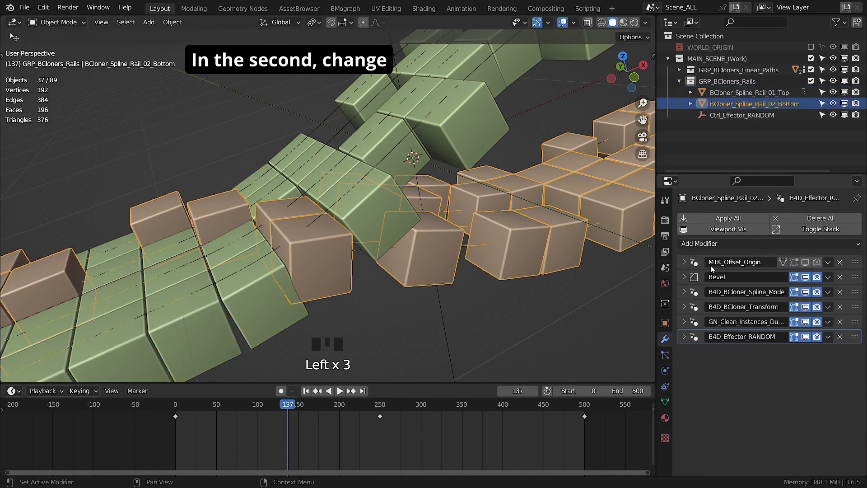
{"action": "left_click", "coordinate": [685, 263]}
{"action": "left_click", "coordinate": [795, 262]}
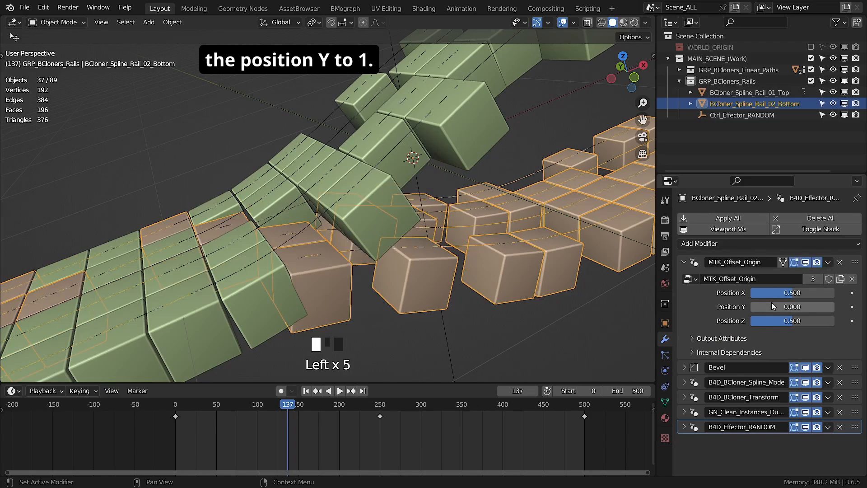
{"action": "left_click_drag", "start_coordinate": [772, 306], "coordinate": [838, 309]}
{"action": "middle_click_drag", "start_coordinate": [497, 217], "coordinate": [375, 223]}
{"action": "left_click", "coordinate": [732, 92]}
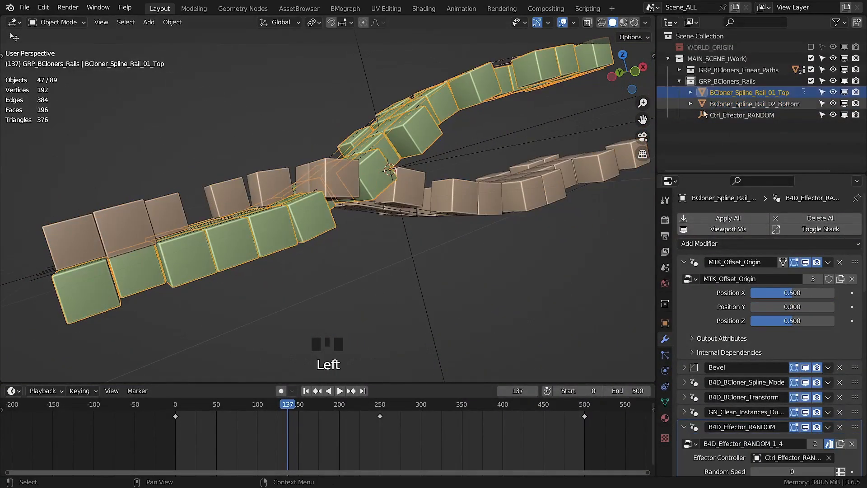
{"action": "middle_click_drag", "start_coordinate": [497, 213], "coordinate": [422, 240]}
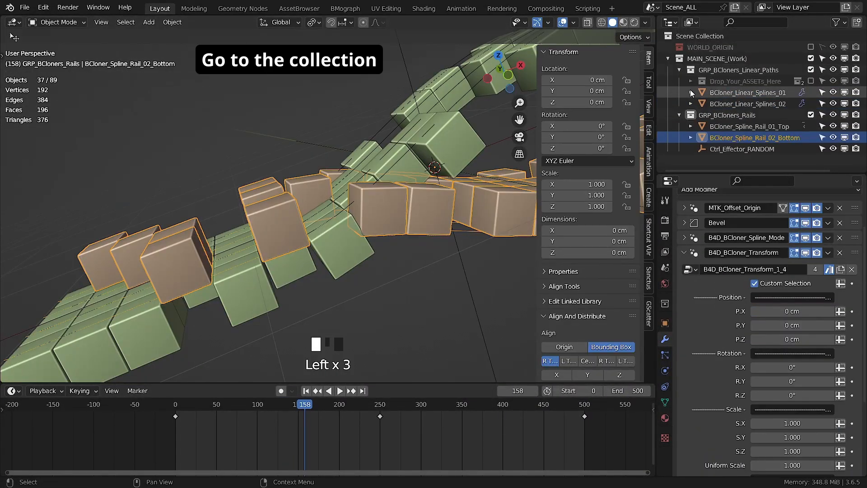
Step: Set the Z location of BCloner_Linear_Splines_02 to 10 cm
{"action": "left_click", "coordinate": [691, 93]}
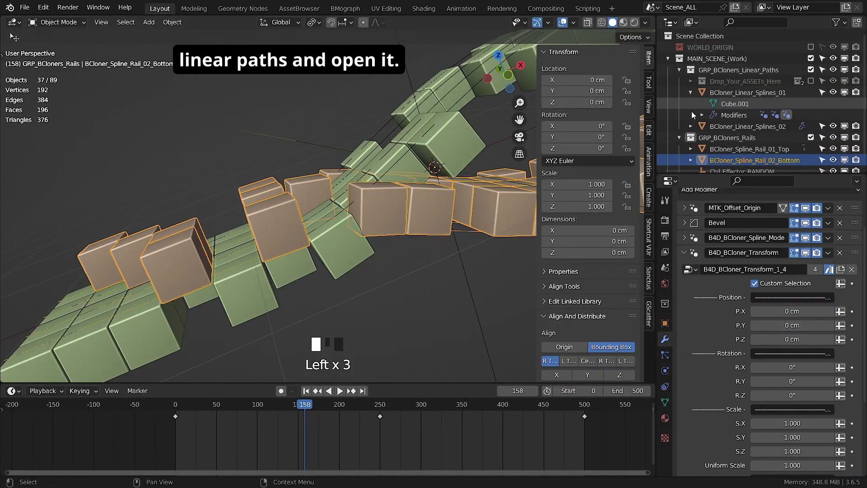
{"action": "left_click", "coordinate": [691, 92]}
{"action": "left_click", "coordinate": [747, 103]}
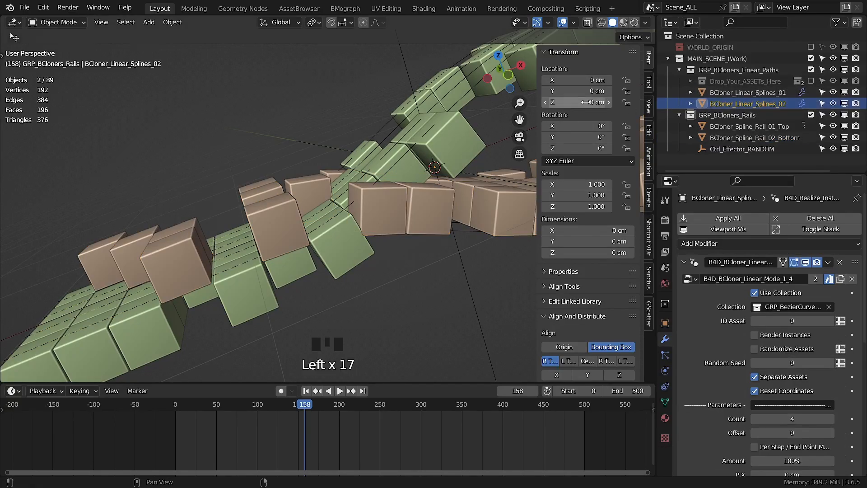
{"action": "left_click", "coordinate": [588, 103]}
{"action": "type", "text": "10"}
{"action": "left_click", "coordinate": [587, 102]}
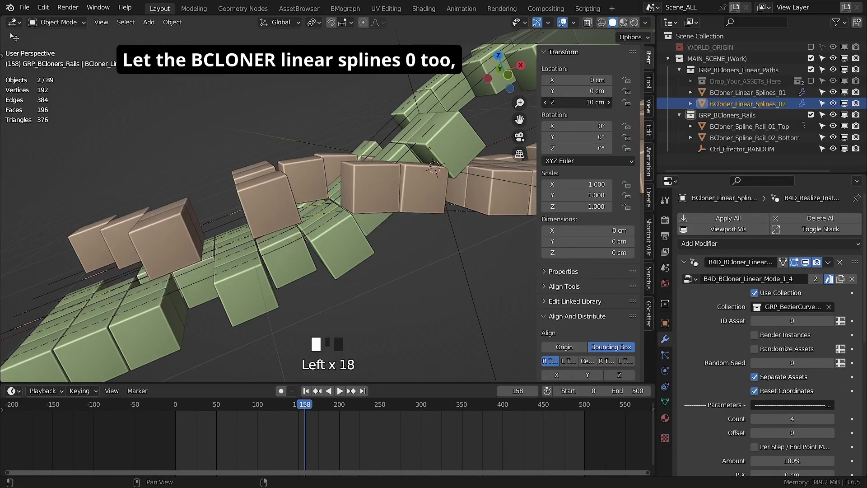
Step: Change the Z location of BCloner_Linear_Splines_02 to -10 cm
{"action": "left_click", "coordinate": [587, 103]}
{"action": "key", "text": "BackSpace"}
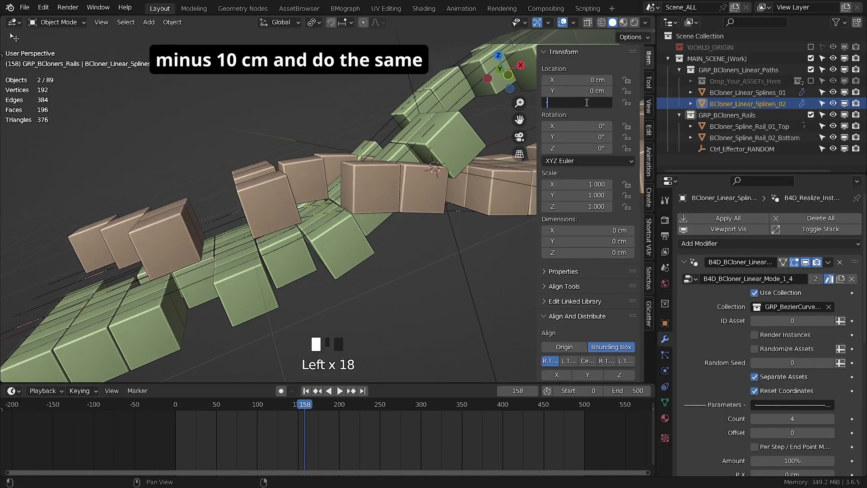
{"action": "type", "text": "-10"}
{"action": "left_click", "coordinate": [587, 102]}
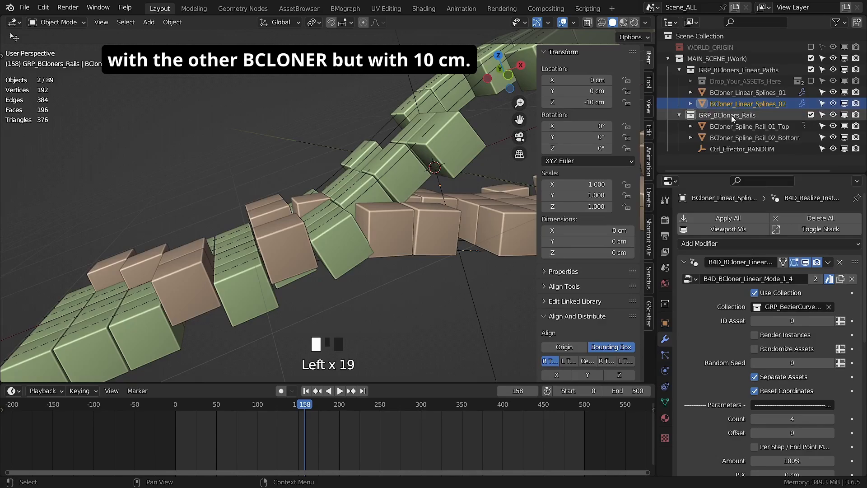
Step: Set the Z location of BCloner_Linear_Splines_01 to 10 cm and go to frame 179
{"action": "left_click", "coordinate": [748, 92]}
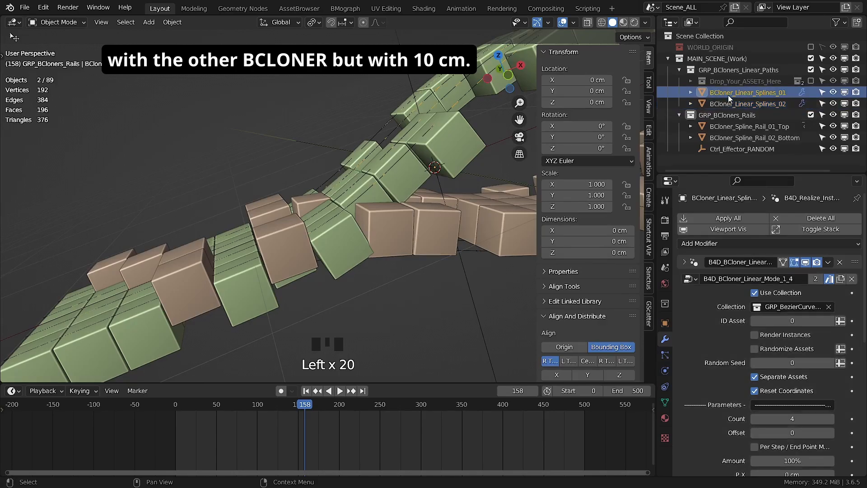
{"action": "left_click", "coordinate": [574, 102]}
{"action": "middle_click_drag", "start_coordinate": [503, 136], "coordinate": [442, 203]}
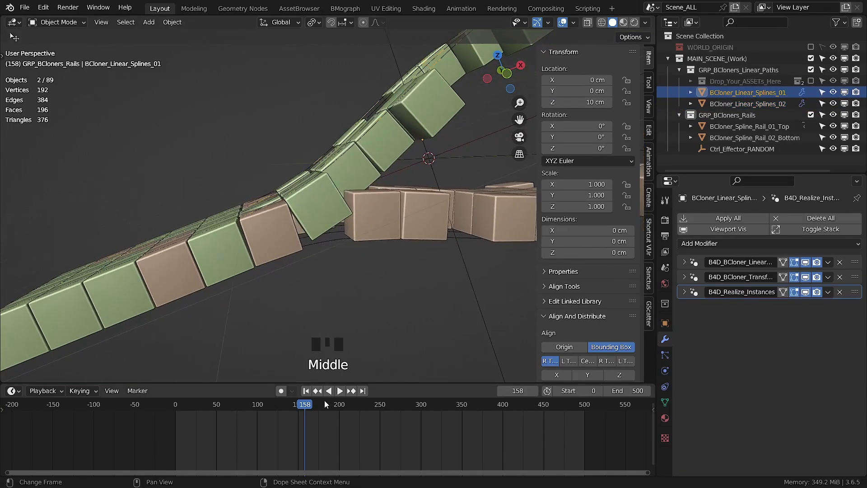
{"action": "left_click_drag", "start_coordinate": [311, 407], "coordinate": [324, 408]}
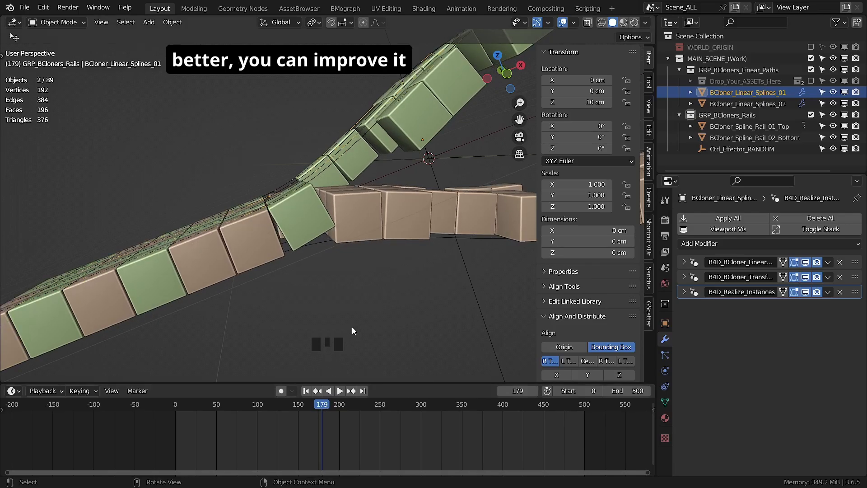
Step: Frame a raised view of the area where the rails split, add a camera, and align it to that view
{"action": "middle_click_drag", "start_coordinate": [352, 326], "coordinate": [364, 193]}
{"action": "scroll", "coordinate": [426, 292], "scroll_direction": "down", "scroll_amount": 2}
{"action": "scroll", "coordinate": [401, 215], "scroll_direction": "up", "scroll_amount": 2}
{"action": "scroll", "coordinate": [366, 203], "scroll_direction": "down", "scroll_amount": 2}
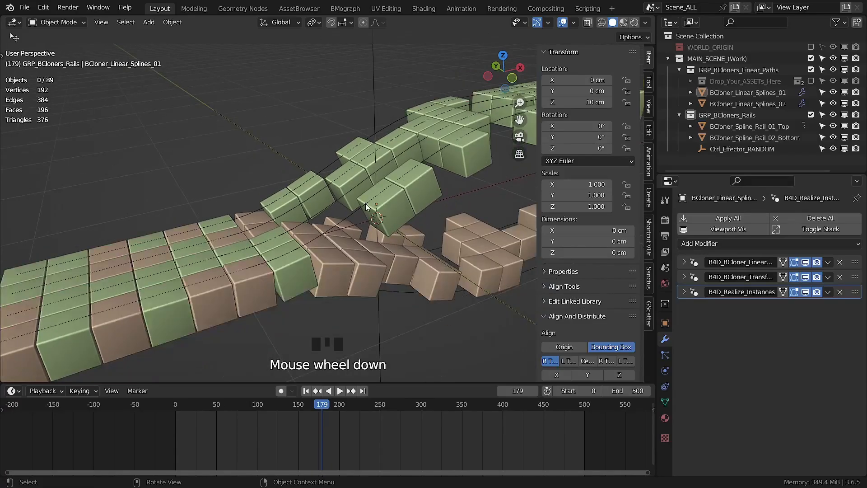
{"action": "key", "text": "shift+a"}
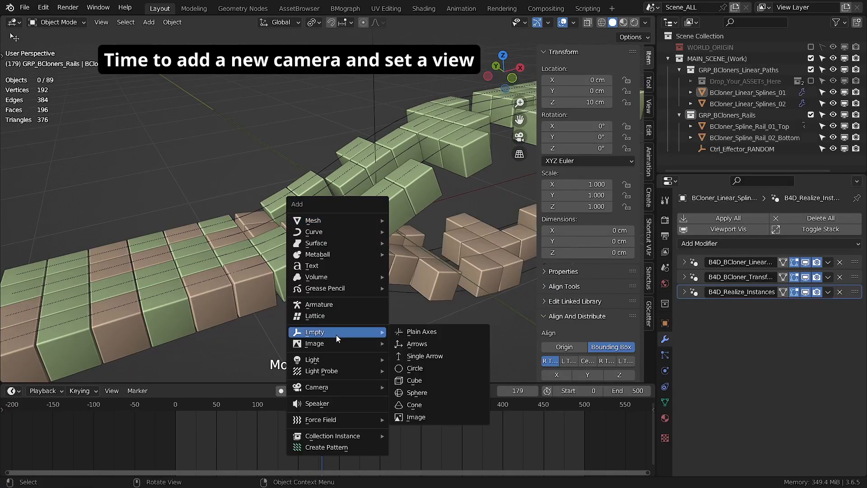
{"action": "mouse_move", "coordinate": [333, 385]}
{"action": "left_click", "coordinate": [416, 387]}
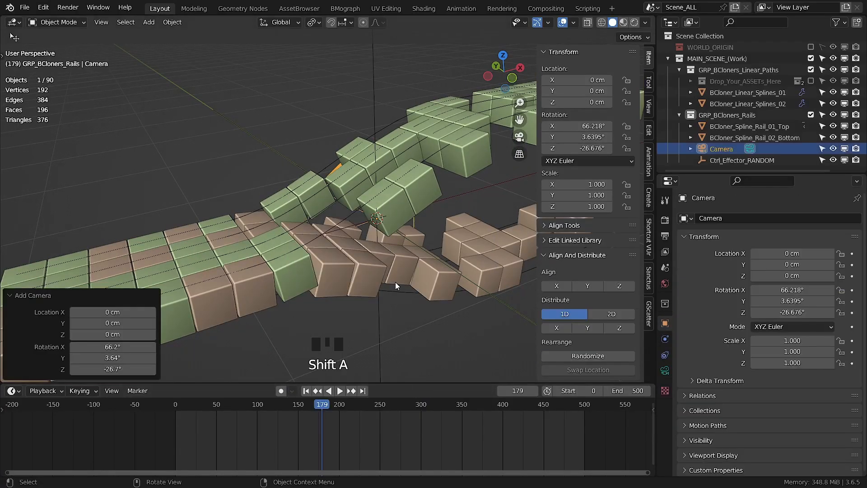
{"action": "key", "text": "ctrl+alt+KP_0"}
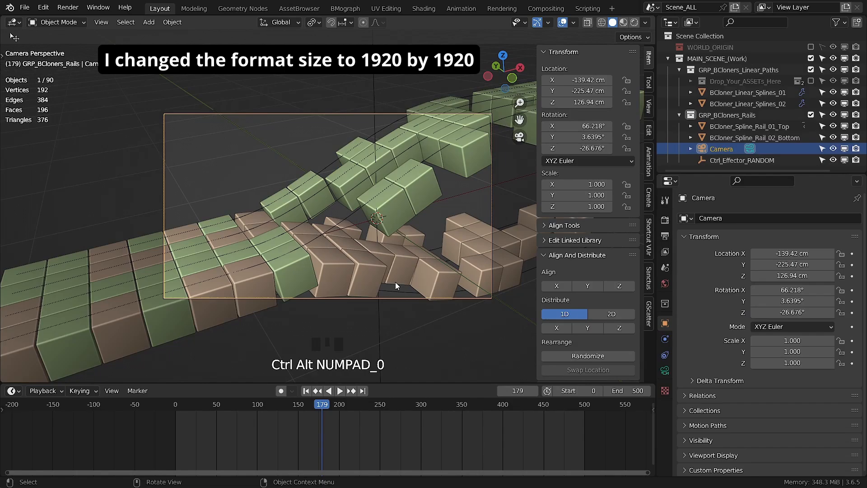
Step: Set the render output resolution to 1920 by 1920 px
{"action": "left_click", "coordinate": [666, 220]}
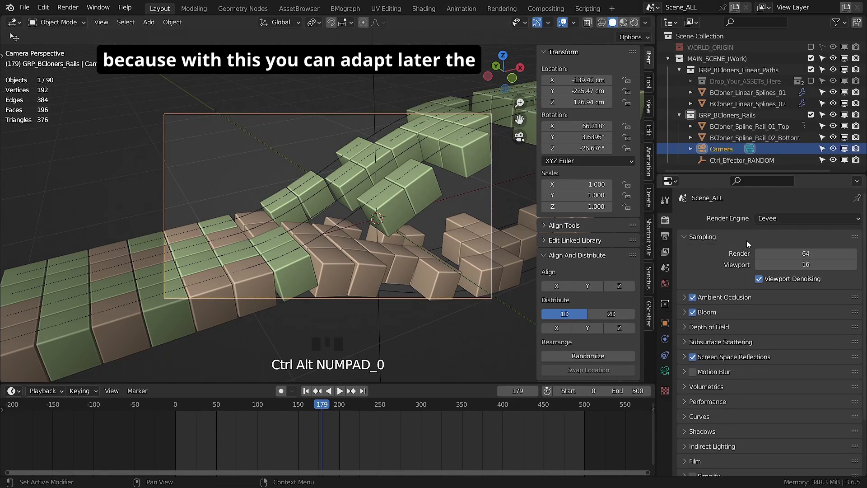
{"action": "left_click", "coordinate": [666, 236]}
{"action": "left_click", "coordinate": [723, 217]}
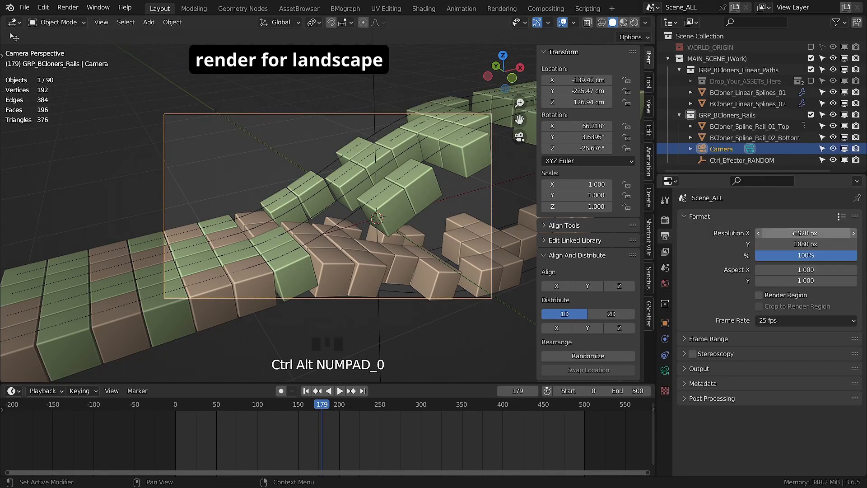
{"action": "type", "text": "19"}
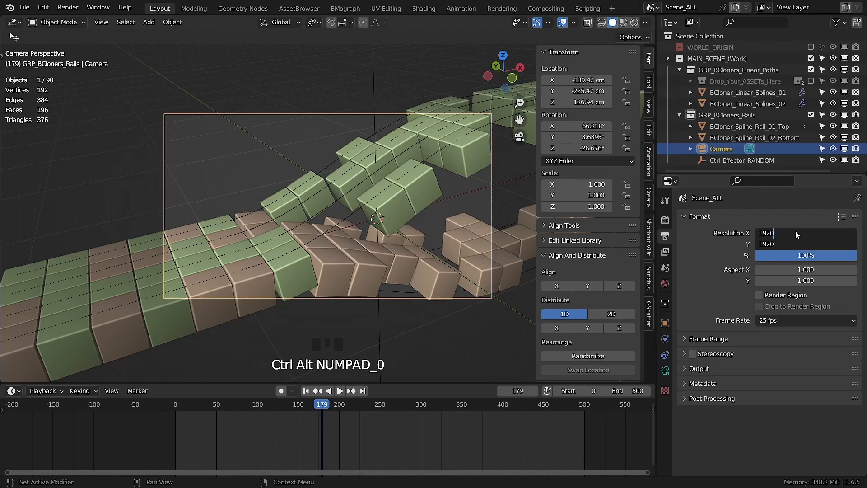
{"action": "key", "text": "Left"}
{"action": "key", "text": "Left"}
{"action": "key", "text": "Left"}
{"action": "key", "text": "Left"}
{"action": "key", "text": "Left"}
{"action": "key", "text": "Left"}
{"action": "scroll", "coordinate": [429, 275], "scroll_direction": "down", "scroll_amount": 1}
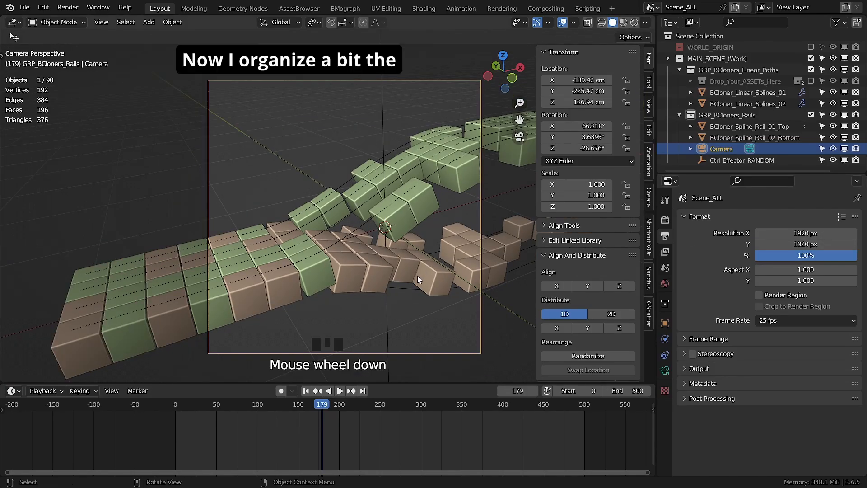
Step: Move the camera from GRP_BCloners_Rails directly into MAIN_SCENE_(Work) and collapse the GRP_BCloners_Linear_Paths collection
{"action": "left_click_drag", "start_coordinate": [722, 149], "coordinate": [723, 58]}
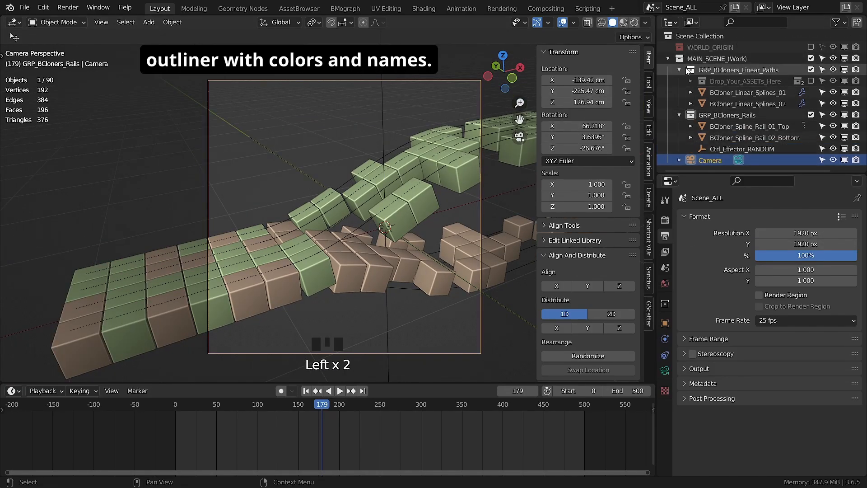
{"action": "left_click", "coordinate": [679, 115]}
{"action": "left_click", "coordinate": [680, 70]}
{"action": "left_click", "coordinate": [711, 82]}
{"action": "left_click", "coordinate": [692, 71]}
{"action": "left_click", "coordinate": [680, 82]}
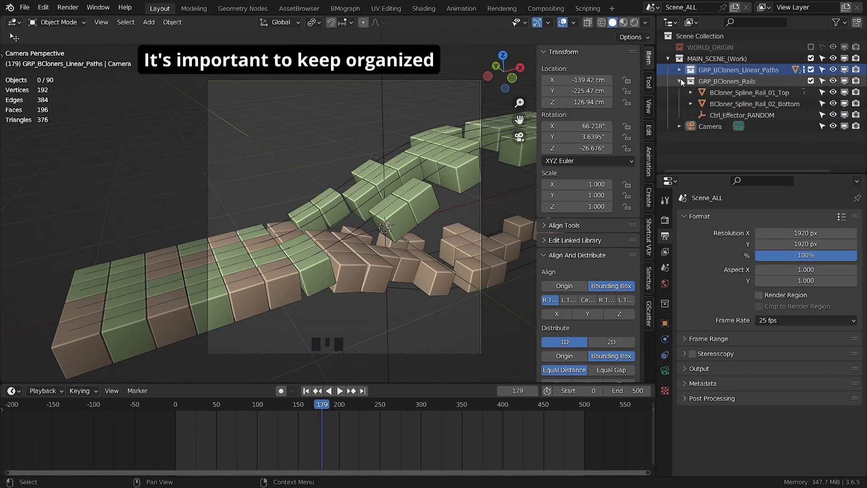
Step: Colour the GRP_BCloners_Rails collection green and GRP_BCloners_Linear_Paths blue, and collapse the rails collection
{"action": "left_click", "coordinate": [679, 81]}
{"action": "left_click", "coordinate": [710, 81]}
{"action": "left_click", "coordinate": [679, 82]}
{"action": "right_click", "coordinate": [692, 85]}
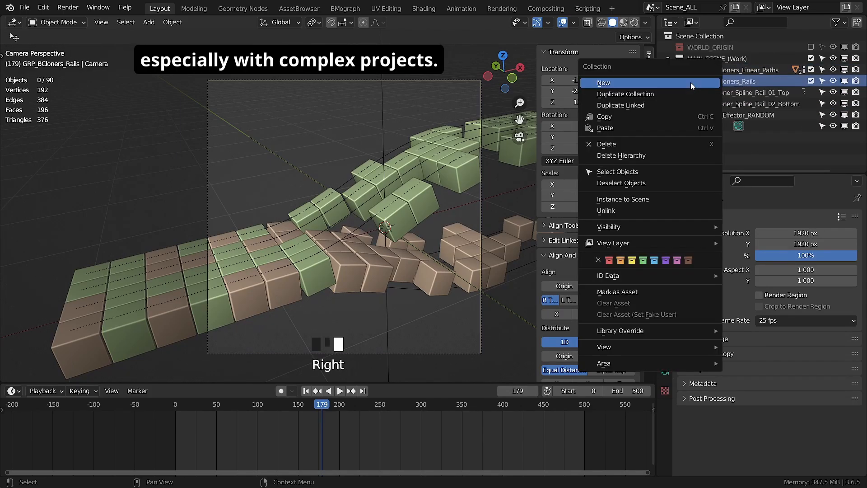
{"action": "left_click", "coordinate": [642, 261]}
{"action": "right_click", "coordinate": [705, 70]}
{"action": "left_click", "coordinate": [741, 190]}
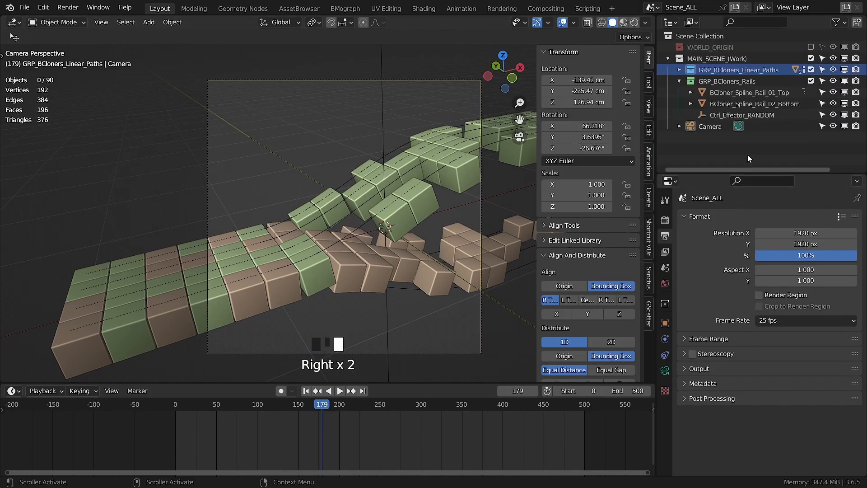
{"action": "left_click", "coordinate": [680, 81]}
Step: Create a collection named GRP_Cameras inside MAIN_SCENE_(Work) and move the camera into it
{"action": "right_click", "coordinate": [717, 59]}
{"action": "left_click", "coordinate": [708, 34]}
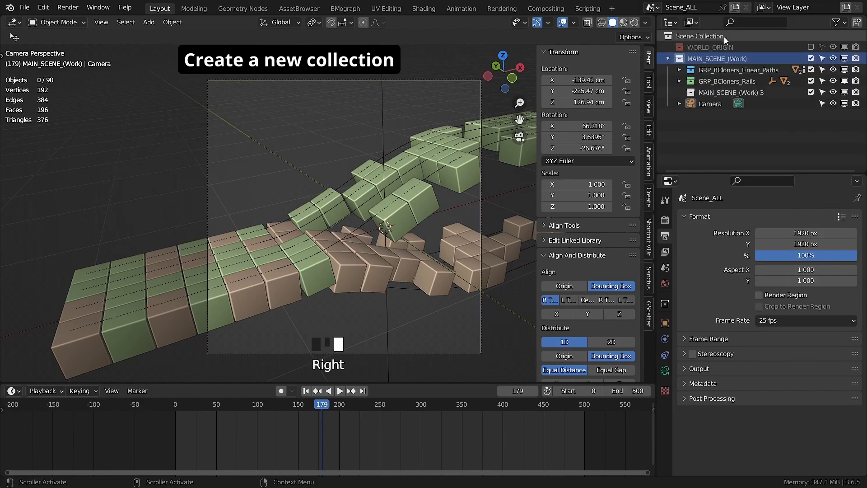
{"action": "double_click", "coordinate": [713, 93]}
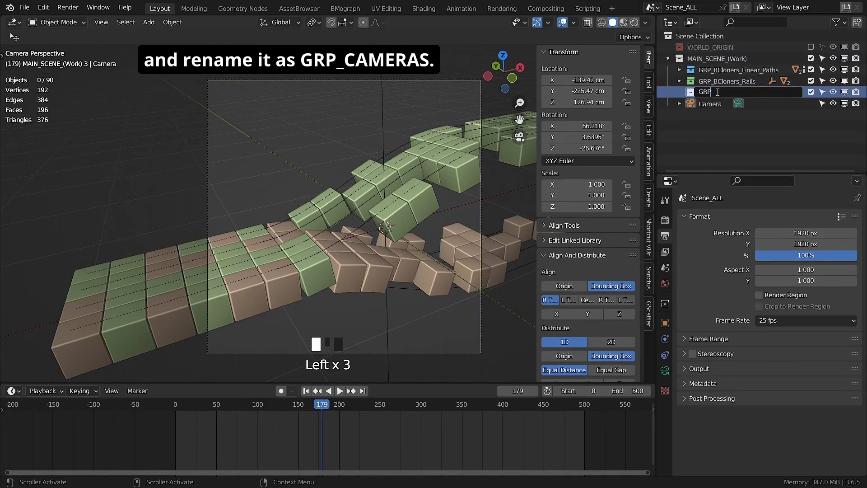
{"action": "type", "text": "GRP_Cameras"}
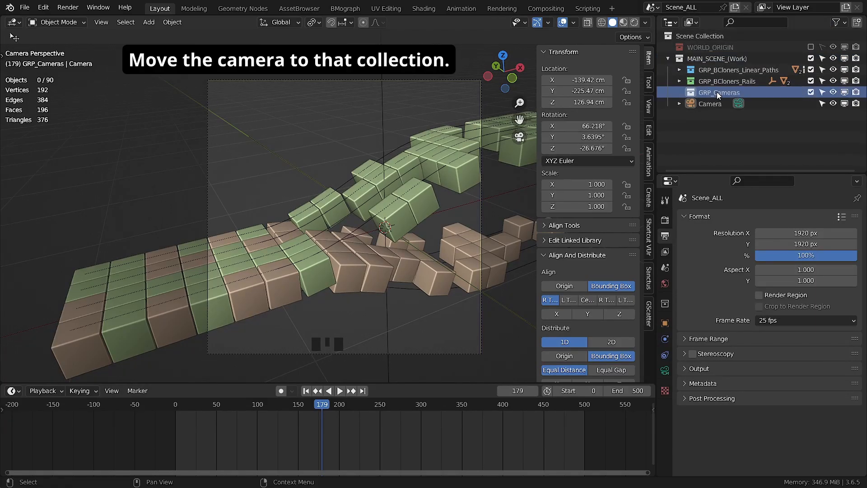
{"action": "left_click_drag", "start_coordinate": [712, 104], "coordinate": [715, 94]}
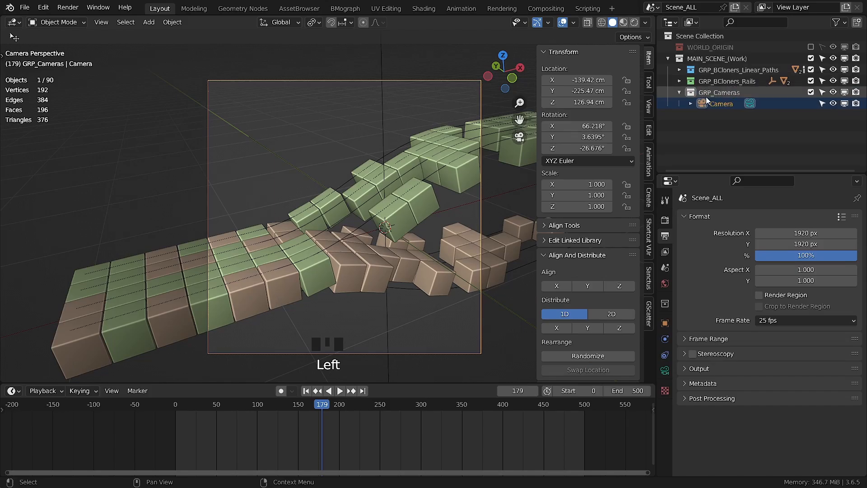
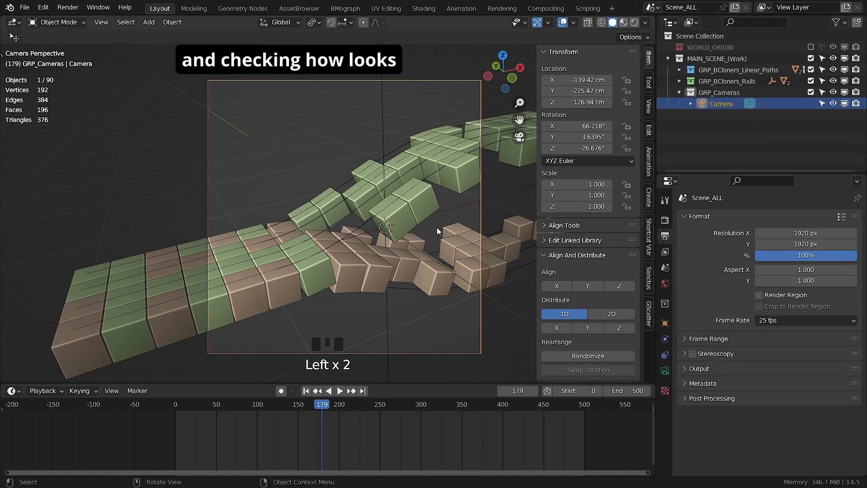
Step: Try a camera rotation of X 60° and Y 0° with a different Z angle, and undo the last changes
{"action": "key", "text": "Return"}
{"action": "left_click", "coordinate": [587, 137]}
{"action": "type", "text": "0"}
{"action": "key", "text": "Return"}
{"action": "left_click", "coordinate": [589, 148]}
{"action": "type", "text": "45"}
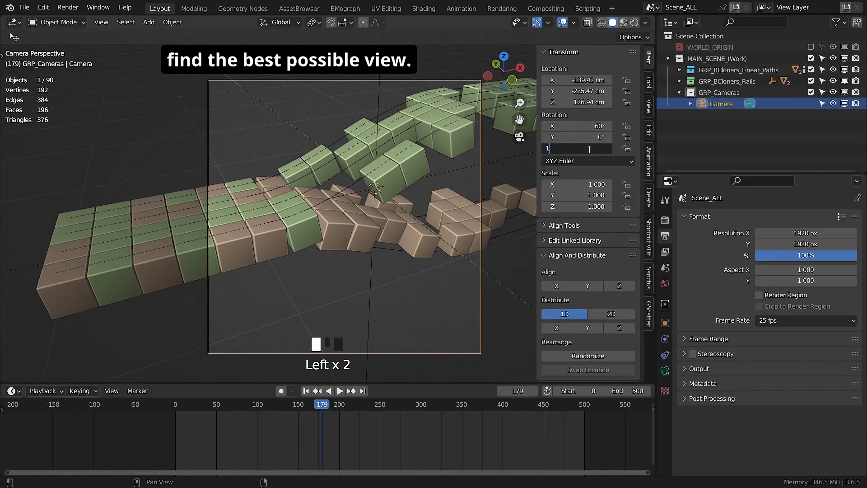
{"action": "key", "text": "Return"}
{"action": "left_click", "coordinate": [589, 149]}
{"action": "key", "text": "ctrl+z"}
{"action": "key", "text": "ctrl+z"}
Step: Try small adjustments to the camera's Z rotation and its Y and Z location
{"action": "left_click_drag", "start_coordinate": [589, 149], "coordinate": [571, 149], "text": "shift"}
{"action": "mouse_move", "coordinate": [578, 91]}
{"action": "left_mouse_down", "text": "shift"}
{"action": "mouse_move", "coordinate": [590, 91]}
{"action": "mouse_move", "coordinate": [592, 102]}
{"action": "mouse_move", "coordinate": [584, 80]}
{"action": "left_mouse_up", "text": "shift"}
{"action": "left_click_drag", "start_coordinate": [583, 91], "coordinate": [576, 91], "text": "shift"}
{"action": "left_click_drag", "start_coordinate": [581, 103], "coordinate": [576, 102], "text": "shift"}
{"action": "left_click_drag", "start_coordinate": [576, 102], "coordinate": [572, 102], "text": "shift"}
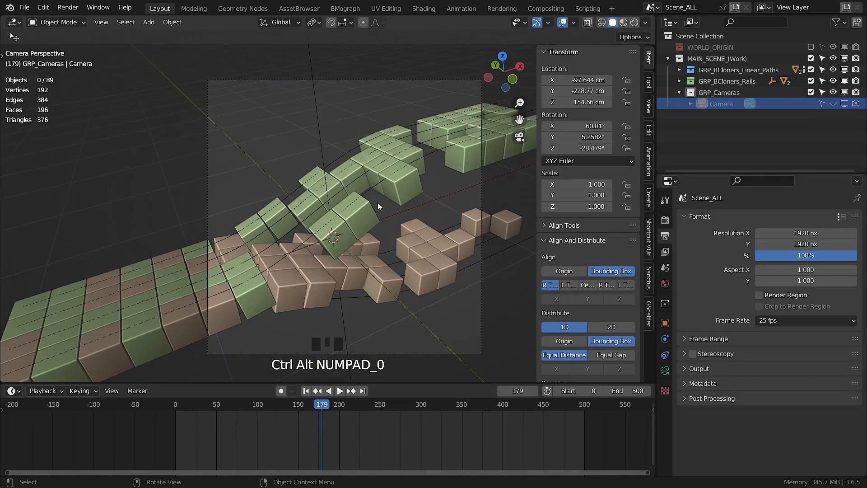
Step: Set the camera's X rotation to 60°, trying and undoing changes to its Z rotation and Y location
{"action": "key", "text": "ctrl+z"}
{"action": "left_click", "coordinate": [581, 125]}
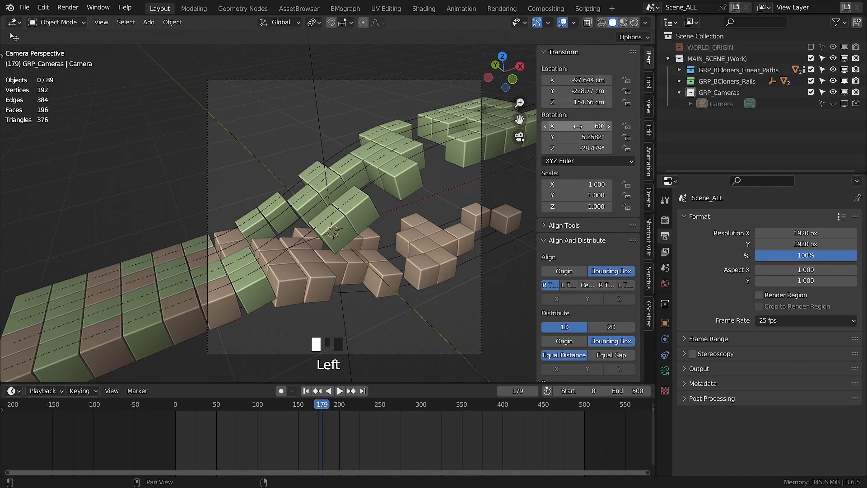
{"action": "left_click_drag", "start_coordinate": [583, 148], "coordinate": [592, 148], "text": "shift"}
{"action": "key", "text": "ctrl+z"}
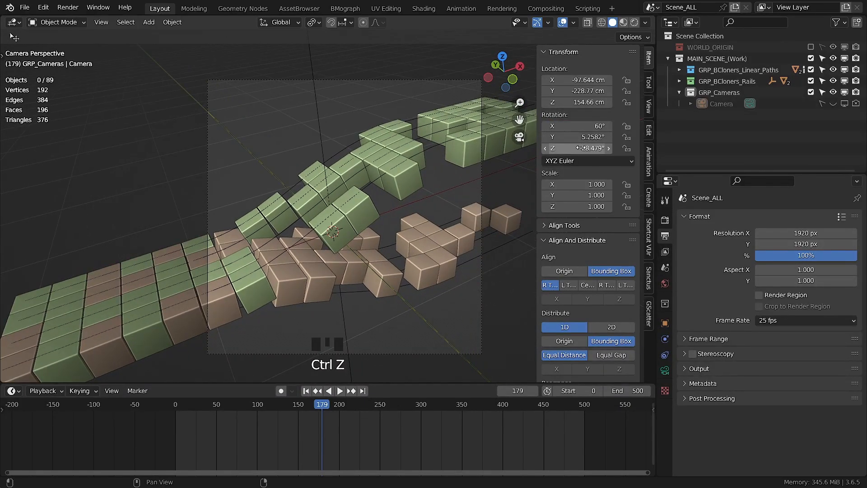
{"action": "left_click_drag", "start_coordinate": [587, 90], "coordinate": [592, 90], "text": "shift"}
{"action": "key", "text": "ctrl+z"}
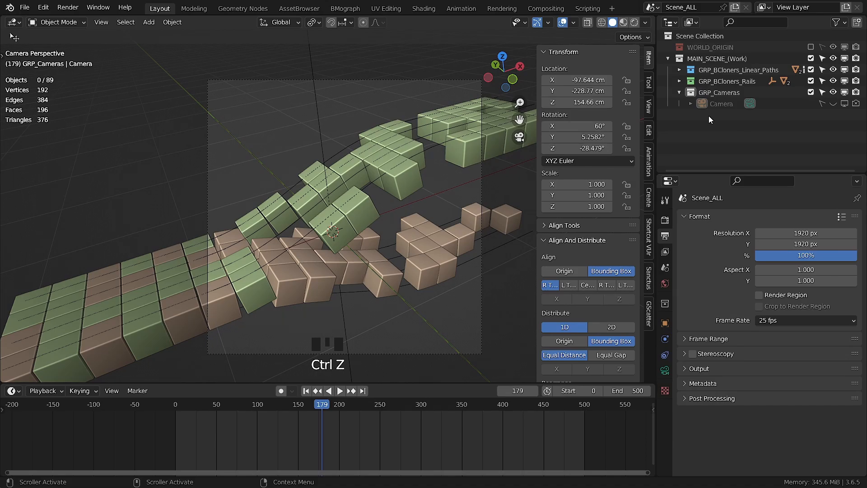
Step: Unhide the camera and, from outside the camera view, move it about -19 cm along Y
{"action": "middle_click_drag", "start_coordinate": [307, 275], "coordinate": [323, 286]}
{"action": "key", "text": "alt+h"}
{"action": "left_click", "coordinate": [381, 278]}
{"action": "key", "text": "q"}
{"action": "left_click", "coordinate": [307, 393]}
{"action": "left_click", "coordinate": [378, 299]}
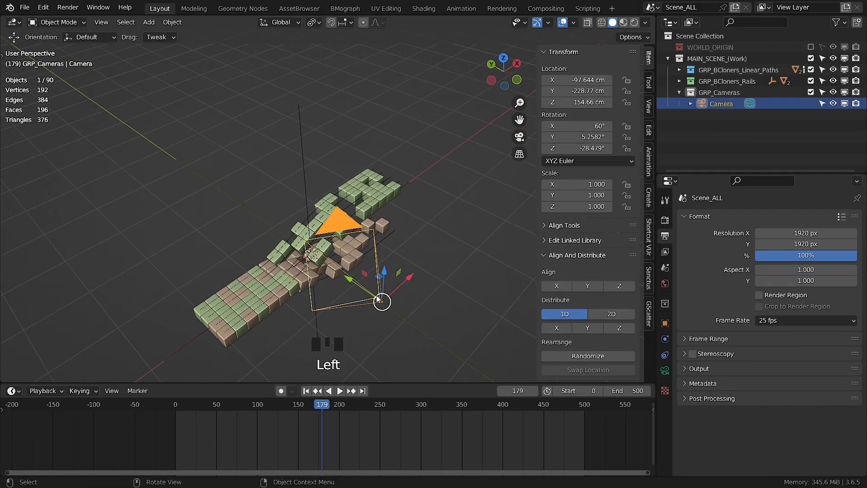
{"action": "left_click_drag", "start_coordinate": [378, 299], "coordinate": [388, 310]}
Step: Move the camera about -13 cm along X and raise it to a Z location of about 158 cm
{"action": "key", "text": "KP_0"}
{"action": "key", "text": "g"}
{"action": "key", "text": "y"}
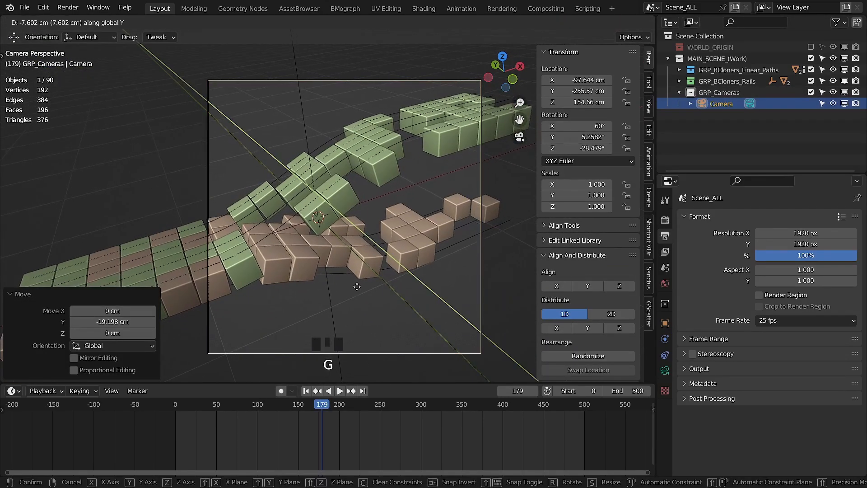
{"action": "key", "text": "x"}
{"action": "left_click", "coordinate": [362, 287]}
{"action": "middle_click_drag", "start_coordinate": [363, 286], "coordinate": [370, 271]}
{"action": "scroll", "coordinate": [370, 272], "scroll_direction": "down", "scroll_amount": 2}
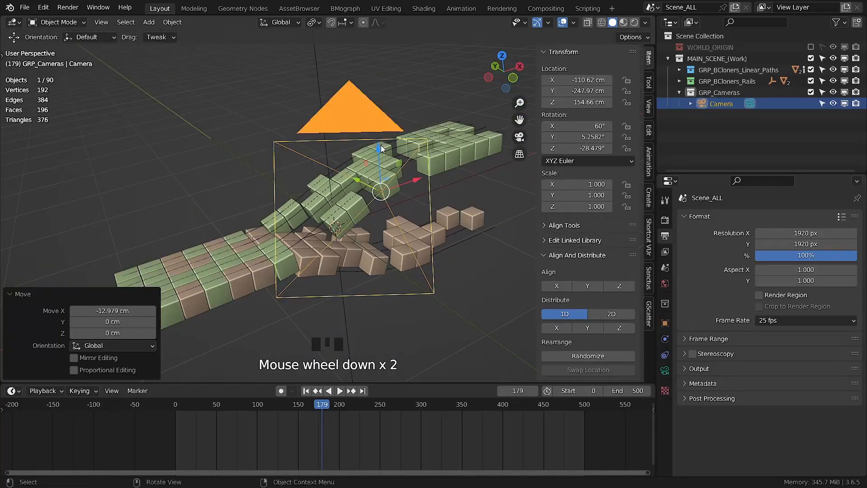
{"action": "left_click_drag", "start_coordinate": [381, 146], "coordinate": [378, 137]}
{"action": "key", "text": "KP_0"}
Step: Set the camera's Z rotation to about -26.3° and preview the animation from about frame 35
{"action": "left_click_drag", "start_coordinate": [332, 409], "coordinate": [327, 409]}
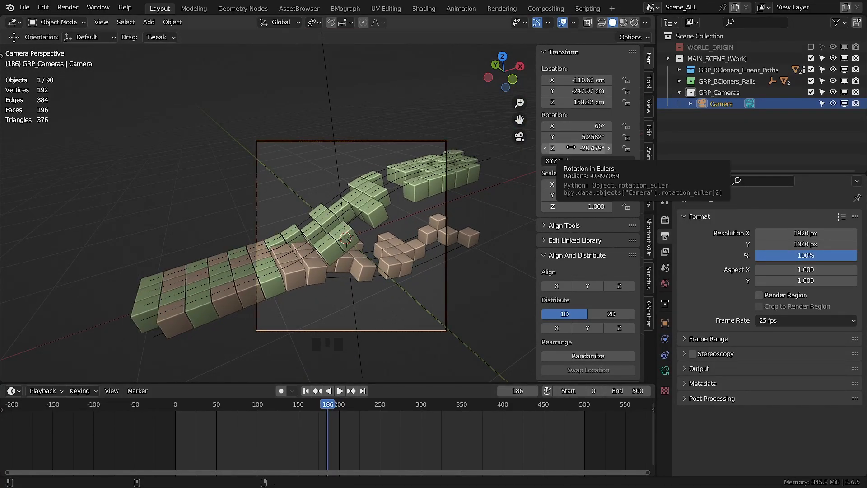
{"action": "left_click_drag", "start_coordinate": [579, 148], "coordinate": [592, 148], "text": "shift"}
{"action": "left_click", "coordinate": [203, 405]}
{"action": "key", "text": "space"}
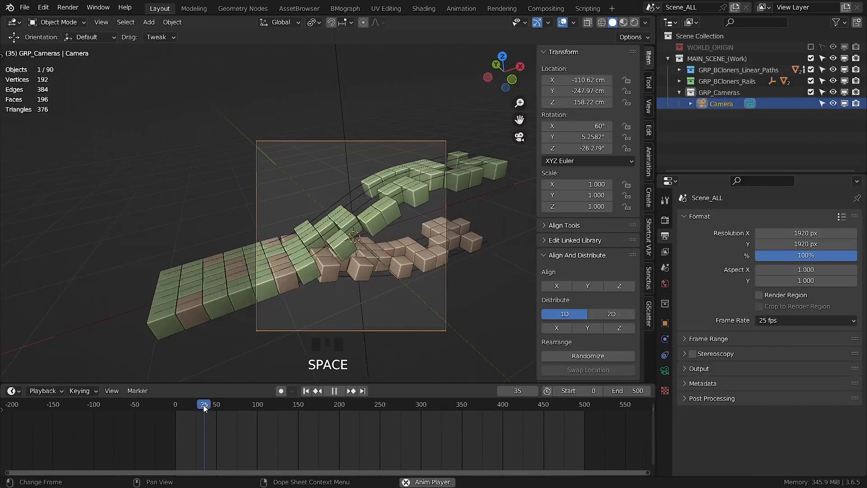
{"action": "scroll", "coordinate": [364, 276], "scroll_direction": "up", "scroll_amount": 2}
{"action": "key", "text": "space"}
Step: Align the camera to a steeper view of the rails and shift it to about X -115, Y -227, Z 238 cm
{"action": "middle_click_drag", "start_coordinate": [364, 275], "coordinate": [369, 307]}
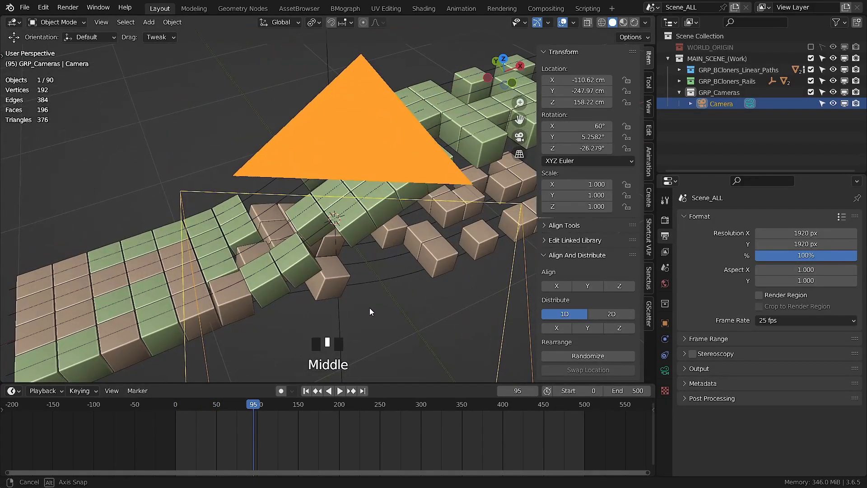
{"action": "middle_click_drag", "start_coordinate": [387, 276], "coordinate": [333, 290], "text": "shift"}
{"action": "key", "text": "ctrl+alt+KP_0"}
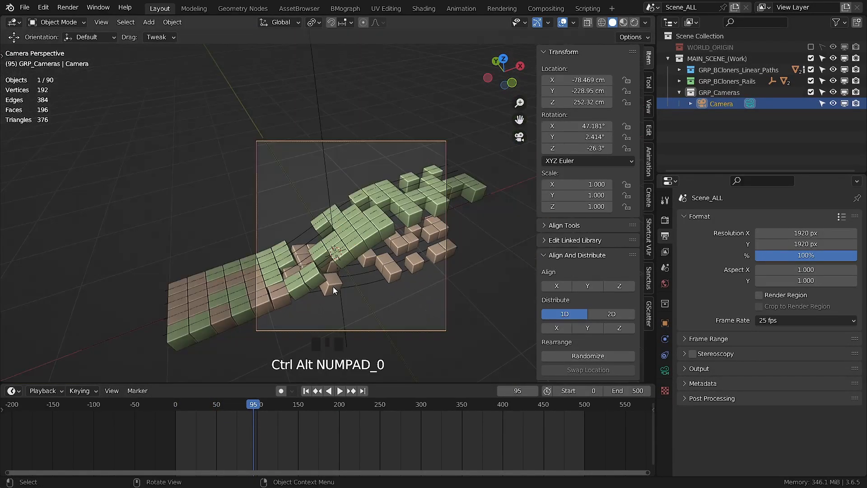
{"action": "scroll", "coordinate": [379, 242], "scroll_direction": "up", "scroll_amount": 2}
{"action": "key", "text": "g"}
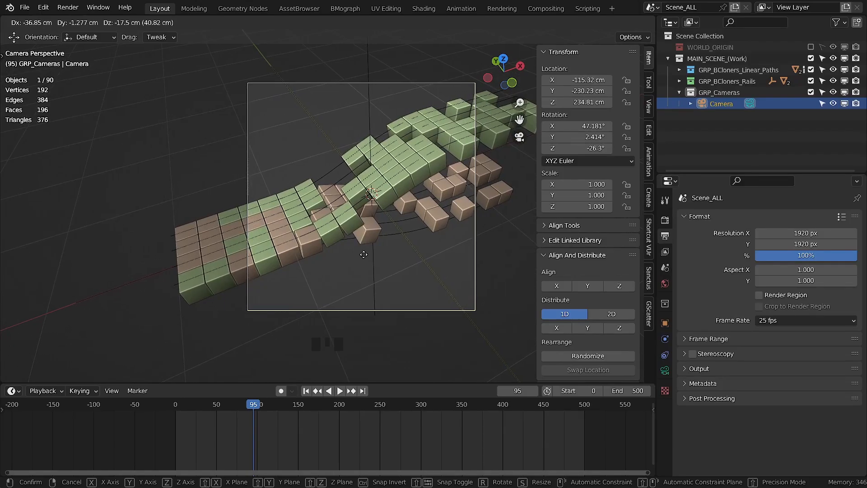
{"action": "left_click", "coordinate": [363, 252]}
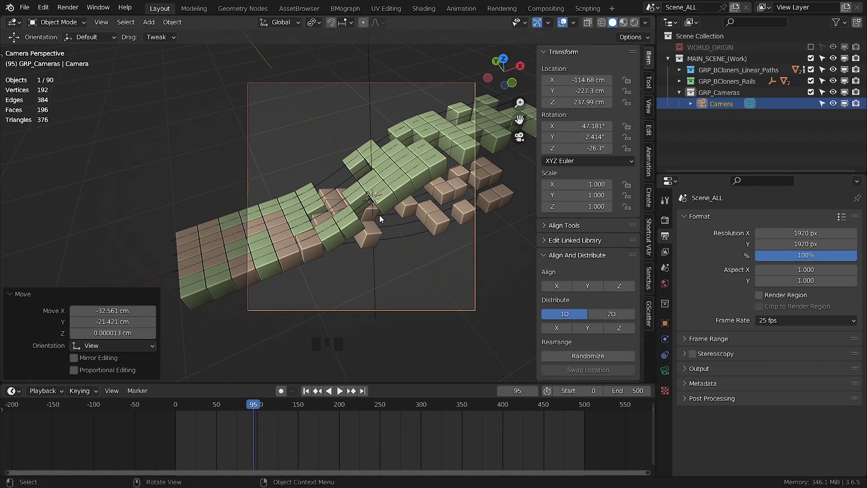
Step: Realign the camera to a lower view with an X rotation of about 57° and briefly preview the animation
{"action": "middle_click_drag", "start_coordinate": [380, 215], "coordinate": [380, 185]}
{"action": "key", "text": "ctrl+alt+KP_0"}
{"action": "middle_click_drag", "start_coordinate": [361, 232], "coordinate": [347, 246], "text": "shift"}
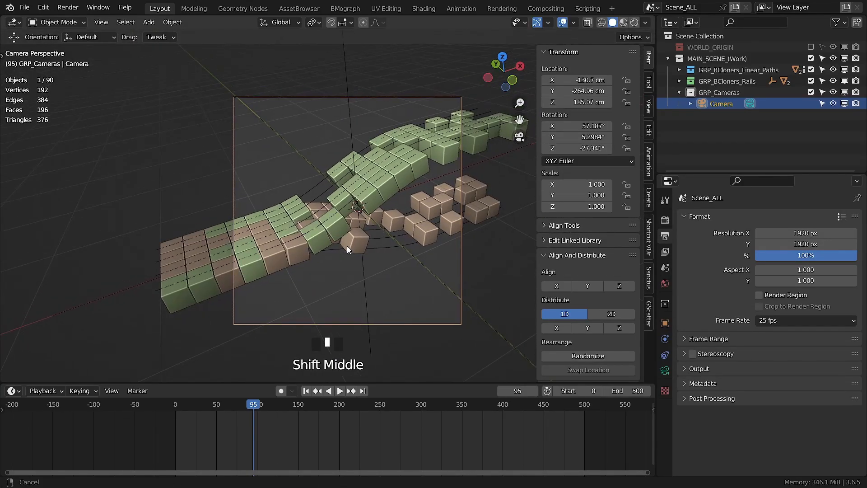
{"action": "key", "text": "space"}
{"action": "key", "text": "space"}
Step: Set the camera's passepartout opacity to 0.99 in its viewport display settings
{"action": "left_click", "coordinate": [665, 370]}
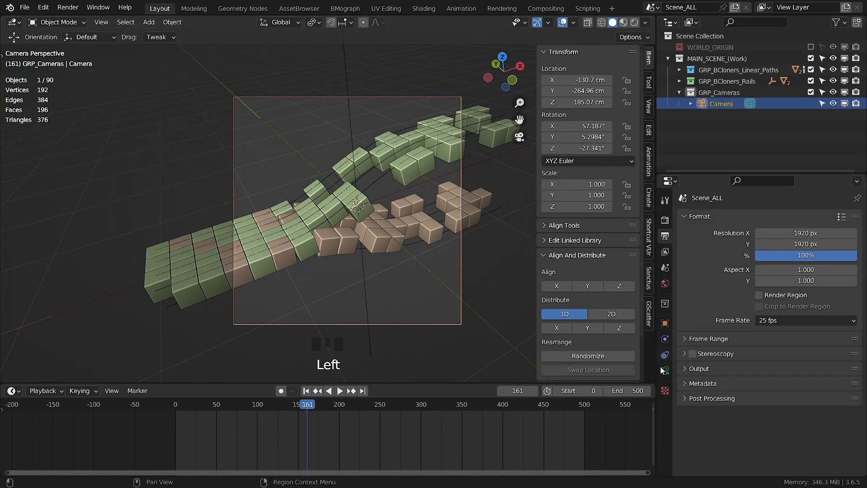
{"action": "scroll", "coordinate": [795, 399], "scroll_direction": "down", "scroll_amount": 2}
{"action": "left_click", "coordinate": [803, 463]}
{"action": "type", "text": "0.99"}
{"action": "key", "text": "Return"}
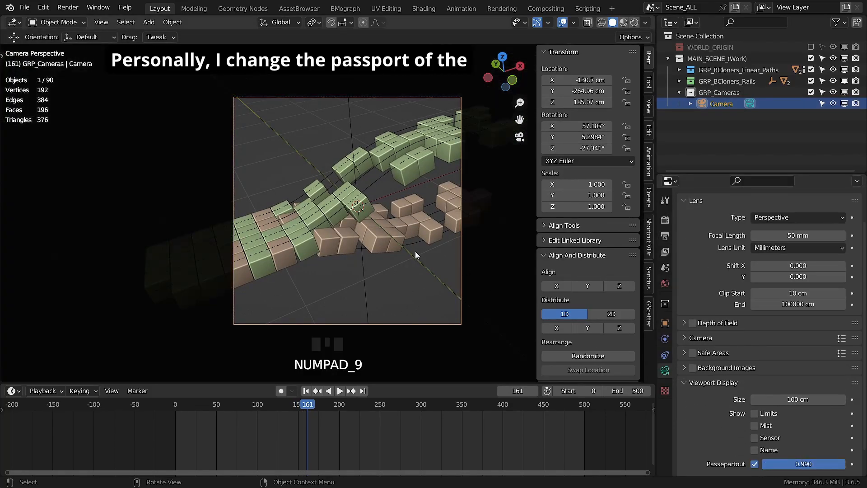
Step: At frame 202, fine-tune the camera location to about X -141.1, Y -253.6, Z 203.8 cm
{"action": "left_click_drag", "start_coordinate": [309, 405], "coordinate": [340, 416]}
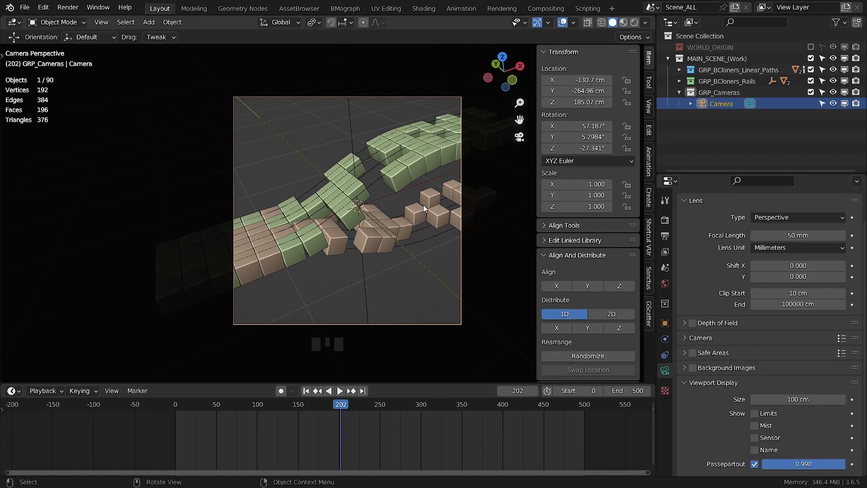
{"action": "left_click_drag", "start_coordinate": [577, 92], "coordinate": [599, 92], "text": "shift"}
{"action": "left_click_drag", "start_coordinate": [577, 102], "coordinate": [534, 80], "text": "shift"}
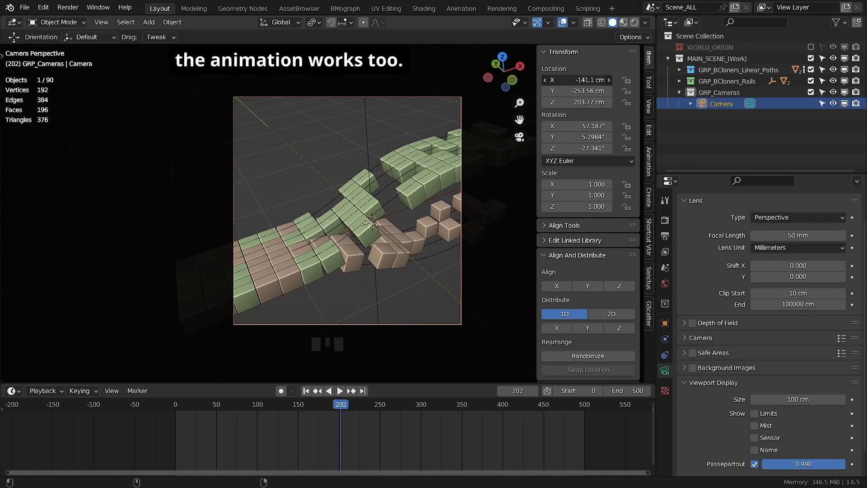
Step: Play the animation from about frame 50 through the camera to check the rails' motion within the square frame
{"action": "left_click_drag", "start_coordinate": [183, 407], "coordinate": [219, 407]}
{"action": "key", "text": "space"}
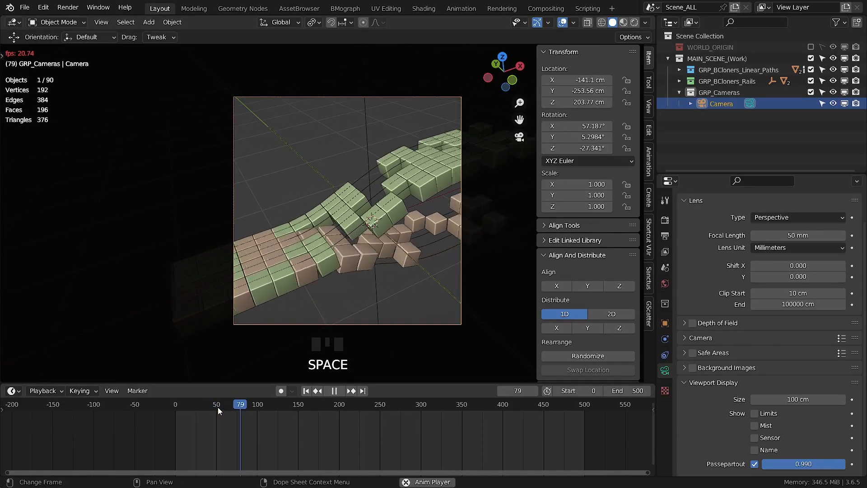
{"action": "left_click", "coordinate": [334, 307]}
{"action": "left_click", "coordinate": [354, 259]}
{"action": "left_click", "coordinate": [353, 258]}
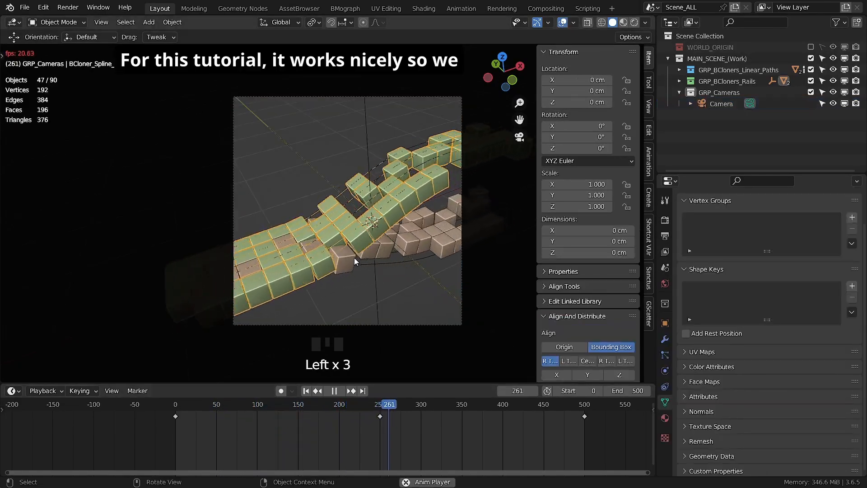
{"action": "left_click", "coordinate": [361, 267]}
{"action": "left_click", "coordinate": [398, 298]}
{"action": "left_click", "coordinate": [399, 298]}
{"action": "key", "text": "space"}
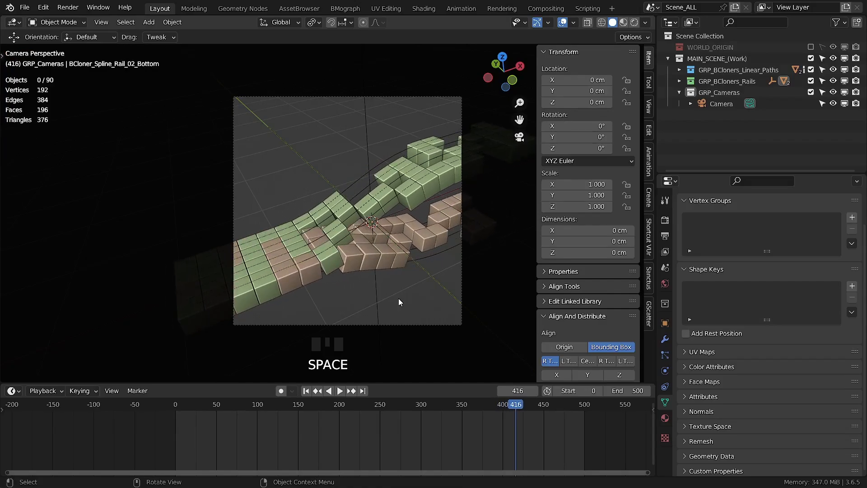
Step: Reorder the outliner so the GRP_Cameras collection comes first inside MAIN_SCENE_(Work)
{"action": "key", "text": "n"}
{"action": "left_click", "coordinate": [680, 92]}
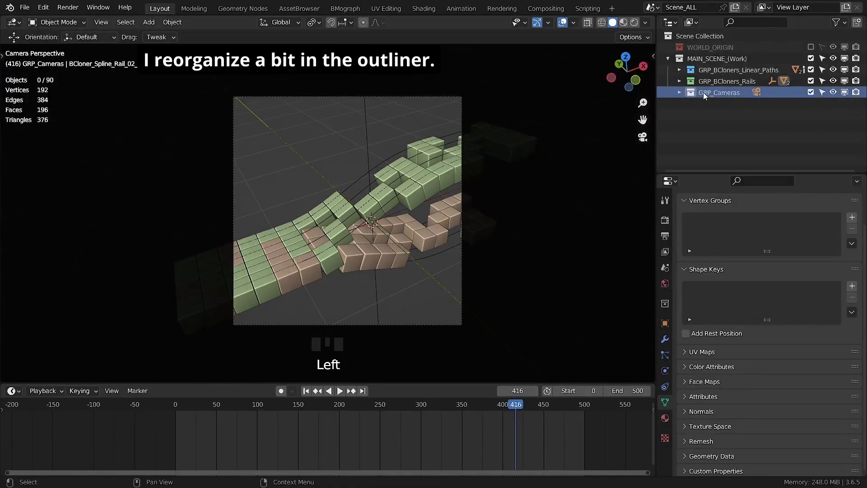
{"action": "left_click_drag", "start_coordinate": [704, 92], "coordinate": [715, 66]}
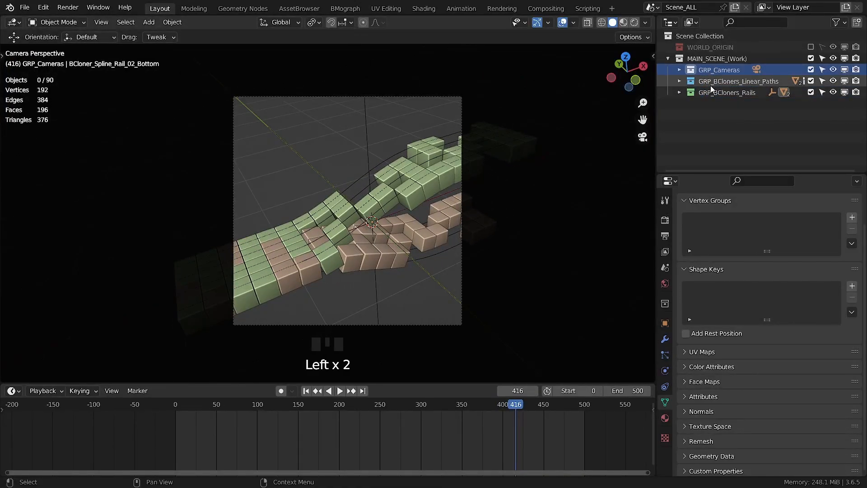
Step: Duplicate BezierCurve_01.001 from GRP_BezierCurve_02 in place and move the copy directly into MAIN_SCENE_(Work)
{"action": "left_click", "coordinate": [679, 80]}
{"action": "left_click", "coordinate": [691, 92]}
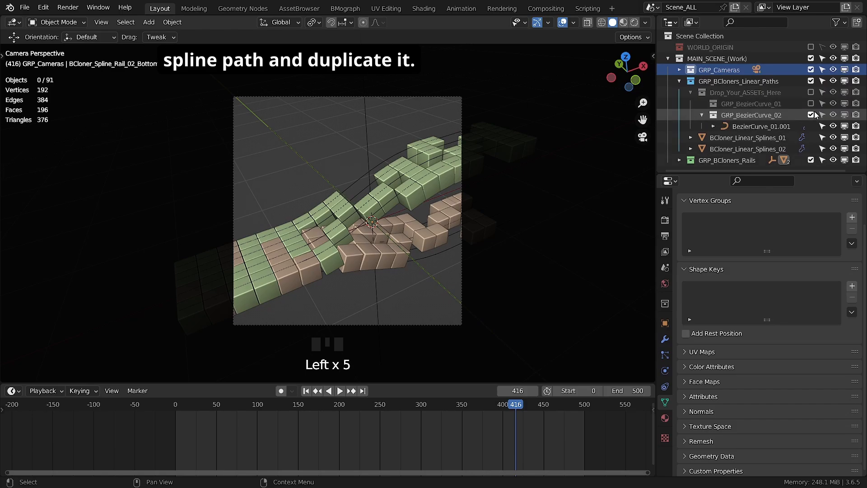
{"action": "left_click", "coordinate": [764, 127]}
{"action": "key", "text": "shift+d"}
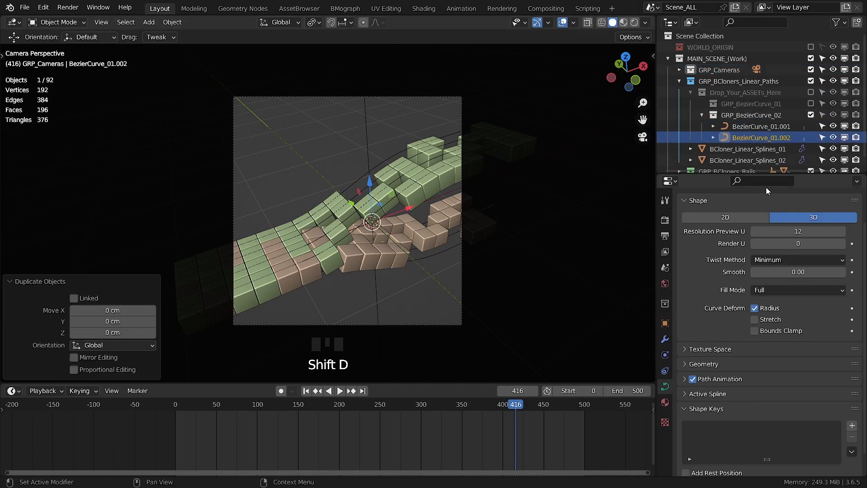
{"action": "left_click_drag", "start_coordinate": [752, 138], "coordinate": [750, 58]}
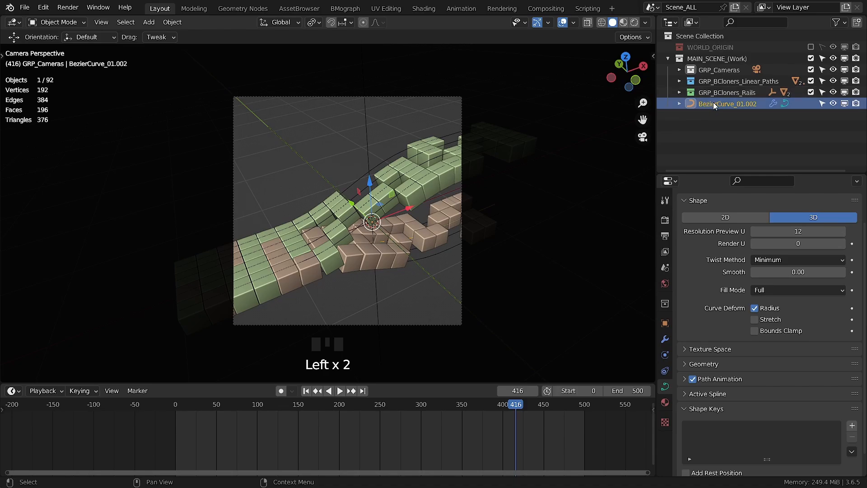
Step: Create a GRP_Ground collection inside MAIN_SCENE_(Work) and rename the duplicated curve BezierCurve_Ground
{"action": "left_click", "coordinate": [718, 60]}
{"action": "right_click", "coordinate": [718, 59]}
{"action": "left_click", "coordinate": [715, 59]}
{"action": "double_click", "coordinate": [710, 105]}
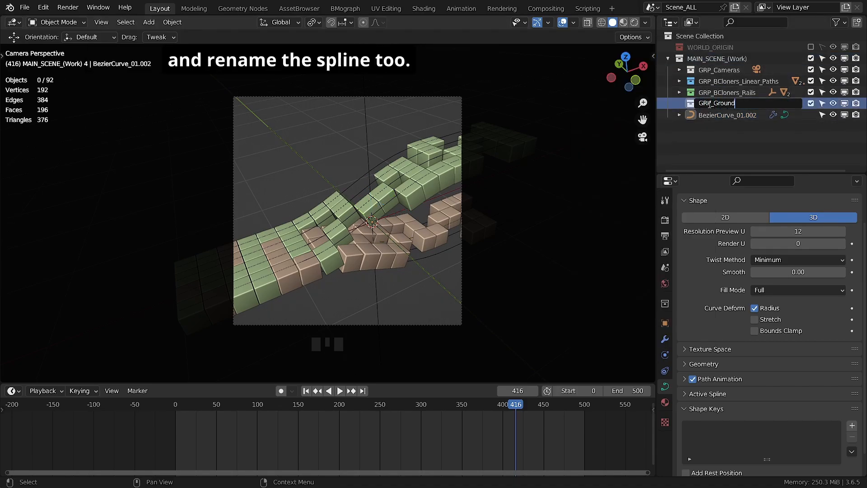
{"action": "left_click", "coordinate": [711, 116]}
{"action": "key", "text": "F2"}
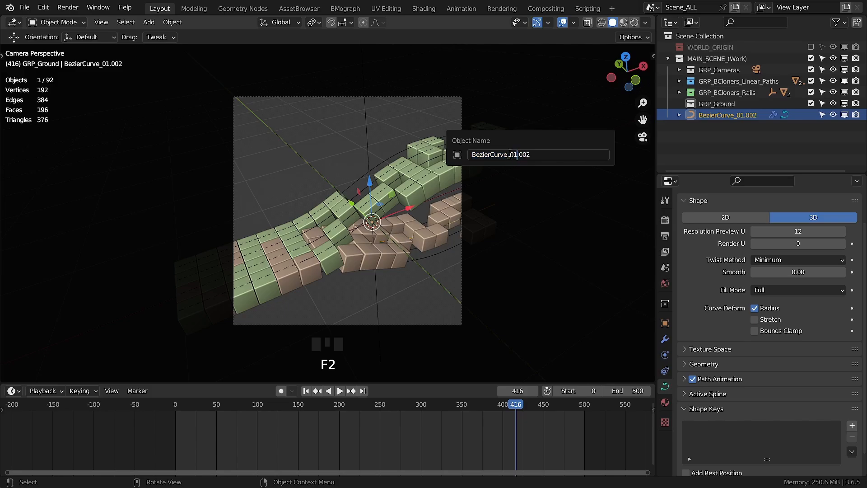
{"action": "middle_click_drag", "start_coordinate": [538, 156], "coordinate": [410, 228]}
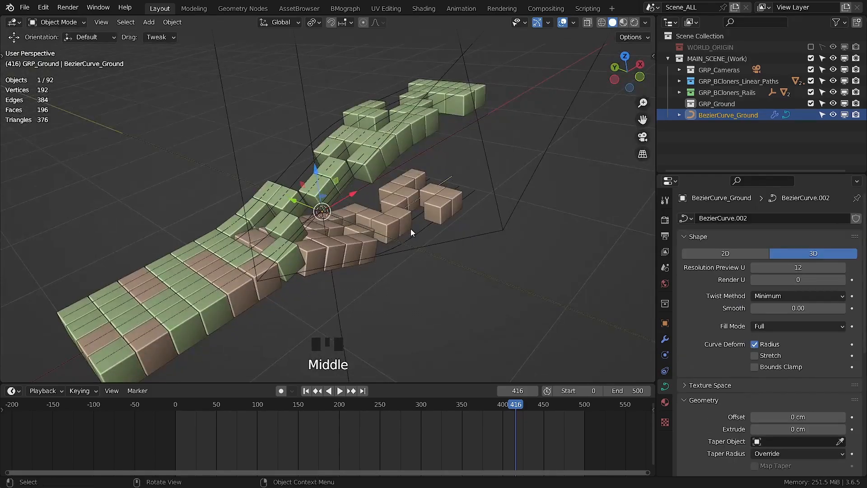
Step: Add a second Geometry Nodes modifier to BezierCurve_Ground with a new node group named GN_Quick_Loft
{"action": "left_click", "coordinate": [665, 338]}
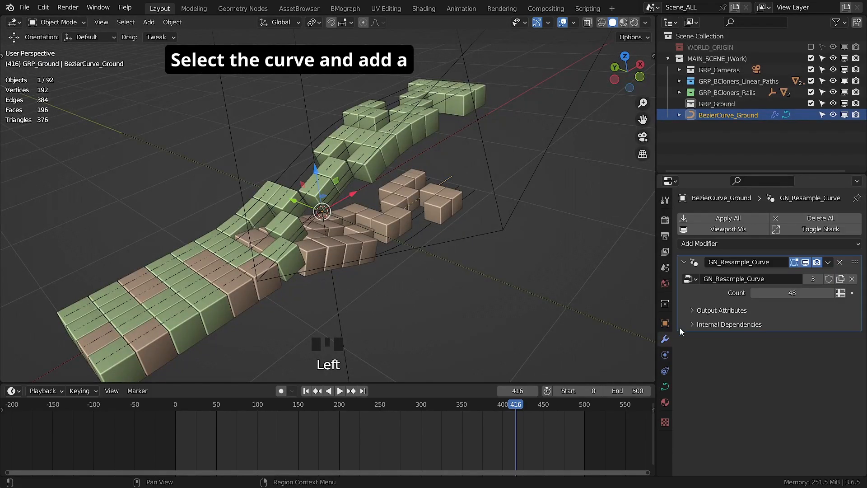
{"action": "left_click", "coordinate": [685, 262]}
{"action": "left_click", "coordinate": [720, 245]}
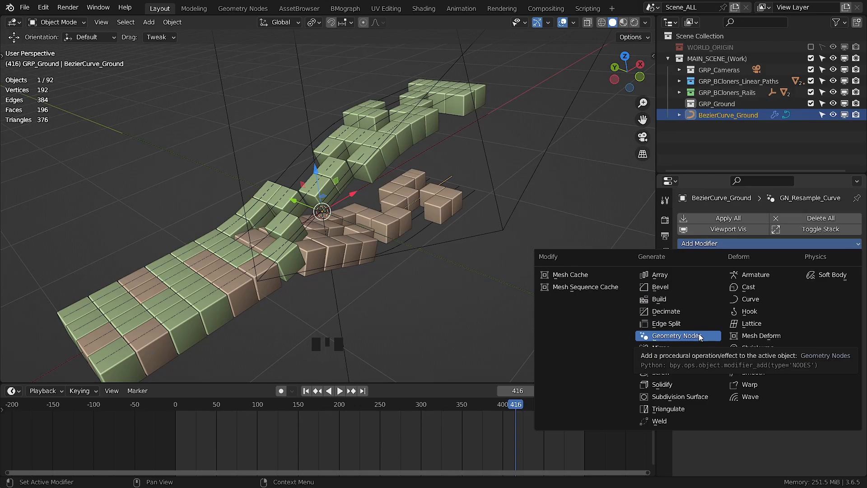
{"action": "left_click", "coordinate": [700, 337]}
{"action": "left_click", "coordinate": [787, 295]}
{"action": "double_click", "coordinate": [789, 299]}
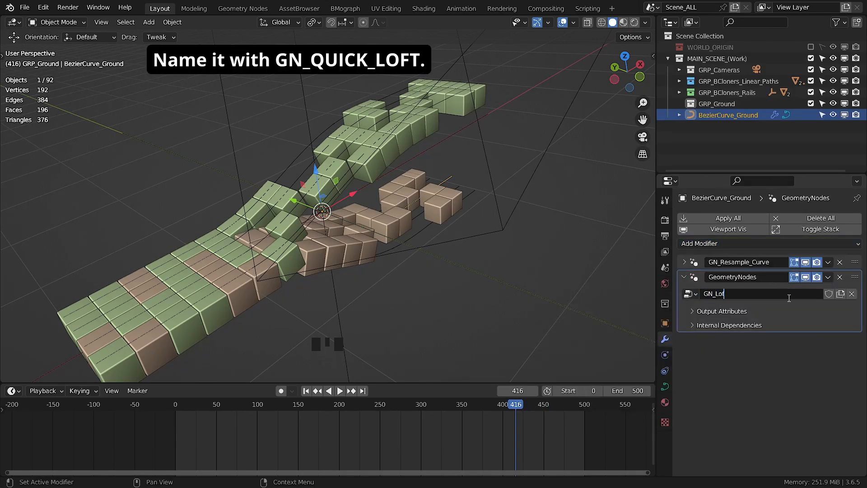
{"action": "type", "text": "GN_Quick_lO"}
{"action": "key", "text": "BackSpace"}
{"action": "key", "text": "BackSpace"}
{"action": "type", "text": "Loft"}
{"action": "key", "text": "Return"}
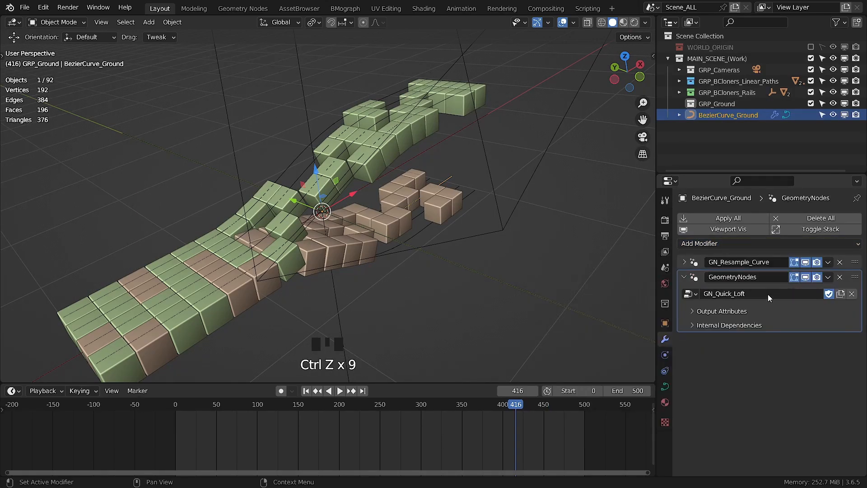
{"action": "left_click", "coordinate": [771, 308]}
Step: Open GN_Quick_Loft for node editing and insert a Curve to Mesh node between the group input and output
{"action": "left_click", "coordinate": [243, 8]}
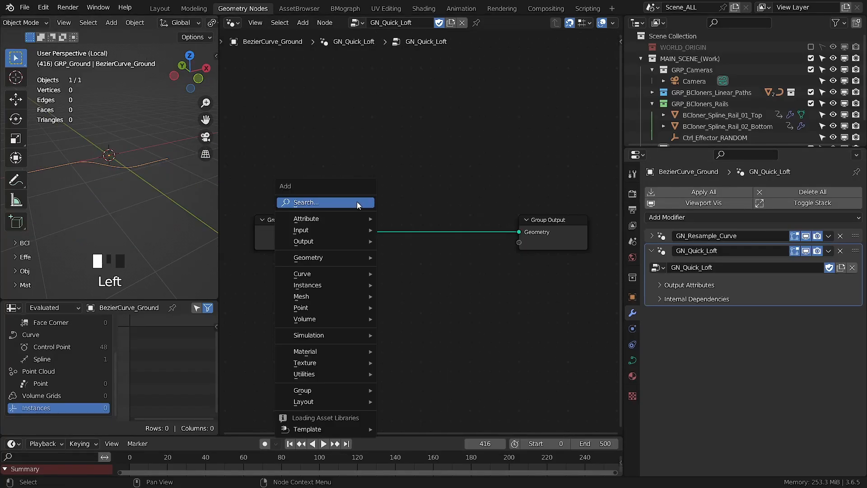
{"action": "type", "text": "curve to"}
{"action": "key", "text": "Return"}
{"action": "left_click", "coordinate": [402, 216]}
Step: Add a Curve Line node and connect it to the Profile Curve of Curve to Mesh
{"action": "middle_click_drag", "start_coordinate": [412, 246], "coordinate": [455, 211]}
{"action": "left_click_drag", "start_coordinate": [445, 210], "coordinate": [406, 261]}
{"action": "type", "text": "li"}
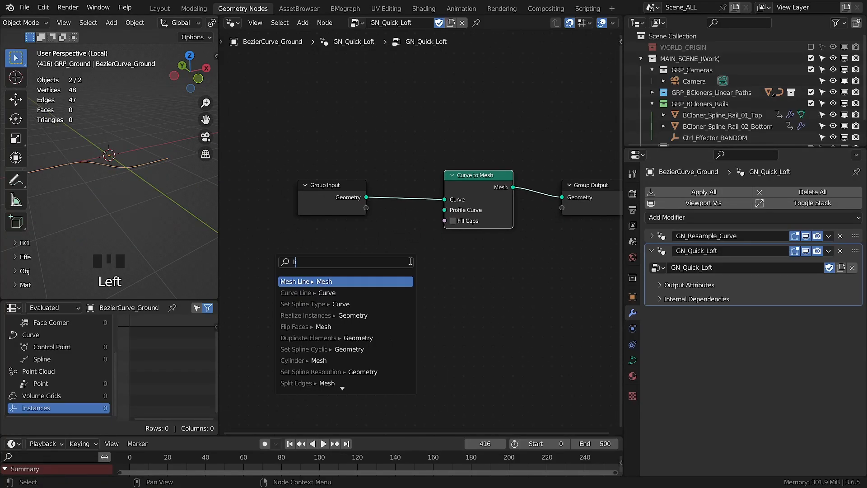
{"action": "left_click", "coordinate": [348, 294]}
{"action": "left_click", "coordinate": [348, 294]}
Step: Set the Curve Line's start X to -120 cm, end X to 130 cm and end Z to 0 cm, and leave local view
{"action": "middle_click_drag", "start_coordinate": [122, 199], "coordinate": [140, 222]}
{"action": "double_click", "coordinate": [370, 361]}
{"action": "type", "text": "00"}
{"action": "key", "text": "Return"}
{"action": "left_click_drag", "start_coordinate": [371, 352], "coordinate": [398, 352]}
{"action": "left_click_drag", "start_coordinate": [371, 342], "coordinate": [426, 342]}
{"action": "left_click_drag", "start_coordinate": [368, 302], "coordinate": [343, 302]}
{"action": "key", "text": "KP_Divide"}
{"action": "key", "text": "KP_0"}
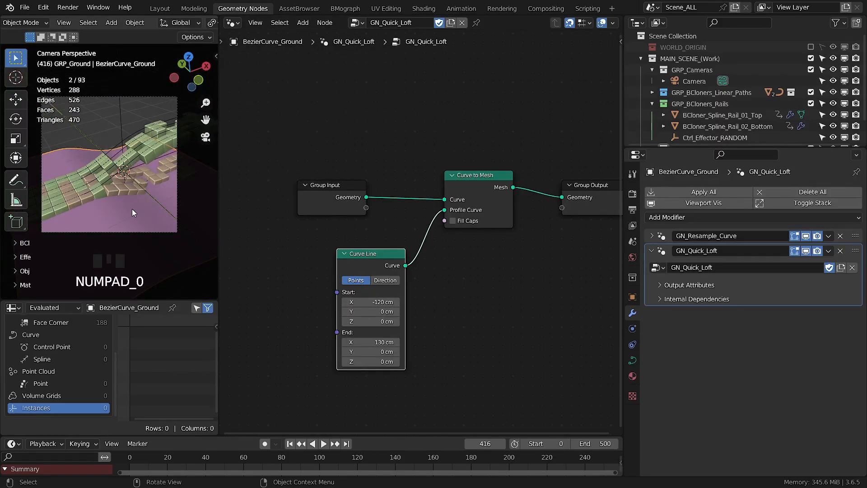
Step: Lower the ground curve along Z and widen its profile line to start X -810 cm and end X 95 cm
{"action": "key", "text": "g"}
{"action": "key", "text": "z"}
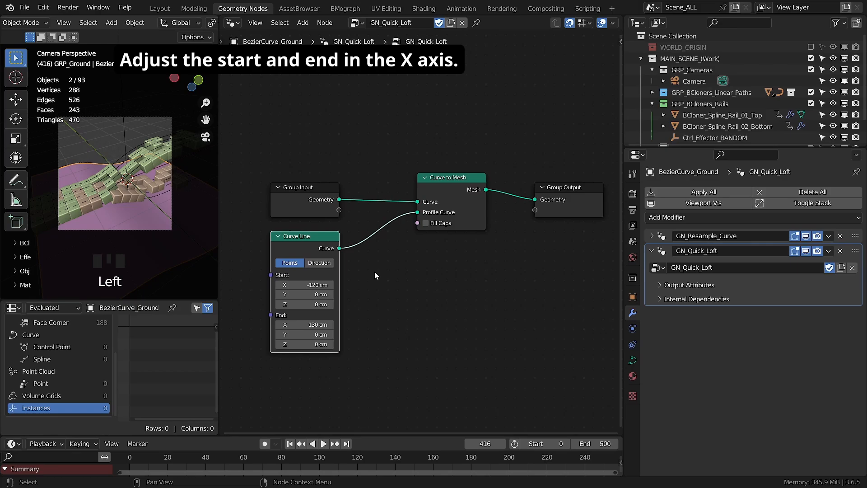
{"action": "middle_click_drag", "start_coordinate": [375, 272], "coordinate": [440, 269]}
{"action": "scroll", "coordinate": [440, 269], "scroll_direction": "up", "scroll_amount": 2}
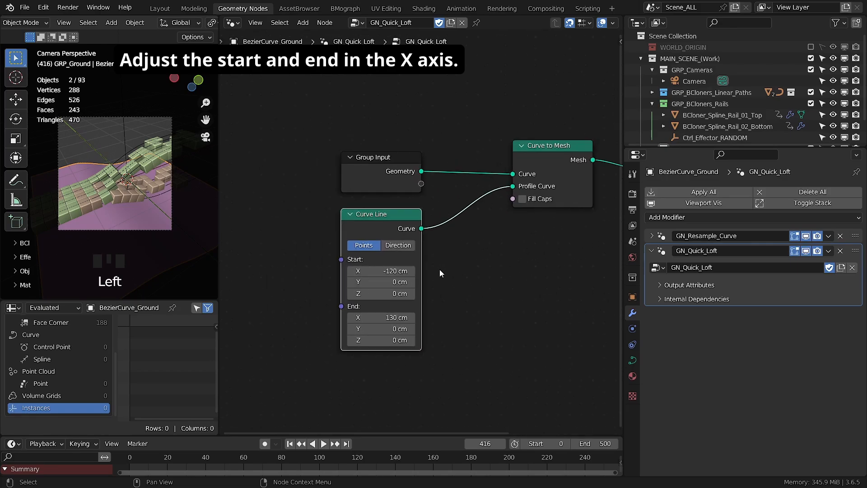
{"action": "left_click_drag", "start_coordinate": [356, 276], "coordinate": [316, 276]}
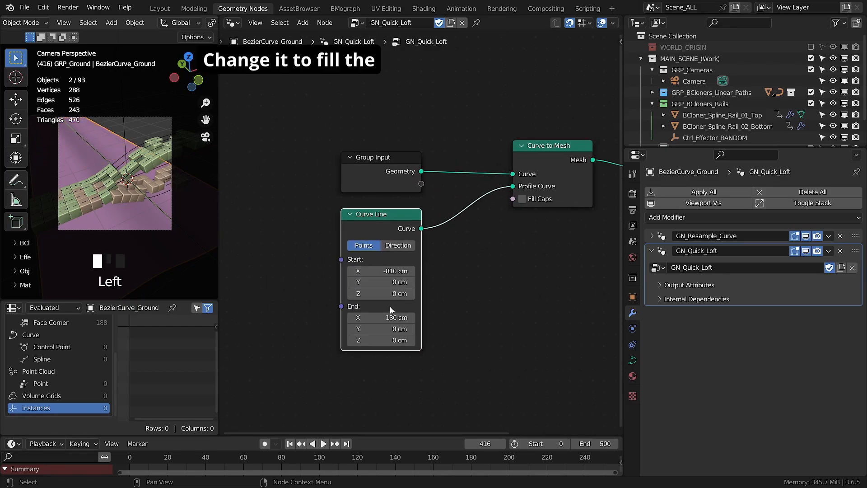
{"action": "left_click_drag", "start_coordinate": [391, 318], "coordinate": [393, 317]}
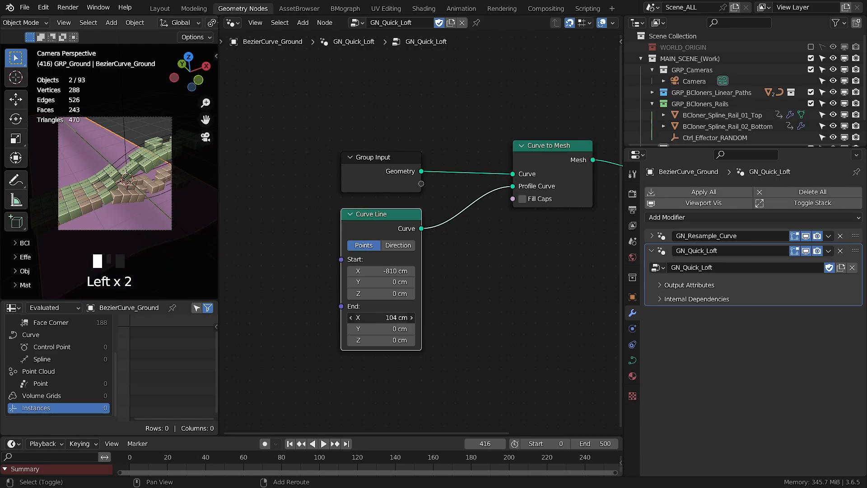
Step: Insert an MTK_Spline_Linear_Extend node between Group Input and Curve to Mesh, with its linear extension set to 4.270
{"action": "scroll", "coordinate": [392, 317], "scroll_direction": "down", "scroll_amount": 2}
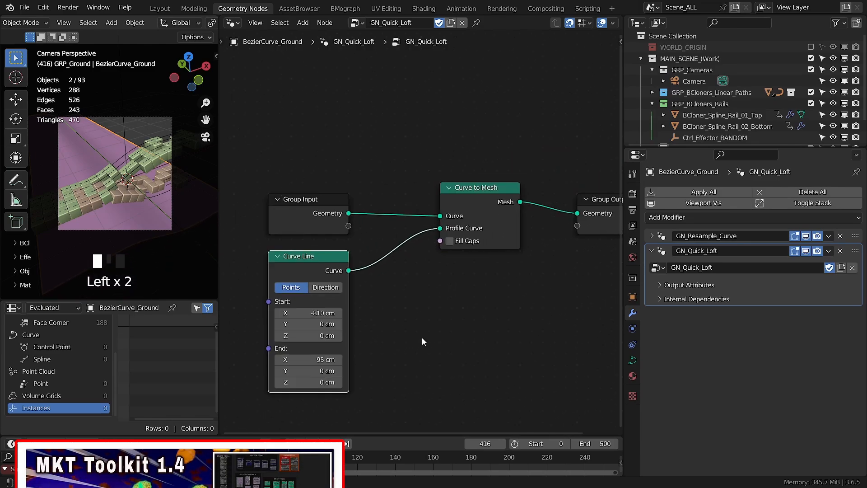
{"action": "key", "text": "shift+a"}
{"action": "left_click", "coordinate": [512, 174]}
{"action": "type", "text": "ext"}
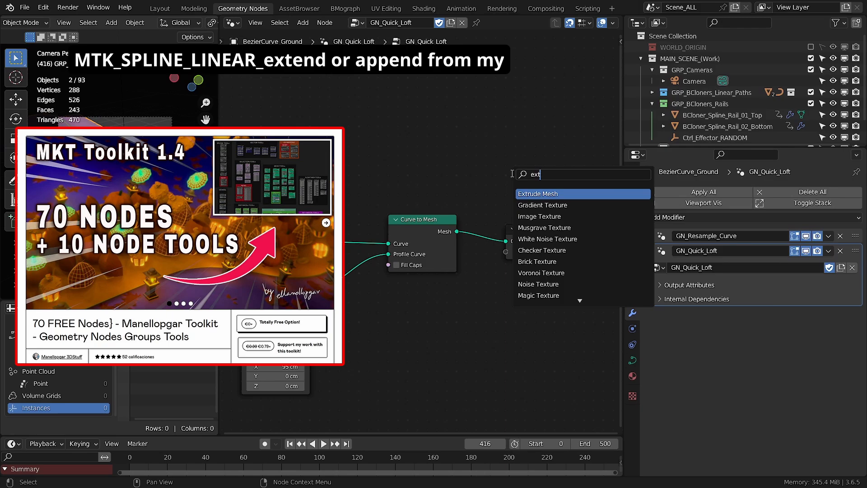
{"action": "type", "text": "e"}
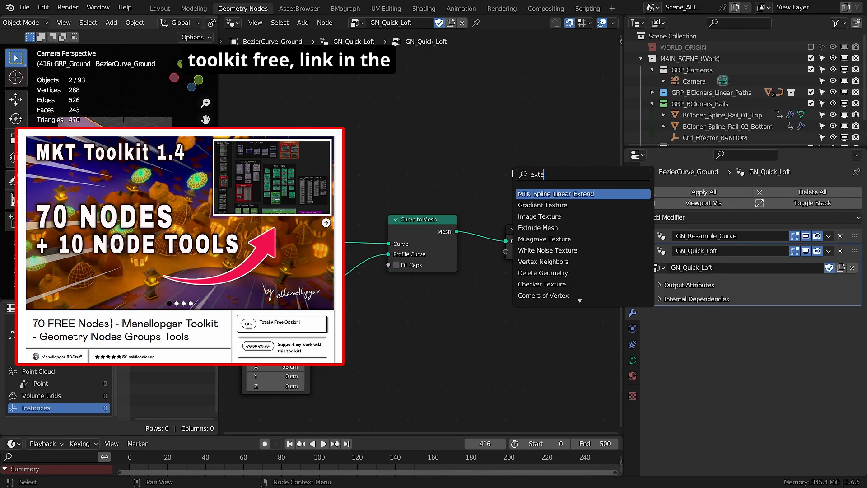
{"action": "key", "text": "Return"}
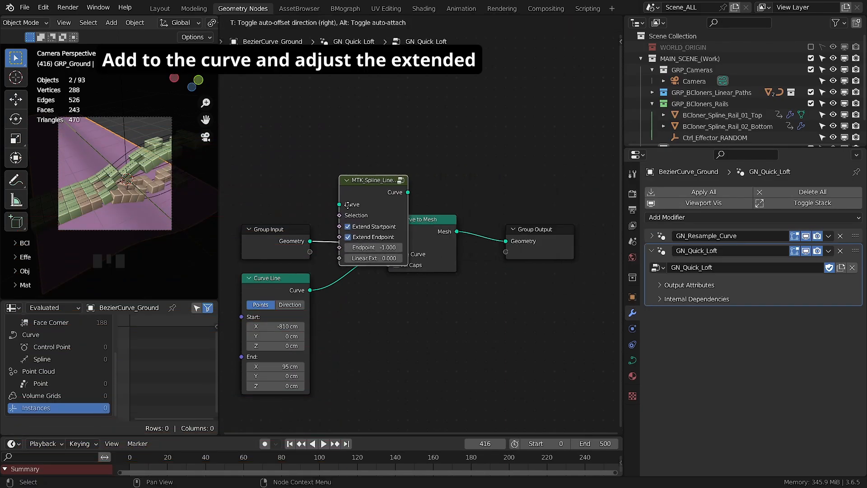
{"action": "left_click", "coordinate": [348, 204]}
{"action": "left_click_drag", "start_coordinate": [291, 229], "coordinate": [281, 190]}
{"action": "left_click_drag", "start_coordinate": [367, 193], "coordinate": [367, 174]}
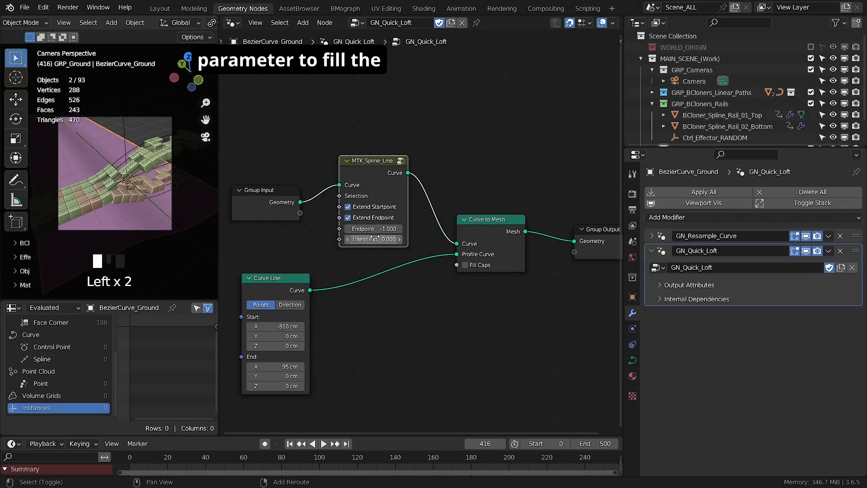
{"action": "left_click_drag", "start_coordinate": [373, 239], "coordinate": [416, 239], "text": "shift"}
Step: Move the BezierCurve_Ground object into the GRP_Ground collection
{"action": "left_click_drag", "start_coordinate": [667, 148], "coordinate": [686, 252]}
{"action": "left_click", "coordinate": [686, 163]}
{"action": "left_click_drag", "start_coordinate": [686, 165], "coordinate": [692, 150]}
Step: Rename the ground curve GN_Spline_Ground and duplicate it within GRP_Ground
{"action": "double_click", "coordinate": [719, 161]}
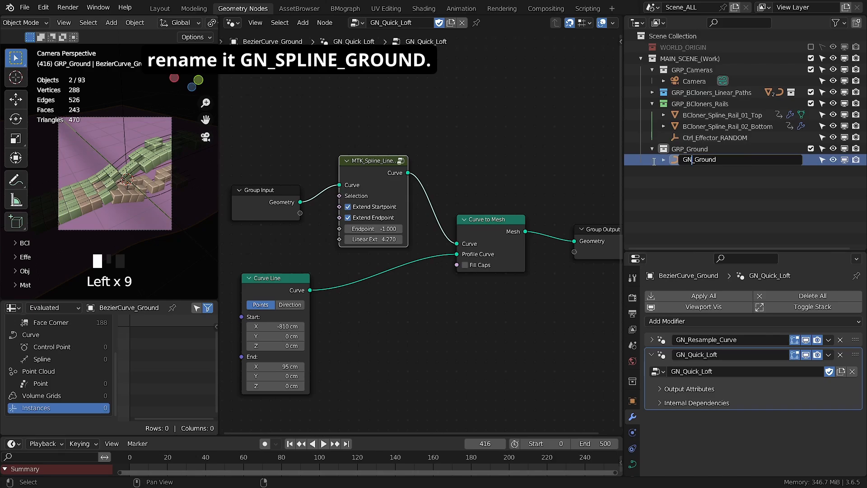
{"action": "key", "text": "BackSpace"}
{"action": "key", "text": "BackSpace"}
{"action": "key", "text": "BackSpace"}
{"action": "key", "text": "BackSpace"}
{"action": "key", "text": "BackSpace"}
{"action": "type", "text": "pline"}
{"action": "key", "text": "Return"}
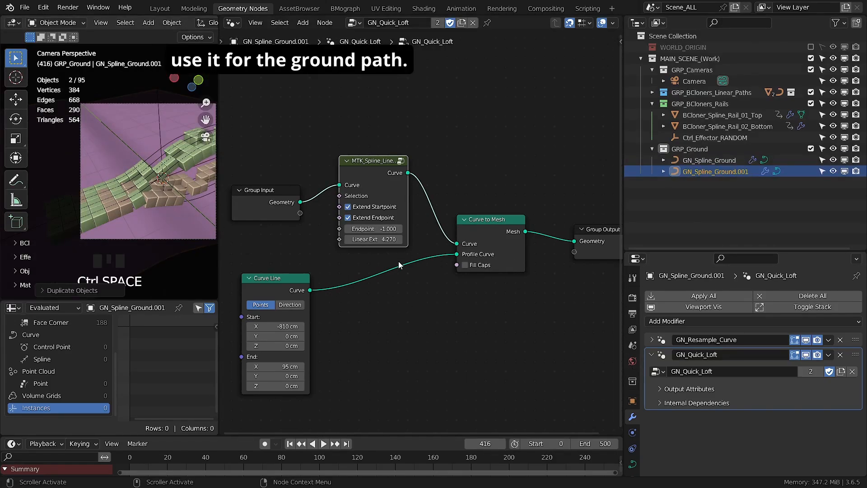
Step: Add an MTK_Combine XYZ Meters node with X -810 cm and connect it to the Curve Line's Start
{"action": "middle_click_drag", "start_coordinate": [399, 262], "coordinate": [471, 255]}
{"action": "left_click_drag", "start_coordinate": [350, 282], "coordinate": [447, 268]}
{"action": "scroll", "coordinate": [394, 281], "scroll_direction": "up", "scroll_amount": 2}
{"action": "key", "text": "shift+a"}
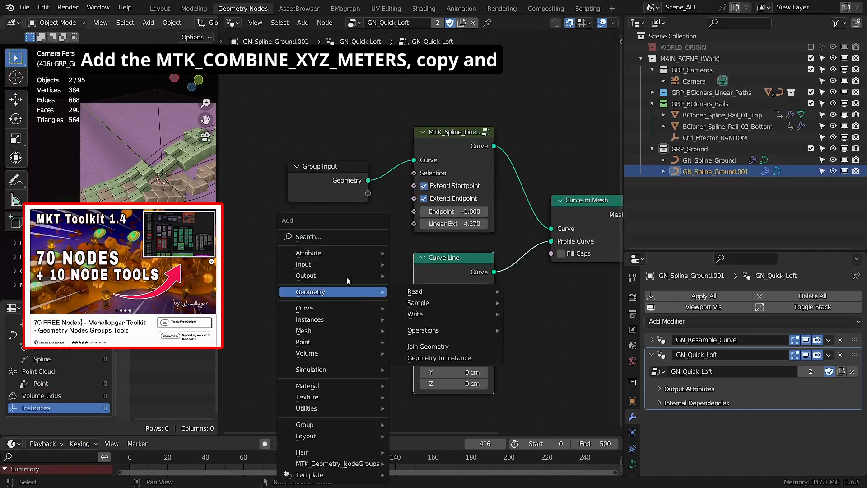
{"action": "left_click", "coordinate": [312, 237]}
{"action": "type", "text": "comb"}
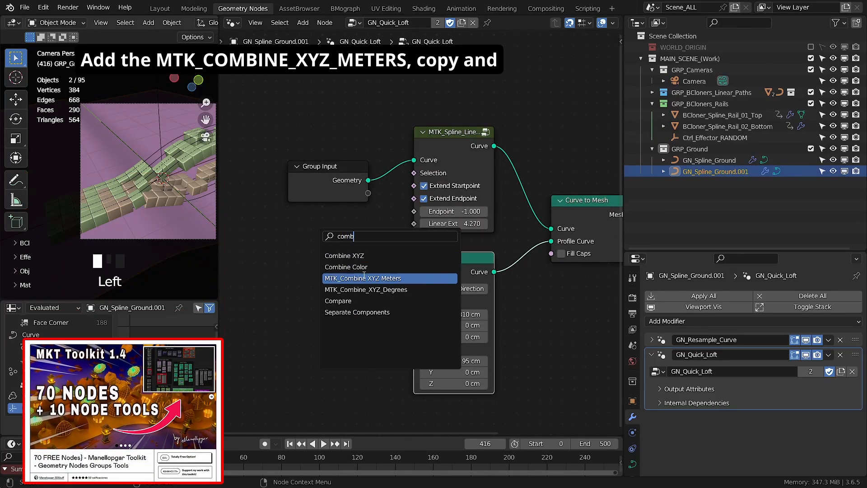
{"action": "left_click", "coordinate": [364, 278]}
{"action": "left_click", "coordinate": [307, 271]}
{"action": "key", "text": "ctrl+c"}
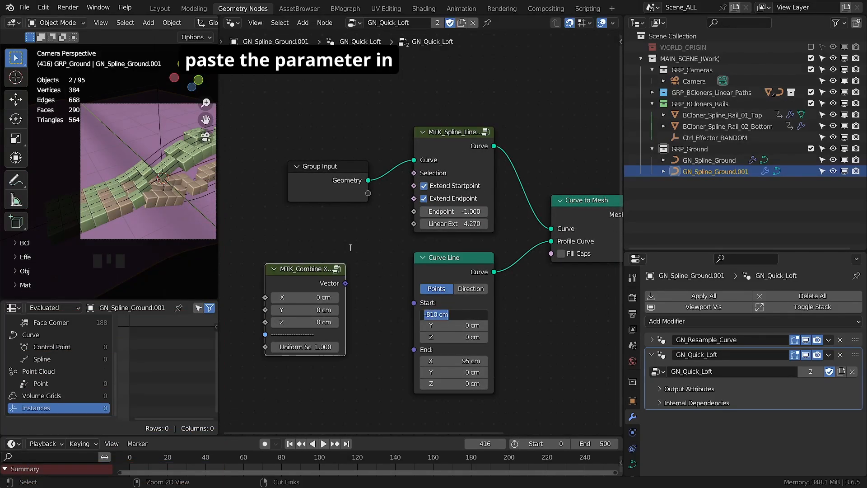
{"action": "key", "text": "ctrl+v"}
{"action": "left_click_drag", "start_coordinate": [345, 284], "coordinate": [414, 302]}
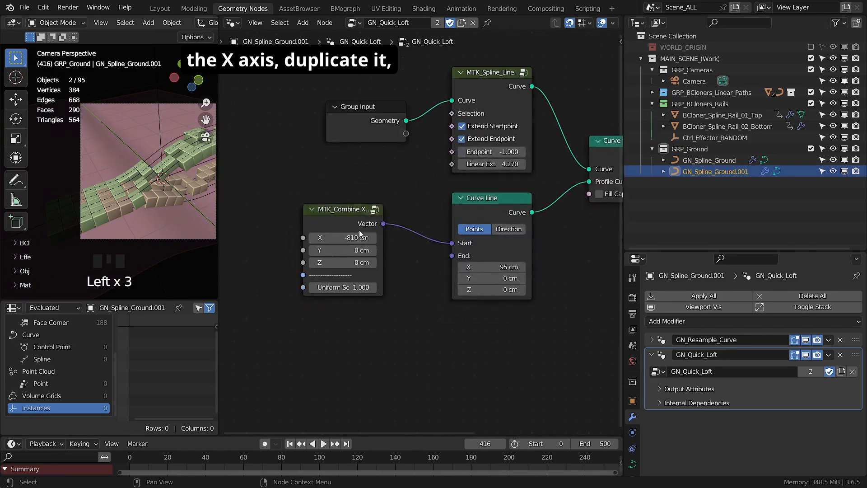
Step: Duplicate the MTK_Combine XYZ Meters node, give it the end value X 95 cm, and connect it to the Curve Line's End
{"action": "key", "text": "shift+d"}
{"action": "left_click", "coordinate": [351, 339]}
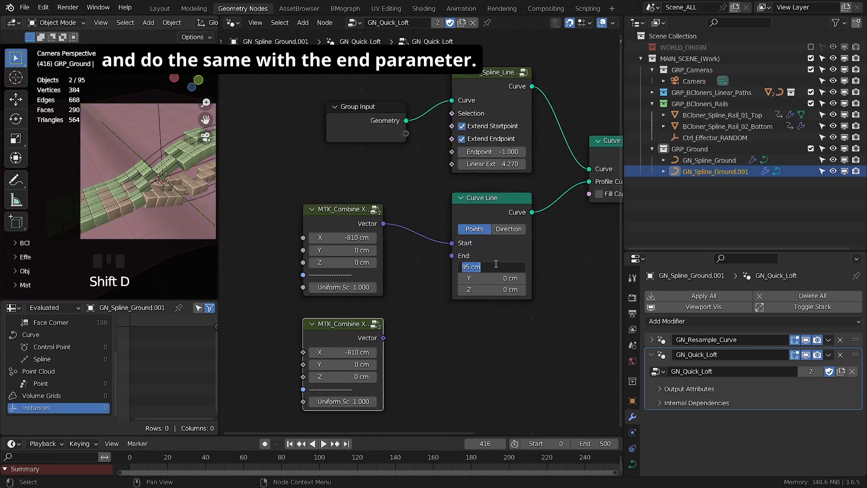
{"action": "left_click", "coordinate": [382, 350]}
{"action": "left_click_drag", "start_coordinate": [383, 338], "coordinate": [452, 256]}
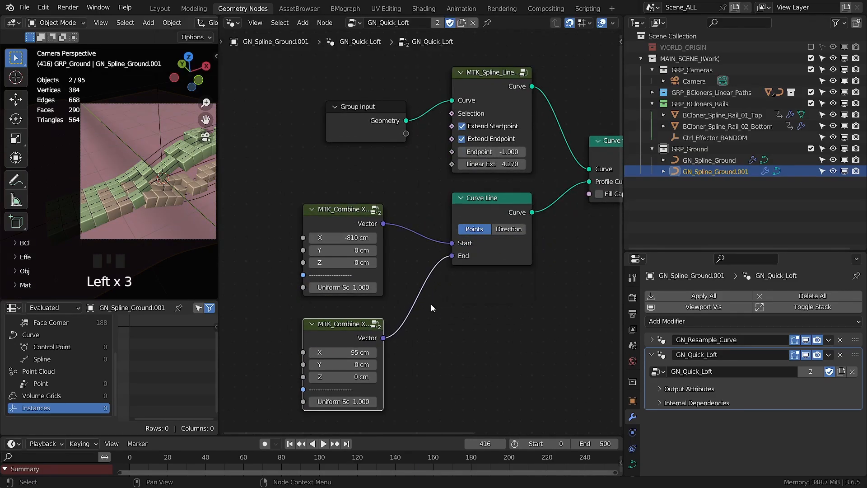
Step: Expose the X values of both MTK_Combine XYZ Meters nodes as group inputs through separate Group Input nodes
{"action": "middle_click_drag", "start_coordinate": [302, 240], "coordinate": [410, 207]}
{"action": "left_click_drag", "start_coordinate": [410, 204], "coordinate": [244, 201]}
{"action": "left_click", "coordinate": [271, 201]}
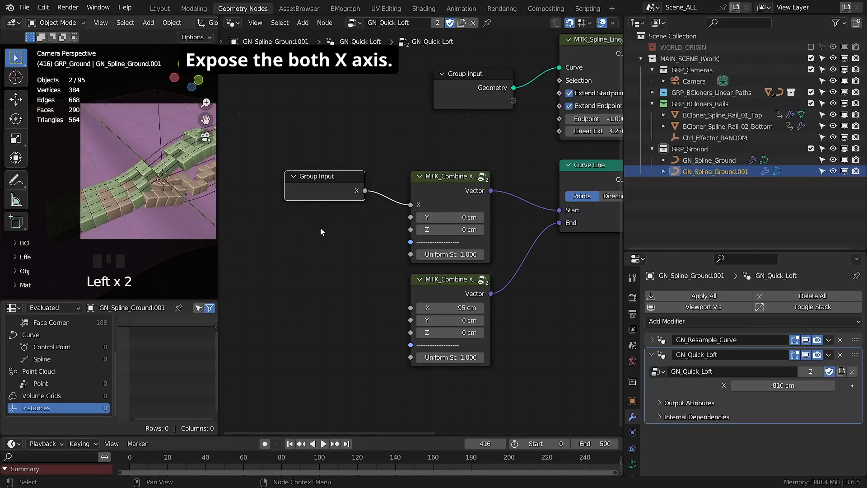
{"action": "left_click", "coordinate": [321, 228]}
{"action": "left_click_drag", "start_coordinate": [411, 307], "coordinate": [262, 307]}
{"action": "left_click", "coordinate": [280, 304]}
{"action": "left_click", "coordinate": [347, 324]}
{"action": "left_click", "coordinate": [353, 255]}
Step: Rename the two X group inputs of GN_Quick_Loft to Left Extrude and Right Extrude
{"action": "key", "text": "n"}
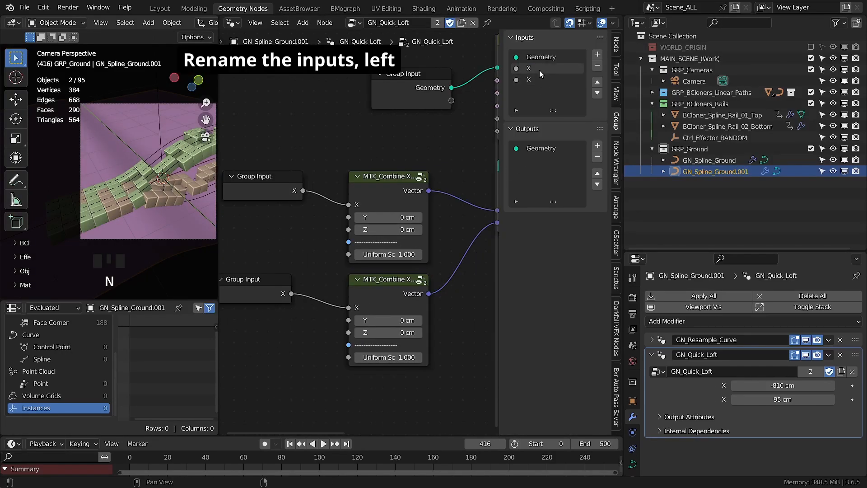
{"action": "left_click", "coordinate": [539, 69]}
{"action": "left_click", "coordinate": [568, 151]}
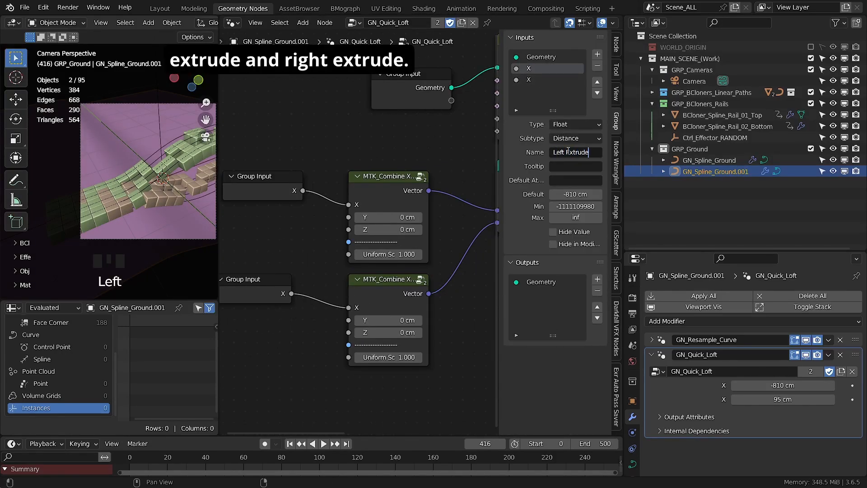
{"action": "type", "text": "Left Extrude"}
{"action": "left_click", "coordinate": [538, 80]}
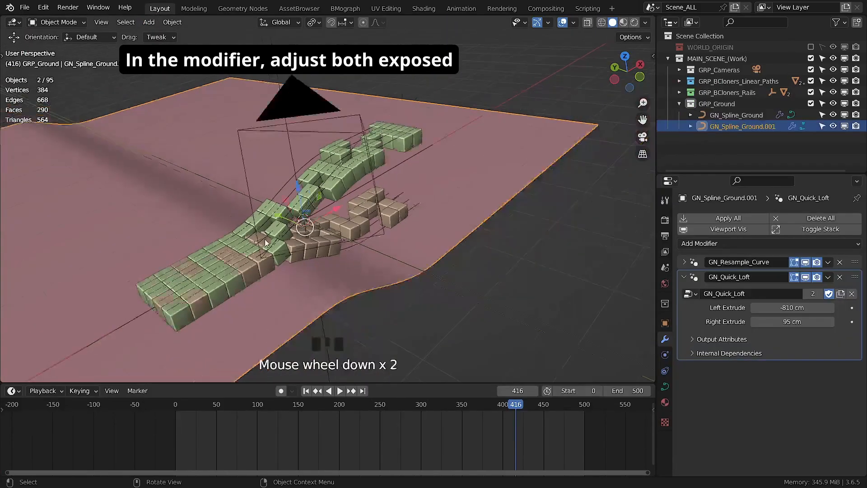
Step: Set GN_Spline_Ground.001's Left Extrude to -61 cm and Right Extrude to 34.6 cm, and lower GN_Spline_Ground slightly along Z
{"action": "middle_click_drag", "start_coordinate": [289, 253], "coordinate": [316, 244]}
{"action": "left_click_drag", "start_coordinate": [777, 308], "coordinate": [811, 307], "text": "shift"}
{"action": "left_click", "coordinate": [354, 270]}
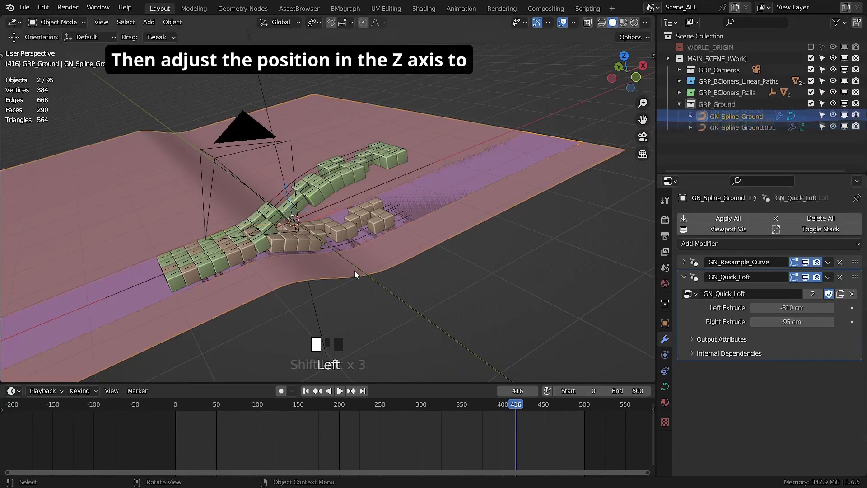
{"action": "key", "text": "g"}
{"action": "key", "text": "z"}
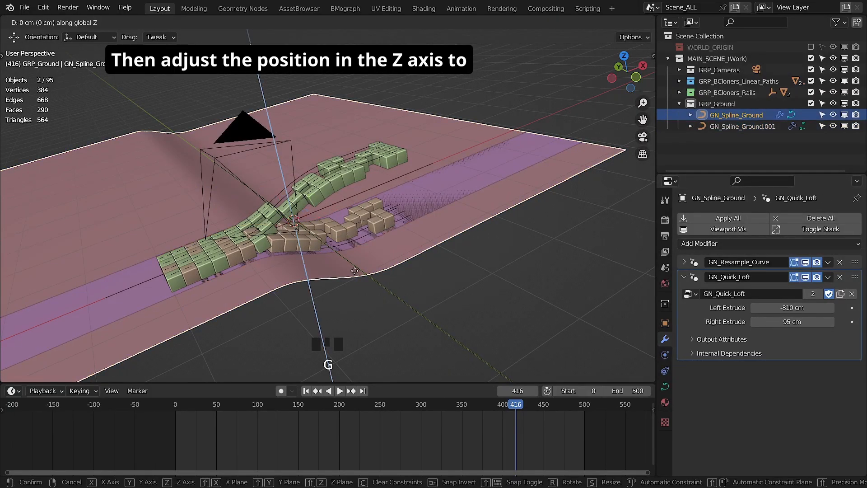
{"action": "left_click", "coordinate": [358, 273]}
Step: Collapse the GN_Quick_Loft modifier of GN_Spline_Ground.001 and add a Solidify modifier
{"action": "left_click", "coordinate": [413, 213]}
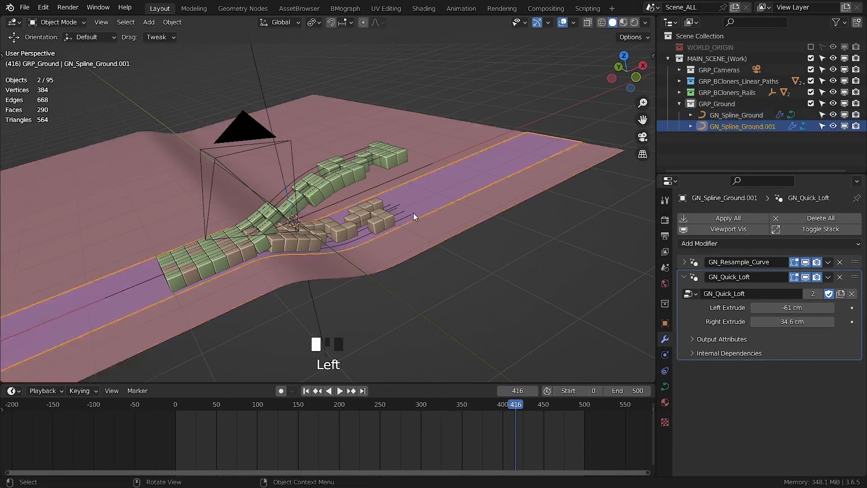
{"action": "left_click", "coordinate": [684, 277]}
{"action": "left_click", "coordinate": [700, 244]}
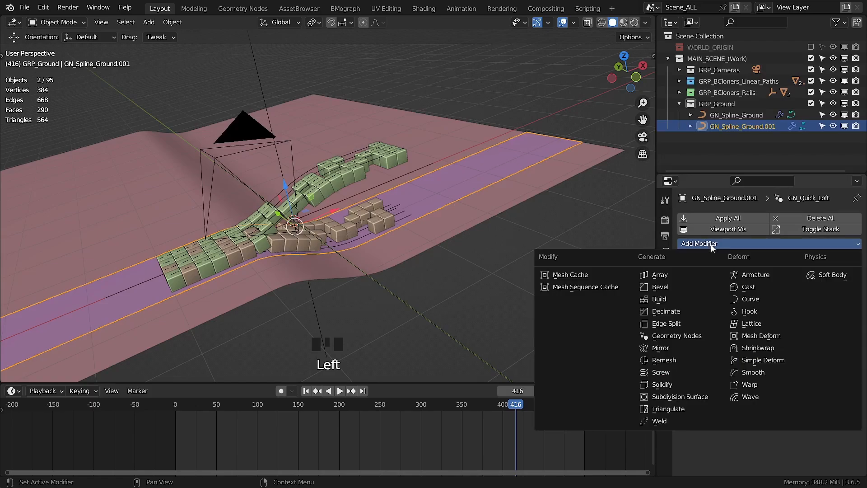
{"action": "left_click", "coordinate": [650, 381]}
Step: Raise GN_Spline_Ground.001 about 0.62 cm along Z, and set its Solidify modifier to Fill the rim without Even Thickness
{"action": "scroll", "coordinate": [368, 283], "scroll_direction": "up", "scroll_amount": 2}
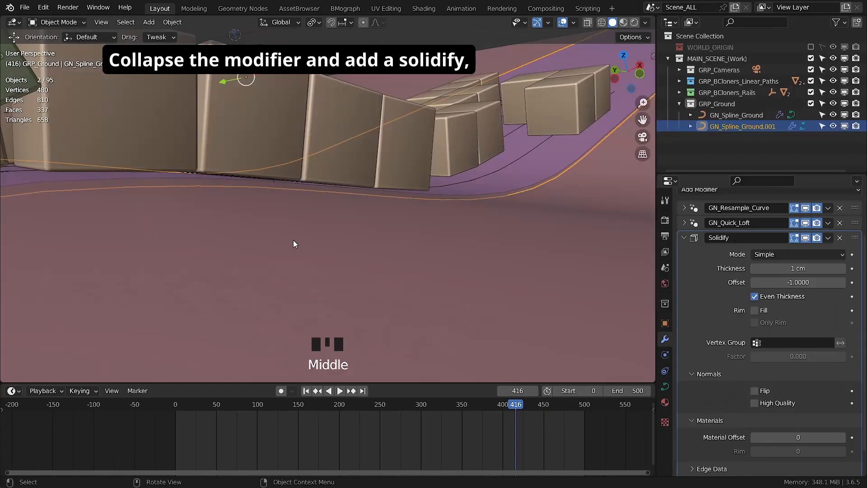
{"action": "key", "text": "g"}
{"action": "key", "text": "z"}
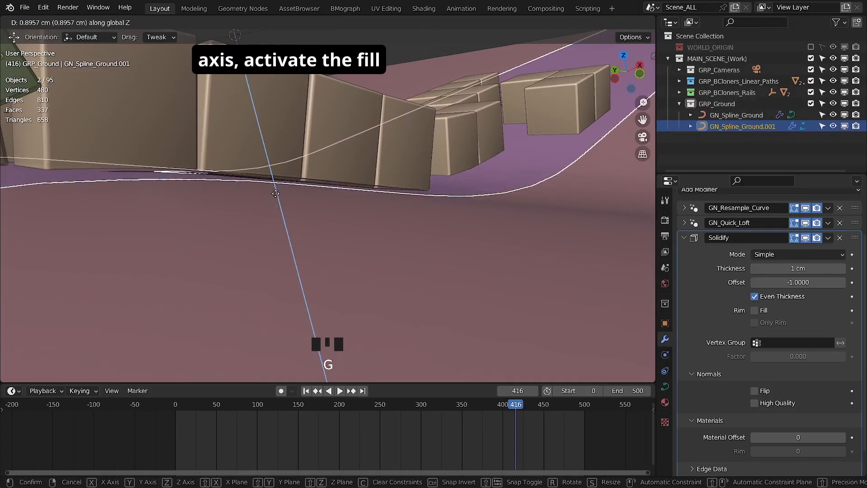
{"action": "left_click", "coordinate": [277, 207]}
{"action": "left_click", "coordinate": [755, 296]}
{"action": "left_click", "coordinate": [754, 311]}
Step: Set the Left Extrude of GN_Spline_Ground.001 to -47.9 cm, judging the strip's width from the camera view
{"action": "middle_click_drag", "start_coordinate": [253, 266], "coordinate": [142, 260]}
{"action": "scroll", "coordinate": [192, 234], "scroll_direction": "down", "scroll_amount": 4}
{"action": "scroll", "coordinate": [357, 302], "scroll_direction": "down", "scroll_amount": 1}
{"action": "key", "text": "KP_0"}
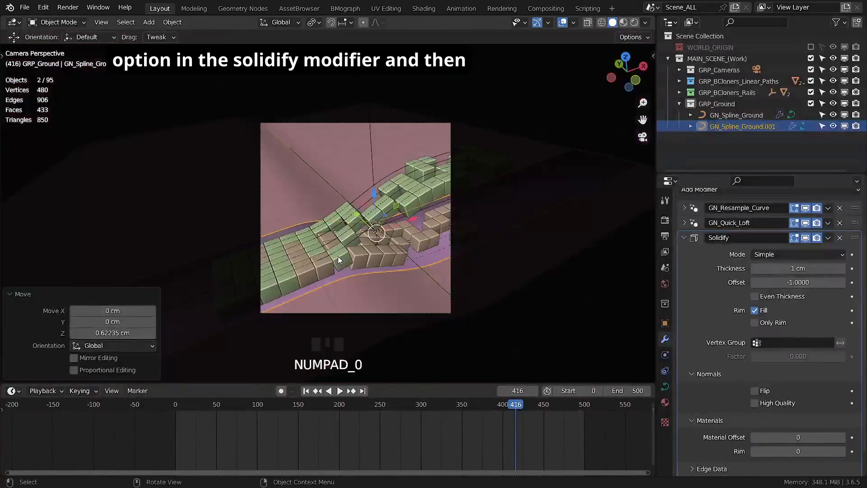
{"action": "scroll", "coordinate": [741, 271], "scroll_direction": "up", "scroll_amount": 2}
{"action": "left_click", "coordinate": [685, 259]}
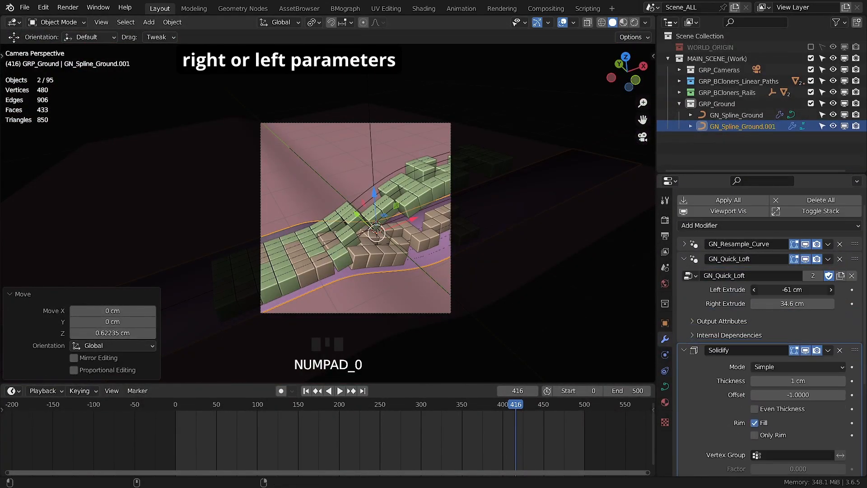
{"action": "mouse_move", "coordinate": [793, 290]}
{"action": "left_mouse_down", "text": "shift"}
{"action": "mouse_move", "coordinate": [802, 290]}
{"action": "mouse_move", "coordinate": [793, 290]}
{"action": "left_mouse_up", "text": "shift"}
Step: Rename the duplicated ground curve GN_Spline_Ground_Path
{"action": "double_click", "coordinate": [759, 127]}
{"action": "left_click_drag", "start_coordinate": [763, 127], "coordinate": [800, 134]}
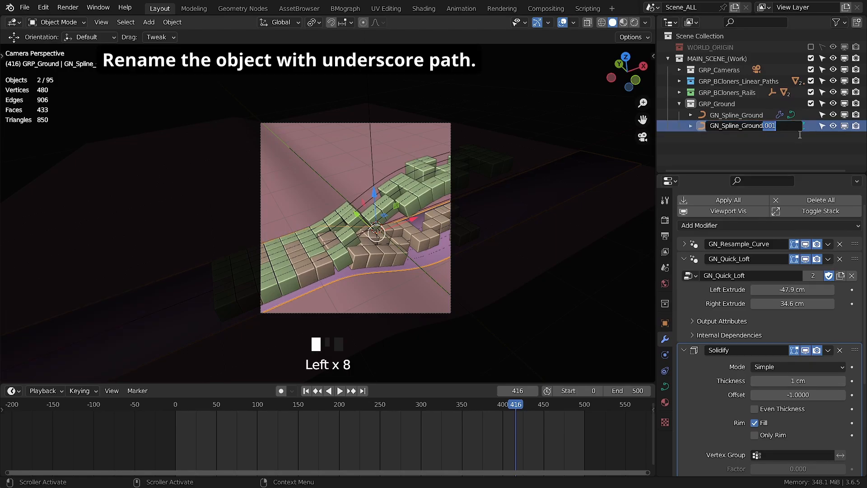
{"action": "key", "text": "Return"}
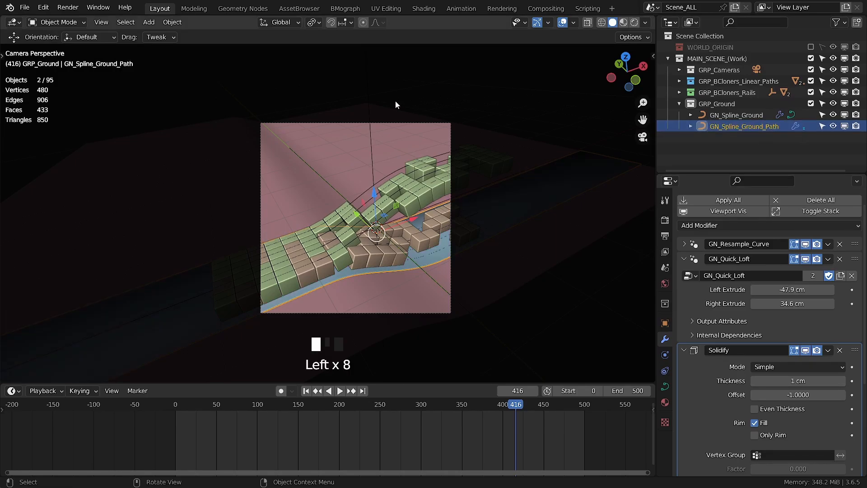
Step: Open the GN_Quick_Loft tree in the Geometry Nodes workspace and move the Group Output node farther from Curve to Mesh
{"action": "left_click", "coordinate": [242, 8]}
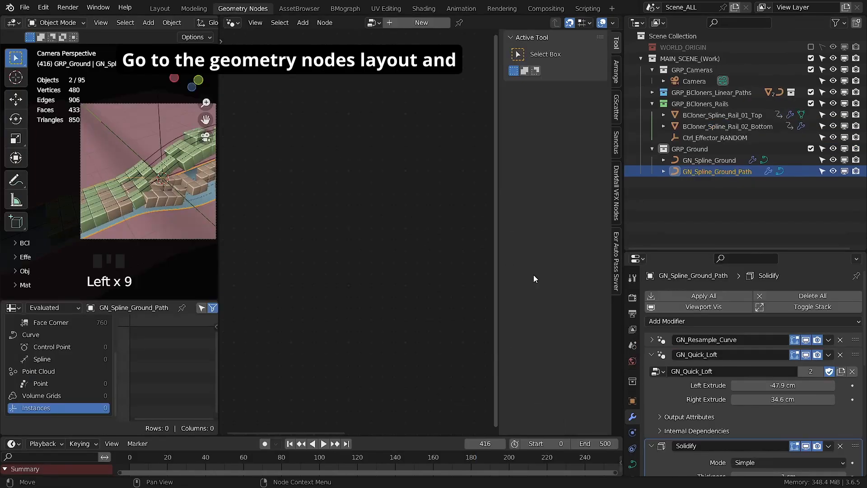
{"action": "left_click", "coordinate": [652, 446]}
{"action": "left_click", "coordinate": [648, 401]}
{"action": "key", "text": "n"}
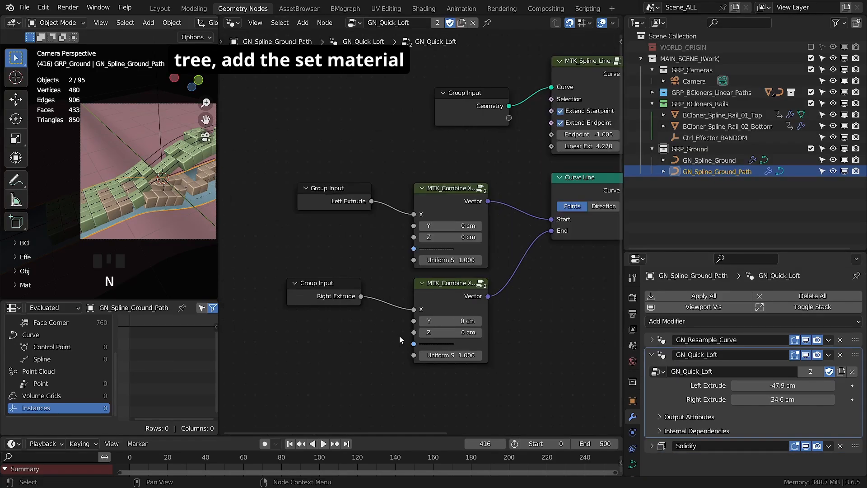
{"action": "scroll", "coordinate": [475, 318], "scroll_direction": "down", "scroll_amount": 3}
{"action": "middle_click_drag", "start_coordinate": [475, 318], "coordinate": [245, 351]}
{"action": "scroll", "coordinate": [246, 351], "scroll_direction": "down", "scroll_amount": 2}
{"action": "left_click_drag", "start_coordinate": [504, 234], "coordinate": [532, 228]}
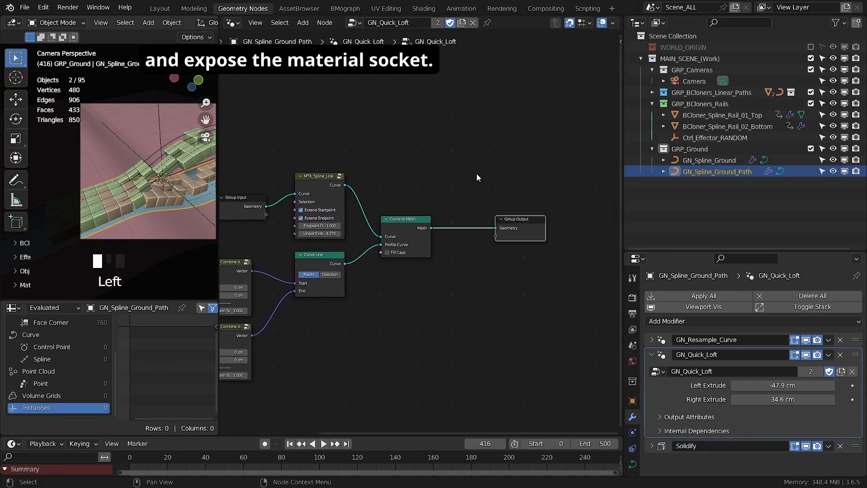
Step: Insert a Set Material node between Curve to Mesh and Group Output, and expose its Material through a separate Group Input node
{"action": "left_click", "coordinate": [471, 192]}
{"action": "scroll", "coordinate": [470, 192], "scroll_direction": "up", "scroll_amount": 2}
{"action": "key", "text": "shift+a"}
{"action": "type", "text": "set"}
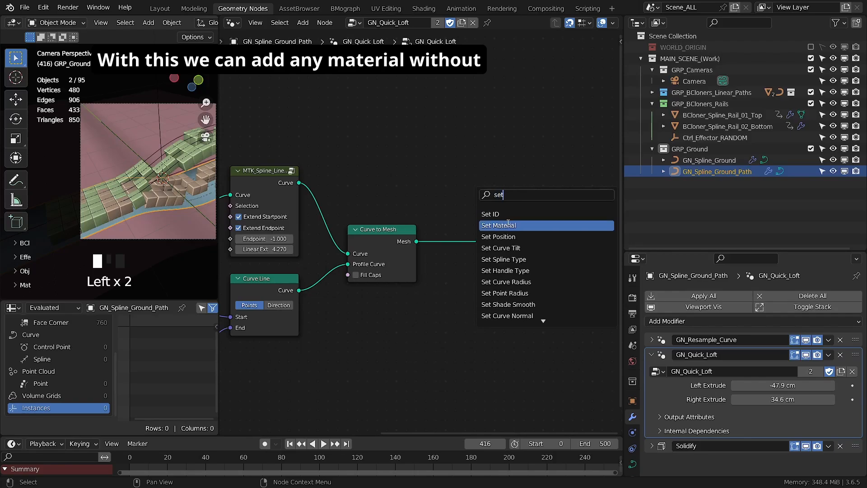
{"action": "left_click", "coordinate": [509, 224]}
{"action": "left_click", "coordinate": [484, 267]}
{"action": "left_click_drag", "start_coordinate": [455, 275], "coordinate": [413, 317]}
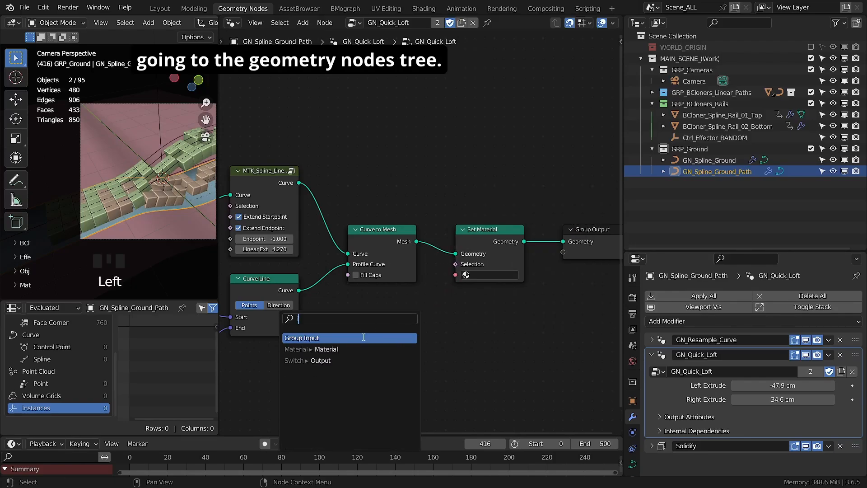
{"action": "left_click", "coordinate": [363, 335]}
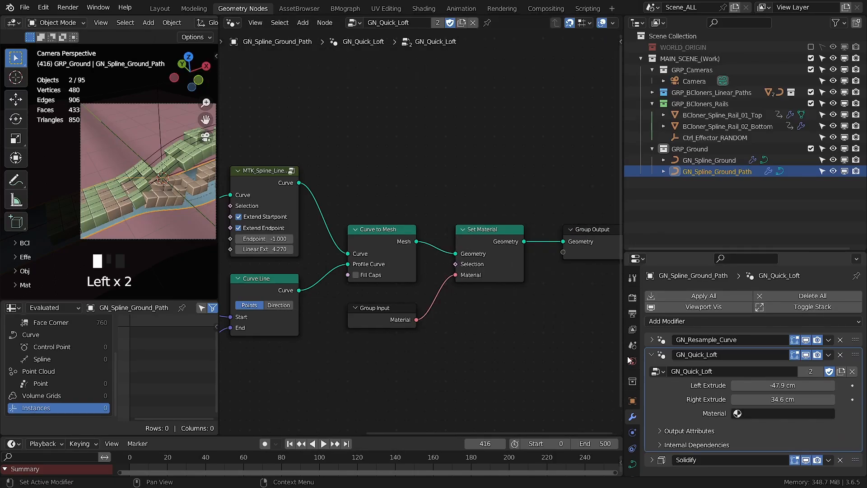
Step: Play the animation through the camera in the Layout workspace with overlays hidden to check the cubes against the ground
{"action": "left_click", "coordinate": [173, 12]}
{"action": "key", "text": "space"}
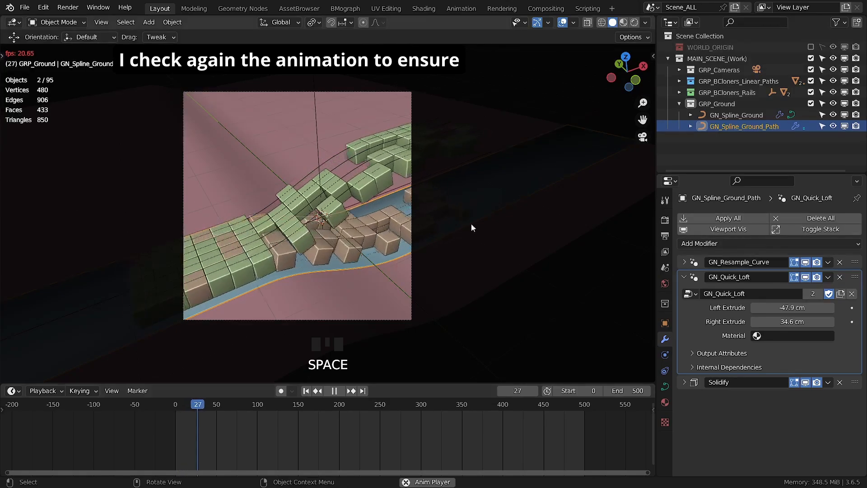
{"action": "key", "text": "Left"}
{"action": "left_click", "coordinate": [561, 22]}
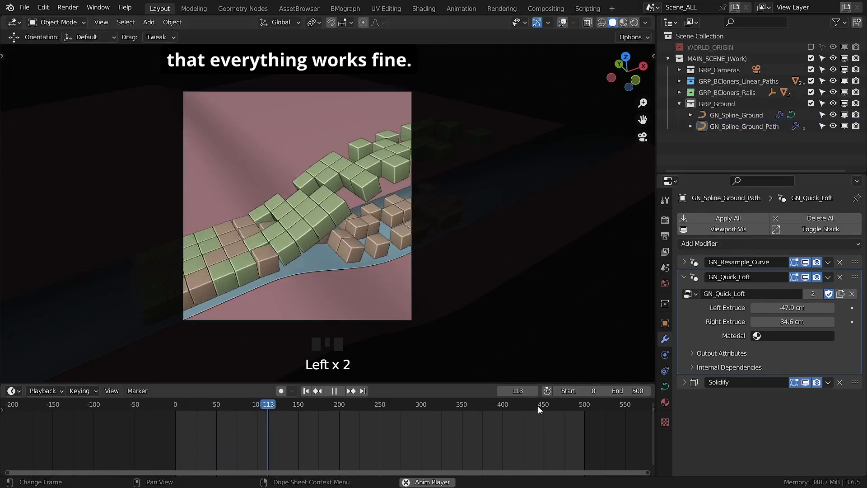
Step: Save the project as ZippedLoop_Tutorial_Recreation6.blend
{"action": "left_click", "coordinate": [537, 407]}
{"action": "left_click", "coordinate": [538, 408]}
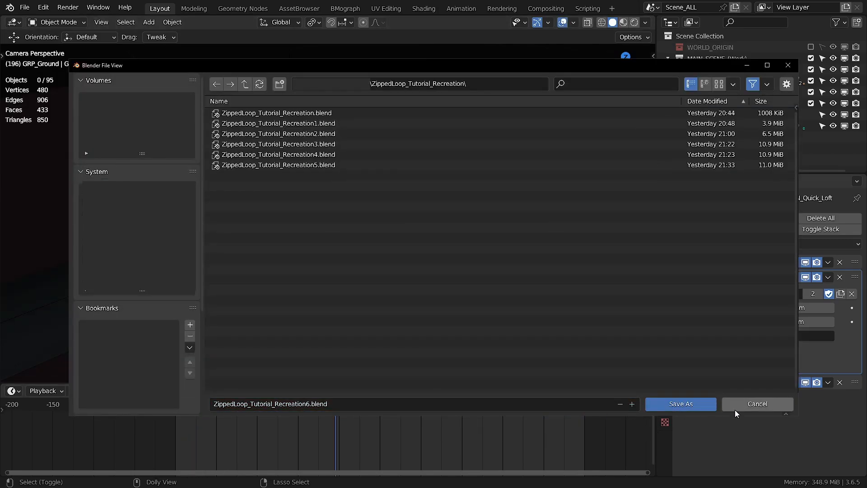
{"action": "left_click", "coordinate": [703, 408]}
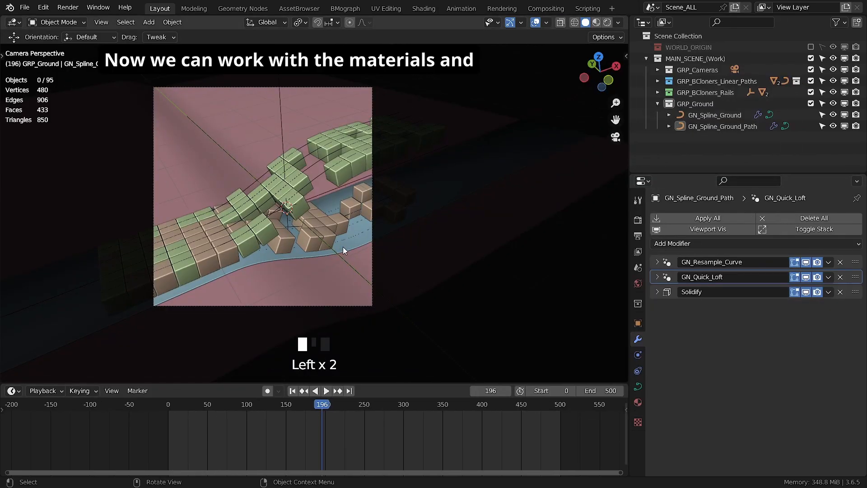
Step: Show the viewport in Material Preview and create a new material named Ground_Path on GN_Spline_Ground_Path
{"action": "left_click", "coordinate": [343, 246]}
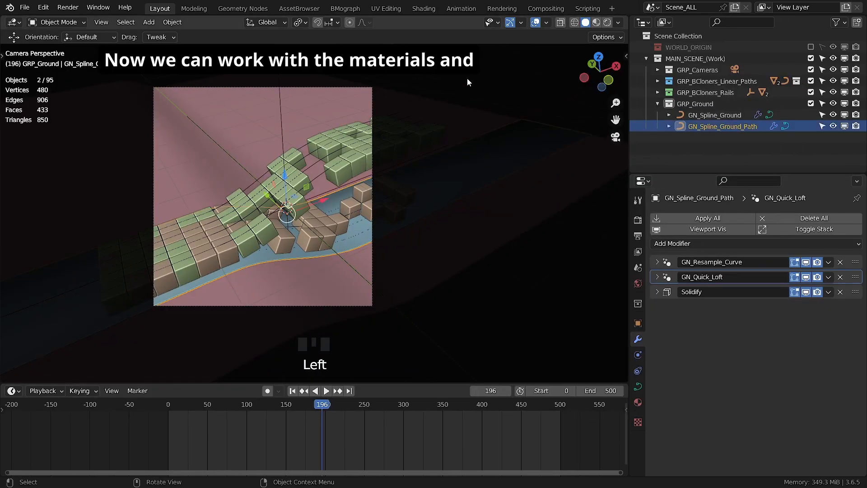
{"action": "left_click", "coordinate": [596, 23]}
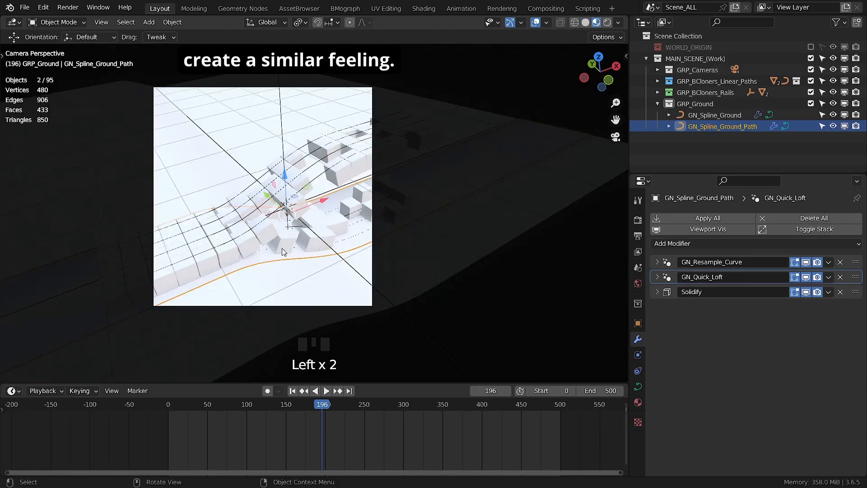
{"action": "left_click", "coordinate": [638, 402]}
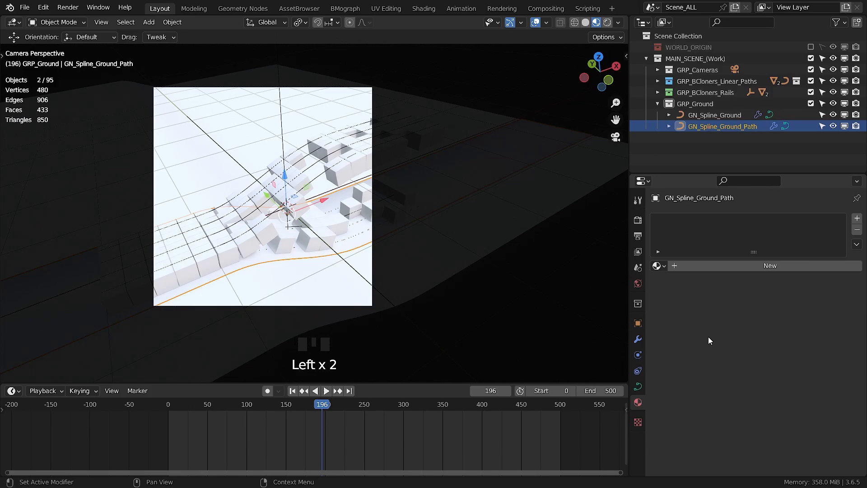
{"action": "left_click", "coordinate": [787, 264]}
{"action": "left_click", "coordinate": [691, 266]}
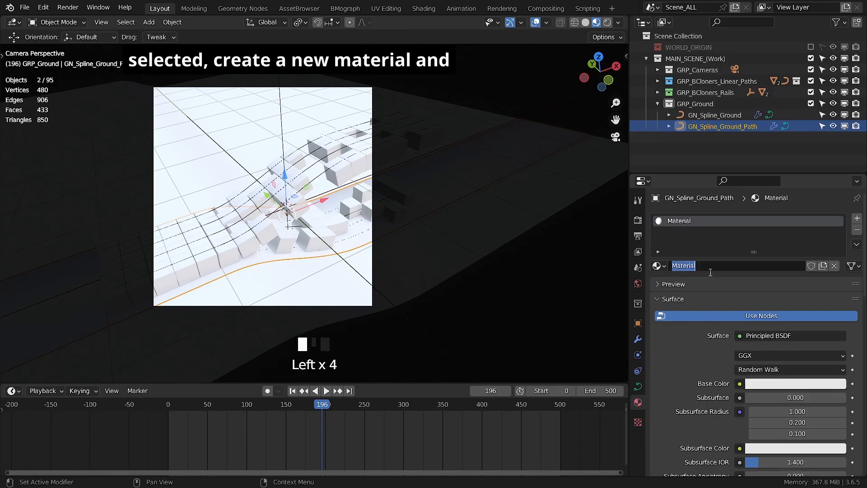
{"action": "type", "text": "Ground Path"}
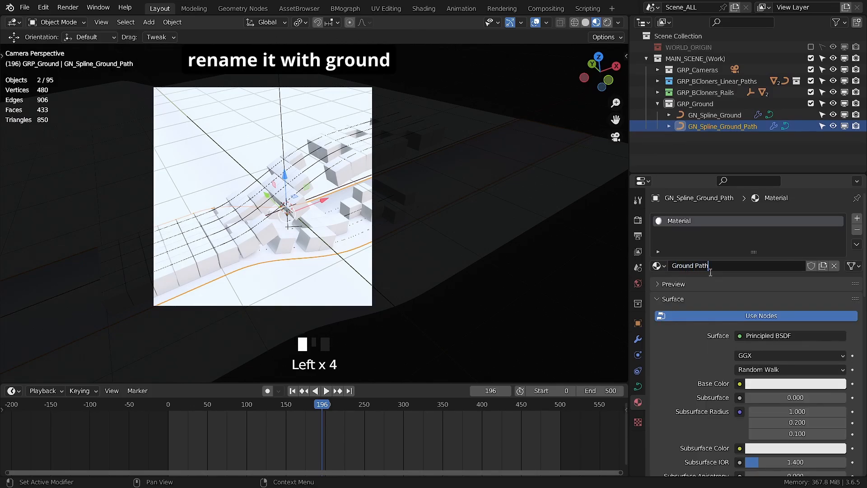
{"action": "key", "text": "Return"}
{"action": "double_click", "coordinate": [694, 266]}
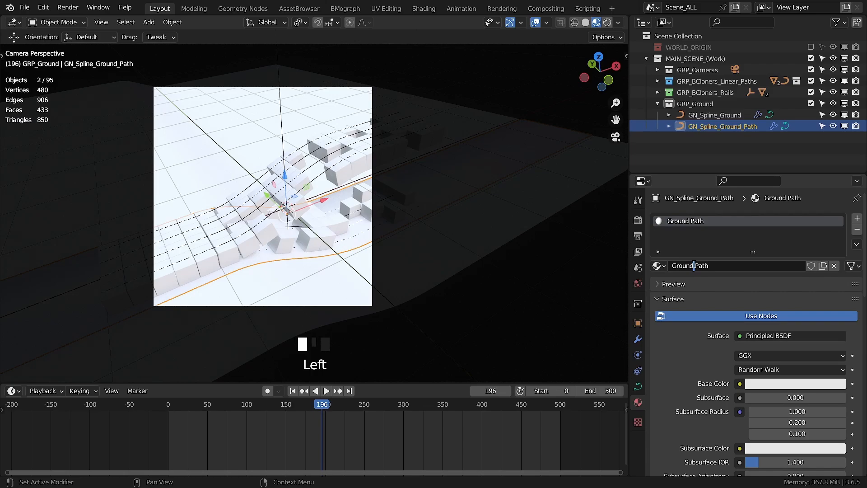
Step: Set the Ground_Path material's Principled BSDF base color to the yellow hex DAA01A in the Shading workspace
{"action": "left_click", "coordinate": [427, 9]}
{"action": "scroll", "coordinate": [461, 186], "scroll_direction": "up", "scroll_amount": 5}
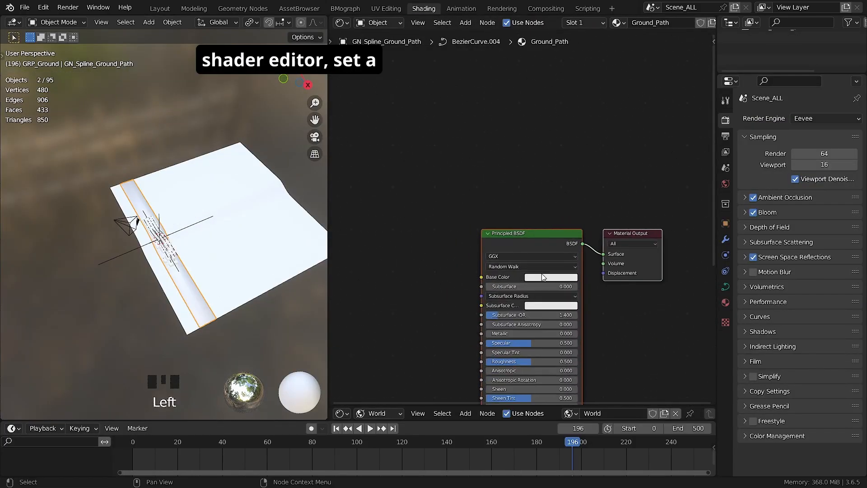
{"action": "left_click", "coordinate": [543, 278]}
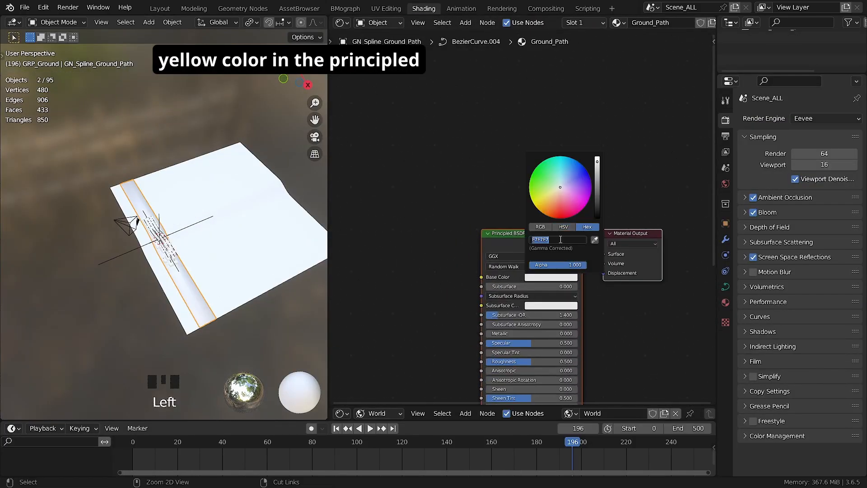
{"action": "key", "text": "ctrl+v"}
{"action": "key", "text": "Return"}
Step: Assign the Ground_Path material to the Material input of the path's GN_Quick_Loft modifier
{"action": "left_click", "coordinate": [726, 240]}
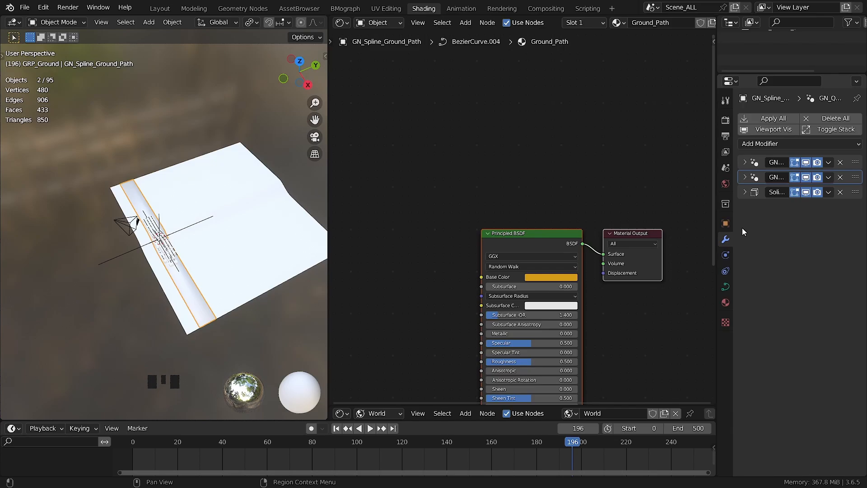
{"action": "left_click", "coordinate": [745, 177]}
{"action": "left_click", "coordinate": [811, 236]}
{"action": "left_click", "coordinate": [773, 266]}
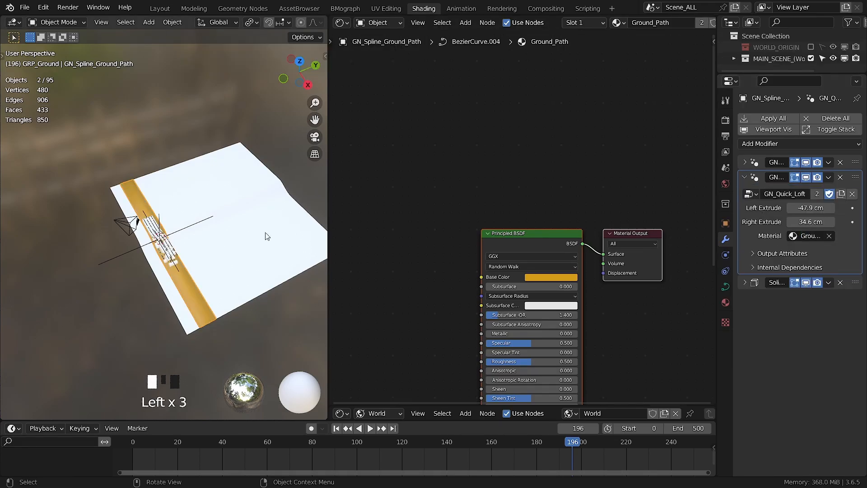
Step: Brighten the Ground_Path base color slightly, judging it from the camera view
{"action": "middle_click_drag", "start_coordinate": [267, 236], "coordinate": [238, 320]}
{"action": "scroll", "coordinate": [160, 322], "scroll_direction": "up", "scroll_amount": 4}
{"action": "middle_click_drag", "start_coordinate": [160, 322], "coordinate": [199, 296]}
{"action": "key", "text": "KP_0"}
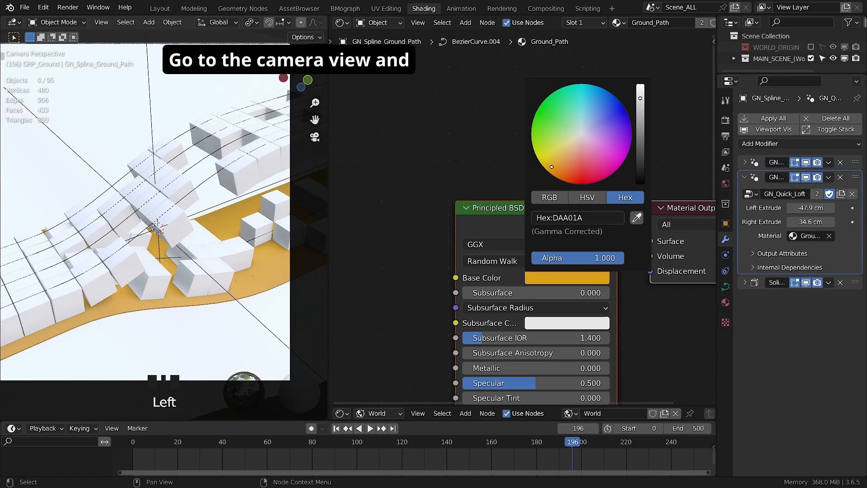
{"action": "mouse_move", "coordinate": [640, 98]}
{"action": "left_mouse_down"}
{"action": "mouse_move", "coordinate": [641, 87]}
{"action": "mouse_move", "coordinate": [641, 94]}
{"action": "left_mouse_up"}
{"action": "key", "text": "n"}
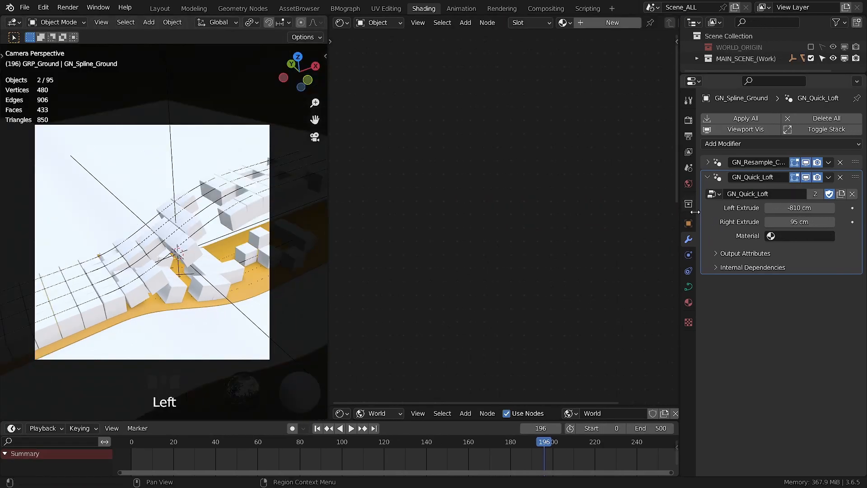
Step: Assign the Ground_Path material to the Material input of GN_Spline_Ground's GN_Quick_Loft modifier
{"action": "left_click", "coordinate": [798, 236]}
{"action": "left_click", "coordinate": [755, 267]}
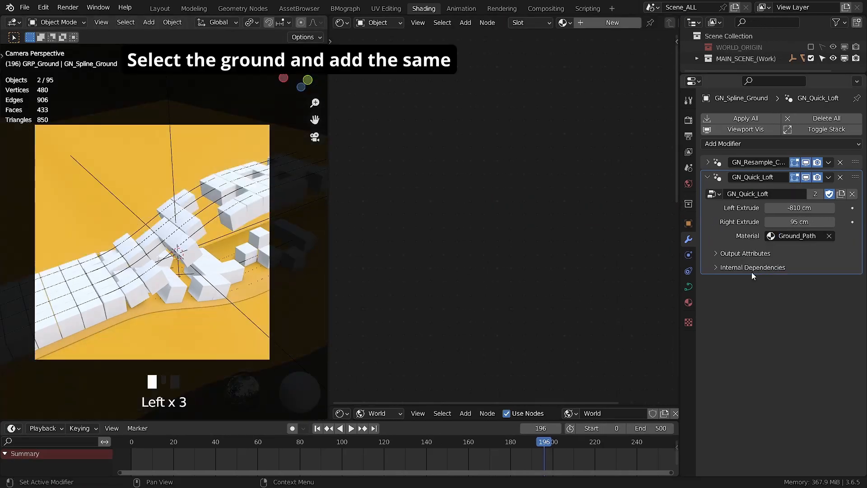
Step: Put the Ground_Path material in GN_Spline_Ground's material slot and rename it Ground
{"action": "left_click", "coordinate": [689, 303]}
{"action": "left_click", "coordinate": [710, 166]}
{"action": "left_click", "coordinate": [741, 184]}
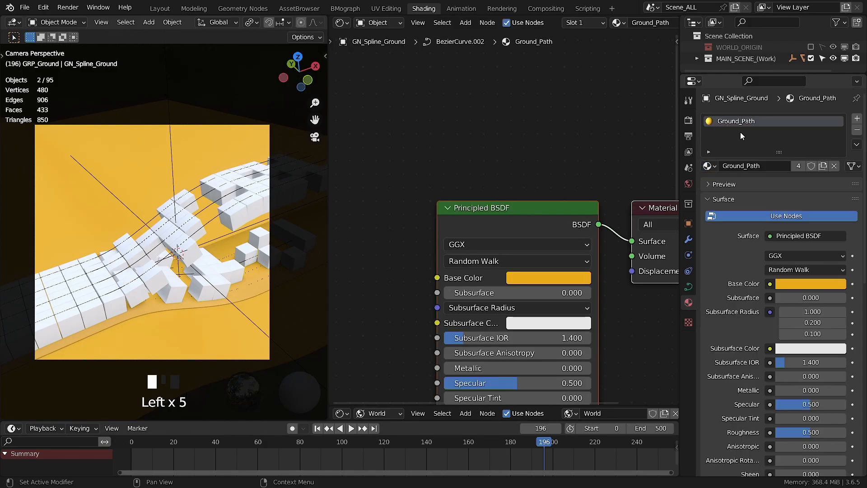
{"action": "left_click_drag", "start_coordinate": [740, 121], "coordinate": [778, 126]}
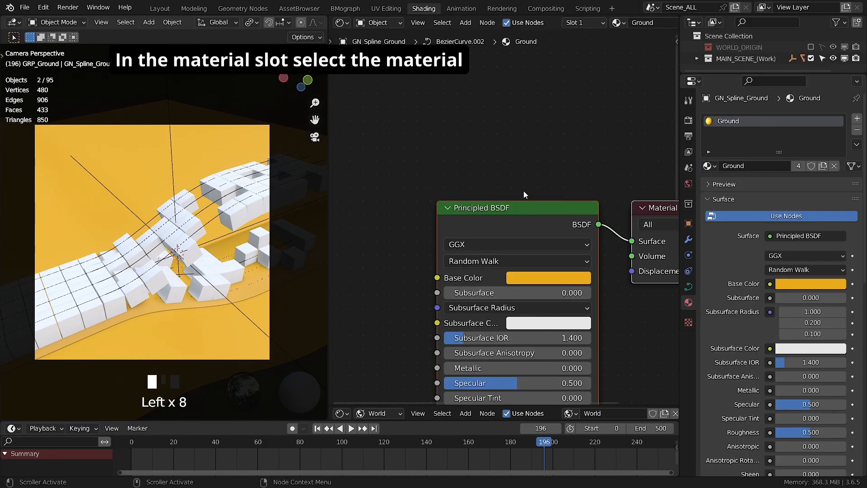
Step: Make the Ground material on GN_Spline_Ground_Path a single-user copy and rename it Ground_path
{"action": "left_click", "coordinate": [260, 290]}
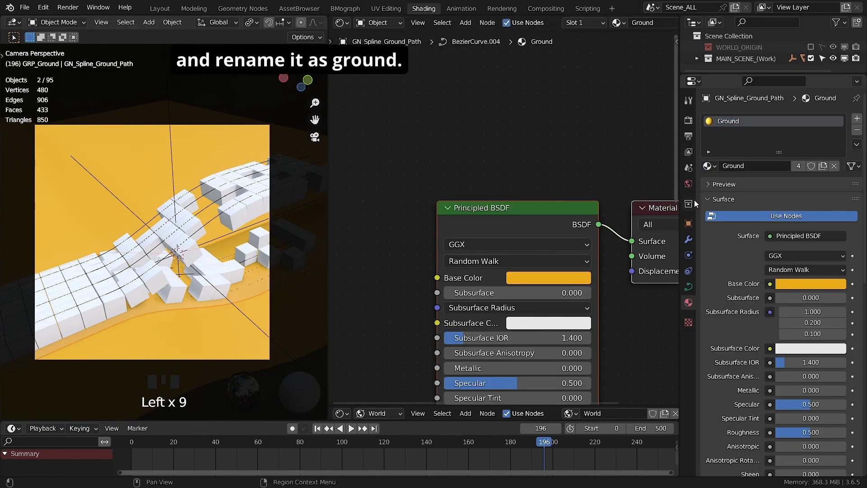
{"action": "left_click", "coordinate": [799, 166]}
{"action": "left_click_drag", "start_coordinate": [740, 166], "coordinate": [767, 169]}
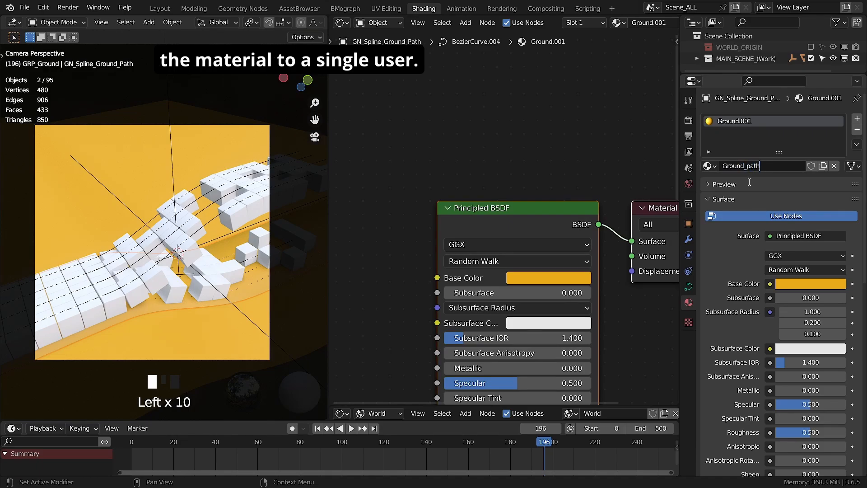
{"action": "type", "text": "_path"}
{"action": "key", "text": "Return"}
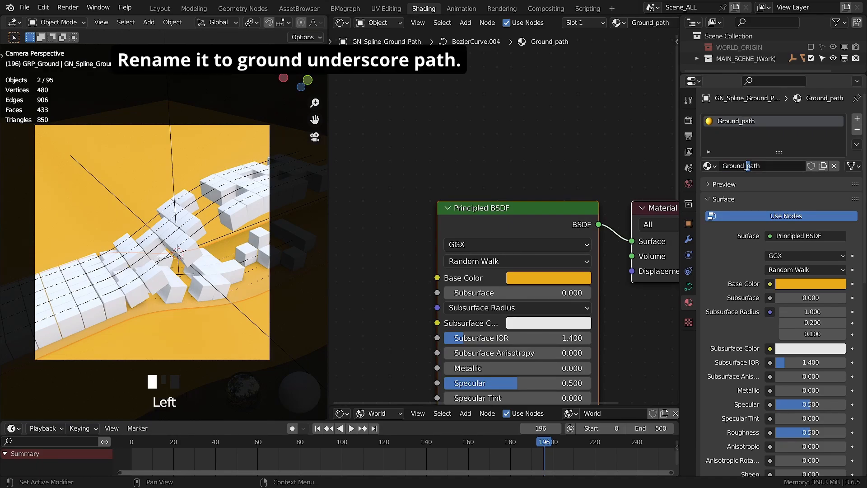
Step: Rename the path's material to Ground_Path and set its base color to hex 5764C0
{"action": "type", "text": "P"}
{"action": "key", "text": "Return"}
{"action": "left_click", "coordinate": [525, 276]}
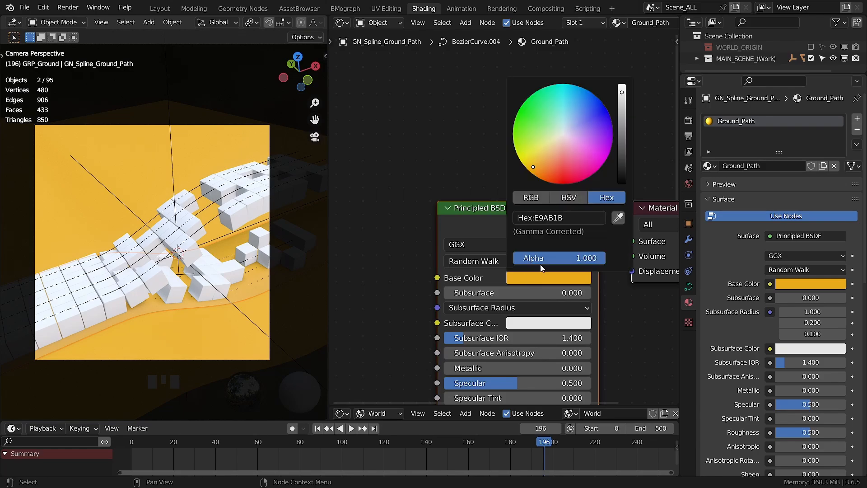
{"action": "type", "text": "5764C0"}
{"action": "key", "text": "Return"}
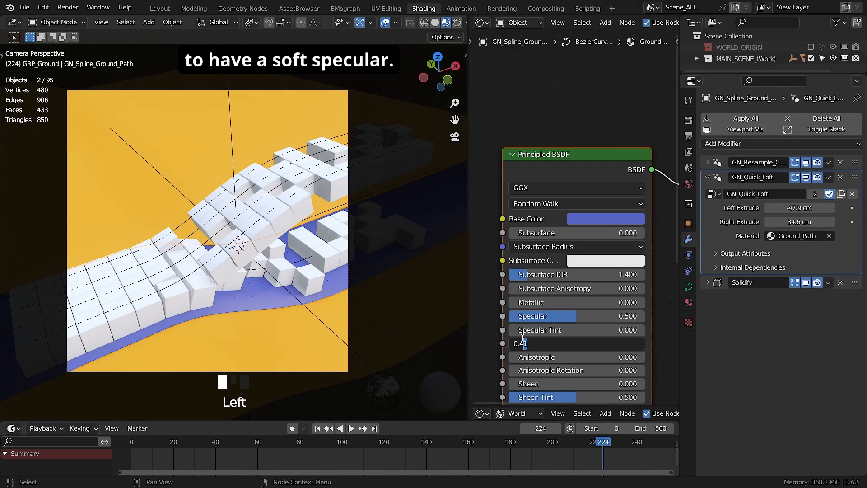
Step: Adjust the roughness of the two ground materials, setting the yellow Ground material to 0.250, and save the blend file
{"action": "left_click", "coordinate": [513, 344]}
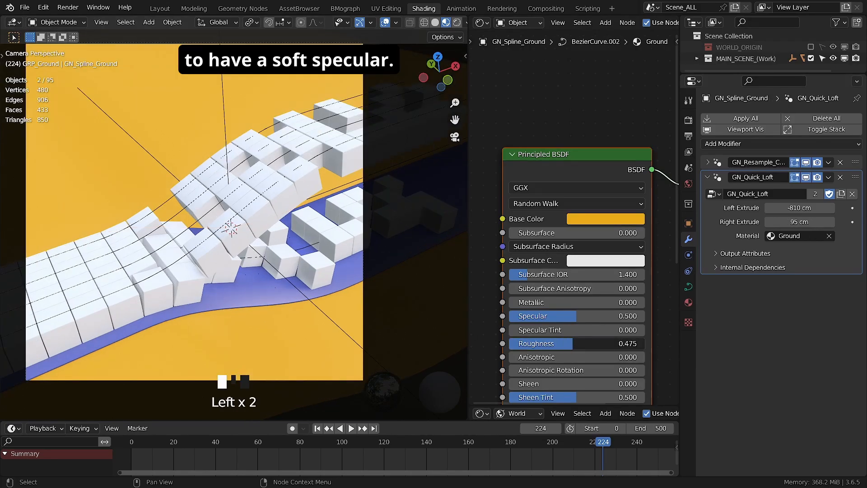
{"action": "scroll", "coordinate": [195, 247], "scroll_direction": "down", "scroll_amount": 3}
{"action": "mouse_move", "coordinate": [573, 344]}
{"action": "left_mouse_down"}
{"action": "mouse_move", "coordinate": [542, 344]}
{"action": "mouse_move", "coordinate": [586, 347]}
{"action": "left_mouse_up"}
{"action": "scroll", "coordinate": [195, 246], "scroll_direction": "up", "scroll_amount": 1}
{"action": "scroll", "coordinate": [210, 277], "scroll_direction": "up", "scroll_amount": 5}
{"action": "scroll", "coordinate": [210, 278], "scroll_direction": "down", "scroll_amount": 2}
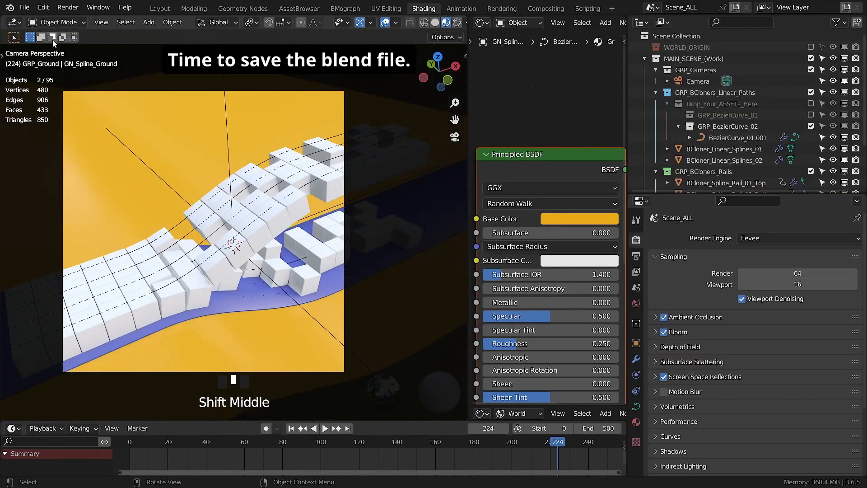
{"action": "left_click", "coordinate": [25, 8]}
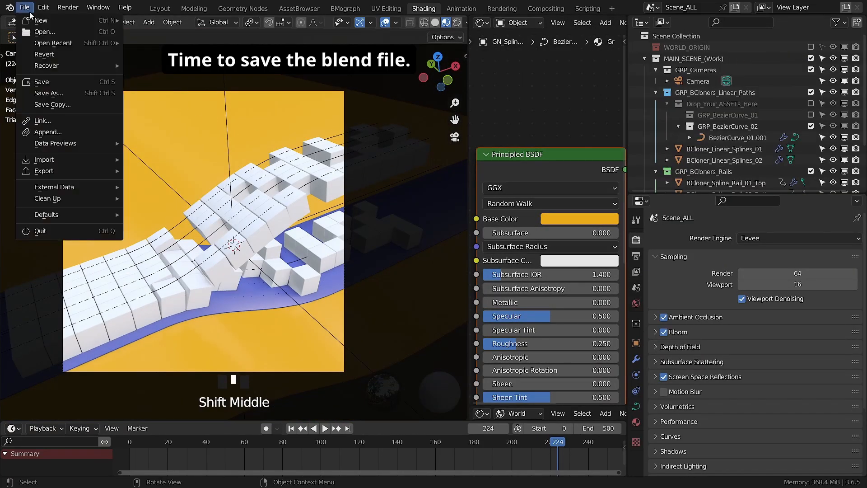
{"action": "left_click", "coordinate": [53, 80]}
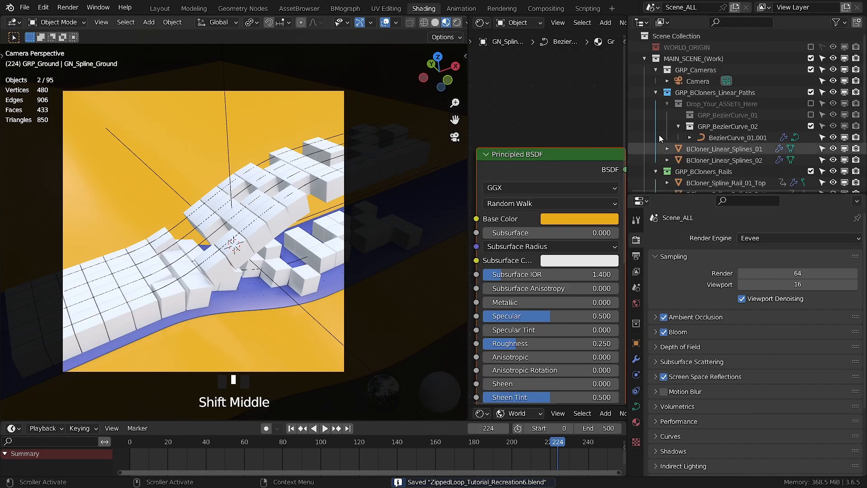
Step: Exclude the GRP_BezierCurve_02 collection from the view layer and collapse all collections inside MAIN_SCENE_(Work)
{"action": "left_click", "coordinate": [667, 104]}
{"action": "left_click", "coordinate": [666, 104]}
{"action": "left_click", "coordinate": [811, 127]}
{"action": "left_click", "coordinate": [667, 104]}
{"action": "left_click", "coordinate": [656, 92]}
{"action": "left_click", "coordinate": [657, 104]}
{"action": "left_click", "coordinate": [656, 115]}
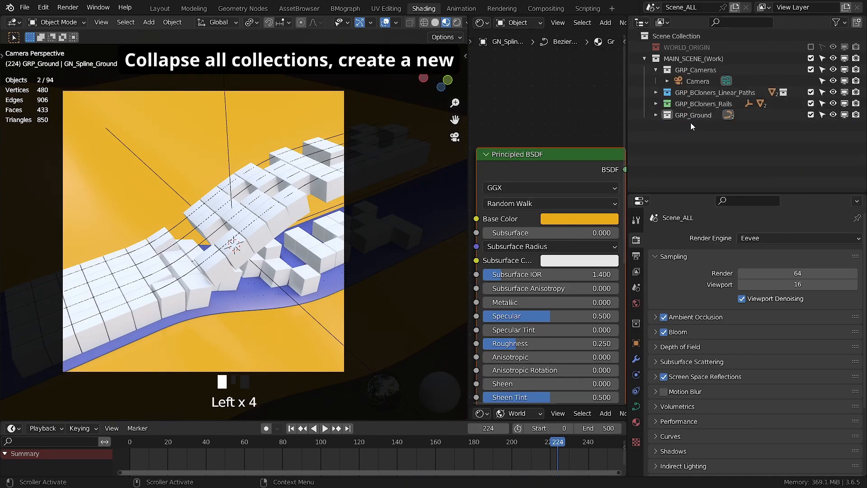
{"action": "left_click", "coordinate": [656, 70]}
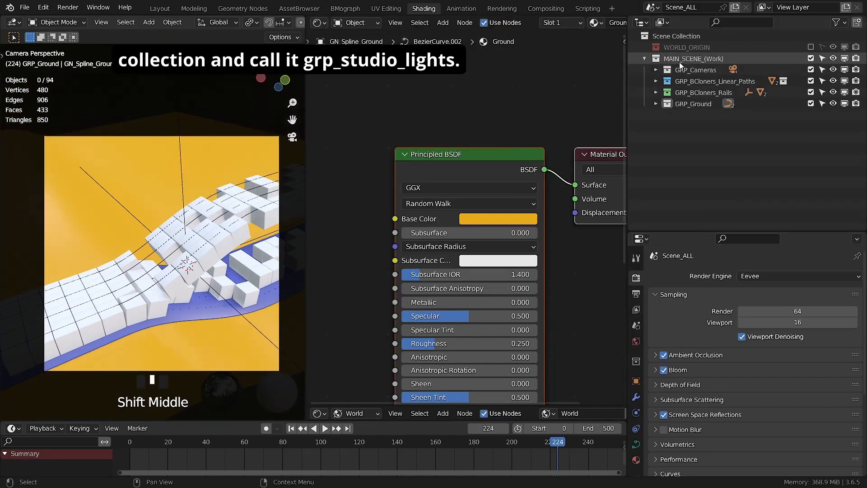
Step: Create a new collection inside MAIN_SCENE_(Work) and name it GRP_Studio_Lights
{"action": "right_click", "coordinate": [679, 62]}
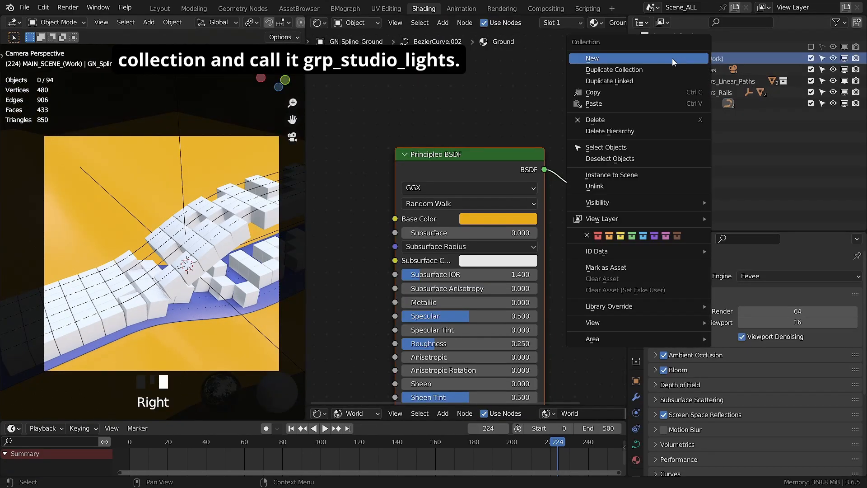
{"action": "left_click", "coordinate": [672, 59]}
{"action": "double_click", "coordinate": [702, 115]}
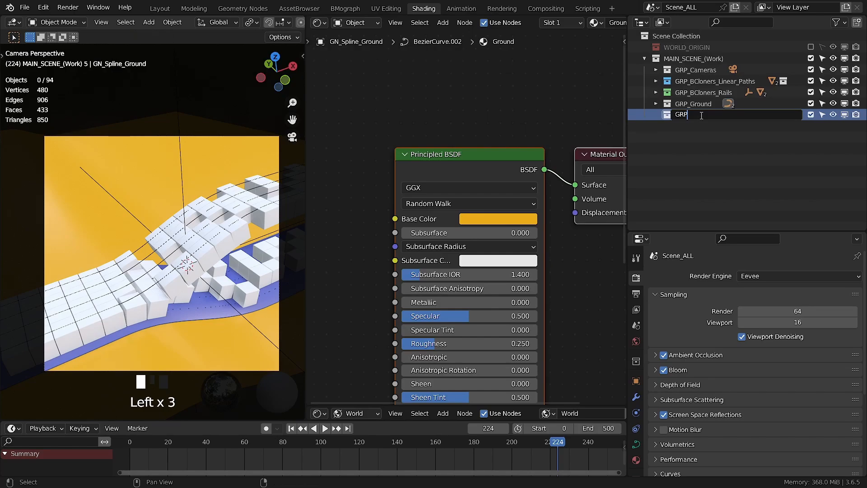
{"action": "type", "text": "_Studio_L"}
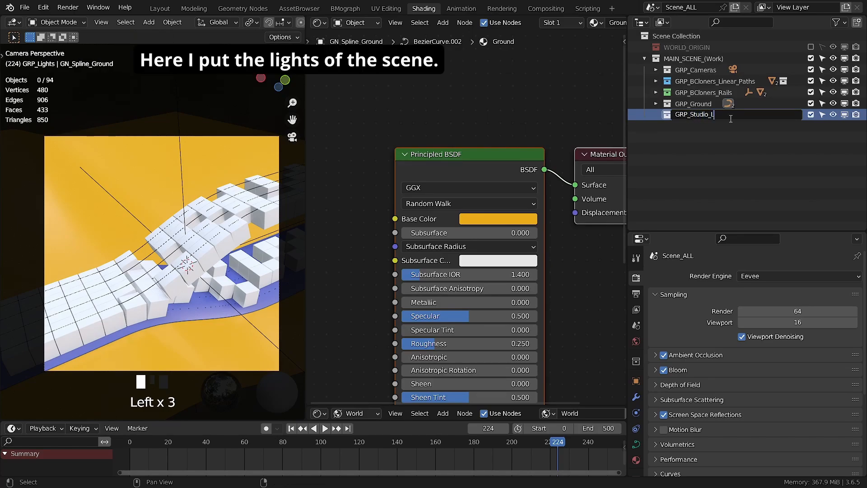
{"action": "type", "text": "ights"}
{"action": "key", "text": "Return"}
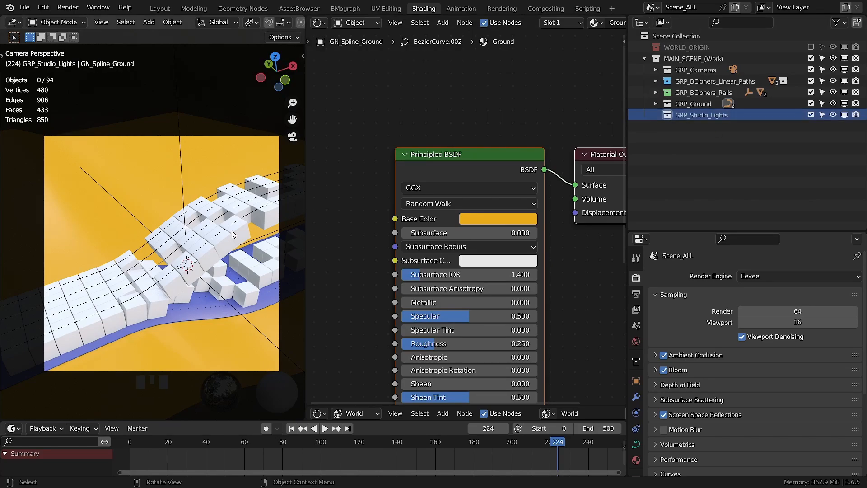
Step: Add a Sun light to the GRP_Studio_Lights collection and raise it above the cubes
{"action": "key", "text": "shift+a"}
{"action": "mouse_move", "coordinate": [129, 388]}
{"action": "left_click", "coordinate": [212, 399]}
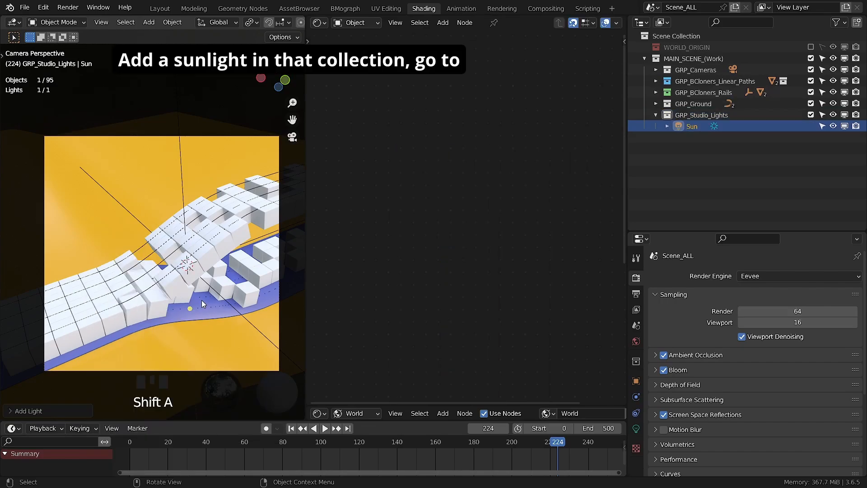
{"action": "key", "text": "g"}
{"action": "key", "text": "z"}
{"action": "key", "text": "Escape"}
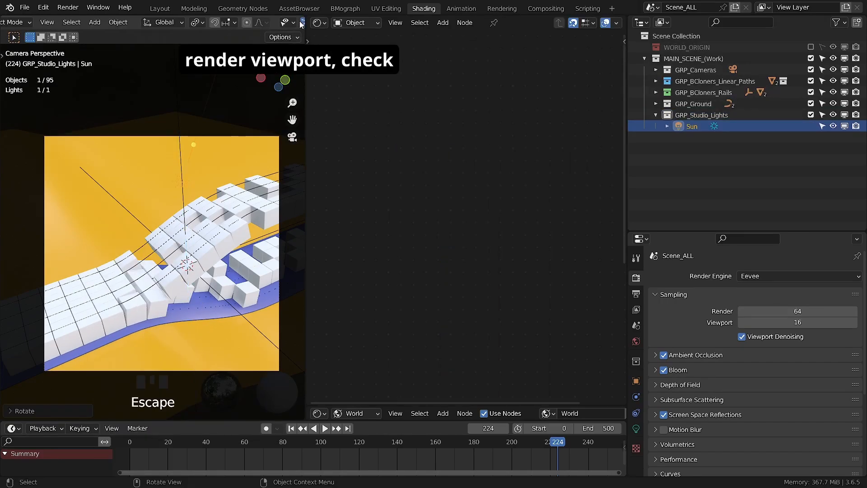
Step: Switch the widened 3D viewport to rendered shading with Scene Lights enabled and Scene World disabled
{"action": "scroll", "coordinate": [271, 23], "scroll_direction": "down", "scroll_amount": 3}
{"action": "left_click", "coordinate": [295, 23]}
{"action": "left_click_drag", "start_coordinate": [306, 90], "coordinate": [327, 89]}
{"action": "left_click_drag", "start_coordinate": [327, 89], "coordinate": [425, 90]}
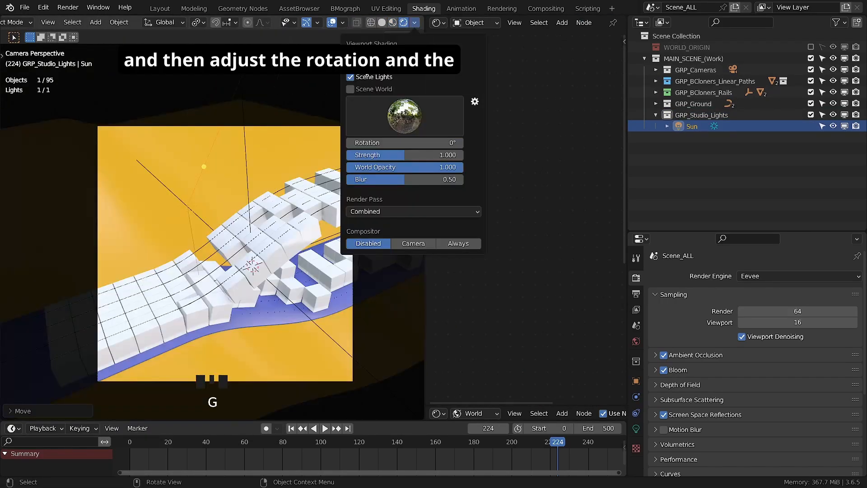
{"action": "left_click", "coordinate": [351, 77]}
{"action": "left_click", "coordinate": [351, 77]}
{"action": "left_click", "coordinate": [422, 57]}
Step: Rotate the Sun light to about X -313°, Y -51° and Z 139°, and preview the animation's shadows
{"action": "left_click_drag", "start_coordinate": [347, 127], "coordinate": [323, 138]}
{"action": "left_click_drag", "start_coordinate": [346, 126], "coordinate": [354, 149]}
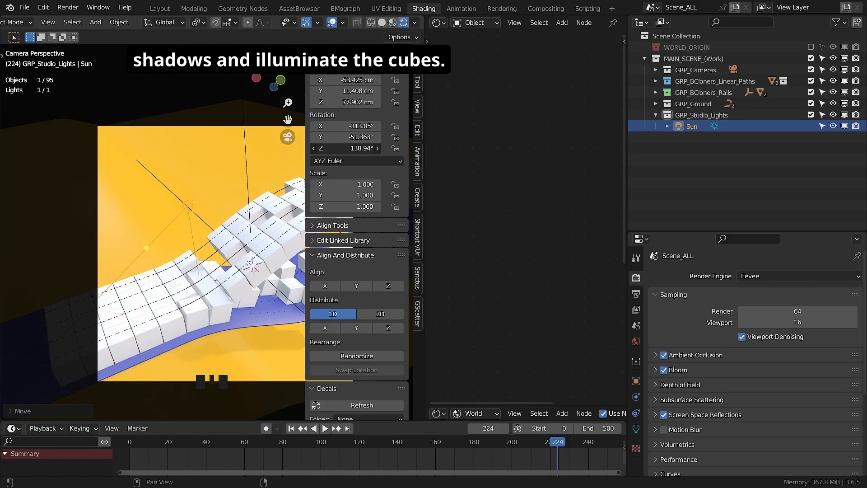
{"action": "key", "text": "n"}
{"action": "key", "text": "space"}
{"action": "key", "text": "space"}
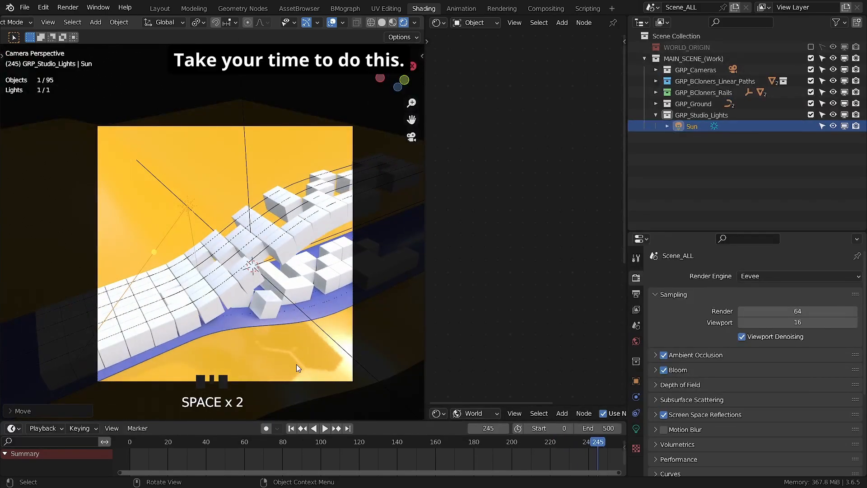
Step: Move the Sun light above the cubes to about X -17 cm, Y -31 cm and Z 171 cm
{"action": "key", "text": "n"}
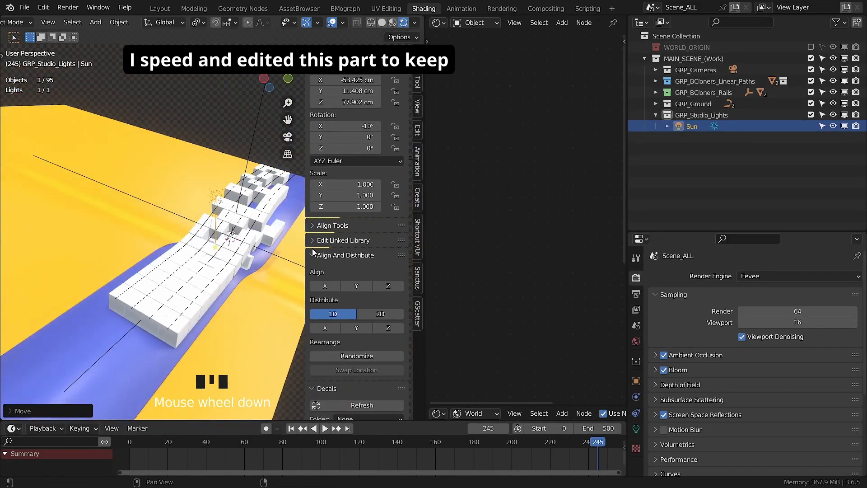
{"action": "key", "text": "g"}
{"action": "key", "text": "g"}
{"action": "left_click", "coordinate": [286, 206]}
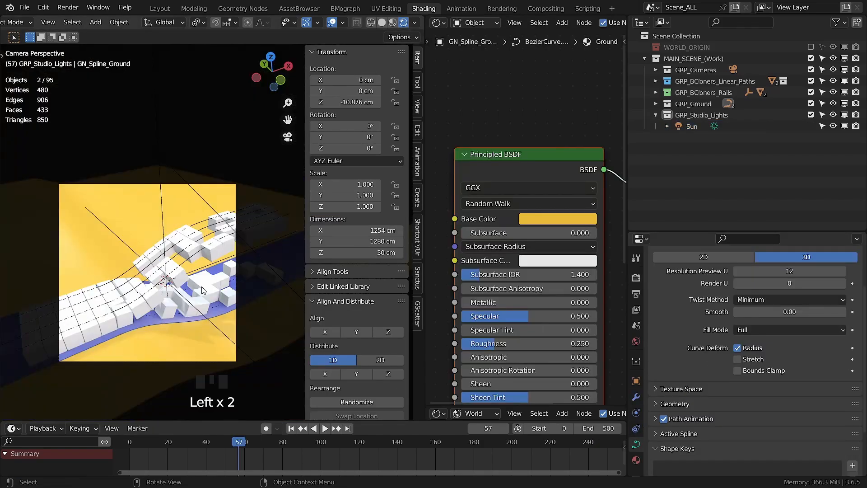
Step: Set the Sun light's rotation to about -35.5° on X and 0° on Z, and adjust its Y rotation
{"action": "scroll", "coordinate": [155, 308], "scroll_direction": "up", "scroll_amount": 2}
{"action": "left_click", "coordinate": [692, 127]}
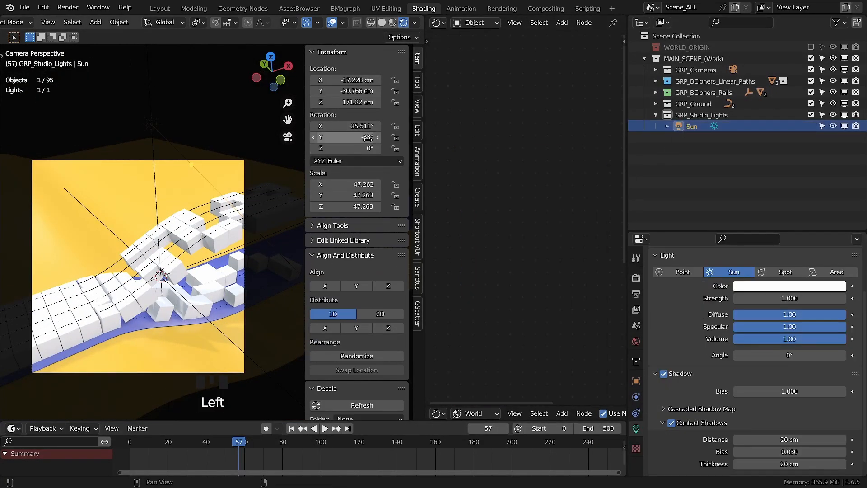
{"action": "mouse_move", "coordinate": [346, 148]}
{"action": "left_mouse_down"}
{"action": "mouse_move", "coordinate": [367, 148]}
{"action": "mouse_move", "coordinate": [333, 137]}
{"action": "left_mouse_up"}
{"action": "mouse_move", "coordinate": [345, 126]}
{"action": "left_mouse_down"}
{"action": "mouse_move", "coordinate": [332, 126]}
{"action": "mouse_move", "coordinate": [346, 126]}
{"action": "left_mouse_up"}
{"action": "left_click", "coordinate": [354, 148]}
{"action": "type", "text": "0"}
{"action": "key", "text": "Return"}
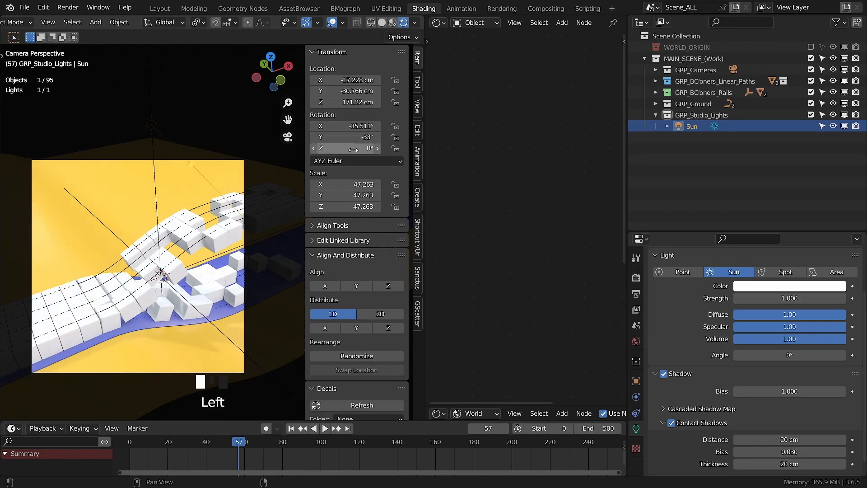
{"action": "left_click_drag", "start_coordinate": [346, 137], "coordinate": [362, 137]}
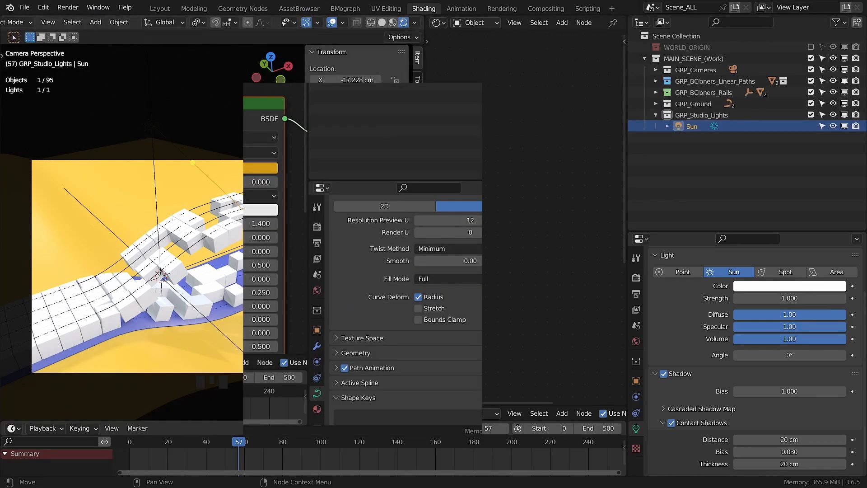
Step: Adjust the Ground material's base color to an orange with hue 0.078, saturation 0.988 and value 0.644, matching the reference video
{"action": "left_click", "coordinate": [221, 296]}
{"action": "left_click", "coordinate": [576, 215]}
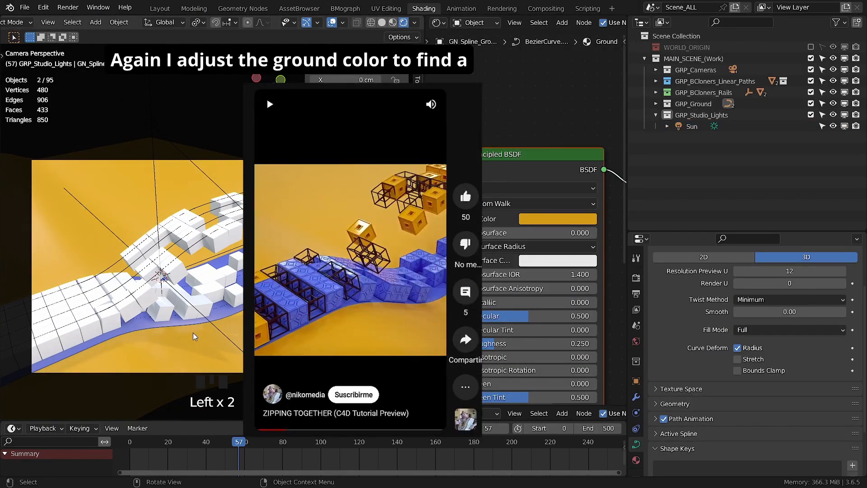
{"action": "left_click", "coordinate": [557, 219]}
{"action": "left_click", "coordinate": [543, 117]}
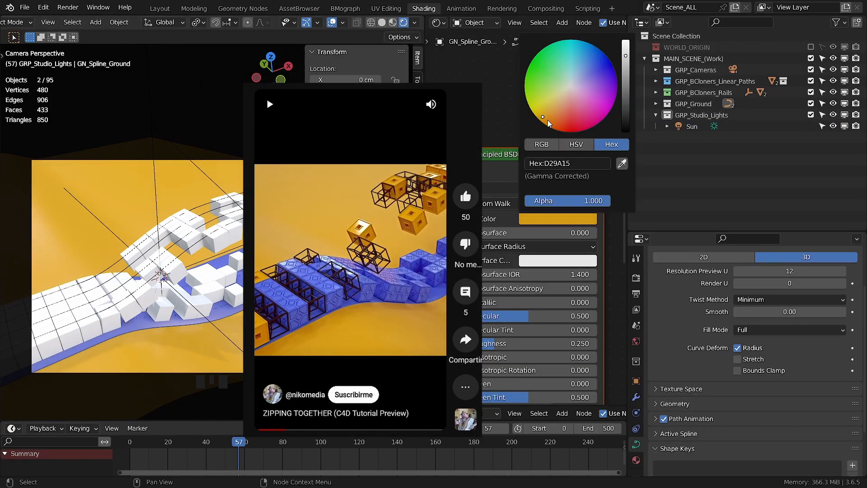
{"action": "left_click", "coordinate": [574, 145]}
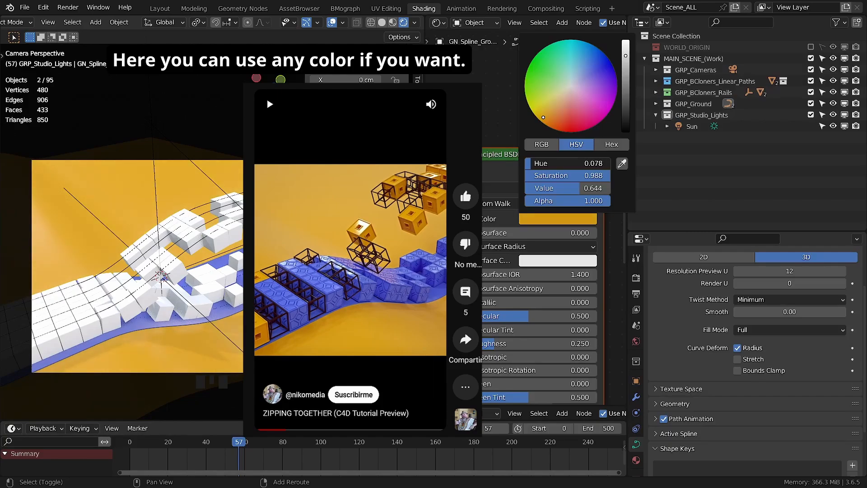
{"action": "left_click", "coordinate": [611, 145]}
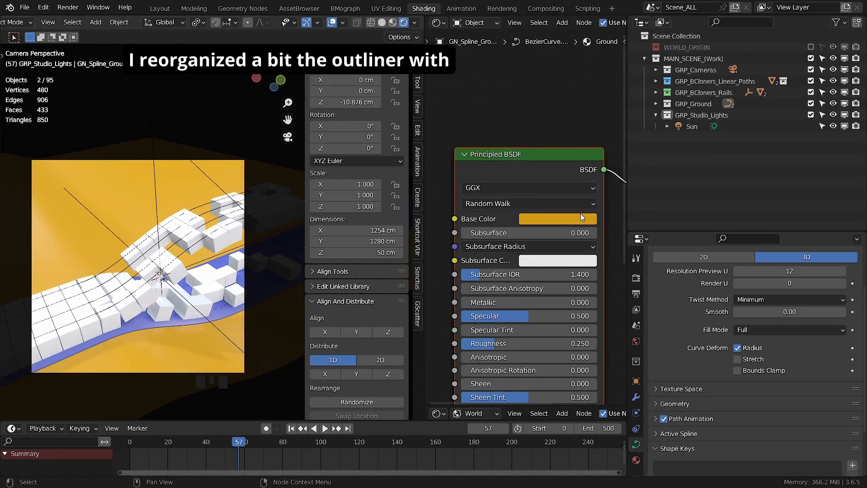
Step: Place the collapsed GRP_Studio_Lights collection above GRP_Cameras with a yellow color tag, and save the blend file
{"action": "left_click", "coordinate": [656, 115]}
{"action": "left_click_drag", "start_coordinate": [691, 115], "coordinate": [700, 71]}
{"action": "right_click", "coordinate": [659, 70]}
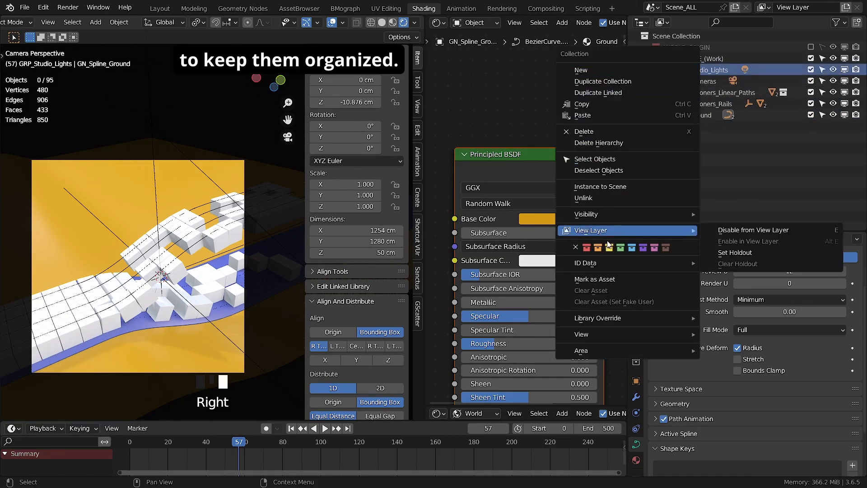
{"action": "left_click", "coordinate": [615, 202]}
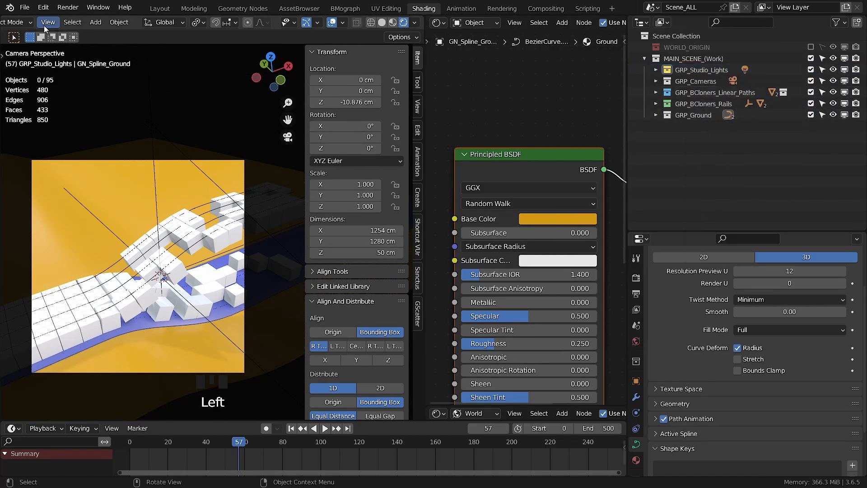
{"action": "left_click", "coordinate": [25, 7]}
{"action": "left_click", "coordinate": [51, 82]}
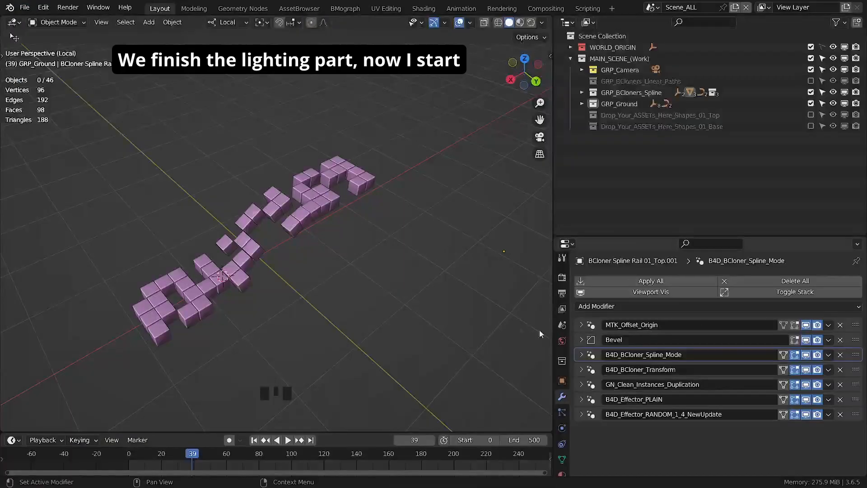
Step: Hide all modifiers of the purple BCloner Spline Rail object in the viewport and frame its single base cube
{"action": "left_click", "coordinate": [304, 203]}
{"action": "middle_click_drag", "start_coordinate": [305, 203], "coordinate": [340, 221]}
{"action": "scroll", "coordinate": [304, 224], "scroll_direction": "up", "scroll_amount": 2}
{"action": "scroll", "coordinate": [329, 219], "scroll_direction": "up", "scroll_amount": 2}
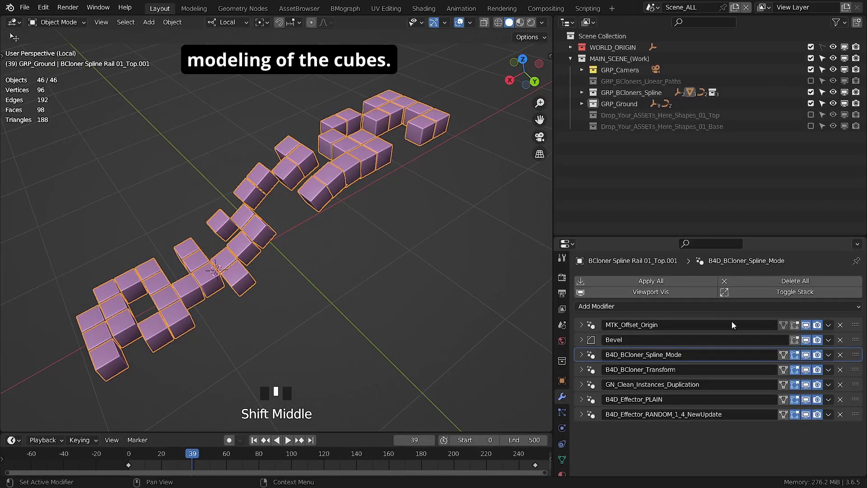
{"action": "left_click", "coordinate": [650, 292]}
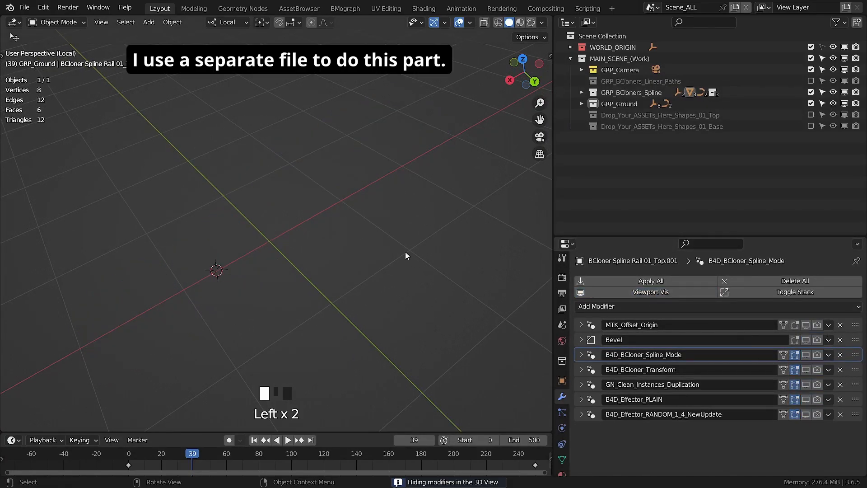
{"action": "key", "text": "KP_Decimal"}
{"action": "scroll", "coordinate": [413, 244], "scroll_direction": "down", "scroll_amount": 2}
{"action": "scroll", "coordinate": [413, 244], "scroll_direction": "down", "scroll_amount": 1}
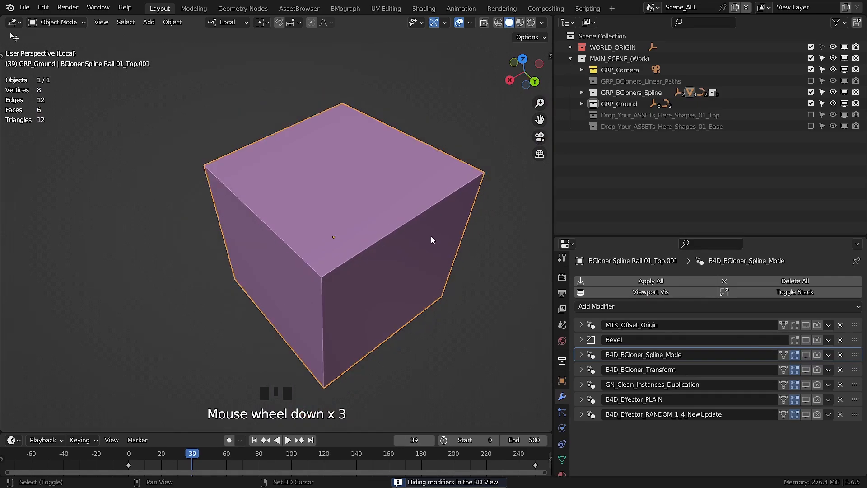
Step: Enter Edit Mode on the base cube and display it as wireframe with X-ray enabled
{"action": "middle_click_drag", "start_coordinate": [430, 240], "coordinate": [401, 246]}
{"action": "scroll", "coordinate": [368, 297], "scroll_direction": "down", "scroll_amount": 1}
{"action": "middle_click_drag", "start_coordinate": [367, 297], "coordinate": [314, 270]}
{"action": "key", "text": "Tab"}
{"action": "left_click", "coordinate": [534, 22]}
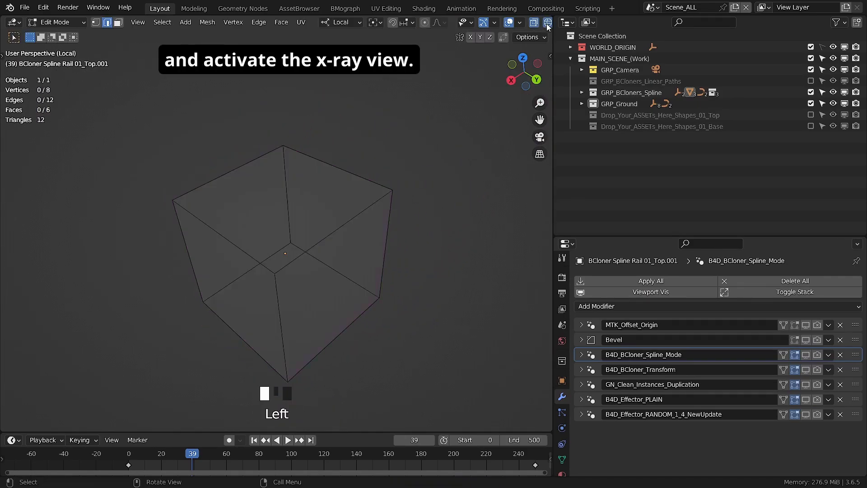
Step: Select the entire cube mesh, duplicate it in place and scale the copy to 0.35 as an inner cube
{"action": "scroll", "coordinate": [320, 195], "scroll_direction": "down", "scroll_amount": 1}
{"action": "middle_click_drag", "start_coordinate": [319, 196], "coordinate": [321, 205]}
{"action": "left_click", "coordinate": [321, 205]}
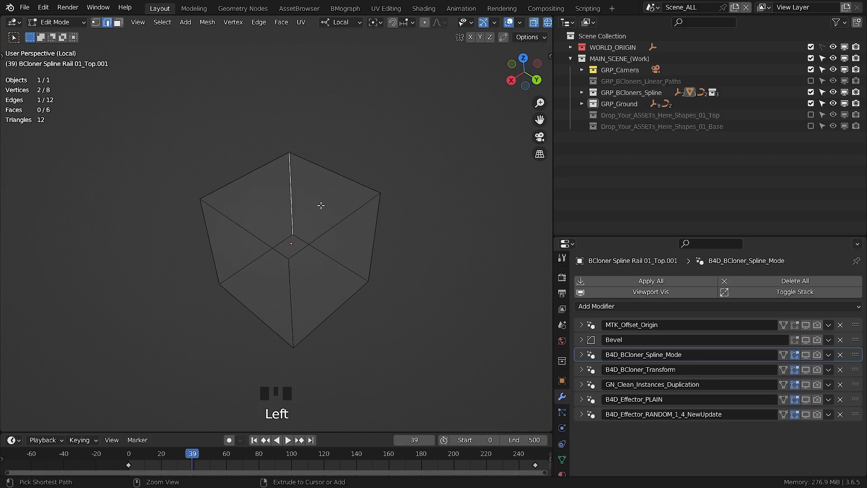
{"action": "key", "text": "ctrl+l"}
{"action": "key", "text": "3"}
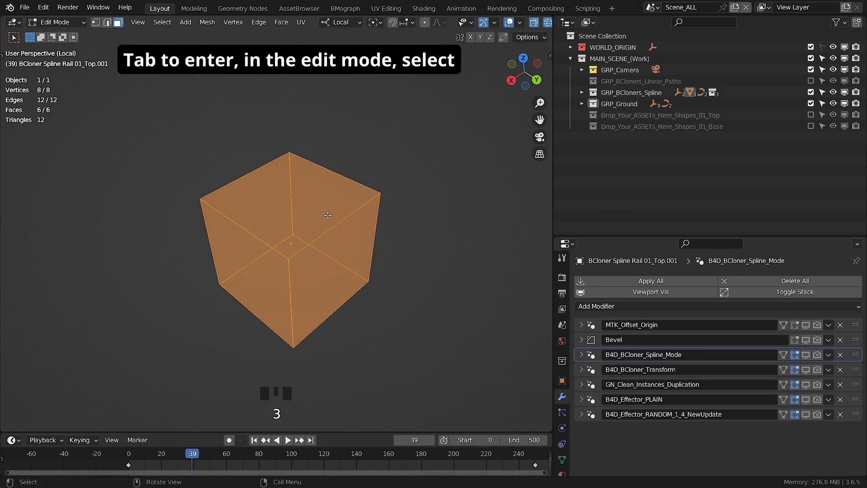
{"action": "key", "text": "shift+d"}
{"action": "right_click", "coordinate": [436, 270]}
{"action": "key", "text": "s"}
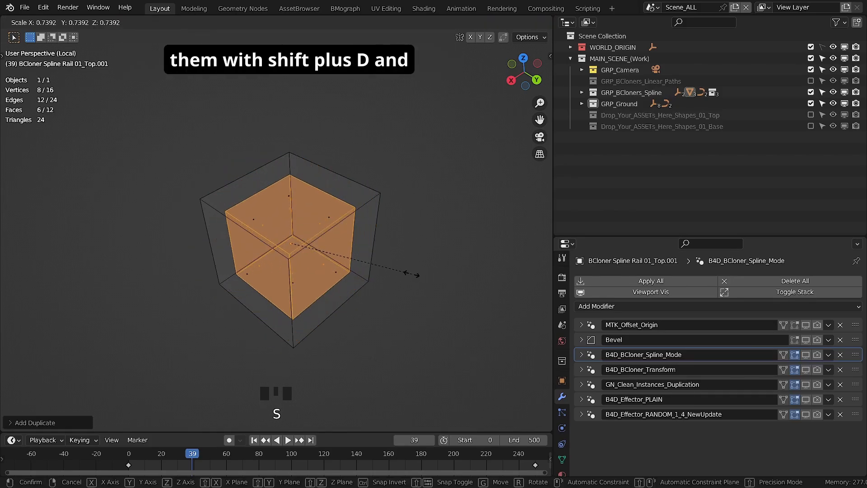
{"action": "type", "text": "0.3"}
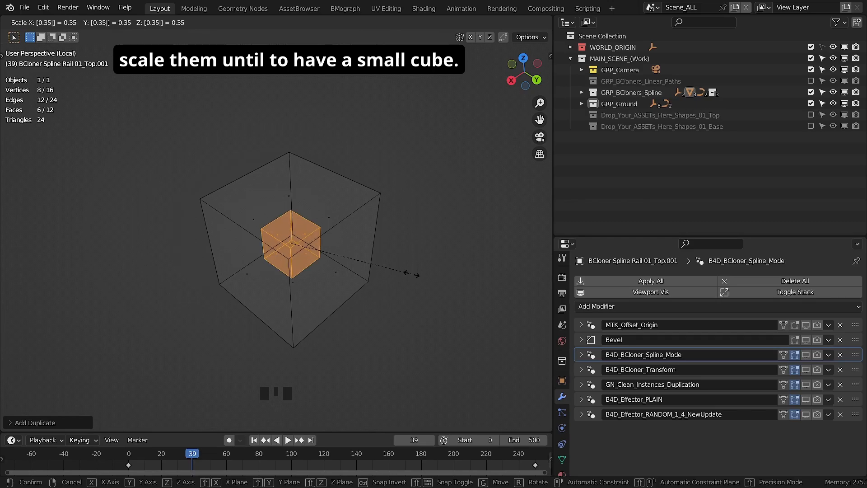
{"action": "key", "text": "Return"}
Step: In edge selection mode, start filling faces between the inner cube's edges and the matching outer cube edges
{"action": "middle_click_drag", "start_coordinate": [406, 271], "coordinate": [364, 273], "text": "shift"}
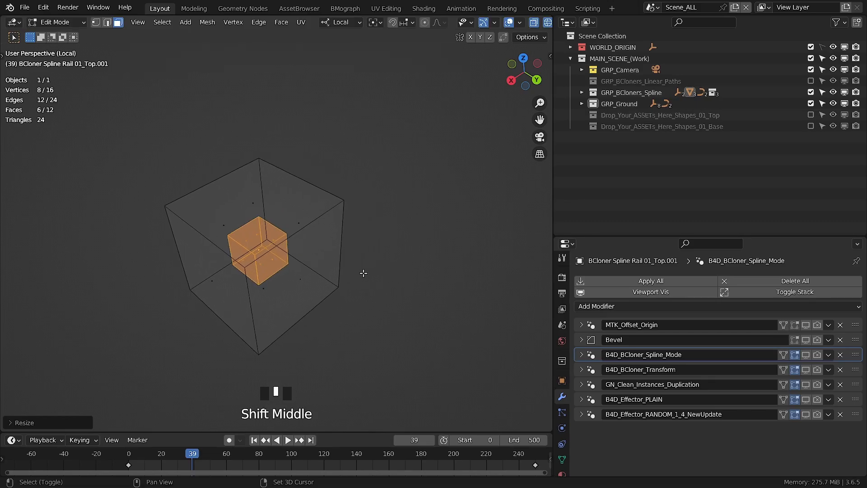
{"action": "key", "text": "2"}
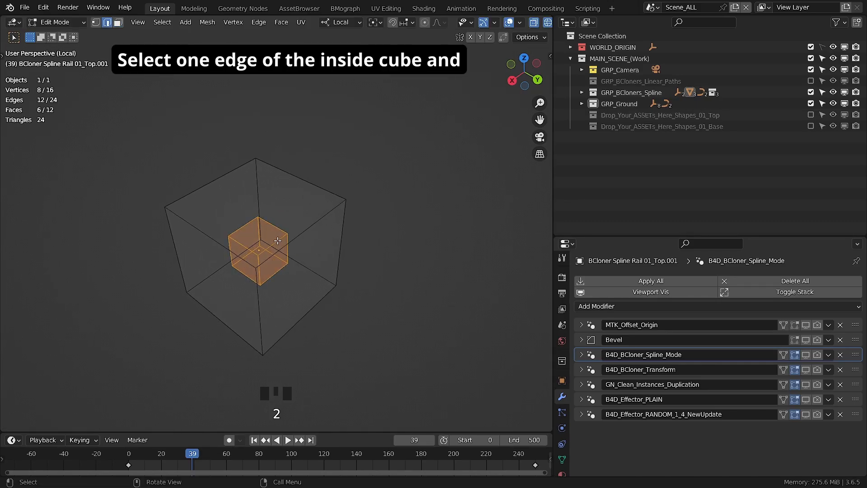
{"action": "left_click", "coordinate": [278, 240]}
{"action": "middle_click_drag", "start_coordinate": [278, 240], "coordinate": [253, 289]}
{"action": "left_click", "coordinate": [318, 245], "text": "shift"}
{"action": "key", "text": "f"}
{"action": "left_click", "coordinate": [266, 278]}
{"action": "left_click", "coordinate": [260, 328], "text": "shift"}
{"action": "key", "text": "f"}
{"action": "left_click", "coordinate": [253, 253]}
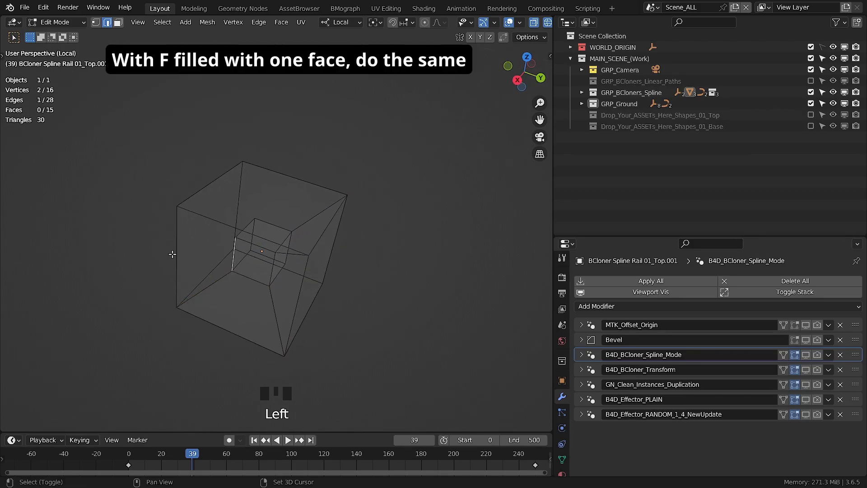
{"action": "left_click", "coordinate": [189, 271], "text": "shift"}
{"action": "key", "text": "f"}
Step: Fill the remaining connecting faces between matching edges of the inner and outer cubes
{"action": "left_click", "coordinate": [254, 263]}
{"action": "left_click", "coordinate": [222, 276], "text": "shift"}
{"action": "middle_click_drag", "start_coordinate": [203, 271], "coordinate": [258, 276]}
{"action": "key", "text": "f"}
{"action": "key", "text": "f"}
{"action": "left_click", "coordinate": [291, 251]}
{"action": "left_click", "coordinate": [228, 295], "text": "shift"}
{"action": "key", "text": "f"}
{"action": "left_click", "coordinate": [285, 270]}
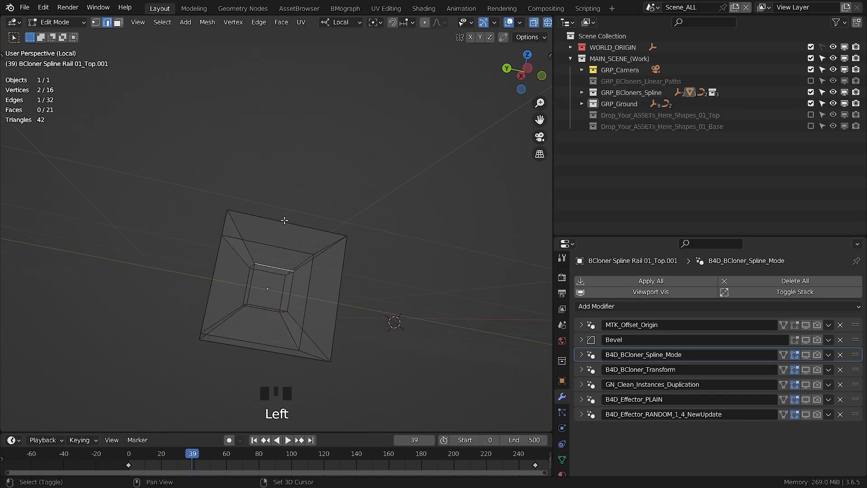
{"action": "left_click", "coordinate": [284, 219], "text": "shift"}
{"action": "key", "text": "f"}
{"action": "middle_click_drag", "start_coordinate": [285, 219], "coordinate": [272, 241]}
{"action": "left_click", "coordinate": [253, 284]}
{"action": "left_click", "coordinate": [210, 266], "text": "shift"}
{"action": "key", "text": "f"}
Step: Return to Object Mode with solid shading and delete all modifiers from the cube
{"action": "key", "text": "Tab"}
{"action": "middle_click_drag", "start_coordinate": [210, 266], "coordinate": [343, 232]}
{"action": "key", "text": "z"}
{"action": "left_click", "coordinate": [374, 203]}
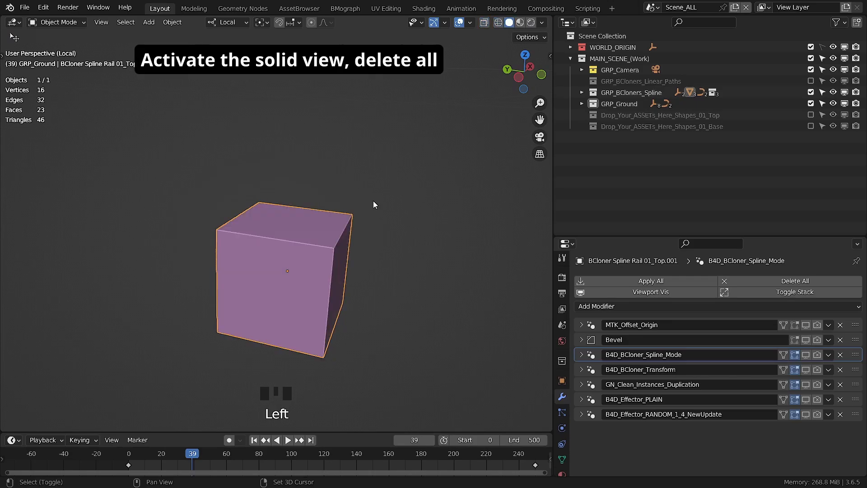
{"action": "middle_click_drag", "start_coordinate": [374, 203], "coordinate": [614, 317], "text": "shift"}
{"action": "left_click", "coordinate": [795, 281]}
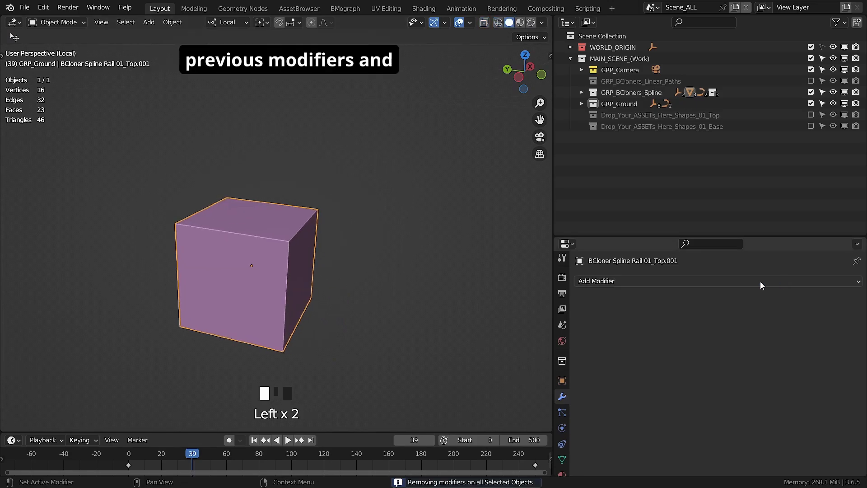
Step: Add a Wireframe modifier to the cube and enable its relative thickness option
{"action": "left_click", "coordinate": [678, 306]}
{"action": "left_click", "coordinate": [618, 266]}
{"action": "middle_click_drag", "start_coordinate": [546, 266], "coordinate": [311, 294]}
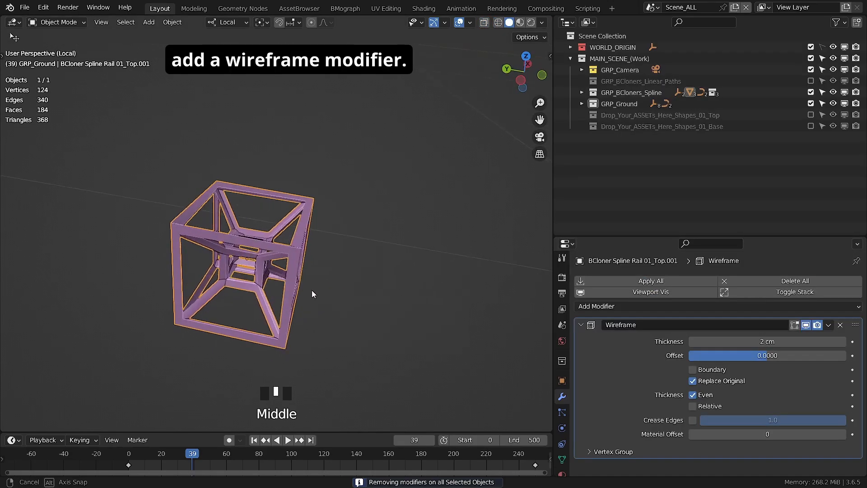
{"action": "left_click", "coordinate": [693, 407]}
{"action": "middle_click_drag", "start_coordinate": [298, 253], "coordinate": [321, 262]}
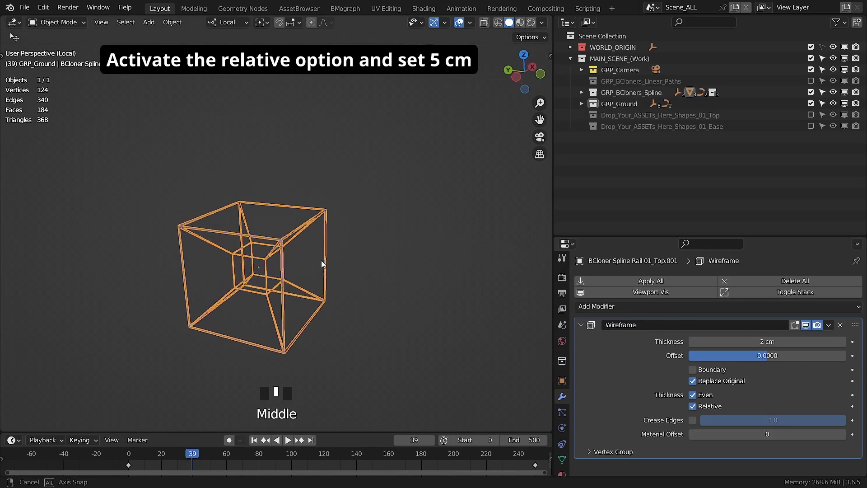
Step: Set the Wireframe modifier's offset to -1 and its thickness to 5 cm
{"action": "left_click_drag", "start_coordinate": [767, 342], "coordinate": [838, 341], "text": "shift"}
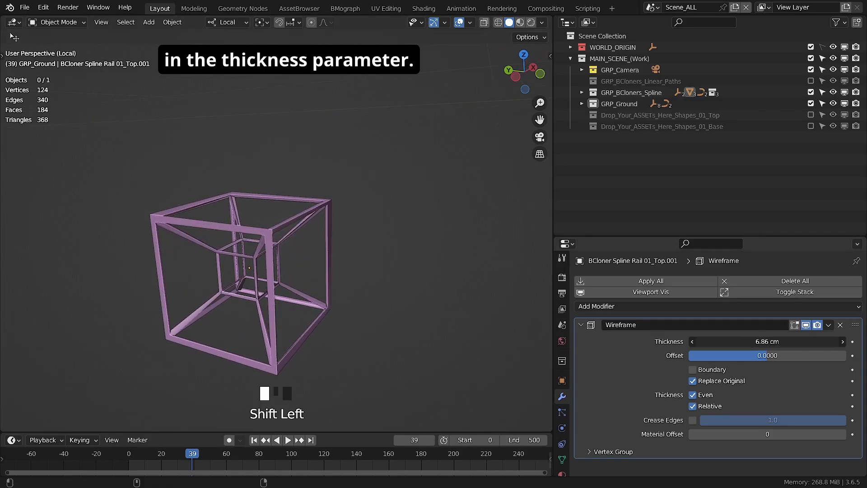
{"action": "middle_click_drag", "start_coordinate": [280, 289], "coordinate": [316, 298]}
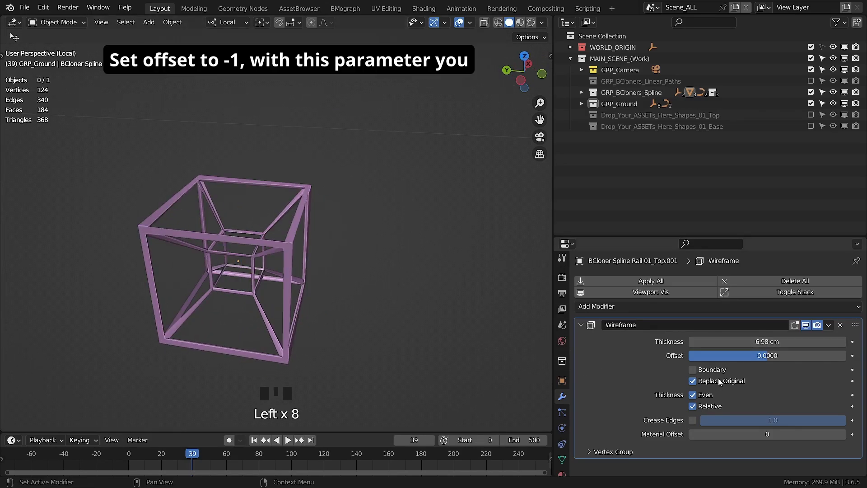
{"action": "left_click", "coordinate": [769, 355]}
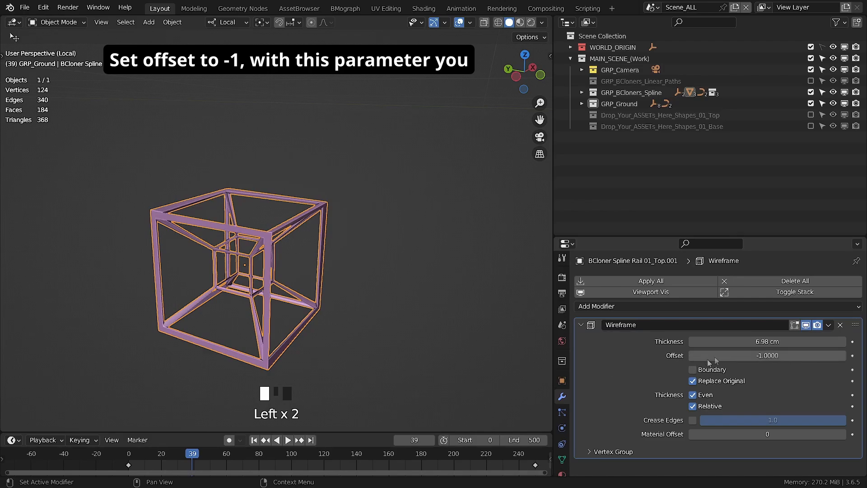
{"action": "left_click", "coordinate": [743, 340]}
{"action": "key", "text": "Return"}
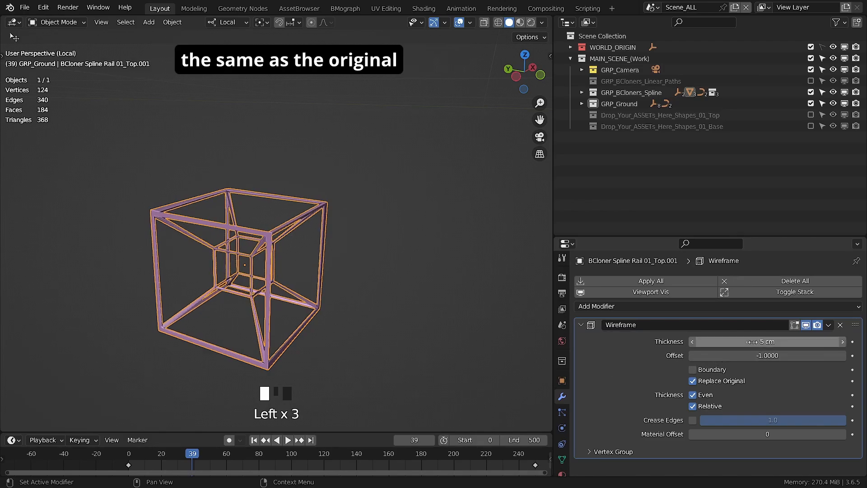
{"action": "left_click_drag", "start_coordinate": [631, 236], "coordinate": [631, 141]}
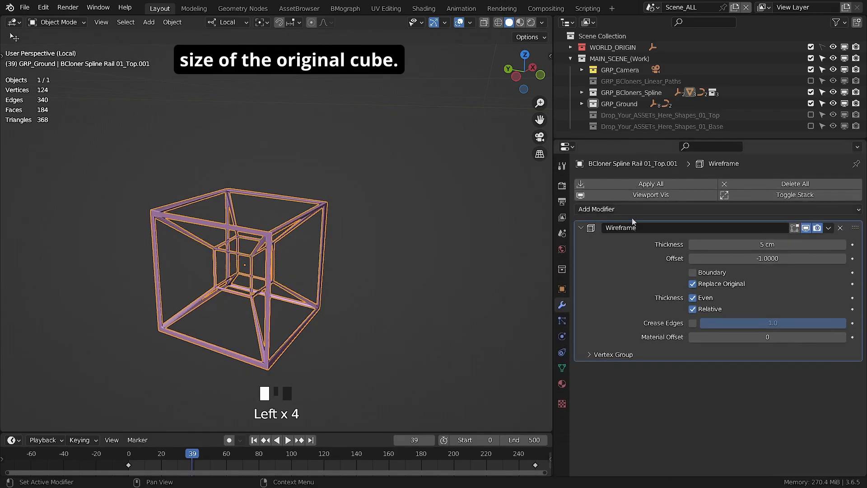
{"action": "scroll", "coordinate": [240, 306], "scroll_direction": "down", "scroll_amount": 1}
{"action": "middle_click_drag", "start_coordinate": [240, 306], "coordinate": [285, 344]}
{"action": "left_click", "coordinate": [356, 256]}
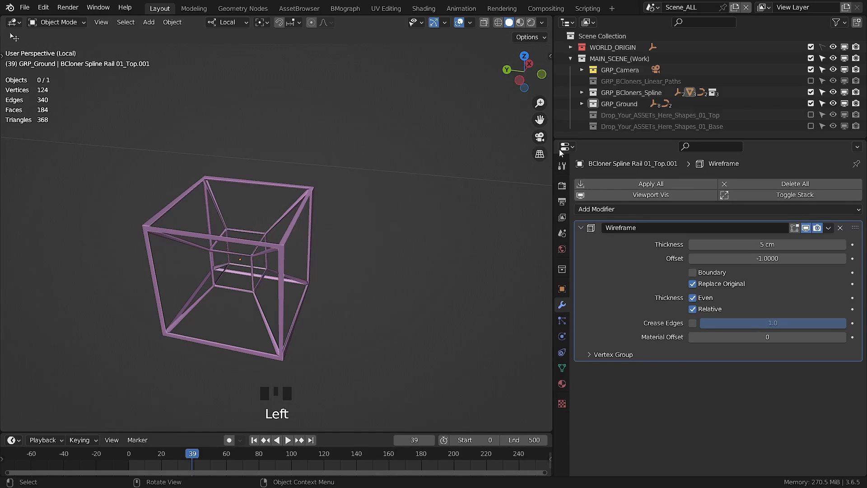
{"action": "scroll", "coordinate": [677, 104], "scroll_direction": "down", "scroll_amount": 1}
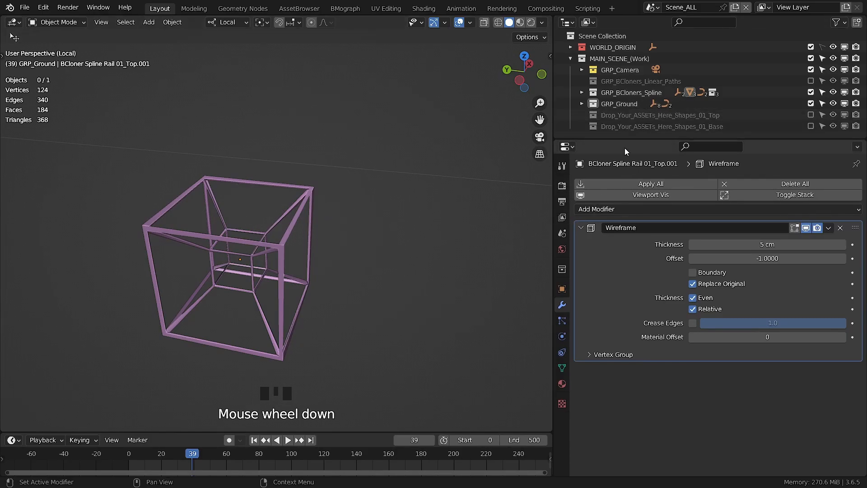
Step: Enable both Drop_Your_ASSETs_Here collections and move the wireframe cube into Drop_Your_ASSETs_Here_Shapes_01_Top
{"action": "left_click_drag", "start_coordinate": [626, 140], "coordinate": [626, 222]}
{"action": "left_click_drag", "start_coordinate": [811, 115], "coordinate": [811, 127]}
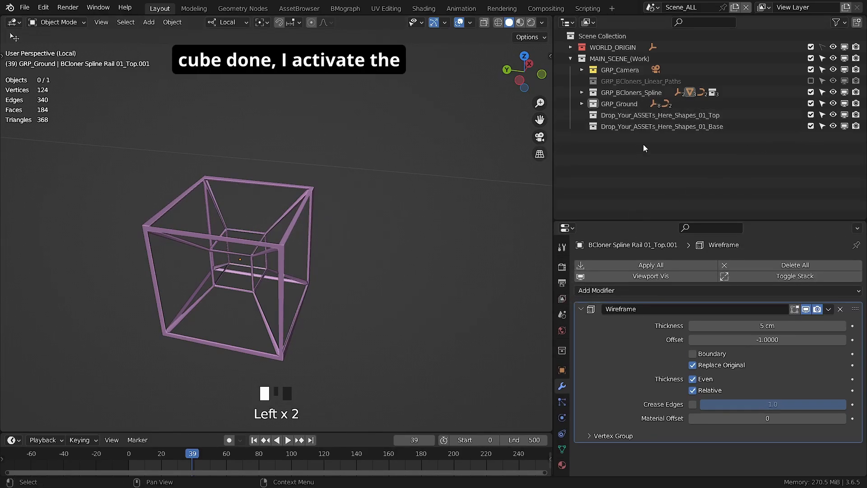
{"action": "left_click", "coordinate": [280, 263]}
{"action": "key", "text": "m"}
{"action": "mouse_move", "coordinate": [280, 309]}
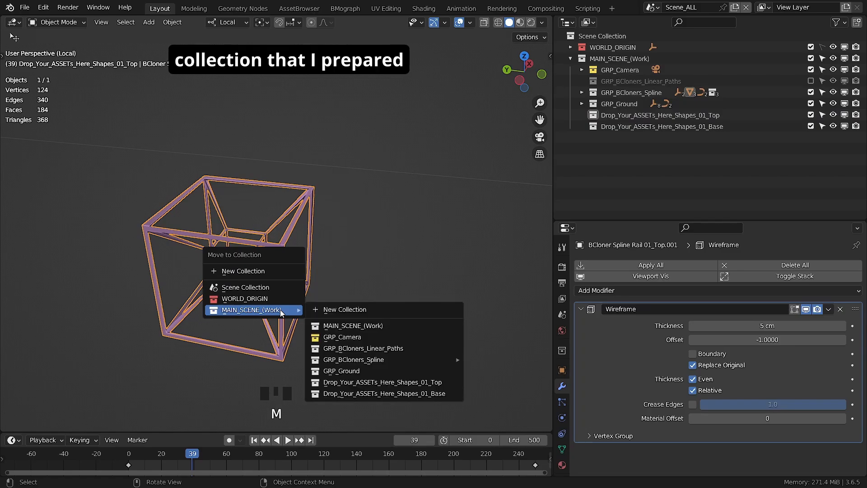
{"action": "left_click", "coordinate": [382, 382]}
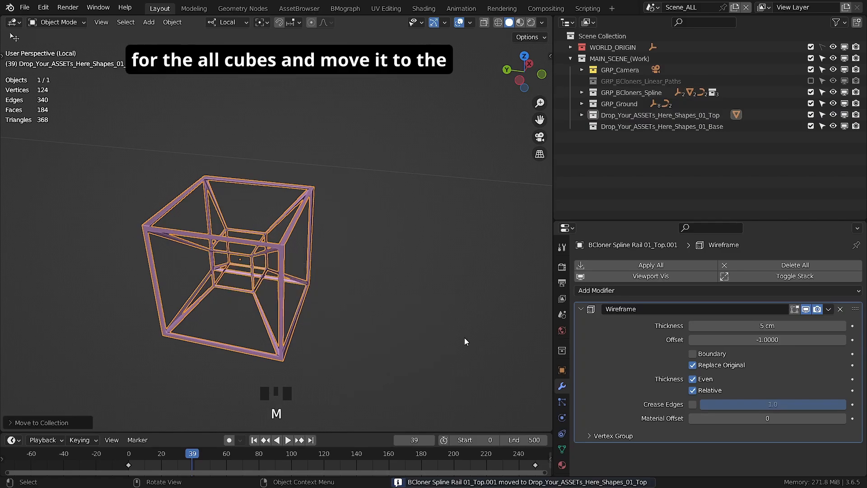
Step: Expand the Drop_Your_ASSETs_Here_Shapes_01_Top collection and rename the wireframe cube as Msh_Cube_Wire
{"action": "left_click", "coordinate": [582, 114]}
{"action": "key", "text": "F2"}
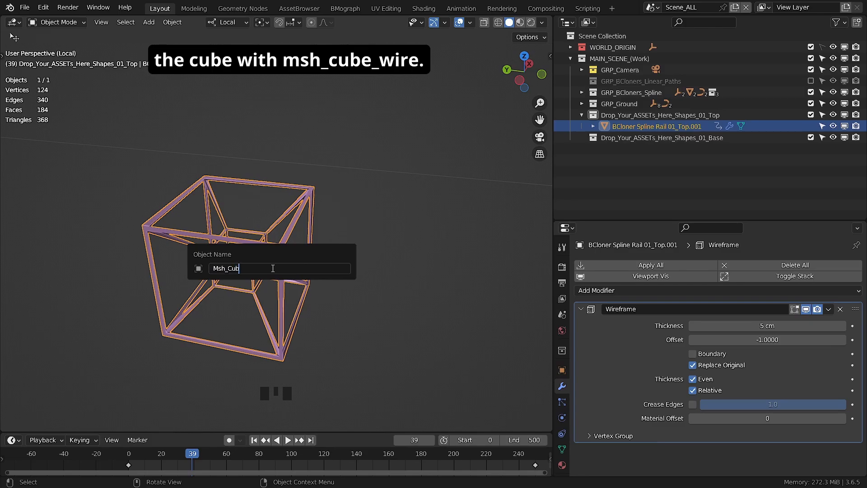
{"action": "type", "text": "Msh_Cube_Wi"}
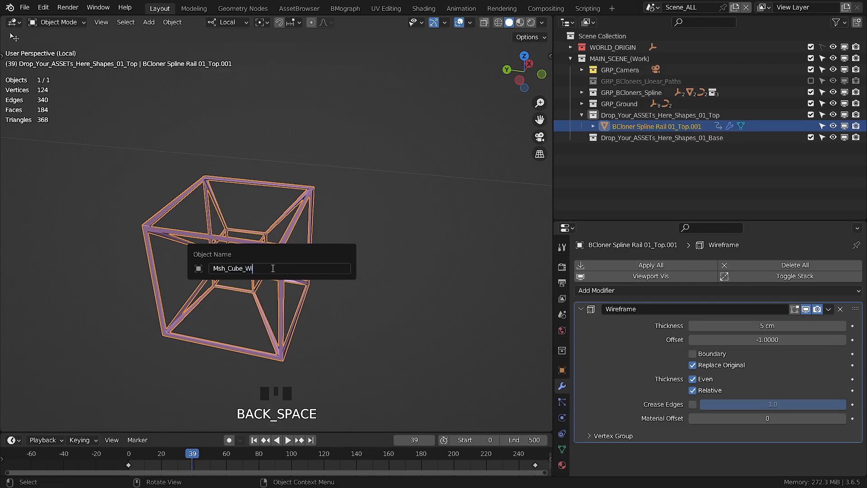
{"action": "type", "text": "re"}
{"action": "key", "text": "Return"}
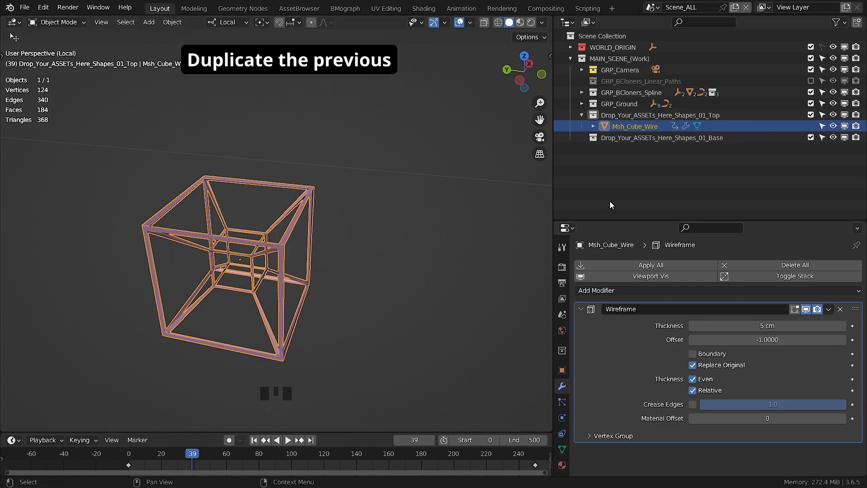
Step: Duplicate Msh_Cube_Wire and hide the original in the viewport
{"action": "key", "text": "shift+d"}
{"action": "left_click", "coordinate": [293, 283]}
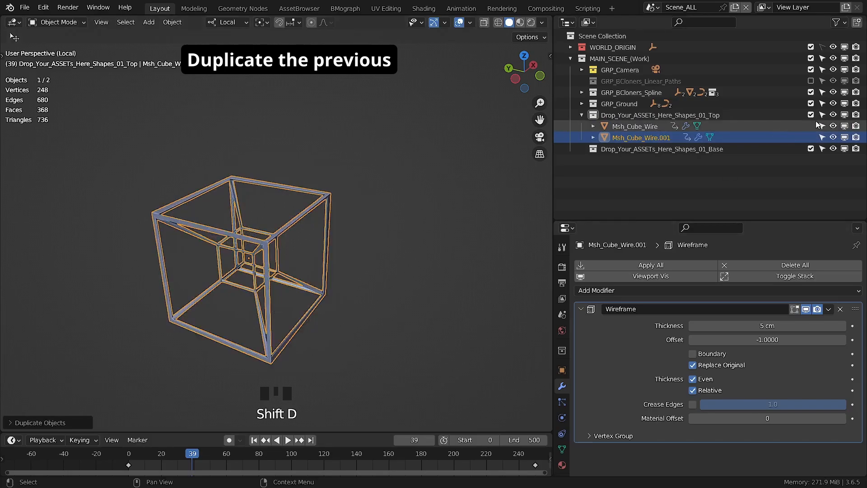
{"action": "left_click", "coordinate": [834, 126]}
Step: Delete all modifiers from the duplicated cube
{"action": "left_click", "coordinate": [764, 265]}
{"action": "left_click", "coordinate": [764, 264]}
{"action": "left_click", "coordinate": [286, 248]}
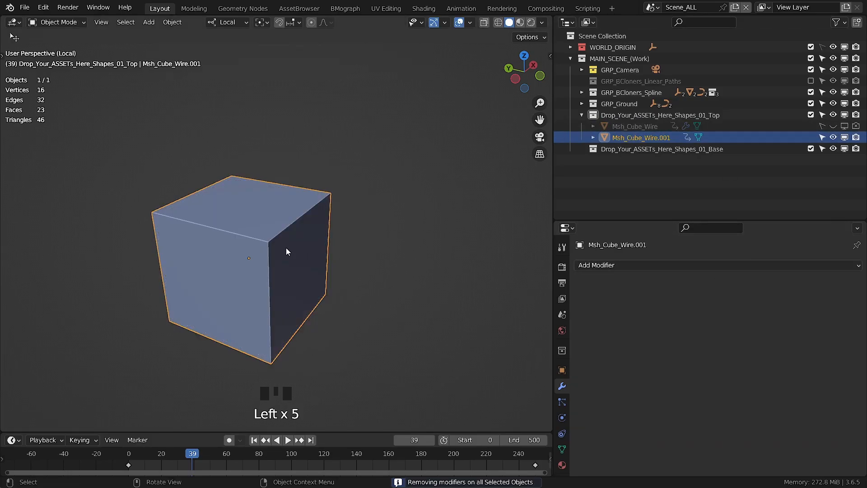
Step: Enter Edit Mode on the duplicated cube and inset one side face with a thickness of 1 cm
{"action": "key", "text": "Tab"}
{"action": "middle_click_drag", "start_coordinate": [286, 248], "coordinate": [300, 269]}
{"action": "left_click", "coordinate": [276, 253]}
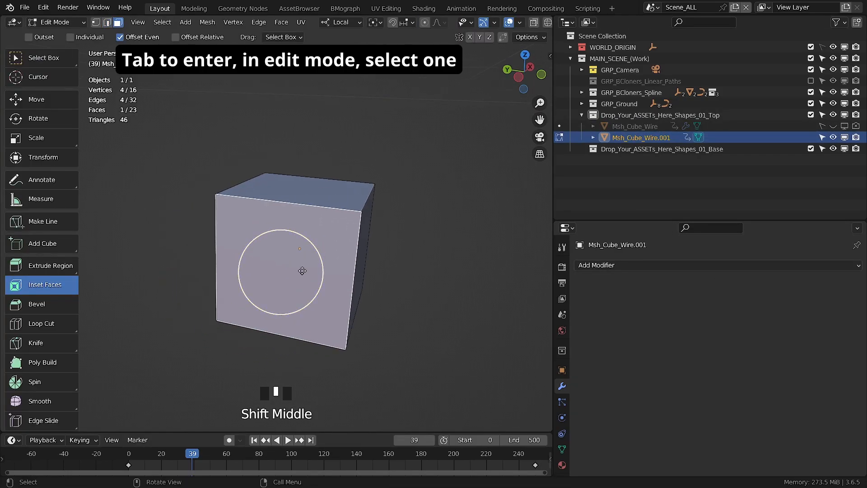
{"action": "left_click_drag", "start_coordinate": [300, 269], "coordinate": [294, 270]}
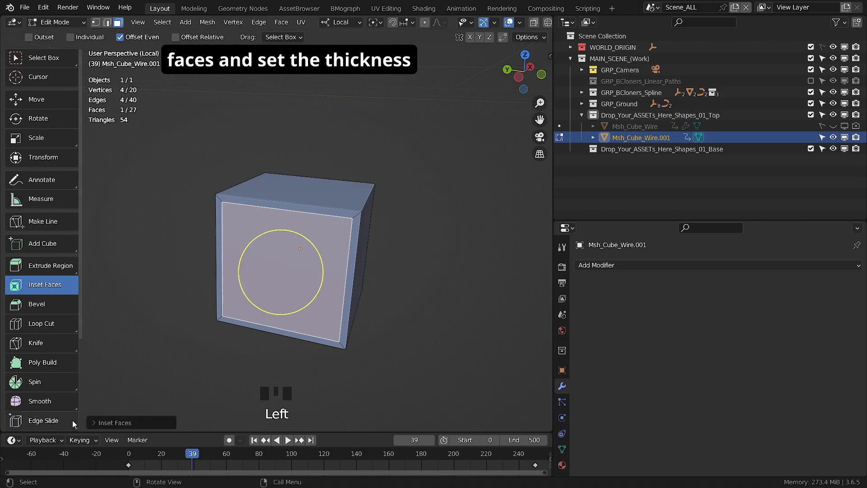
{"action": "left_click", "coordinate": [179, 358]}
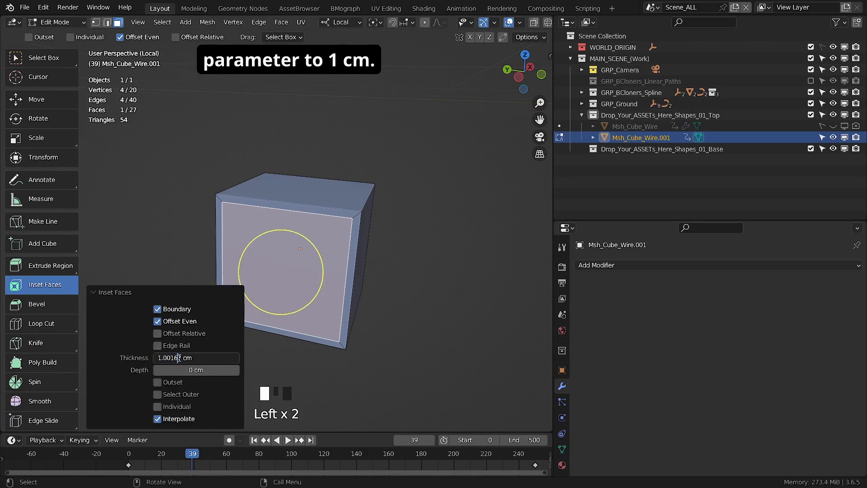
{"action": "key", "text": "BackSpace"}
{"action": "key", "text": "Return"}
Step: Inset the adjacent side face of the cube with the same 1 cm thickness
{"action": "middle_click_drag", "start_coordinate": [423, 274], "coordinate": [379, 281]}
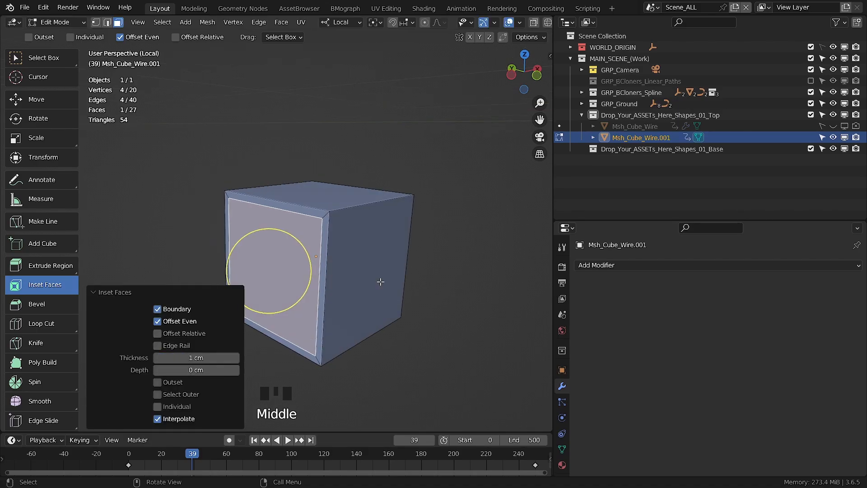
{"action": "left_click", "coordinate": [379, 281]}
{"action": "left_click_drag", "start_coordinate": [379, 280], "coordinate": [372, 276]}
{"action": "double_click", "coordinate": [178, 358]}
{"action": "left_click", "coordinate": [367, 269]}
Step: Inset the third and fourth side faces of the cube by 1 cm each
{"action": "middle_click_drag", "start_coordinate": [420, 287], "coordinate": [389, 287]}
{"action": "key", "text": "ctrl+z"}
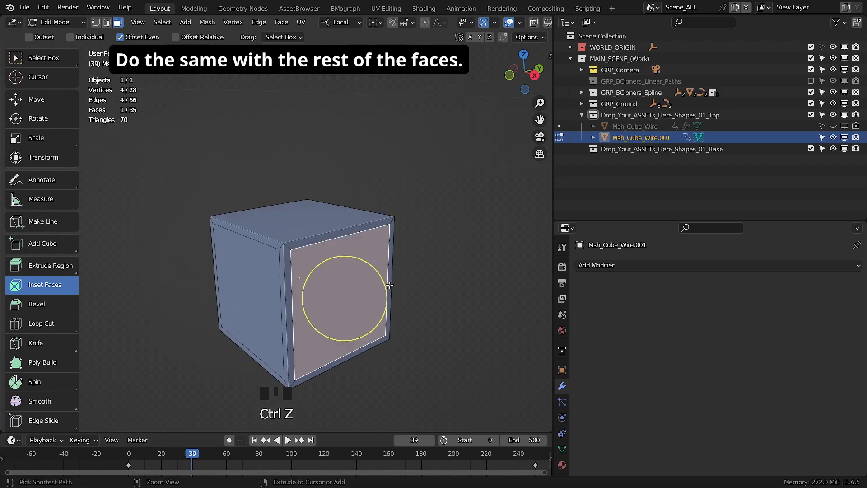
{"action": "left_click_drag", "start_coordinate": [389, 286], "coordinate": [383, 288]}
{"action": "double_click", "coordinate": [190, 358]}
{"action": "middle_click_drag", "start_coordinate": [384, 276], "coordinate": [303, 285]}
{"action": "left_click", "coordinate": [300, 282]}
{"action": "left_click", "coordinate": [290, 244], "text": "shift"}
{"action": "left_click", "coordinate": [301, 283]}
{"action": "left_click_drag", "start_coordinate": [300, 283], "coordinate": [296, 284]}
{"action": "double_click", "coordinate": [190, 358]}
Step: Inset the cube's top face to match the inset side faces
{"action": "middle_click_drag", "start_coordinate": [316, 271], "coordinate": [275, 258]}
{"action": "left_click", "coordinate": [253, 203]}
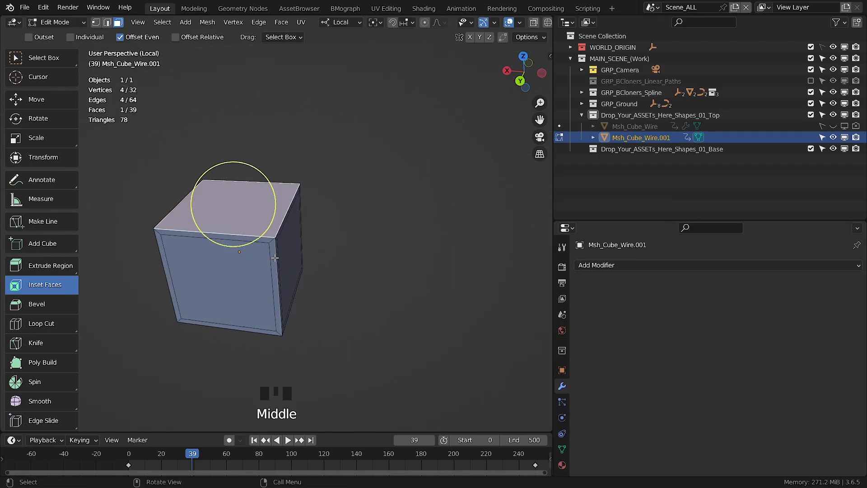
{"action": "left_click_drag", "start_coordinate": [271, 208], "coordinate": [267, 207]}
{"action": "middle_click_drag", "start_coordinate": [289, 226], "coordinate": [309, 235]}
{"action": "middle_click_drag", "start_coordinate": [309, 235], "coordinate": [305, 267]}
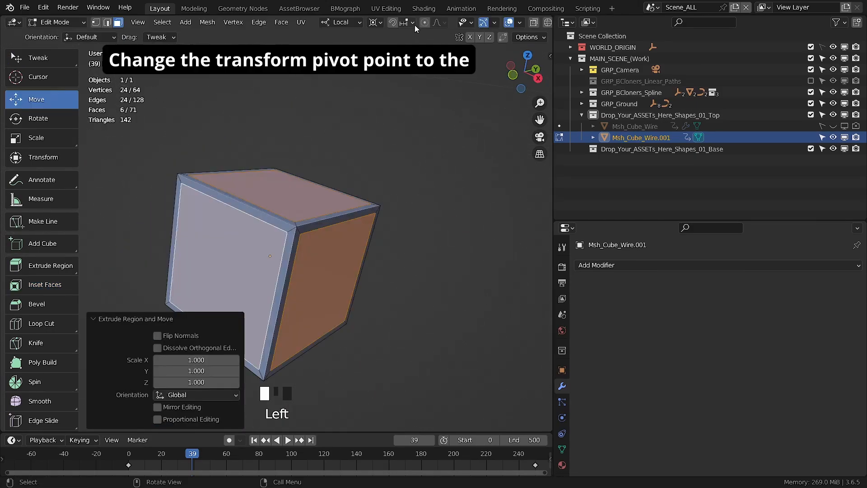
Step: Set the transform pivot point to Bounding Box Center and select all the inset panel faces of the cube
{"action": "left_click", "coordinate": [381, 23]}
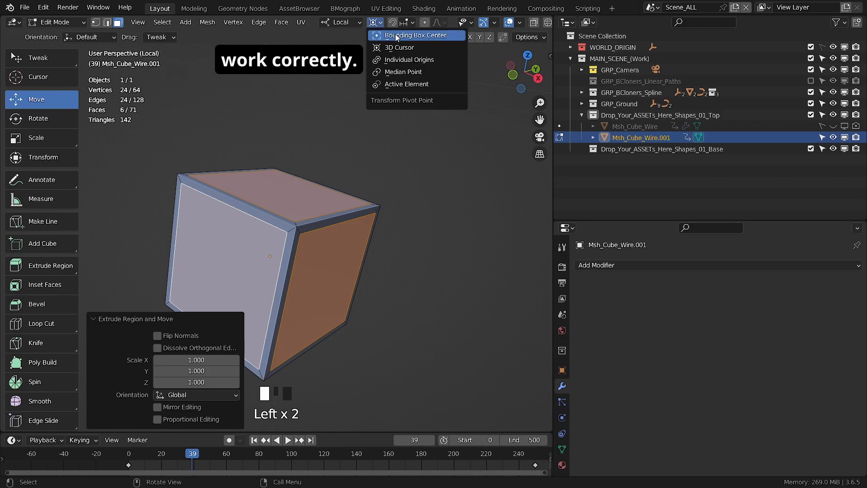
{"action": "left_click", "coordinate": [396, 37]}
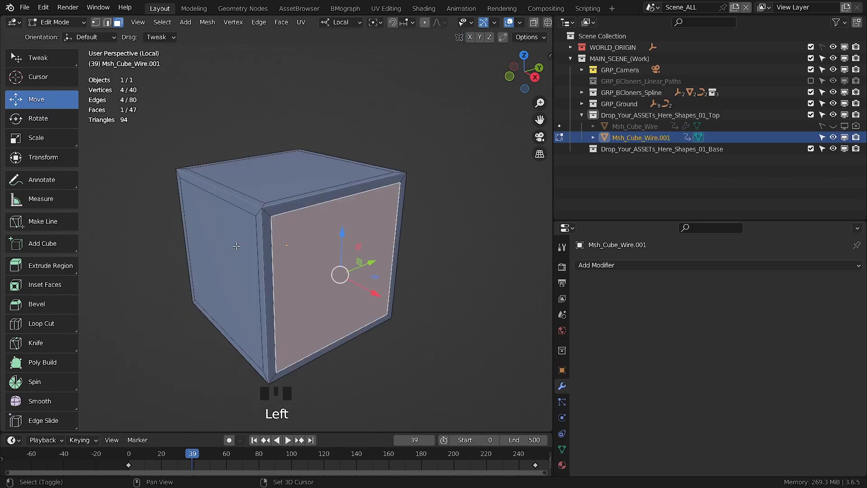
{"action": "middle_click_drag", "start_coordinate": [236, 246], "coordinate": [301, 163]}
{"action": "left_click", "coordinate": [311, 250], "text": "shift"}
{"action": "middle_click_drag", "start_coordinate": [300, 203], "coordinate": [298, 181], "text": "shift"}
{"action": "middle_click_drag", "start_coordinate": [300, 343], "coordinate": [316, 256]}
Step: Invert the selection to the cube's frame faces and extrude them outward by scaling to about 1.05
{"action": "key", "text": "ctrl+i"}
{"action": "key", "text": "e"}
{"action": "key", "text": "s"}
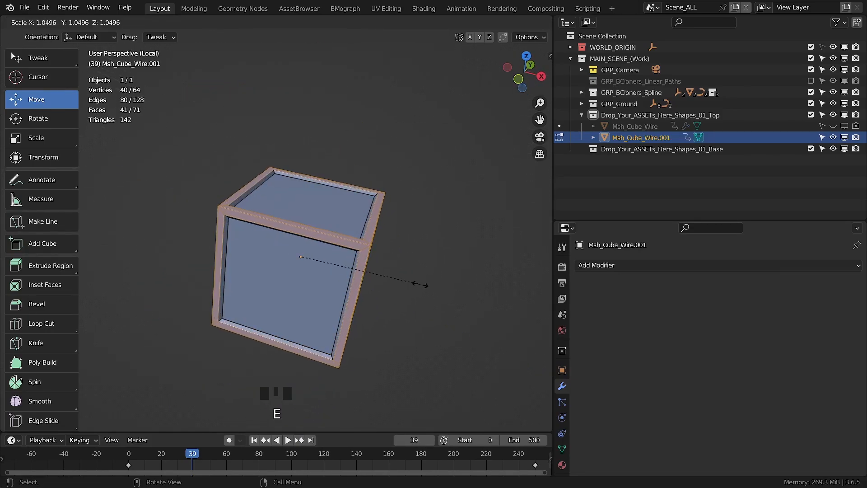
{"action": "left_click", "coordinate": [420, 284]}
{"action": "middle_click_drag", "start_coordinate": [419, 283], "coordinate": [338, 258]}
{"action": "key", "text": "Tab"}
{"action": "key", "text": "Tab"}
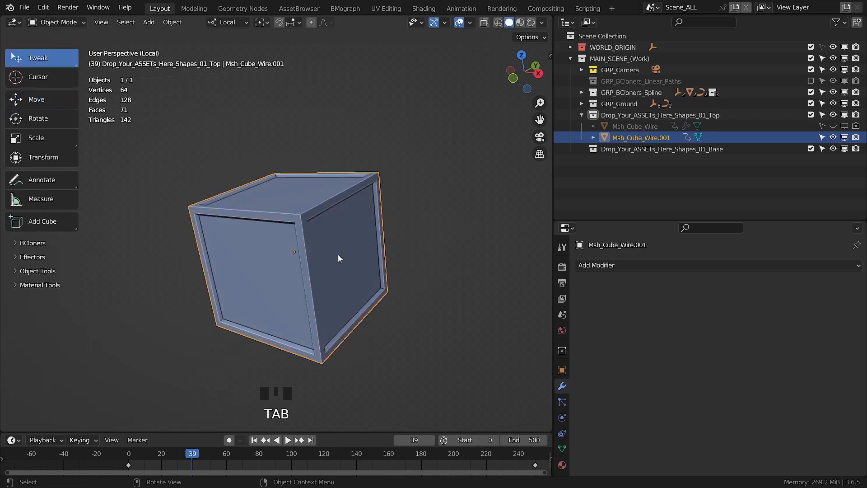
Step: Select the recessed panel faces on all six sides and inset them to small central squares
{"action": "middle_click_drag", "start_coordinate": [316, 199], "coordinate": [331, 219]}
{"action": "left_click", "coordinate": [323, 247]}
{"action": "left_click", "coordinate": [325, 194], "text": "shift"}
{"action": "left_click", "coordinate": [330, 229], "text": "shift"}
{"action": "middle_click_drag", "start_coordinate": [384, 280], "coordinate": [265, 193]}
{"action": "key", "text": "i"}
{"action": "left_click", "coordinate": [414, 244]}
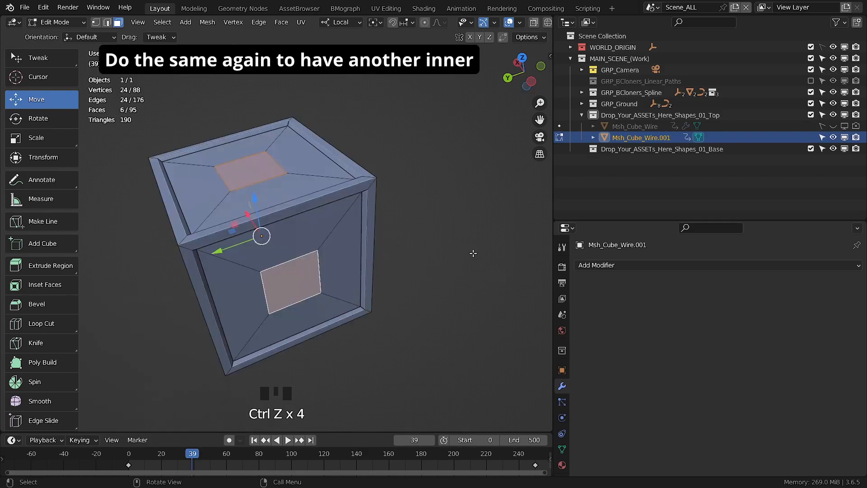
Step: Inset the small central squares again with a thickness of 1.165 cm
{"action": "key", "text": "i"}
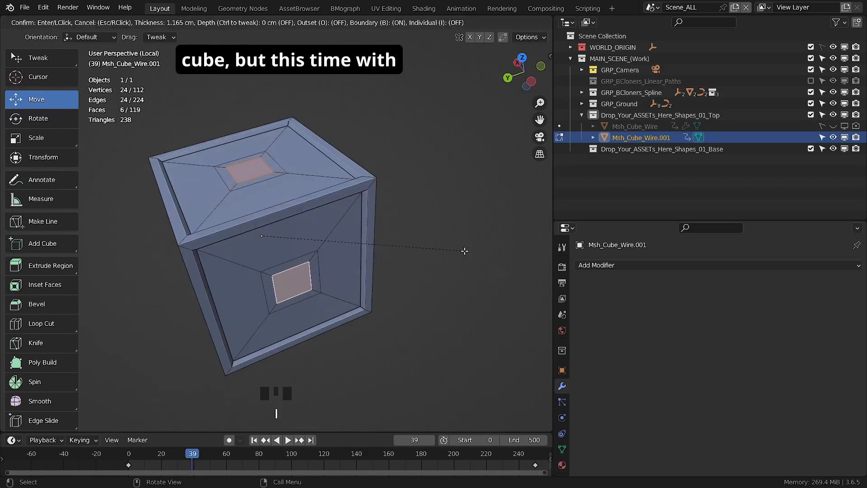
{"action": "left_click", "coordinate": [465, 252]}
{"action": "middle_click_drag", "start_coordinate": [465, 251], "coordinate": [329, 267]}
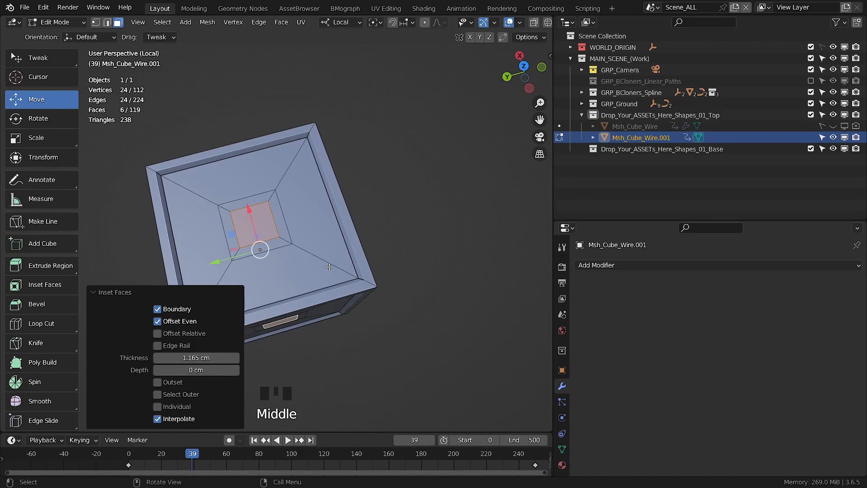
Step: Select the narrow face rings around the central squares on all sides and extrude them outward with a scale of 1.090
{"action": "left_click", "coordinate": [270, 201], "text": "alt"}
{"action": "mouse_move", "coordinate": [271, 201]}
{"action": "middle_mouse_down"}
{"action": "mouse_move", "coordinate": [242, 294]}
{"action": "mouse_move", "coordinate": [168, 229]}
{"action": "mouse_move", "coordinate": [260, 226]}
{"action": "mouse_move", "coordinate": [271, 217]}
{"action": "middle_mouse_up"}
{"action": "left_click", "coordinate": [242, 293], "text": "alt+shift"}
{"action": "left_click", "coordinate": [268, 199], "text": "alt+shift"}
{"action": "left_click", "coordinate": [271, 217], "text": "alt+shift"}
{"action": "middle_click_drag", "start_coordinate": [272, 217], "coordinate": [417, 276]}
{"action": "left_click", "coordinate": [253, 226], "text": "alt+shift"}
{"action": "key", "text": "e"}
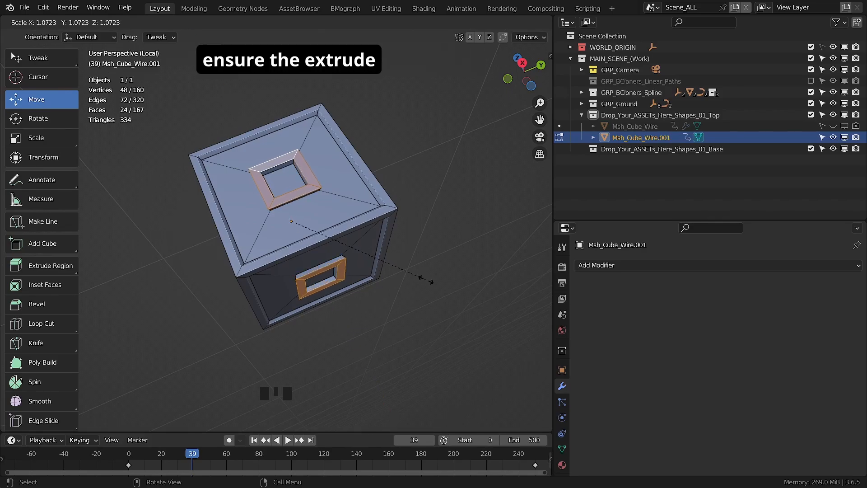
{"action": "left_click", "coordinate": [428, 280]}
Step: In top view, scale the extruded rings down to about 0.96 so they sit flush with the outer frame
{"action": "middle_click_drag", "start_coordinate": [314, 249], "coordinate": [320, 231]}
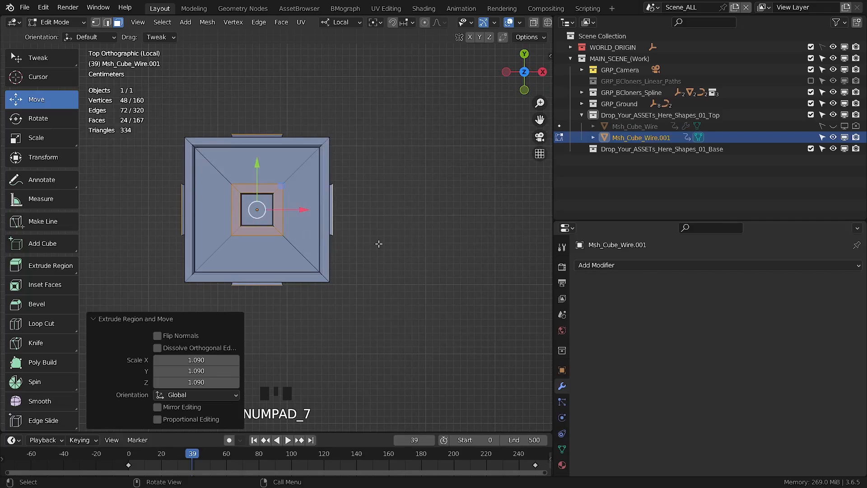
{"action": "key", "text": "s"}
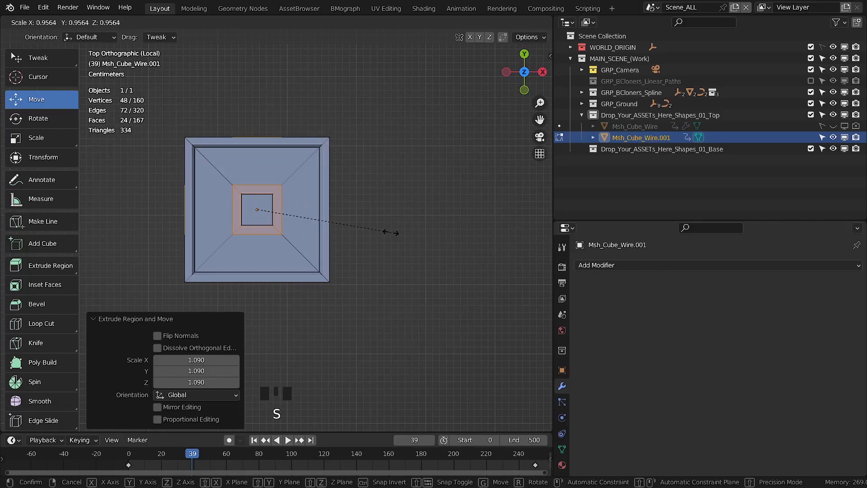
{"action": "left_click", "coordinate": [390, 233]}
Step: Delete the small central faces inside the raised square rings to open windows in the cube's sides
{"action": "middle_click_drag", "start_coordinate": [390, 232], "coordinate": [274, 289]}
{"action": "left_click", "coordinate": [275, 195]}
{"action": "key", "text": "x"}
{"action": "left_click", "coordinate": [297, 235]}
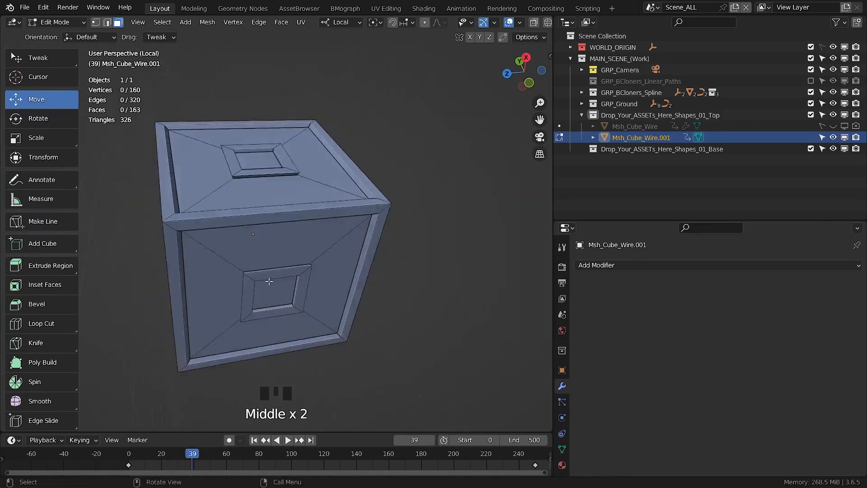
{"action": "left_click", "coordinate": [272, 295]}
{"action": "key", "text": "x"}
{"action": "left_click", "coordinate": [273, 296]}
{"action": "middle_click_drag", "start_coordinate": [370, 147], "coordinate": [295, 228]}
{"action": "left_click", "coordinate": [293, 231]}
{"action": "key", "text": "x"}
{"action": "left_click", "coordinate": [294, 233]}
Step: Switch to wireframe display and delete another small face inside the square rings
{"action": "key", "text": "shift+z"}
{"action": "left_click", "coordinate": [383, 270]}
{"action": "middle_click_drag", "start_coordinate": [394, 299], "coordinate": [362, 262]}
{"action": "middle_click_drag", "start_coordinate": [362, 262], "coordinate": [209, 207], "text": "shift"}
{"action": "left_click", "coordinate": [345, 236], "text": "alt"}
{"action": "left_click", "coordinate": [316, 179]}
{"action": "left_click", "coordinate": [316, 178]}
{"action": "key", "text": "x"}
{"action": "left_click", "coordinate": [253, 214]}
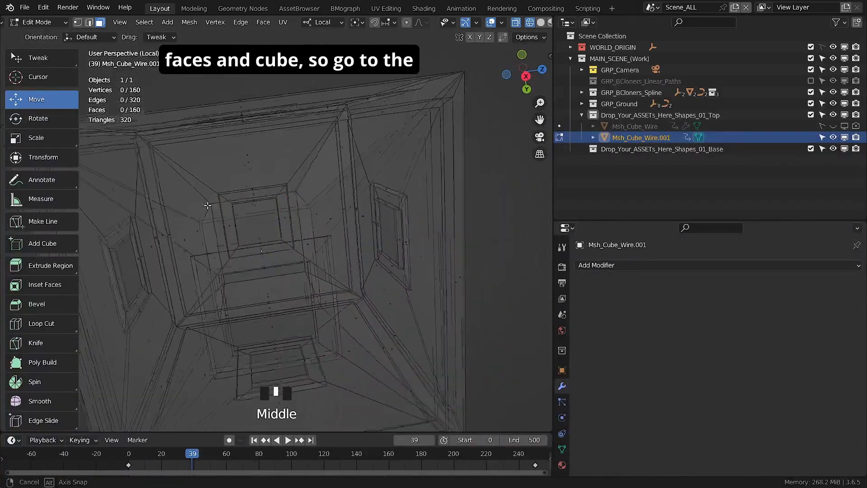
Step: Delete more of the hidden interior faces in wireframe display, and return to solid shading
{"action": "left_click", "coordinate": [103, 245]}
{"action": "key", "text": "x"}
{"action": "left_click", "coordinate": [199, 239]}
{"action": "middle_click_drag", "start_coordinate": [199, 239], "coordinate": [337, 166]}
{"action": "left_click", "coordinate": [111, 232]}
{"action": "key", "text": "x"}
{"action": "mouse_move", "coordinate": [111, 231]}
{"action": "middle_mouse_down"}
{"action": "mouse_move", "coordinate": [482, 233]}
{"action": "mouse_move", "coordinate": [406, 271]}
{"action": "mouse_move", "coordinate": [355, 199]}
{"action": "mouse_move", "coordinate": [319, 260]}
{"action": "mouse_move", "coordinate": [242, 349]}
{"action": "middle_mouse_up"}
{"action": "left_click", "coordinate": [482, 233]}
{"action": "key", "text": "shift+z"}
Step: Delete two more leftover interior faces from inside the cube in solid shading
{"action": "scroll", "coordinate": [319, 259], "scroll_direction": "up", "scroll_amount": 2}
{"action": "left_click", "coordinate": [242, 348]}
{"action": "key", "text": "x"}
{"action": "left_click", "coordinate": [242, 348]}
{"action": "left_click", "coordinate": [370, 348]}
{"action": "key", "text": "x"}
{"action": "left_click", "coordinate": [370, 348]}
Step: Try a linked selection on an interior face, undo it, and delete the unwanted interior faces individually
{"action": "left_click", "coordinate": [324, 213]}
{"action": "middle_click_drag", "start_coordinate": [316, 329], "coordinate": [271, 253]}
{"action": "key", "text": "ctrl+l"}
{"action": "key", "text": "ctrl+z"}
{"action": "key", "text": "x"}
{"action": "left_click", "coordinate": [323, 213]}
{"action": "left_click", "coordinate": [318, 276]}
{"action": "key", "text": "x"}
{"action": "left_click", "coordinate": [319, 276]}
Step: Delete the remaining interior face and the linked inner cube geometry
{"action": "middle_click_drag", "start_coordinate": [469, 289], "coordinate": [411, 260]}
{"action": "scroll", "coordinate": [422, 263], "scroll_direction": "up", "scroll_amount": 4}
{"action": "left_click", "coordinate": [422, 264]}
{"action": "left_click", "coordinate": [410, 259]}
{"action": "key", "text": "ctrl+l"}
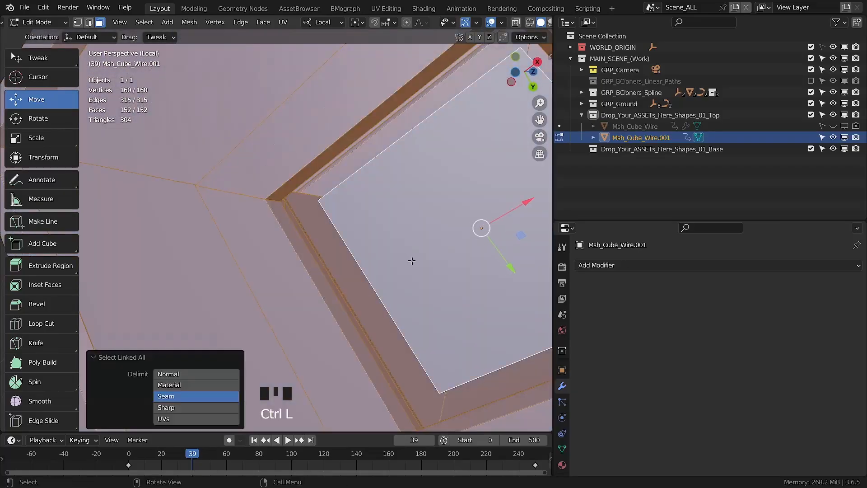
{"action": "left_click", "coordinate": [401, 298]}
{"action": "key", "text": "x"}
{"action": "left_click", "coordinate": [401, 298]}
{"action": "key", "text": "ctrl+l"}
{"action": "key", "text": "x"}
Step: Extrude the first window opening's edge loop inward by about 6.04 cm along local Z and adjust its depth in side view
{"action": "key", "text": "e"}
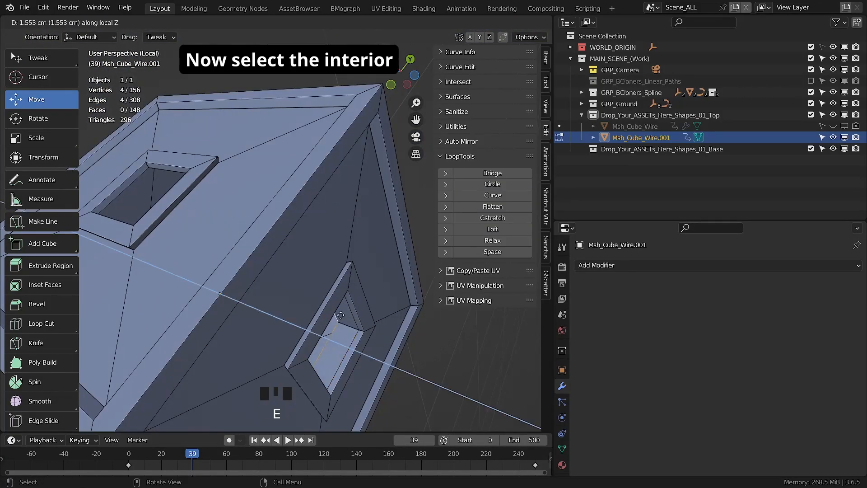
{"action": "left_click", "coordinate": [289, 344]}
{"action": "middle_click_drag", "start_coordinate": [289, 344], "coordinate": [338, 289]}
{"action": "key", "text": "KP_7"}
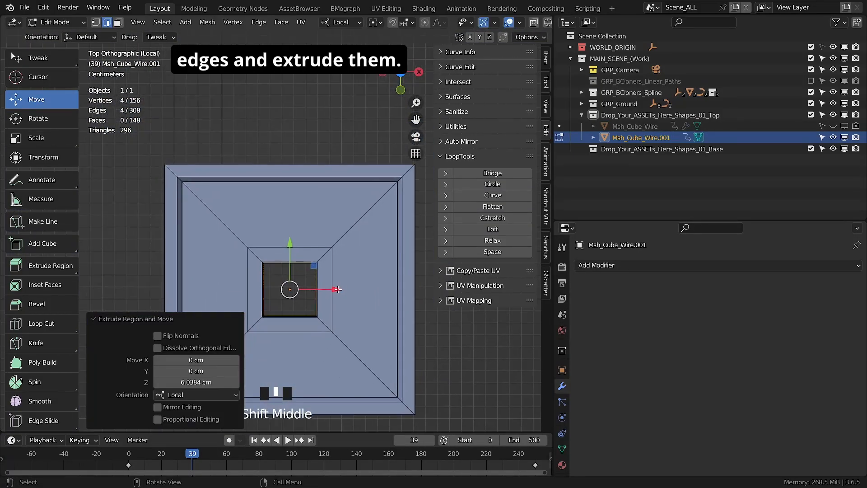
{"action": "key", "text": "KP_3"}
{"action": "left_click_drag", "start_coordinate": [218, 224], "coordinate": [228, 206]}
{"action": "middle_click_drag", "start_coordinate": [228, 206], "coordinate": [258, 266], "text": "shift"}
Step: Extrude the top window's edge loop down into the cube in right view and align it with the side opening's edge
{"action": "left_click", "coordinate": [257, 127], "text": "alt"}
{"action": "key", "text": "KP_3"}
{"action": "key", "text": "e"}
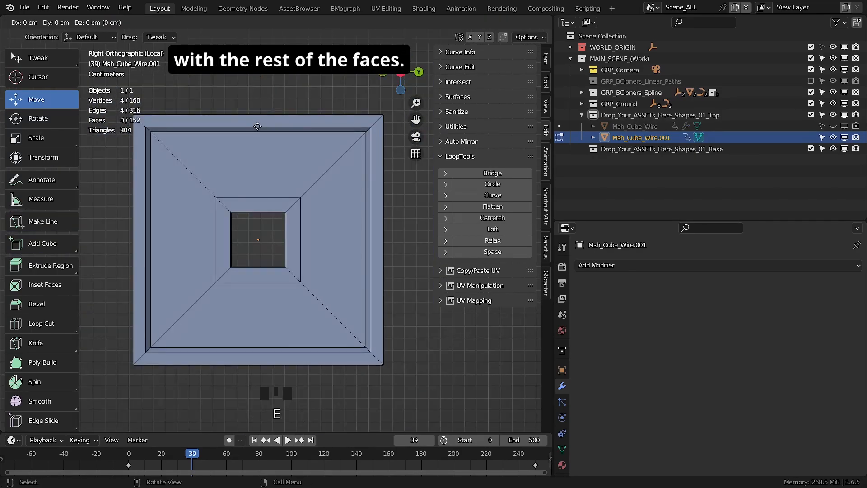
{"action": "left_click", "coordinate": [265, 219]}
{"action": "left_click_drag", "start_coordinate": [260, 176], "coordinate": [260, 178]}
Step: Select the edge loop of a side window and extrude it inward by -7.7307 cm along local Y
{"action": "middle_click_drag", "start_coordinate": [263, 199], "coordinate": [199, 212]}
{"action": "left_click", "coordinate": [371, 271], "text": "alt"}
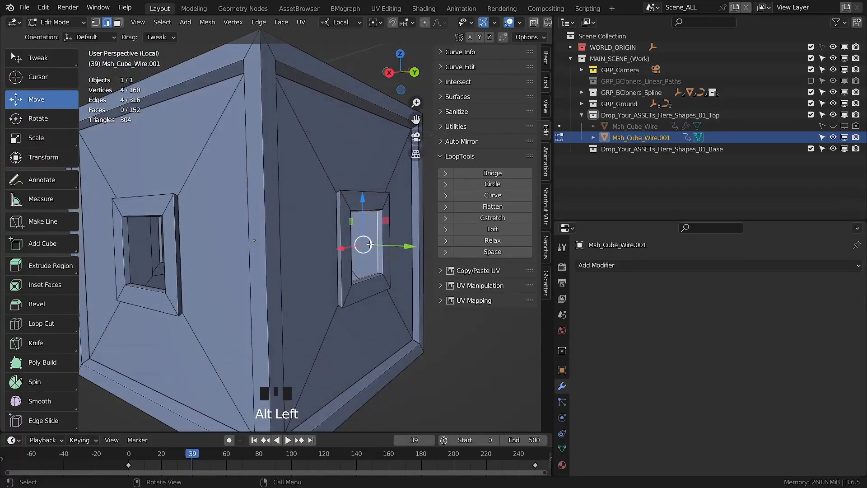
{"action": "key", "text": "KP_3"}
{"action": "key", "text": "e"}
{"action": "left_click", "coordinate": [286, 271]}
{"action": "middle_click_drag", "start_coordinate": [287, 271], "coordinate": [373, 249]}
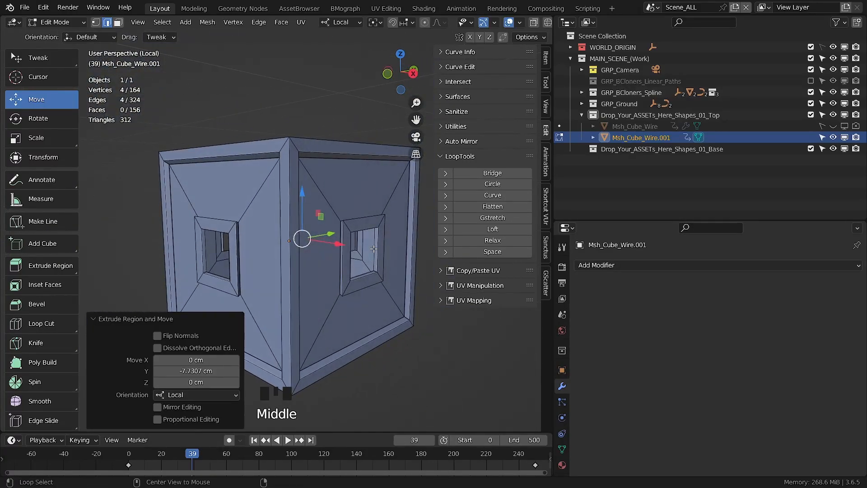
Step: Extrude the adjacent side window's edge loop inward and fine-tune its depth in front view
{"action": "left_click", "coordinate": [373, 250], "text": "alt"}
{"action": "key", "text": "e"}
{"action": "key", "text": "KP_1"}
{"action": "left_click", "coordinate": [319, 266]}
{"action": "middle_click_drag", "start_coordinate": [318, 266], "coordinate": [354, 249]}
{"action": "key", "text": "KP_1"}
{"action": "left_click_drag", "start_coordinate": [362, 239], "coordinate": [360, 238]}
Step: Extrude the edge loops of the last two side windows inward to meet the other tunnels
{"action": "middle_click_drag", "start_coordinate": [360, 238], "coordinate": [270, 261]}
{"action": "scroll", "coordinate": [397, 256], "scroll_direction": "up", "scroll_amount": 3}
{"action": "key", "text": "e"}
{"action": "left_click", "coordinate": [271, 247]}
{"action": "scroll", "coordinate": [272, 248], "scroll_direction": "down", "scroll_amount": 3}
{"action": "left_click", "coordinate": [269, 255], "text": "alt"}
{"action": "left_click", "coordinate": [344, 253]}
{"action": "middle_click_drag", "start_coordinate": [345, 253], "coordinate": [364, 269]}
Step: Switch to see-through wireframe display and merge the three vertices at one inner tunnel corner at center
{"action": "key", "text": "Tab"}
{"action": "scroll", "coordinate": [297, 245], "scroll_direction": "up", "scroll_amount": 10}
{"action": "key", "text": "q"}
{"action": "key", "text": "Escape"}
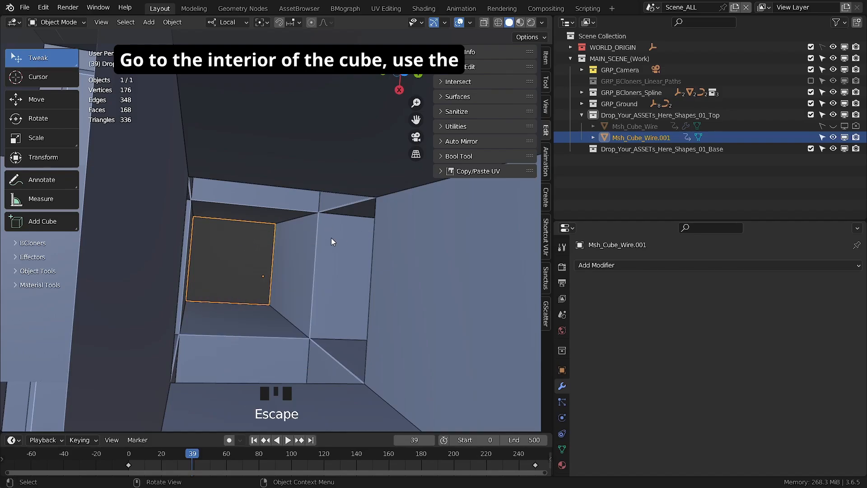
{"action": "key", "text": "Tab"}
{"action": "middle_click_drag", "start_coordinate": [331, 237], "coordinate": [211, 203]}
{"action": "scroll", "coordinate": [210, 204], "scroll_direction": "up", "scroll_amount": 2}
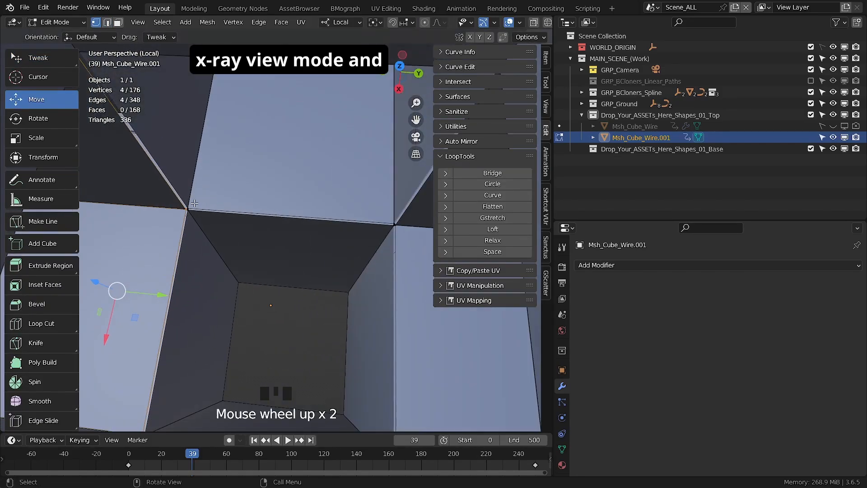
{"action": "left_click", "coordinate": [548, 22]}
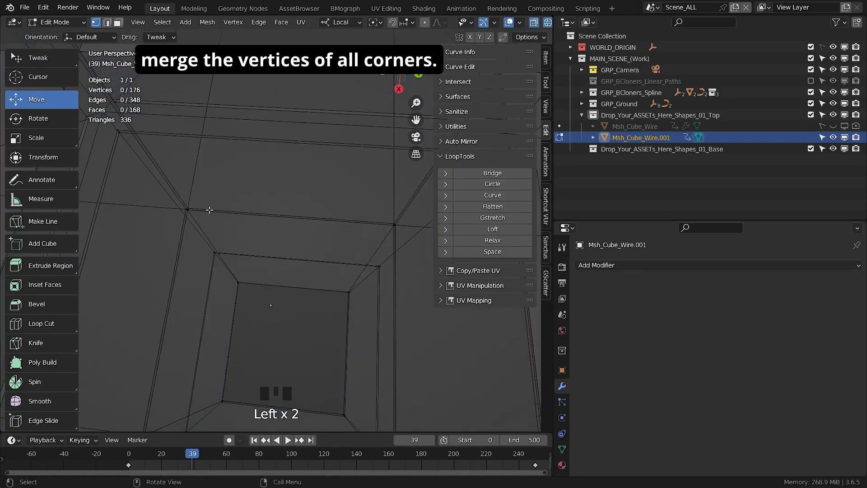
{"action": "scroll", "coordinate": [198, 218], "scroll_direction": "down", "scroll_amount": 7}
{"action": "middle_click", "coordinate": [227, 244]}
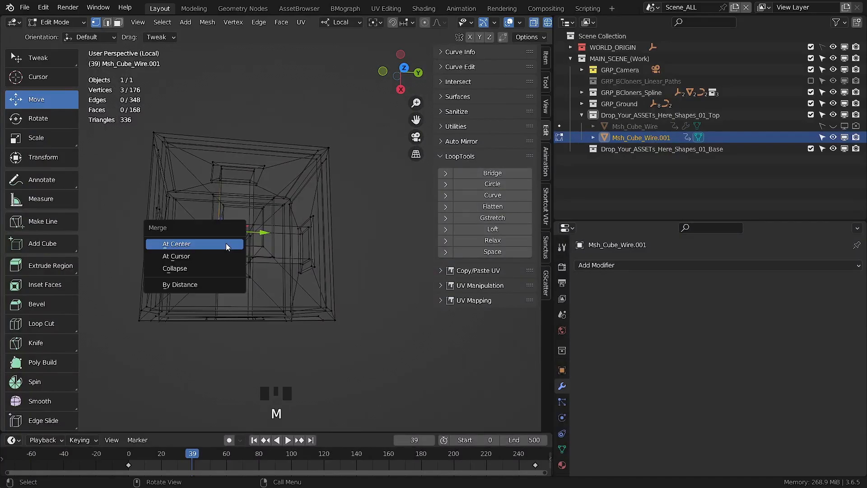
{"action": "middle_click", "coordinate": [226, 244]}
Step: Select the overlapping vertices at the second inner tunnel corner and merge them at center
{"action": "key", "text": "a"}
{"action": "key", "text": "a"}
{"action": "key", "text": "a"}
{"action": "key", "text": "a"}
{"action": "key", "text": "a"}
{"action": "key", "text": "a"}
{"action": "key", "text": "a"}
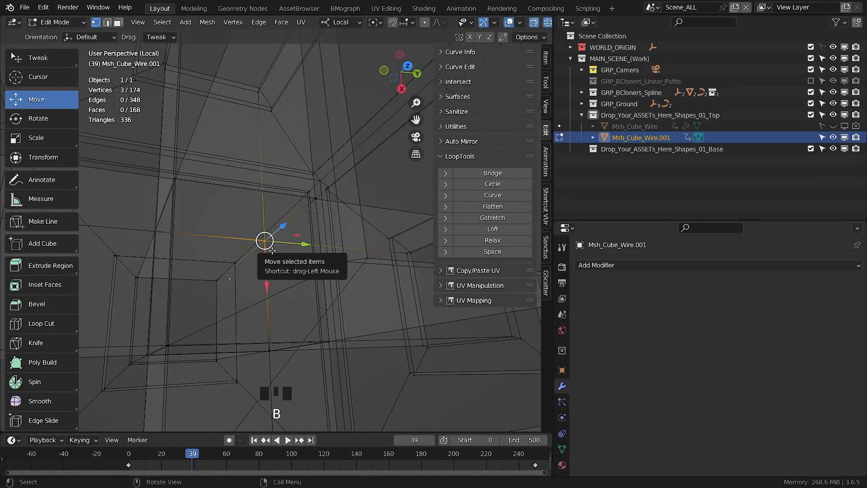
{"action": "key", "text": "m"}
{"action": "left_click", "coordinate": [272, 251]}
Step: Merge the vertices of the third and fourth inner tunnel corners at center
{"action": "middle_click_drag", "start_coordinate": [274, 254], "coordinate": [141, 211]}
{"action": "left_click", "coordinate": [137, 211]}
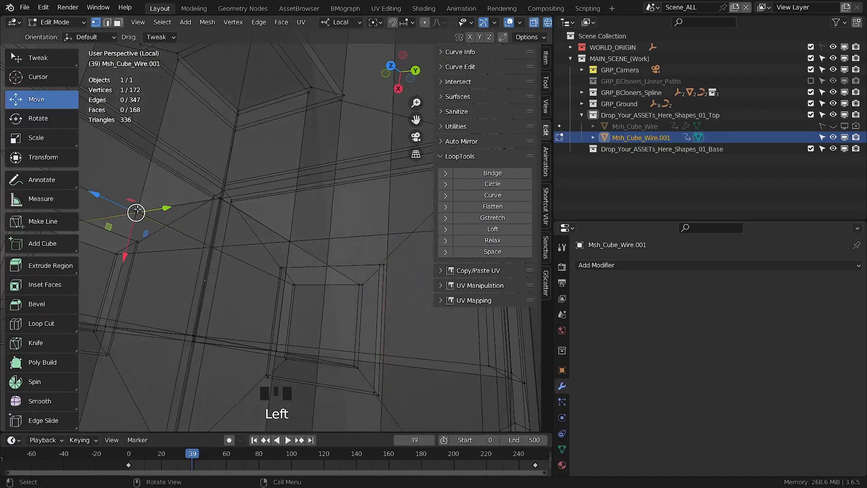
{"action": "key", "text": "m"}
{"action": "left_click", "coordinate": [144, 219]}
{"action": "middle_click_drag", "start_coordinate": [221, 241], "coordinate": [300, 206]}
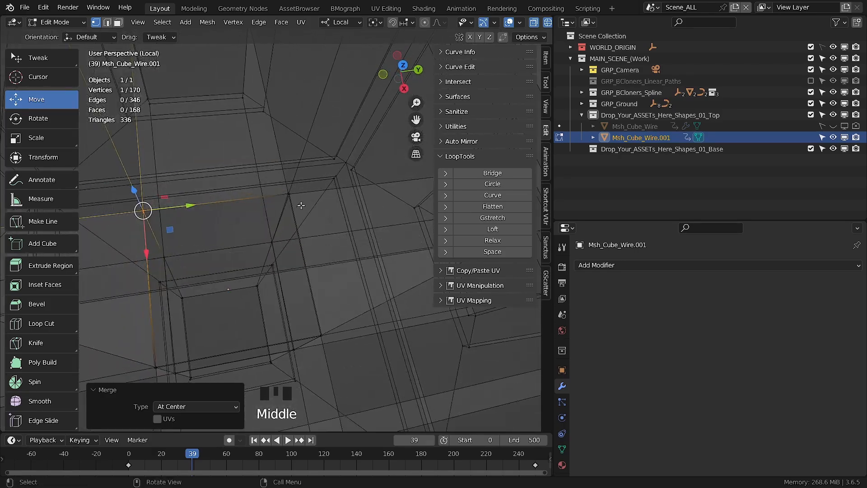
{"action": "key", "text": "b"}
{"action": "left_click_drag", "start_coordinate": [278, 182], "coordinate": [300, 203]}
{"action": "middle_click_drag", "start_coordinate": [299, 204], "coordinate": [375, 253]}
{"action": "key", "text": "m"}
{"action": "left_click", "coordinate": [313, 217]}
Step: Merge the overlapping vertices at the fifth inner tunnel corner at center
{"action": "left_click", "coordinate": [393, 325]}
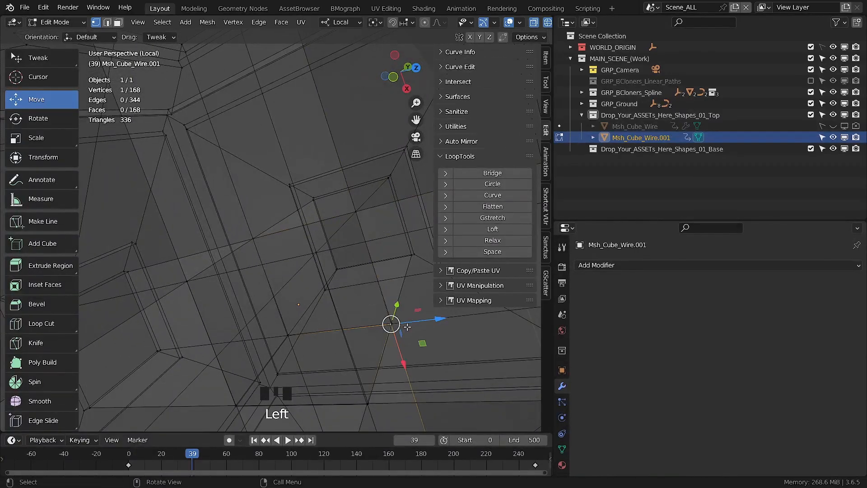
{"action": "key", "text": "m"}
{"action": "left_click", "coordinate": [401, 333]}
{"action": "middle_click_drag", "start_coordinate": [400, 332], "coordinate": [137, 345]}
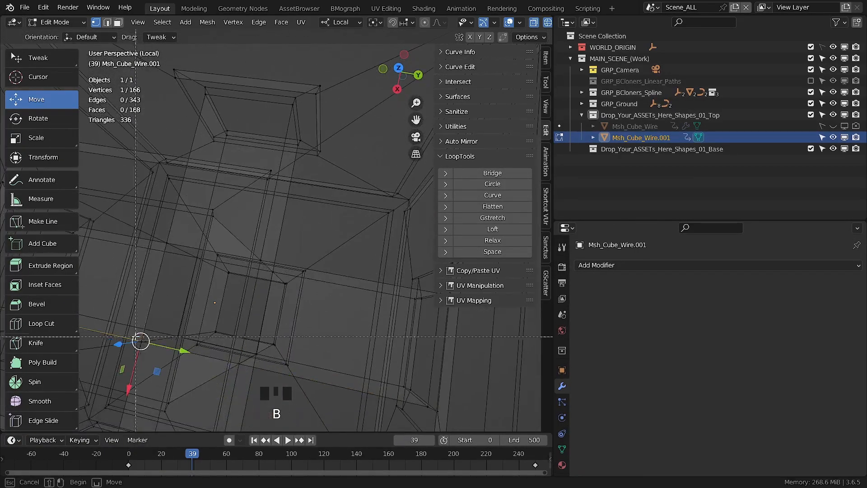
Step: Merge the overlapping vertices at the remaining inner tunnel corner at center and return to solid display
{"action": "left_click_drag", "start_coordinate": [136, 337], "coordinate": [149, 352]}
{"action": "key", "text": "m"}
{"action": "left_click", "coordinate": [150, 354]}
{"action": "key", "text": "Tab"}
{"action": "scroll", "coordinate": [226, 290], "scroll_direction": "down", "scroll_amount": 3}
{"action": "left_click", "coordinate": [510, 22]}
{"action": "mouse_move", "coordinate": [323, 213]}
{"action": "middle_mouse_down"}
{"action": "mouse_move", "coordinate": [332, 236]}
{"action": "mouse_move", "coordinate": [300, 257]}
{"action": "mouse_move", "coordinate": [334, 228]}
{"action": "mouse_move", "coordinate": [312, 240]}
{"action": "mouse_move", "coordinate": [239, 319]}
{"action": "mouse_move", "coordinate": [384, 286]}
{"action": "mouse_move", "coordinate": [218, 254]}
{"action": "mouse_move", "coordinate": [199, 221]}
{"action": "middle_mouse_up"}
{"action": "left_click", "coordinate": [300, 257]}
Step: Select the loop around one of the cube's tunnel openings and adjust its scale
{"action": "scroll", "coordinate": [299, 257], "scroll_direction": "up", "scroll_amount": 3}
{"action": "key", "text": "Tab"}
{"action": "left_click", "coordinate": [225, 298], "text": "alt"}
{"action": "key", "text": "s"}
{"action": "left_click", "coordinate": [393, 288]}
{"action": "left_click", "coordinate": [327, 187], "text": "alt"}
{"action": "middle_click_drag", "start_coordinate": [327, 187], "coordinate": [289, 199]}
{"action": "scroll", "coordinate": [312, 221], "scroll_direction": "down", "scroll_amount": 2}
{"action": "middle_click_drag", "start_coordinate": [289, 198], "coordinate": [326, 243], "text": "shift"}
{"action": "key", "text": "Tab"}
Step: Rename the tunnelled cube as Msh_Cube_Extruded_02 and hide it
{"action": "key", "text": "F2"}
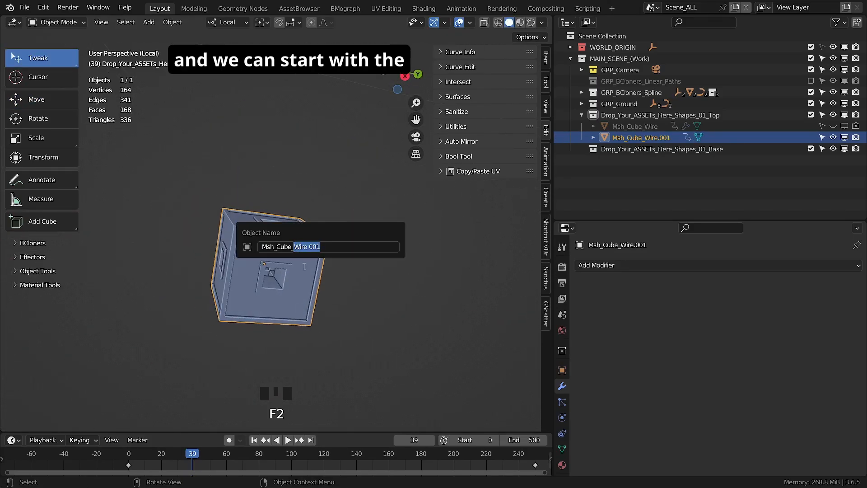
{"action": "type", "text": "Ext"}
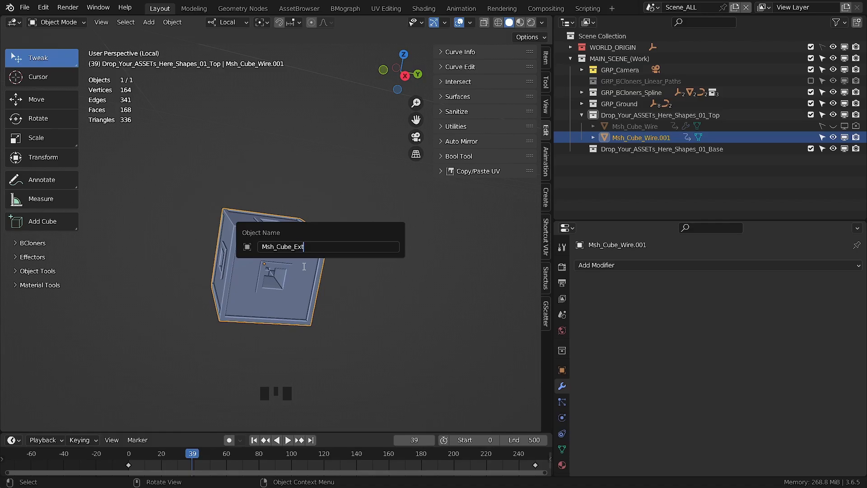
{"action": "type", "text": "re"}
{"action": "key", "text": "BackSpace"}
{"action": "type", "text": "uded_02"}
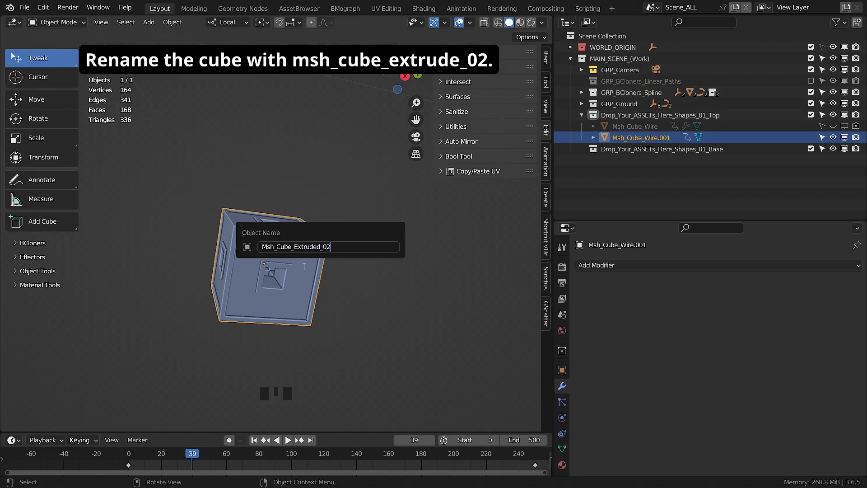
{"action": "key", "text": "Return"}
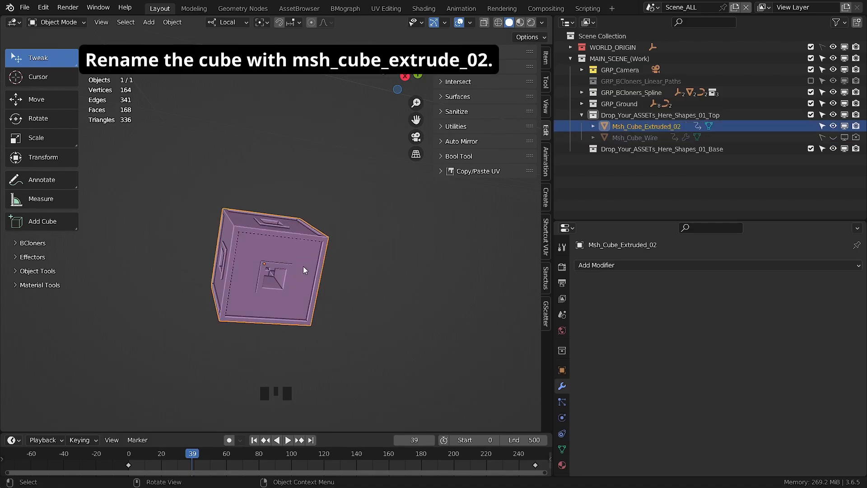
{"action": "key", "text": "h"}
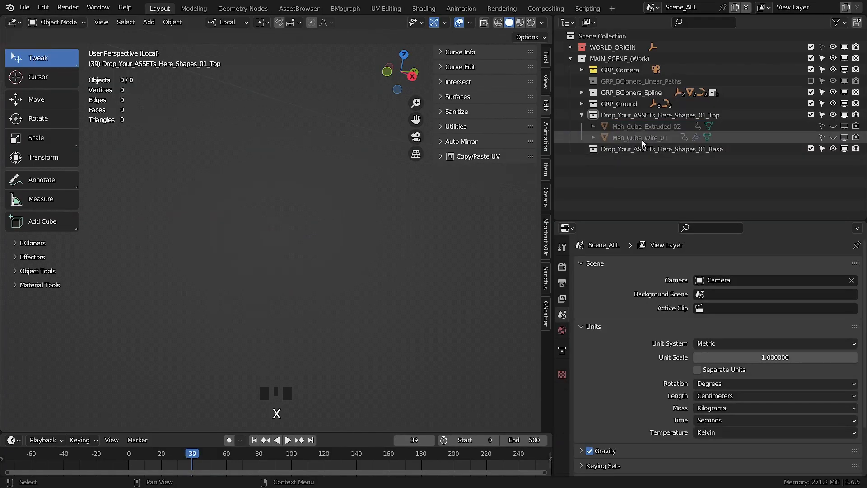
Step: Duplicate Msh_Cube_Wire_01 in place and hide the original
{"action": "left_click", "coordinate": [642, 138]}
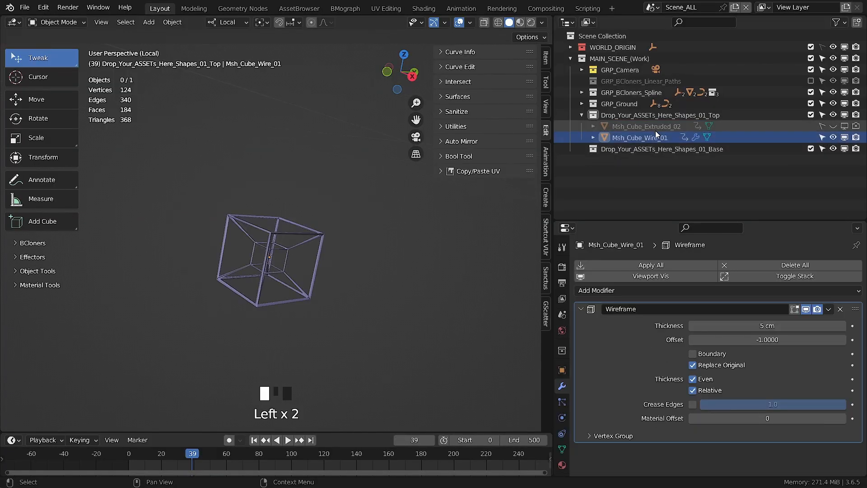
{"action": "left_click", "coordinate": [642, 138]}
{"action": "key", "text": "shift+d"}
{"action": "right_click", "coordinate": [314, 277]}
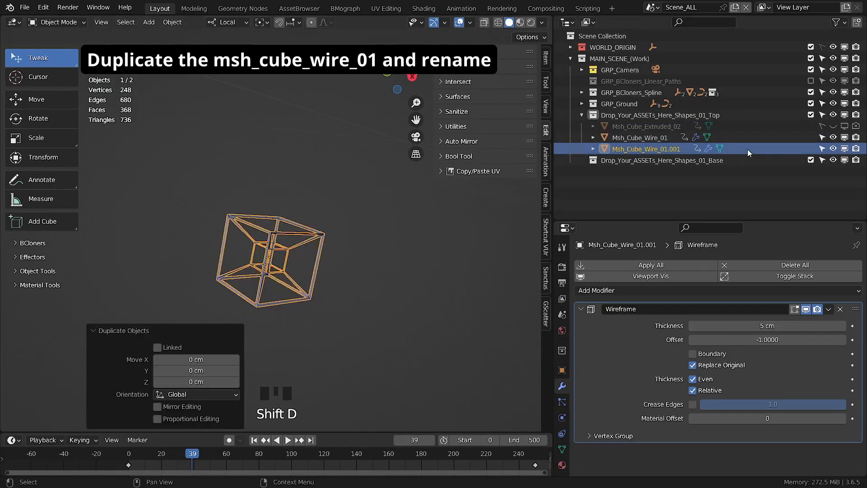
{"action": "left_click", "coordinate": [833, 137]}
Step: Rename the duplicated wire cube as Msh_Cube_Details_03
{"action": "double_click", "coordinate": [672, 149]}
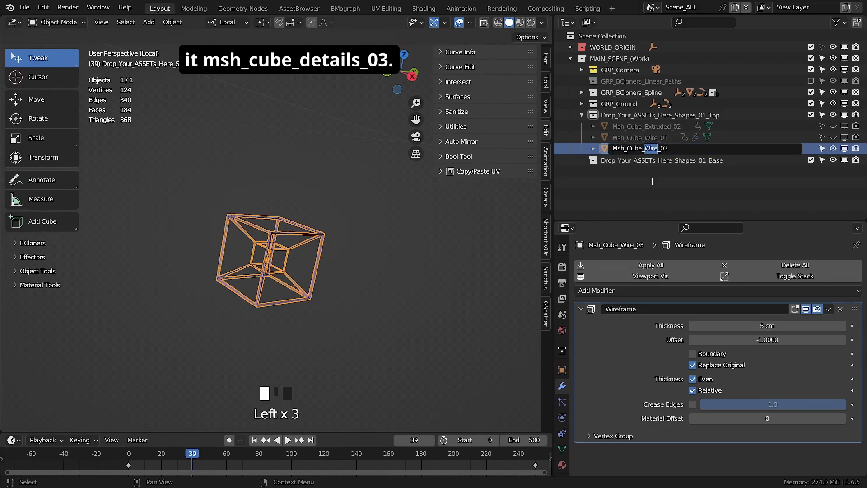
{"action": "type", "text": "ails"}
{"action": "key", "text": "Return"}
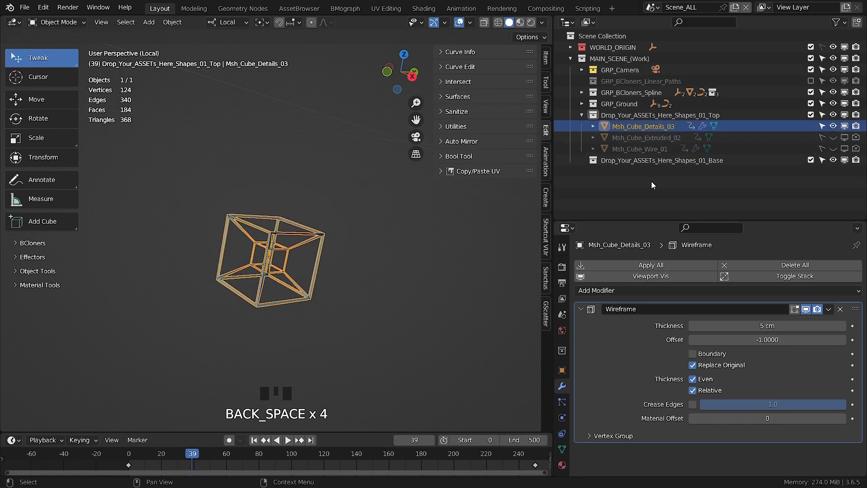
Step: With X-ray on, select and delete all interior faces of Msh_Cube_Details_03, keeping only the outer cube
{"action": "middle_click", "coordinate": [267, 288]}
{"action": "key", "text": "Tab"}
{"action": "key", "text": "alt+z"}
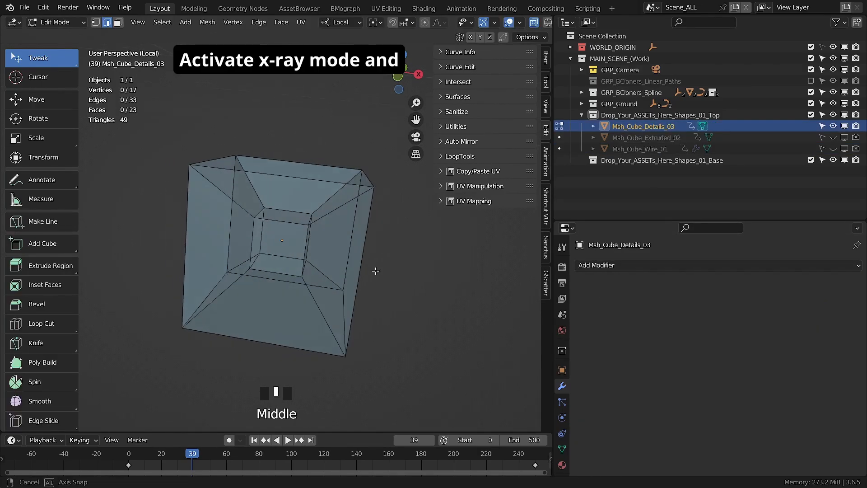
{"action": "left_click_drag", "start_coordinate": [246, 206], "coordinate": [330, 287]}
{"action": "middle_click_drag", "start_coordinate": [330, 271], "coordinate": [316, 235]}
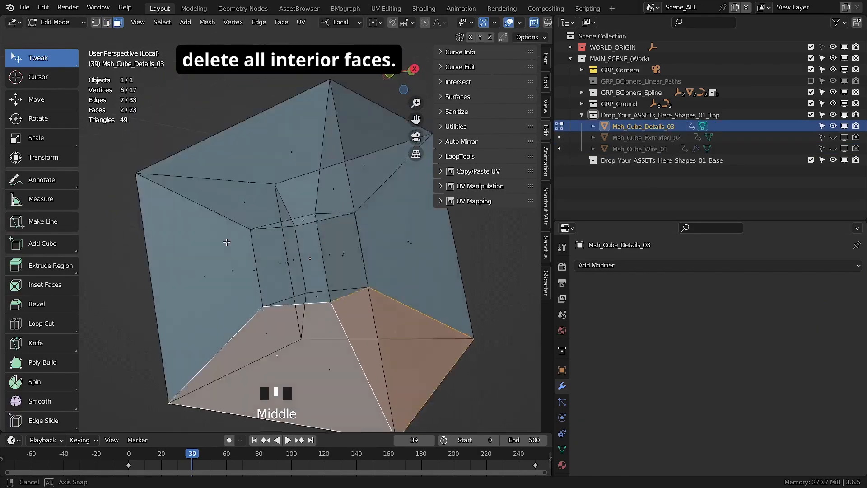
{"action": "left_click", "coordinate": [168, 236], "text": "shift"}
{"action": "left_click", "coordinate": [169, 235], "text": "shift"}
{"action": "key", "text": "ctrl+z"}
{"action": "middle_click_drag", "start_coordinate": [169, 235], "coordinate": [307, 244]}
{"action": "left_click", "coordinate": [204, 235], "text": "shift"}
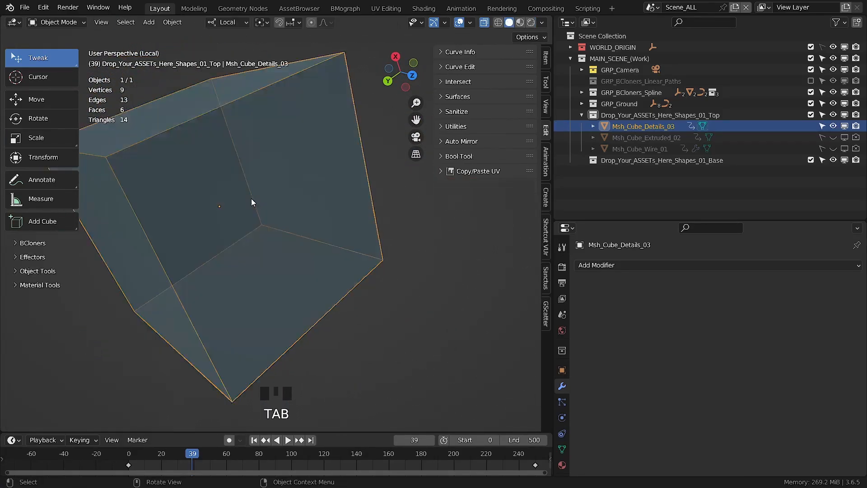
Step: Add centered loop cuts around the cube so that every face is divided into four quads
{"action": "key", "text": "Tab"}
{"action": "key", "text": "ctrl+r"}
{"action": "left_click", "coordinate": [271, 192]}
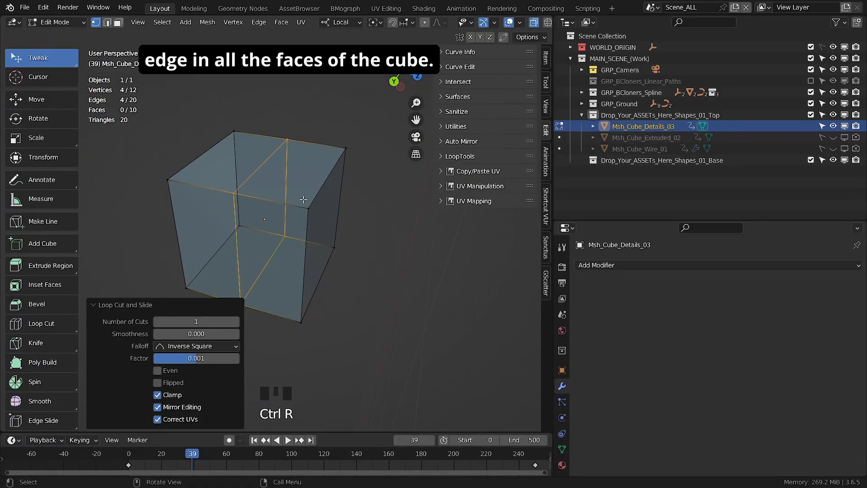
{"action": "middle_click_drag", "start_coordinate": [271, 192], "coordinate": [280, 212]}
{"action": "key", "text": "ctrl+r"}
{"action": "left_click", "coordinate": [291, 256]}
{"action": "middle_click_drag", "start_coordinate": [291, 256], "coordinate": [305, 256]}
Step: Turn off X-ray and select the middle vertex of each of the cube's six faces
{"action": "key", "text": "Tab"}
{"action": "key", "text": "Tab"}
{"action": "left_click", "coordinate": [534, 22]}
{"action": "left_click", "coordinate": [256, 209]}
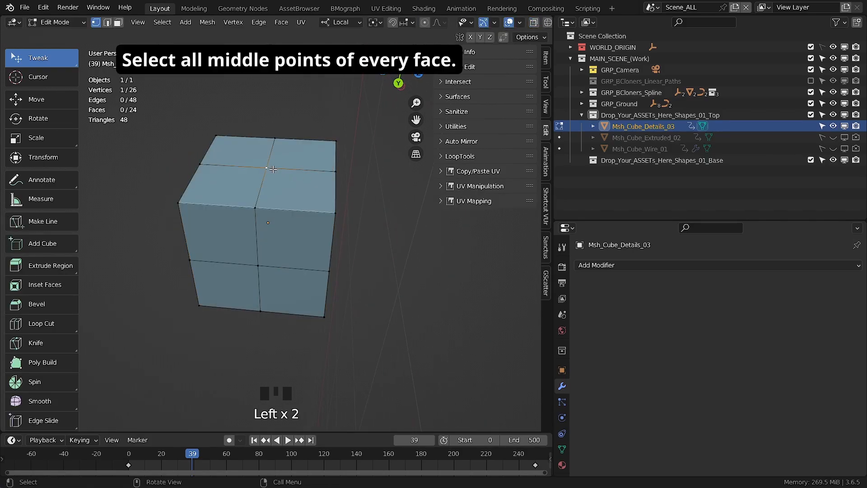
{"action": "middle_click_drag", "start_coordinate": [256, 208], "coordinate": [275, 197]}
{"action": "left_click", "coordinate": [235, 210], "text": "shift"}
{"action": "left_click", "coordinate": [228, 211], "text": "shift"}
Step: Bevel the selected middle vertices with a width of 4 cm to form a diamond on each face
{"action": "middle_click_drag", "start_coordinate": [274, 260], "coordinate": [357, 294]}
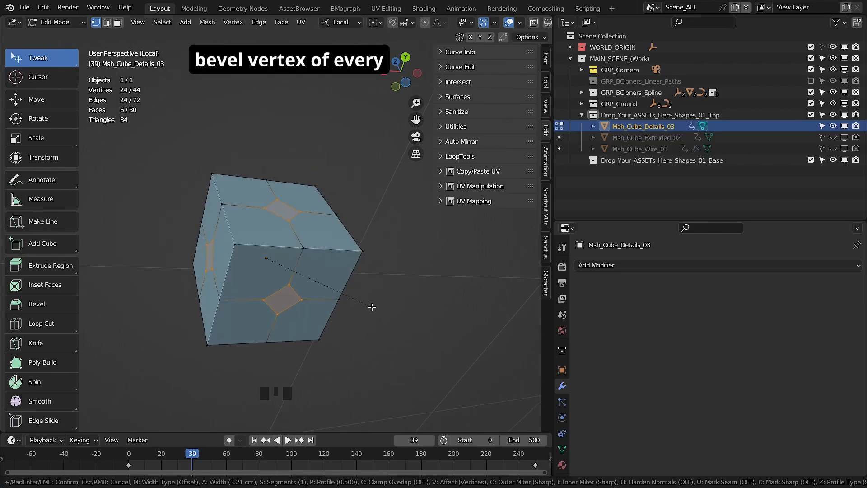
{"action": "left_click", "coordinate": [376, 308]}
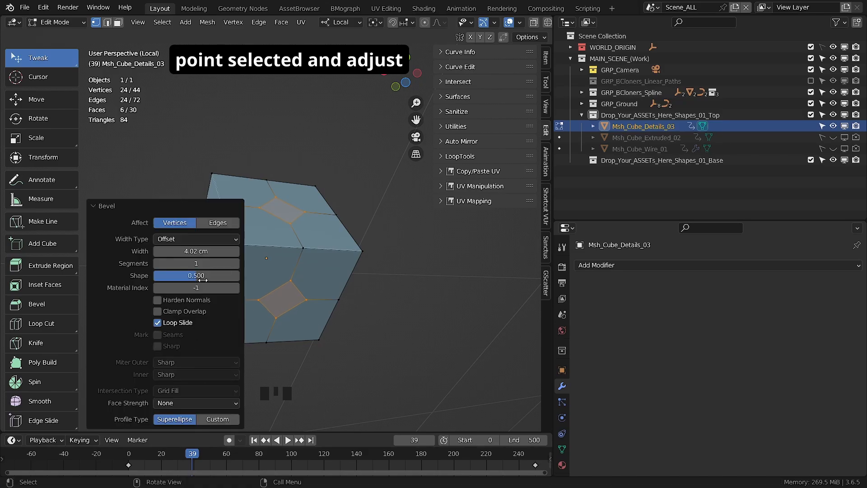
{"action": "left_click", "coordinate": [196, 250]}
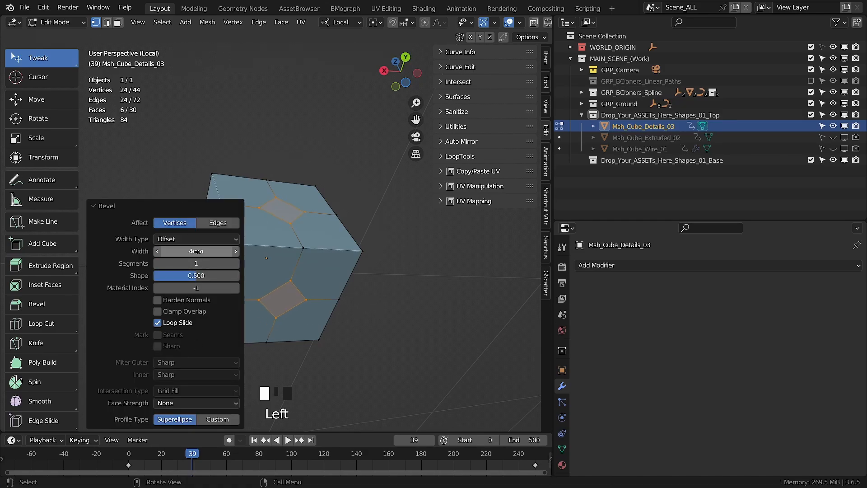
{"action": "key", "text": "Tab"}
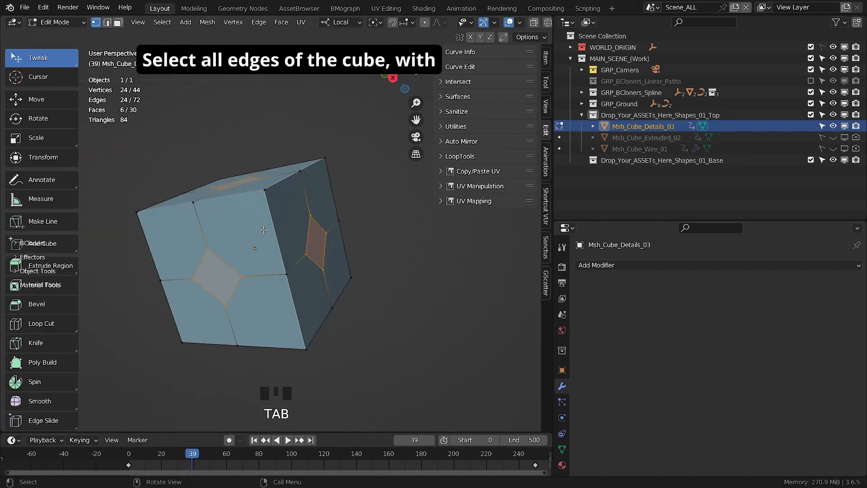
Step: Bevel all edges of the cube with a width of 0.75 cm, two segments and a shape of 1.000
{"action": "key", "text": "a"}
{"action": "middle_click_drag", "start_coordinate": [305, 224], "coordinate": [353, 266]}
{"action": "key", "text": "ctrl+b"}
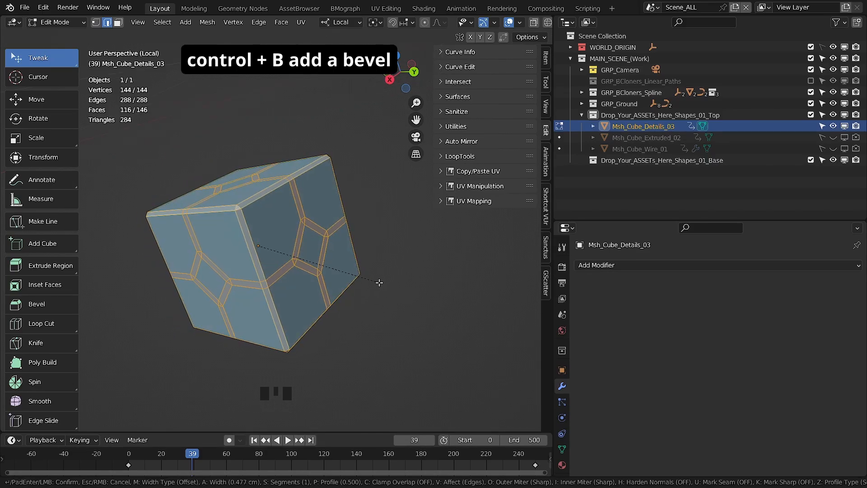
{"action": "left_click", "coordinate": [390, 296]}
{"action": "middle_click_drag", "start_coordinate": [391, 295], "coordinate": [288, 206]}
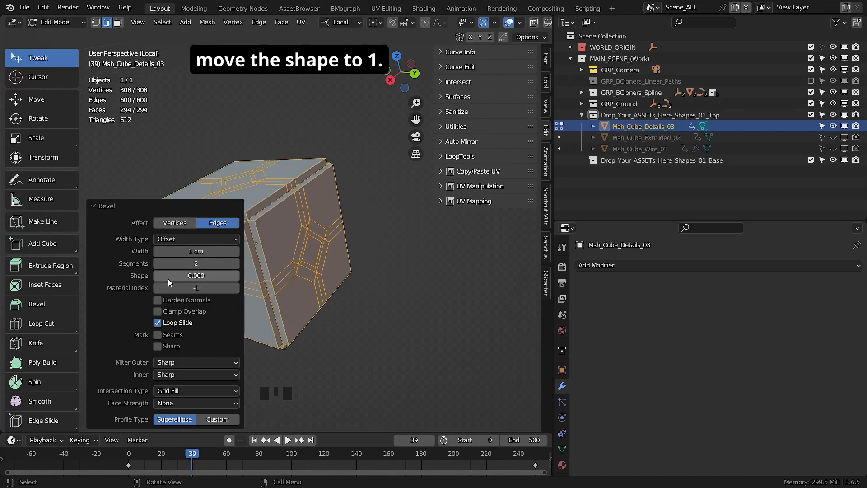
{"action": "left_click_drag", "start_coordinate": [168, 278], "coordinate": [242, 279]}
{"action": "middle_click_drag", "start_coordinate": [271, 276], "coordinate": [345, 281]}
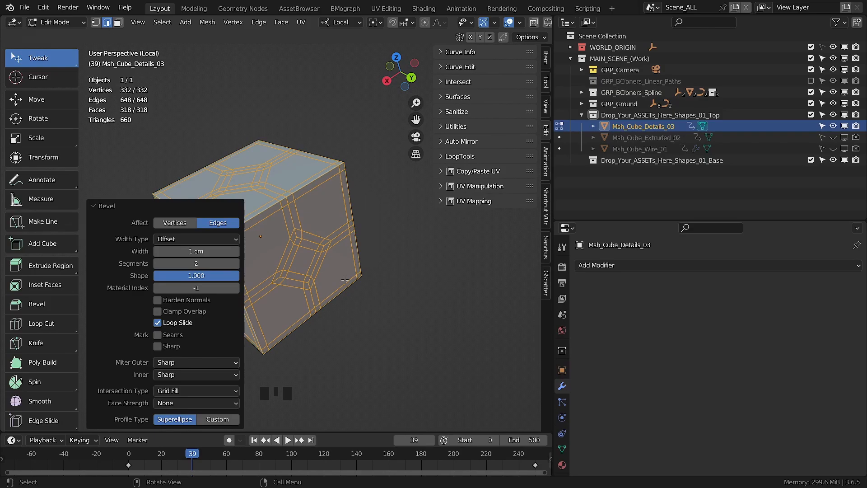
{"action": "left_click", "coordinate": [204, 252]}
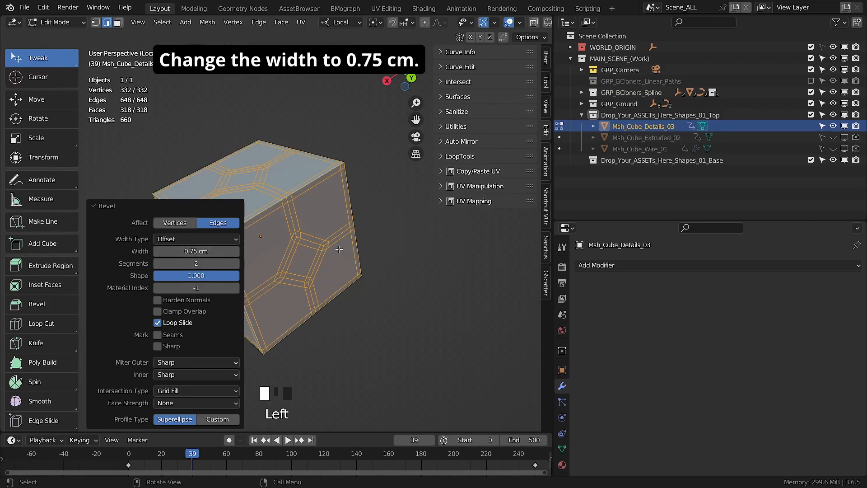
Step: Select all the big panel faces and the central diamond faces on all six sides of the cube
{"action": "middle_click_drag", "start_coordinate": [339, 249], "coordinate": [328, 242]}
{"action": "key", "text": "3"}
{"action": "left_click", "coordinate": [327, 241]}
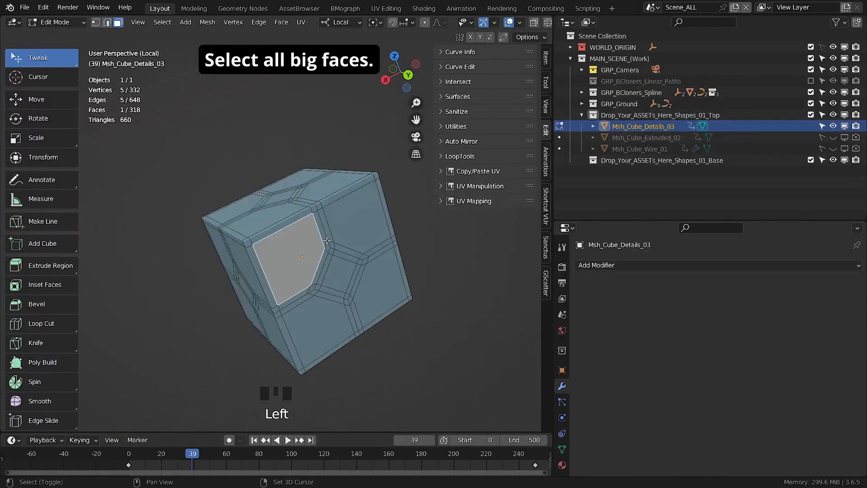
{"action": "left_click", "coordinate": [356, 226], "text": "shift"}
{"action": "left_click", "coordinate": [341, 271], "text": "shift"}
{"action": "left_click", "coordinate": [318, 317], "text": "shift"}
{"action": "left_click", "coordinate": [374, 294], "text": "shift"}
{"action": "middle_click_drag", "start_coordinate": [374, 294], "coordinate": [316, 290]}
{"action": "left_click", "coordinate": [350, 330], "text": "shift"}
{"action": "left_click", "coordinate": [395, 278], "text": "shift"}
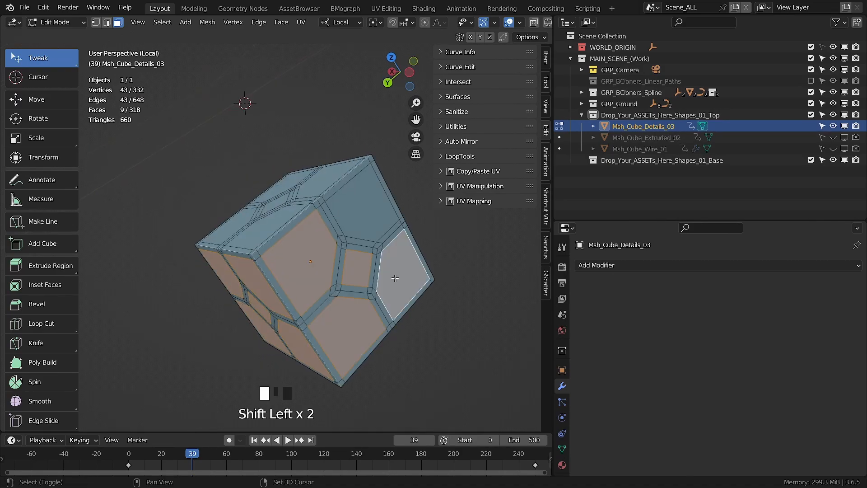
{"action": "left_click", "coordinate": [370, 201], "text": "shift"}
{"action": "middle_click_drag", "start_coordinate": [370, 201], "coordinate": [344, 203]}
{"action": "left_click", "coordinate": [290, 253], "text": "shift"}
{"action": "middle_click_drag", "start_coordinate": [287, 176], "coordinate": [232, 217]}
{"action": "left_click", "coordinate": [233, 218], "text": "shift"}
{"action": "left_click", "coordinate": [223, 164], "text": "shift"}
{"action": "left_click", "coordinate": [273, 174], "text": "shift"}
{"action": "middle_click_drag", "start_coordinate": [274, 173], "coordinate": [271, 199]}
{"action": "left_click", "coordinate": [285, 198], "text": "shift"}
{"action": "left_click", "coordinate": [277, 186], "text": "shift"}
{"action": "left_click", "coordinate": [221, 184], "text": "shift"}
{"action": "left_click", "coordinate": [258, 167], "text": "shift"}
{"action": "left_click", "coordinate": [323, 178], "text": "shift"}
{"action": "middle_click_drag", "start_coordinate": [323, 178], "coordinate": [488, 299]}
Step: Inset the selected panel faces with a thickness of 0.25 cm
{"action": "key", "text": "i"}
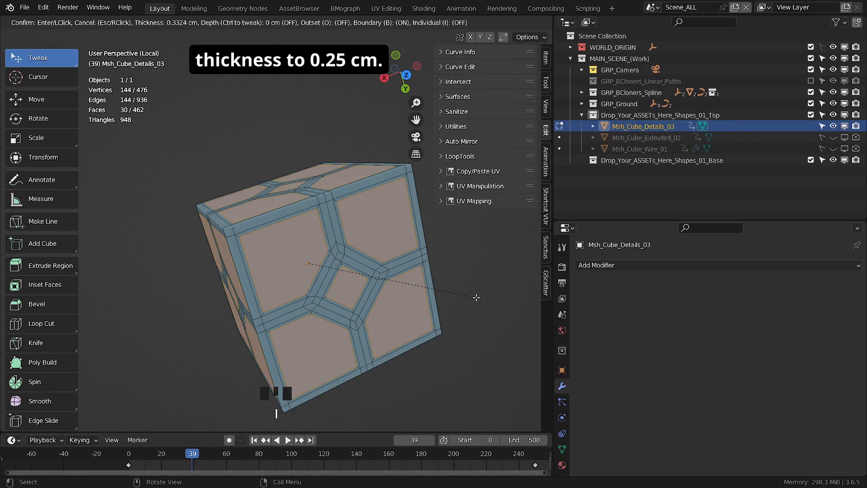
{"action": "left_click", "coordinate": [477, 298]}
{"action": "left_click", "coordinate": [199, 358]}
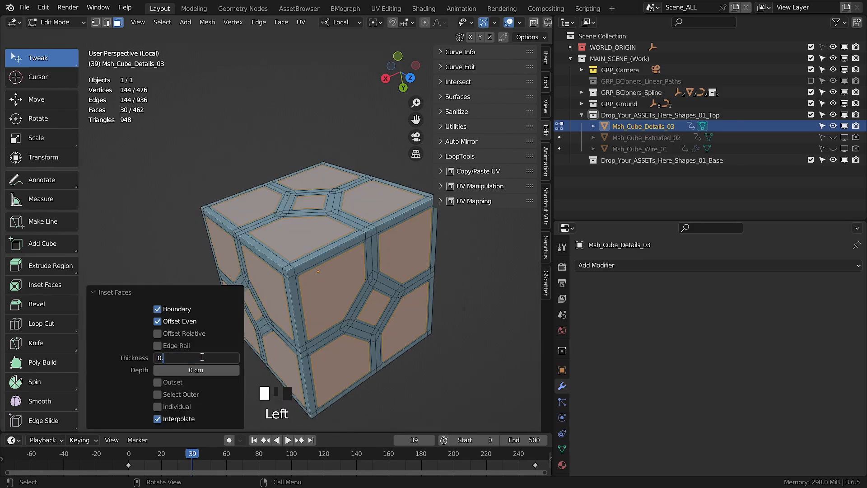
{"action": "middle_click_drag", "start_coordinate": [408, 297], "coordinate": [339, 276]}
{"action": "key", "text": "Tab"}
{"action": "key", "text": "Tab"}
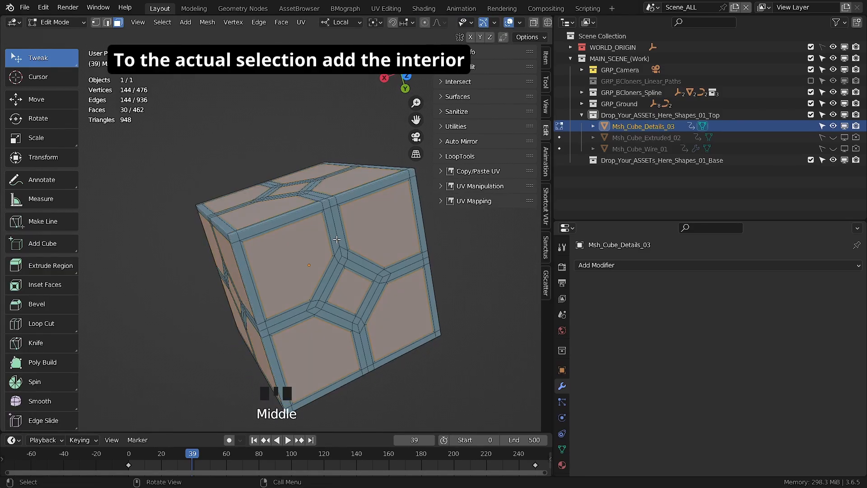
Step: Add the face loops of the strips running between the panels to the selection on every side
{"action": "scroll", "coordinate": [324, 236], "scroll_direction": "up", "scroll_amount": 2}
{"action": "left_click", "coordinate": [321, 184], "text": "alt+shift"}
{"action": "left_click", "coordinate": [340, 182], "text": "alt+shift"}
{"action": "left_click", "coordinate": [343, 272], "text": "alt+shift"}
{"action": "left_click", "coordinate": [378, 384], "text": "alt+shift"}
{"action": "middle_click_drag", "start_coordinate": [378, 384], "coordinate": [253, 289]}
{"action": "left_click", "coordinate": [184, 298], "text": "alt+shift"}
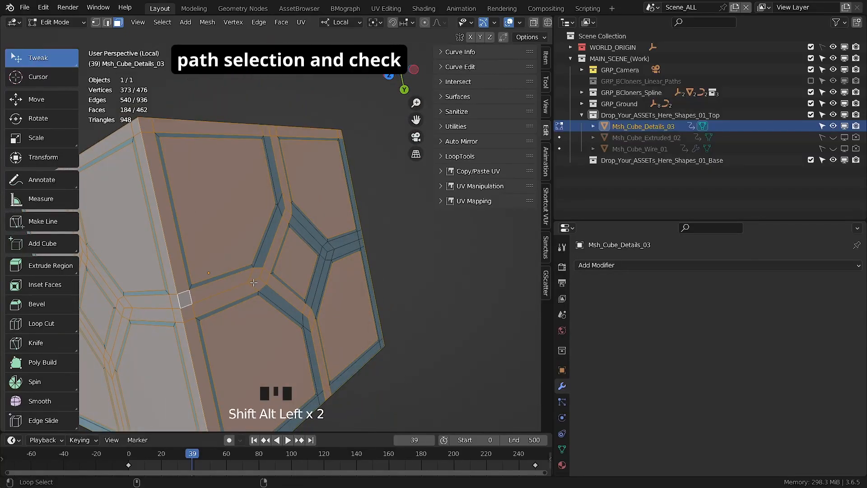
{"action": "left_click", "coordinate": [312, 264], "text": "alt+shift"}
{"action": "middle_click_drag", "start_coordinate": [353, 262], "coordinate": [311, 205]}
{"action": "left_click", "coordinate": [237, 264], "text": "alt+shift"}
{"action": "left_click", "coordinate": [310, 205], "text": "alt+shift"}
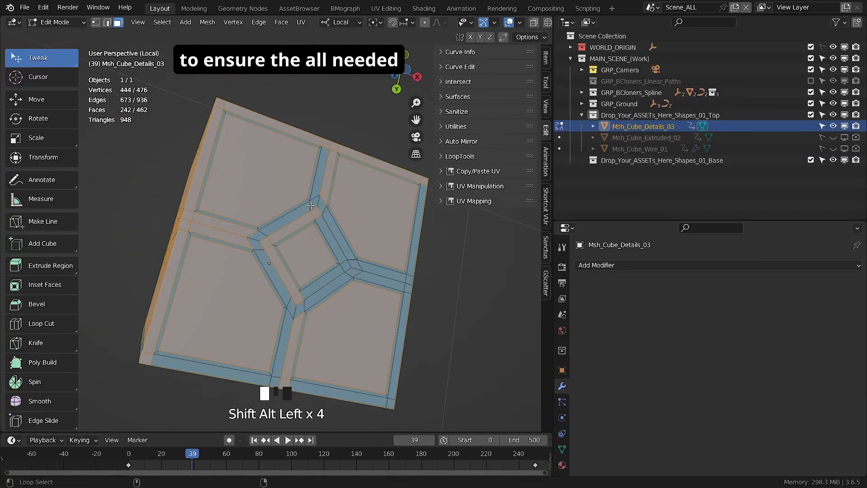
{"action": "left_click", "coordinate": [360, 271], "text": "alt+shift"}
{"action": "middle_click_drag", "start_coordinate": [360, 271], "coordinate": [320, 291]}
{"action": "left_click", "coordinate": [318, 275], "text": "alt+shift"}
{"action": "left_click", "coordinate": [271, 226], "text": "alt+shift"}
{"action": "left_click", "coordinate": [300, 214], "text": "alt+shift"}
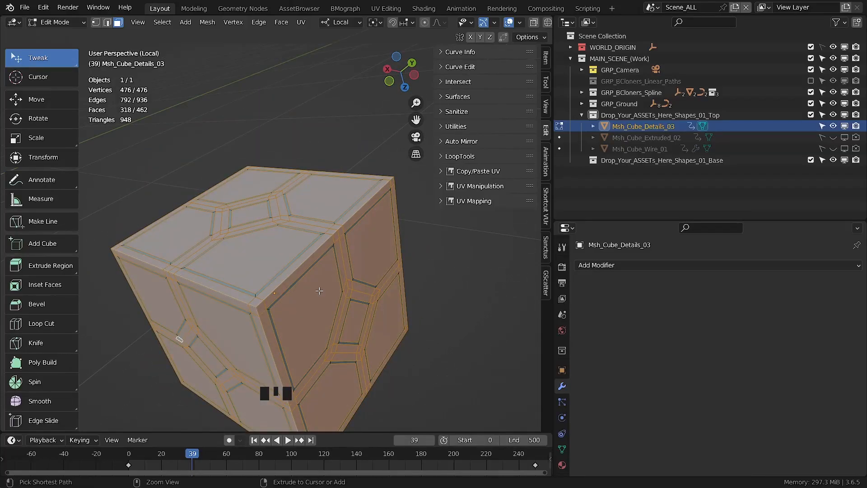
Step: Invert the selection to the thin borders around the panels, extrude them and scale them inward
{"action": "key", "text": "ctrl+i"}
{"action": "key", "text": "e"}
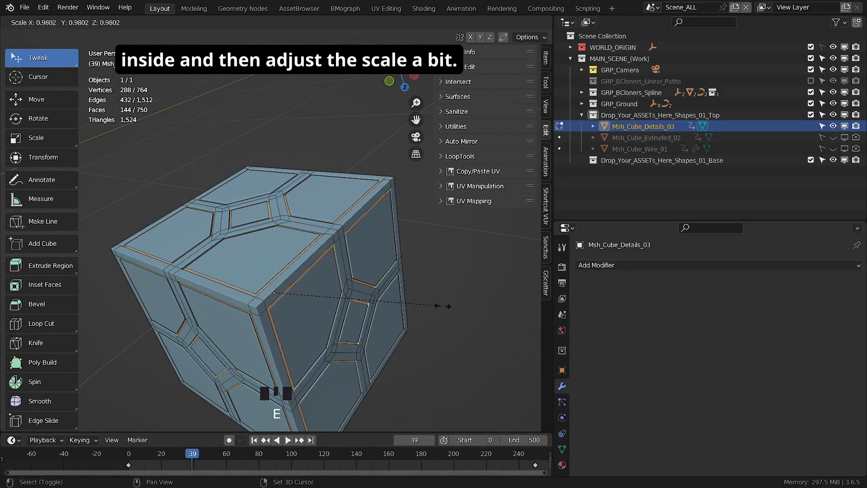
{"action": "left_click", "coordinate": [437, 306]}
{"action": "middle_click_drag", "start_coordinate": [437, 306], "coordinate": [323, 308]}
Step: Undo the inward scaling and scale the extruded panel borders slightly inward again
{"action": "key", "text": "ctrl+z"}
{"action": "key", "text": "ctrl+z"}
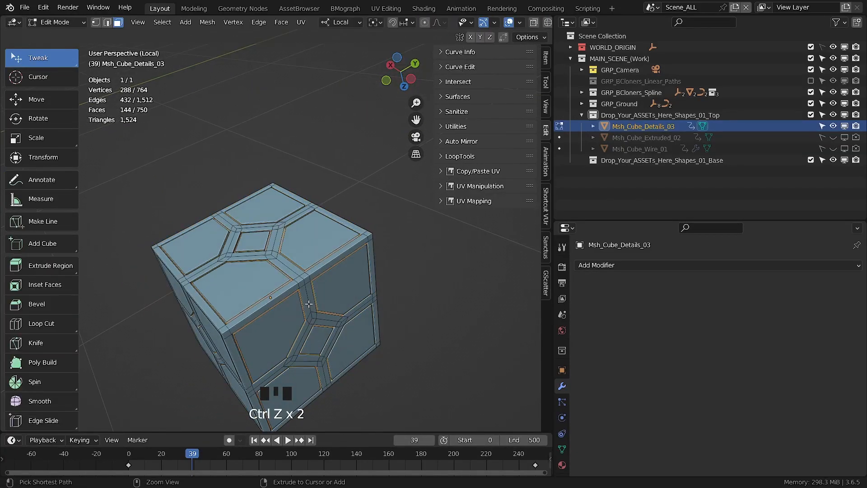
{"action": "key", "text": "Tab"}
{"action": "middle_click_drag", "start_coordinate": [294, 275], "coordinate": [288, 267]}
{"action": "key", "text": "Tab"}
{"action": "key", "text": "s"}
{"action": "left_click", "coordinate": [419, 290]}
Step: Check the grooves without overlays and scale the border faces inward a bit further, to about 0.99
{"action": "key", "text": "Tab"}
{"action": "scroll", "coordinate": [416, 271], "scroll_direction": "up", "scroll_amount": 4}
{"action": "left_click", "coordinate": [459, 23]}
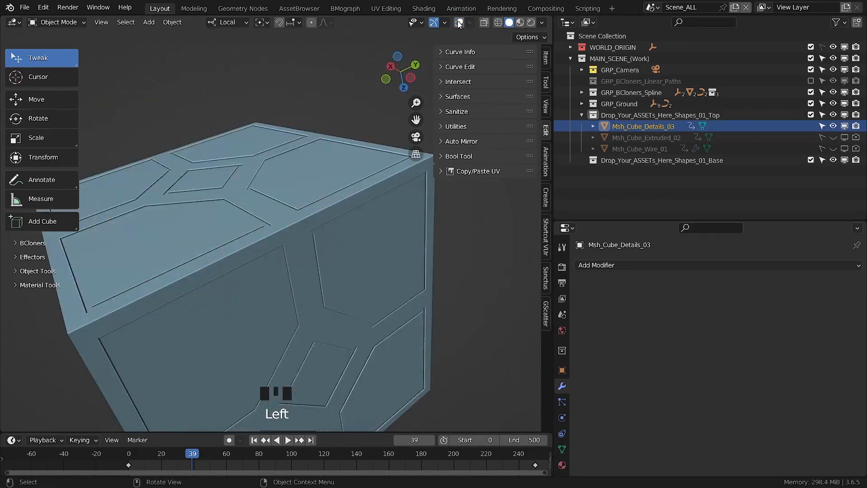
{"action": "left_click", "coordinate": [459, 23]}
{"action": "key", "text": "Tab"}
{"action": "key", "text": "s"}
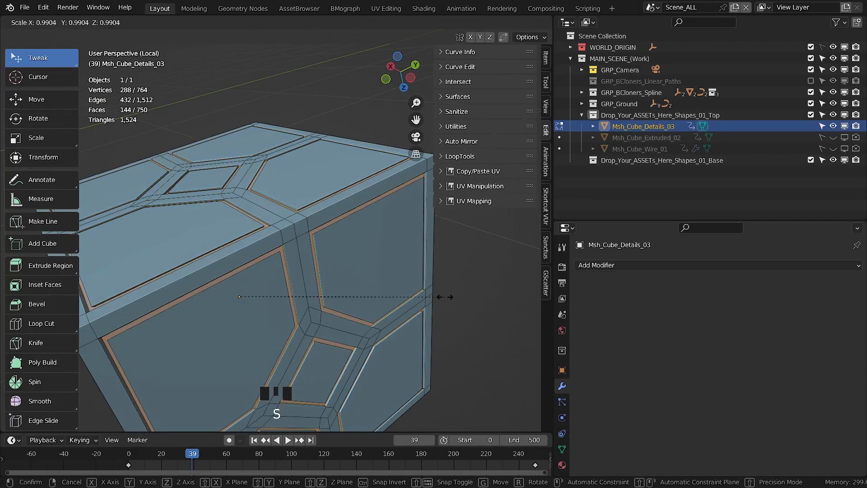
{"action": "left_click", "coordinate": [445, 297]}
Step: Deselect the detailed cube and unhide Msh_Cube_Extruded_02 and Msh_Cube_Wire_01
{"action": "key", "text": "Tab"}
{"action": "scroll", "coordinate": [406, 281], "scroll_direction": "down", "scroll_amount": 4}
{"action": "middle_click_drag", "start_coordinate": [370, 275], "coordinate": [286, 244]}
{"action": "left_click", "coordinate": [429, 221]}
{"action": "middle_click_drag", "start_coordinate": [429, 222], "coordinate": [452, 213]}
{"action": "mouse_move", "coordinate": [822, 137]}
{"action": "left_mouse_down"}
{"action": "mouse_move", "coordinate": [856, 137]}
{"action": "mouse_move", "coordinate": [822, 149]}
{"action": "left_mouse_up"}
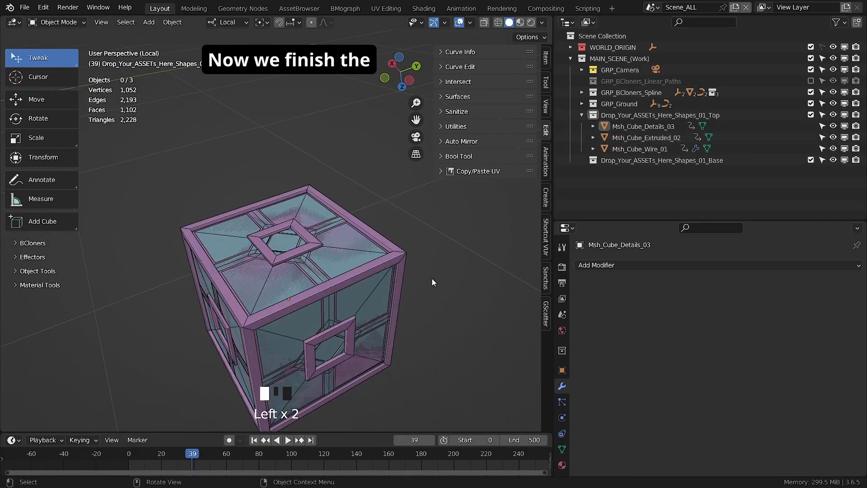
Step: Scale Msh_Cube_Extruded_02 uniformly to about 0.957 to match the other cubes and apply its scale
{"action": "left_click", "coordinate": [660, 126]}
{"action": "left_click", "coordinate": [655, 137]}
{"action": "left_click", "coordinate": [649, 147]}
{"action": "left_click", "coordinate": [650, 137]}
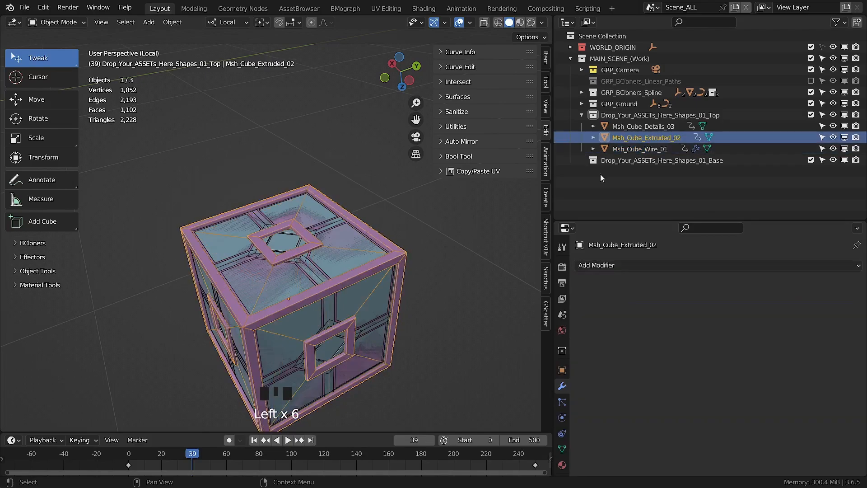
{"action": "key", "text": "s"}
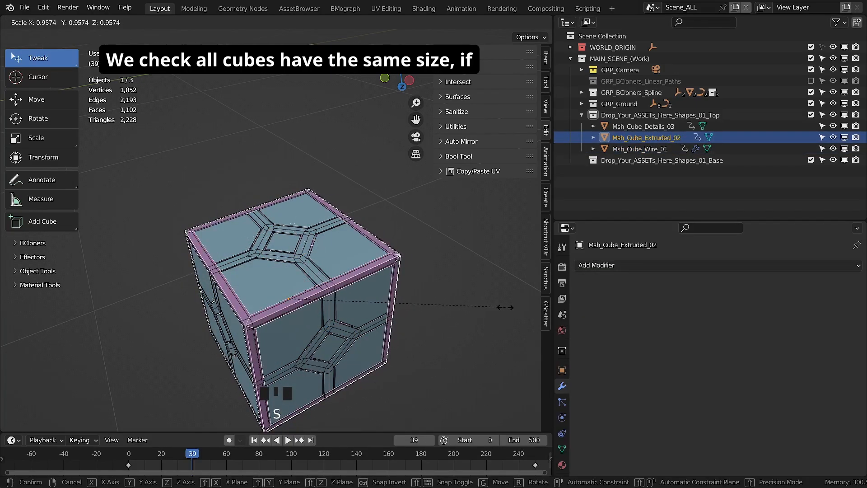
{"action": "left_click", "coordinate": [504, 306]}
{"action": "key", "text": "ctrl+a"}
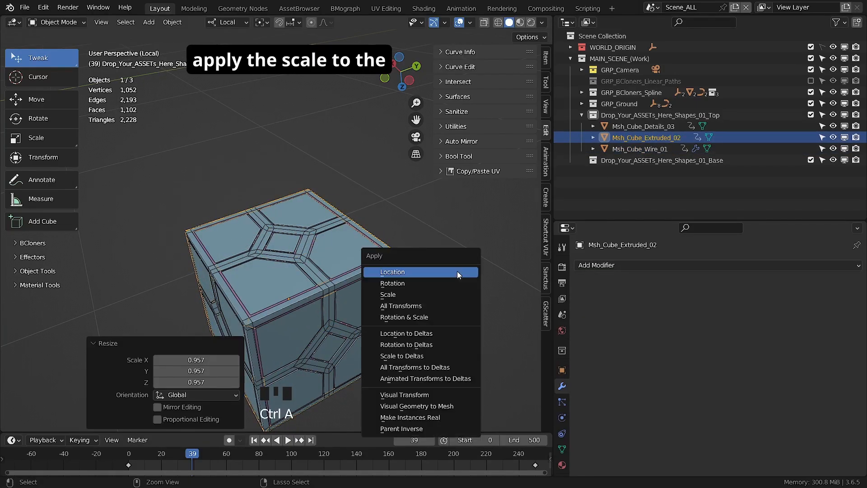
{"action": "left_click", "coordinate": [435, 297]}
{"action": "middle_click_drag", "start_coordinate": [435, 297], "coordinate": [253, 267]}
{"action": "middle_click_drag", "start_coordinate": [253, 266], "coordinate": [388, 176]}
{"action": "left_click", "coordinate": [369, 277]}
Step: Isolate the detailed, extruded and wire cubes one at a time to compare their sizes, and unhide all three
{"action": "scroll", "coordinate": [301, 242], "scroll_direction": "down", "scroll_amount": 1}
{"action": "middle_click_drag", "start_coordinate": [300, 242], "coordinate": [311, 246]}
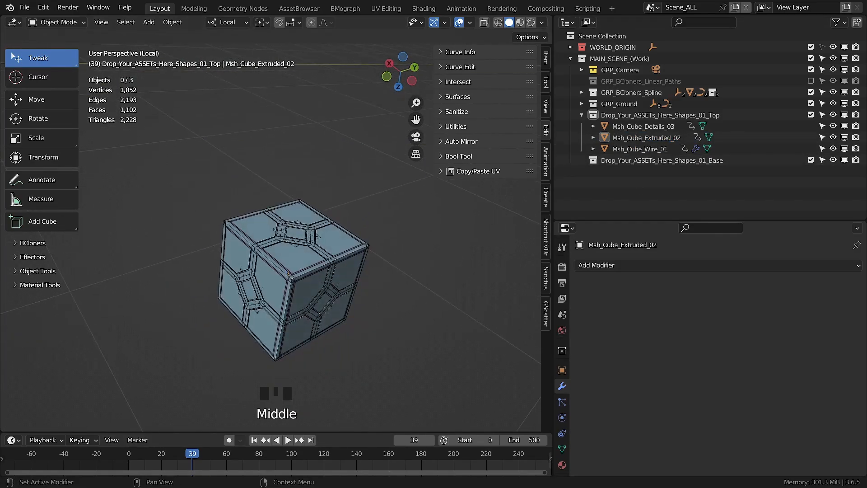
{"action": "left_click_drag", "start_coordinate": [833, 137], "coordinate": [856, 137]}
{"action": "left_click_drag", "start_coordinate": [833, 126], "coordinate": [856, 126]}
{"action": "left_click", "coordinate": [643, 126]}
{"action": "mouse_move", "coordinate": [393, 231]}
{"action": "middle_mouse_down"}
{"action": "mouse_move", "coordinate": [446, 196]}
{"action": "mouse_move", "coordinate": [398, 222]}
{"action": "middle_mouse_up"}
{"action": "middle_click_drag", "start_coordinate": [397, 221], "coordinate": [434, 235]}
{"action": "left_click_drag", "start_coordinate": [822, 126], "coordinate": [856, 137]}
{"action": "left_click", "coordinate": [646, 138]}
{"action": "middle_click_drag", "start_coordinate": [316, 257], "coordinate": [276, 267]}
{"action": "left_click_drag", "start_coordinate": [822, 137], "coordinate": [857, 149]}
{"action": "left_click", "coordinate": [368, 232]}
{"action": "middle_click_drag", "start_coordinate": [369, 232], "coordinate": [400, 232]}
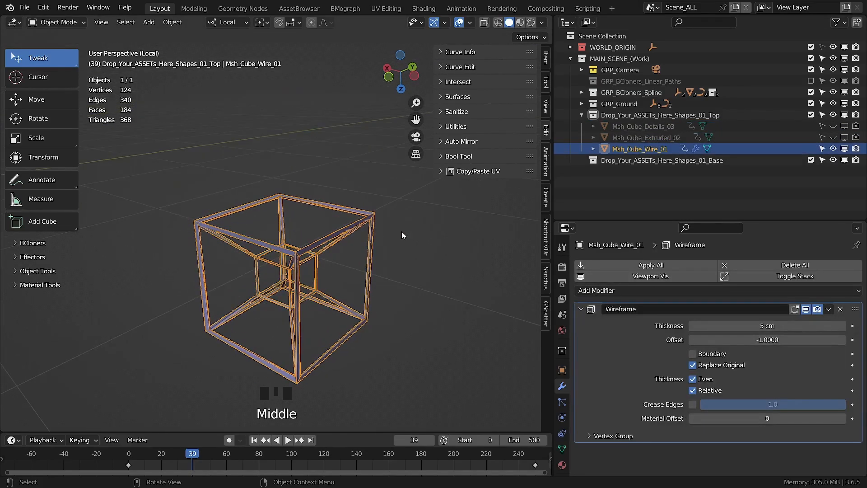
{"action": "left_click", "coordinate": [403, 229]}
{"action": "mouse_move", "coordinate": [822, 137]}
{"action": "left_mouse_down"}
{"action": "mouse_move", "coordinate": [856, 138]}
{"action": "mouse_move", "coordinate": [822, 126]}
{"action": "left_mouse_up"}
{"action": "left_click", "coordinate": [746, 186]}
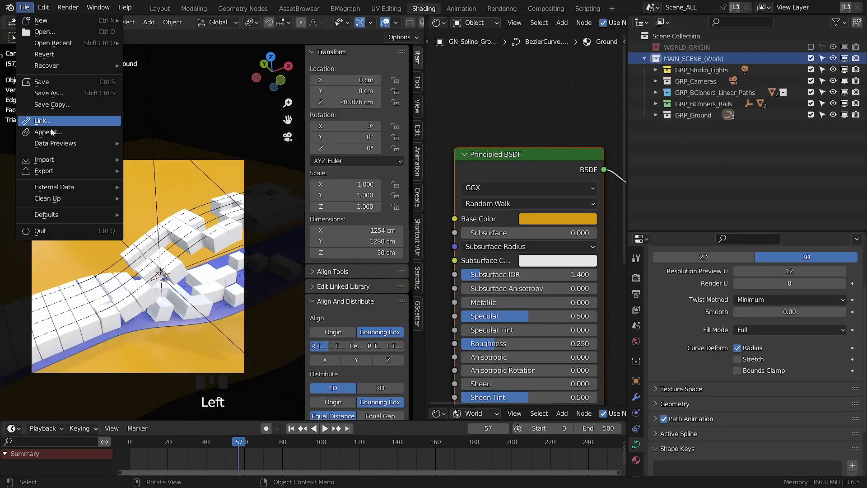
Step: In the previous project, append Drop_Your_ASSETs_Here_Shapes_01_Top and Drop_Your_ASSETs_Here_Shapes_01_Base from B4D_Tools_1-4_ReCreation_ZippedTutoC4D_ReplicandoParaTuto_v02.blend and collapse both collections
{"action": "left_click", "coordinate": [64, 132]}
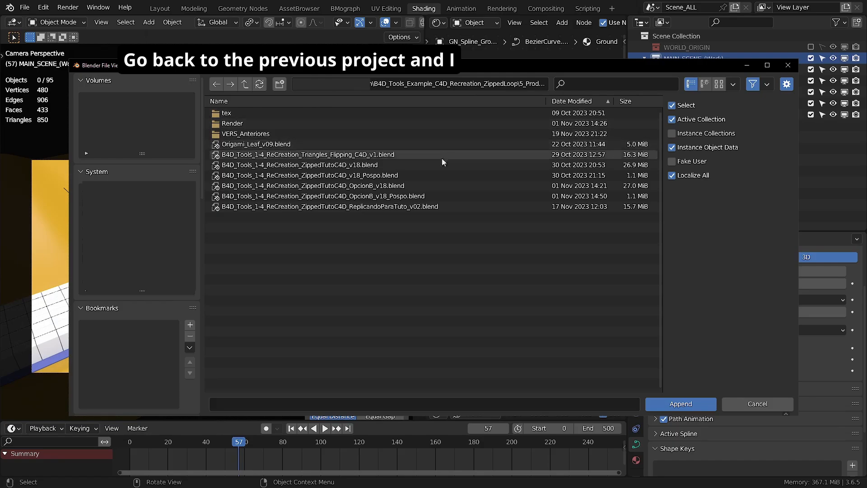
{"action": "double_click", "coordinate": [389, 206]}
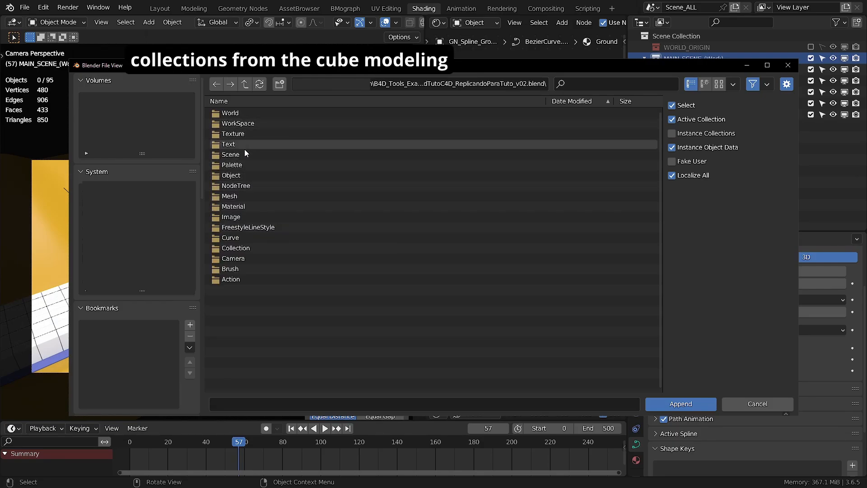
{"action": "double_click", "coordinate": [244, 247]}
{"action": "left_click", "coordinate": [319, 206]}
{"action": "left_click", "coordinate": [319, 196], "text": "shift"}
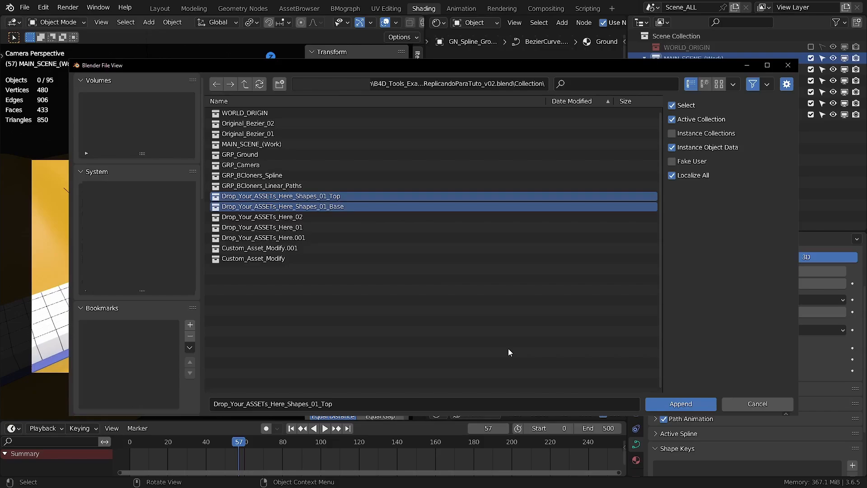
{"action": "left_click", "coordinate": [692, 403]}
{"action": "left_click", "coordinate": [711, 195]}
{"action": "left_click", "coordinate": [656, 126]}
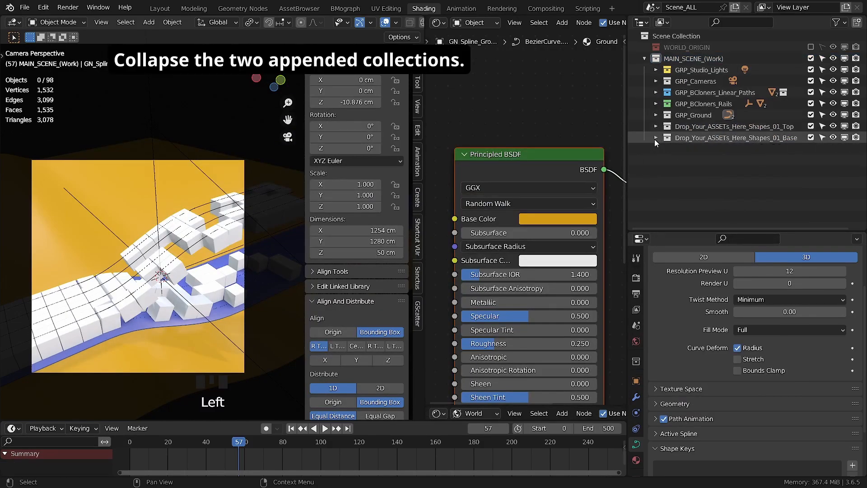
{"action": "left_click", "coordinate": [656, 137]}
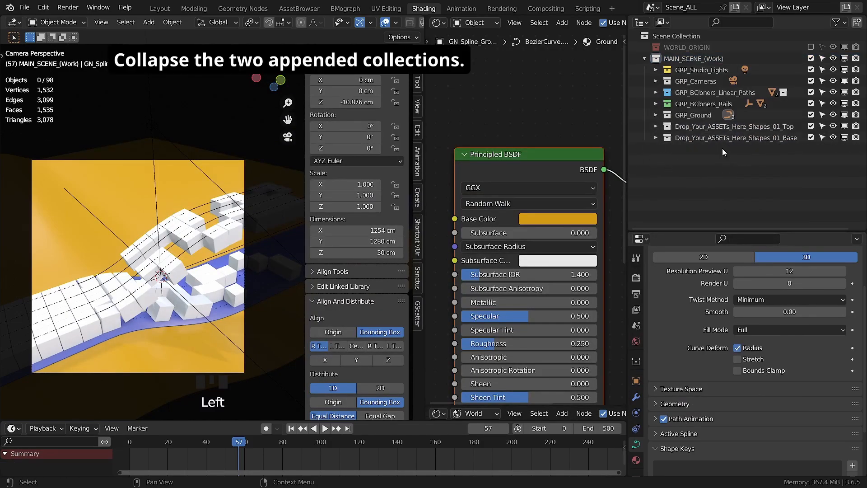
Step: Assign Drop_Your_ASSETs_Here_Shapes_01_Top as the collection in BCloner_Spline_Rail_01_Top's B4D_BCloner_Spline_Mode modifier and enable Use Collection
{"action": "left_click", "coordinate": [216, 241]}
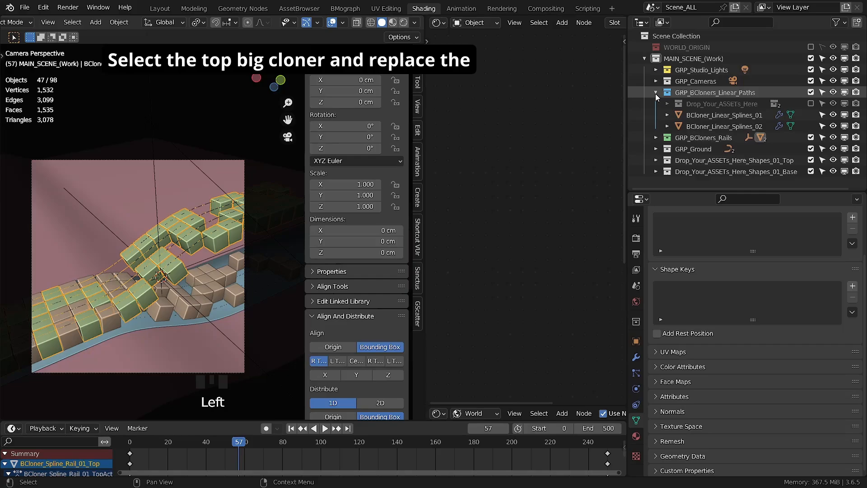
{"action": "left_click", "coordinate": [656, 93]}
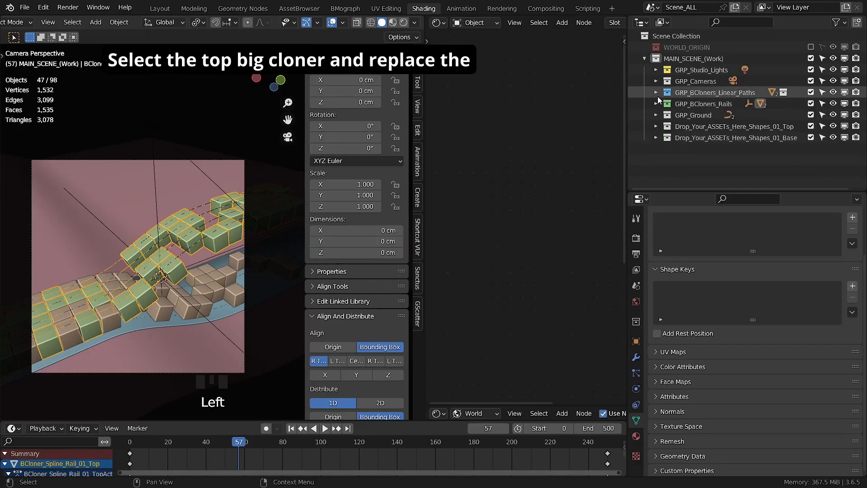
{"action": "left_click", "coordinate": [657, 104]}
{"action": "left_click", "coordinate": [695, 116]}
{"action": "left_click", "coordinate": [634, 357]}
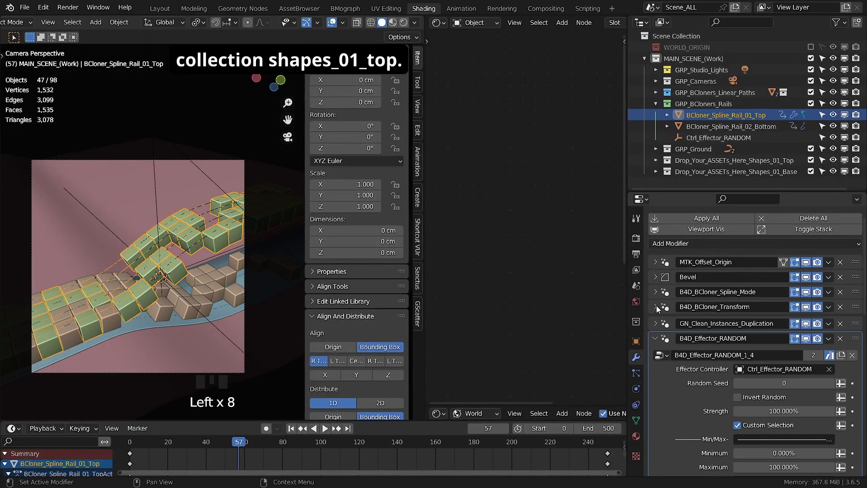
{"action": "left_click", "coordinate": [656, 292]}
{"action": "left_click_drag", "start_coordinate": [744, 164], "coordinate": [778, 334]}
{"action": "left_click", "coordinate": [738, 323]}
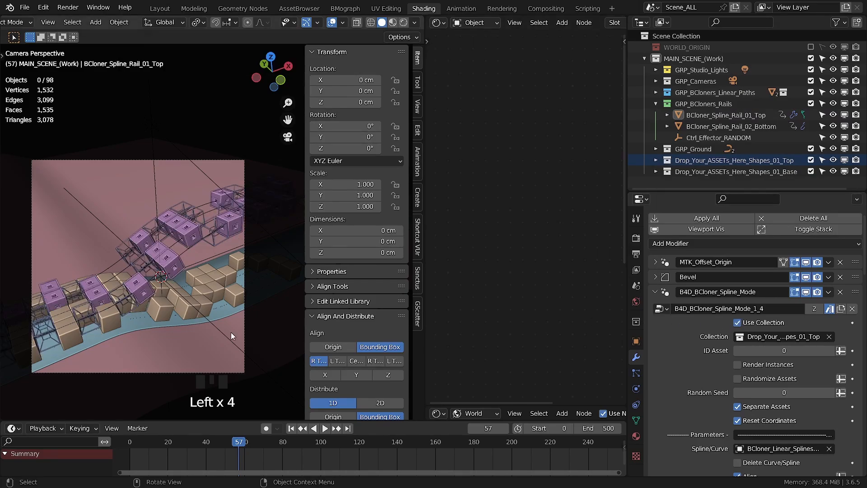
Step: Assign Drop_Your_ASSETs_Here_Shapes_01_Base as the collection in BCloner_Spline_Rail_02_Bottom's B4D_BCloner_Spline_Mode modifier and enable Use Collection
{"action": "middle_click_drag", "start_coordinate": [231, 333], "coordinate": [299, 267]}
{"action": "left_click", "coordinate": [299, 268]}
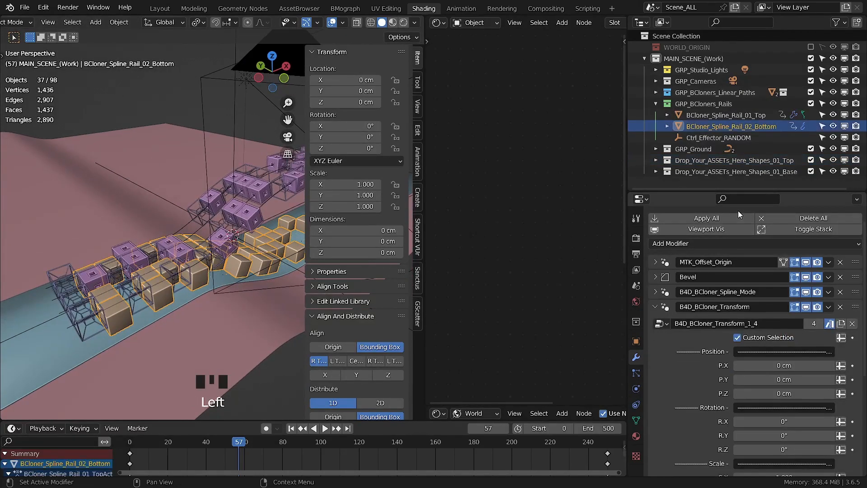
{"action": "left_click", "coordinate": [656, 307]}
{"action": "left_click", "coordinate": [656, 310]}
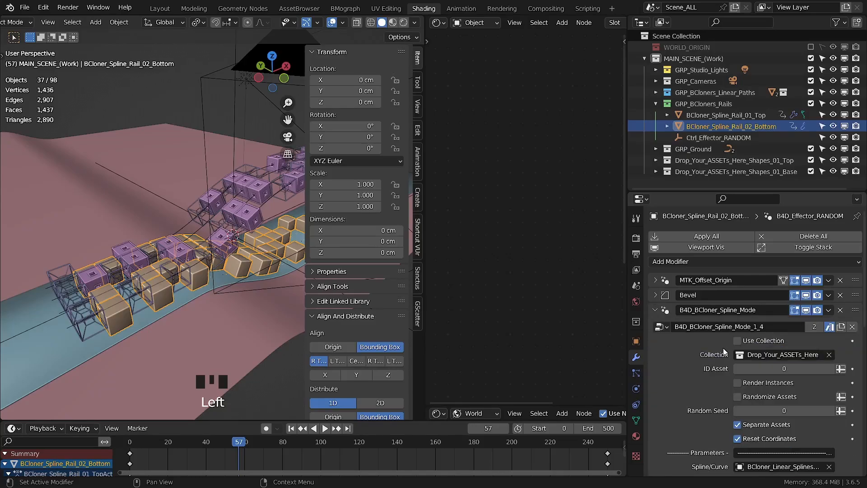
{"action": "left_click_drag", "start_coordinate": [747, 171], "coordinate": [777, 334]}
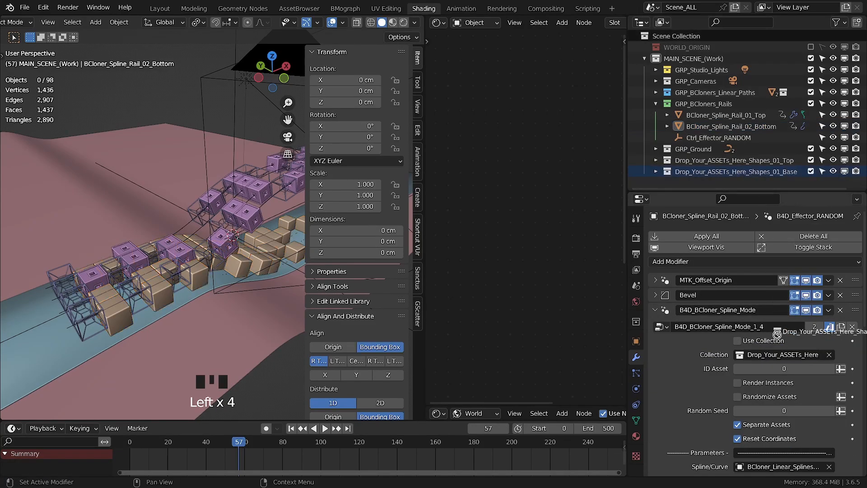
{"action": "left_click", "coordinate": [738, 341]}
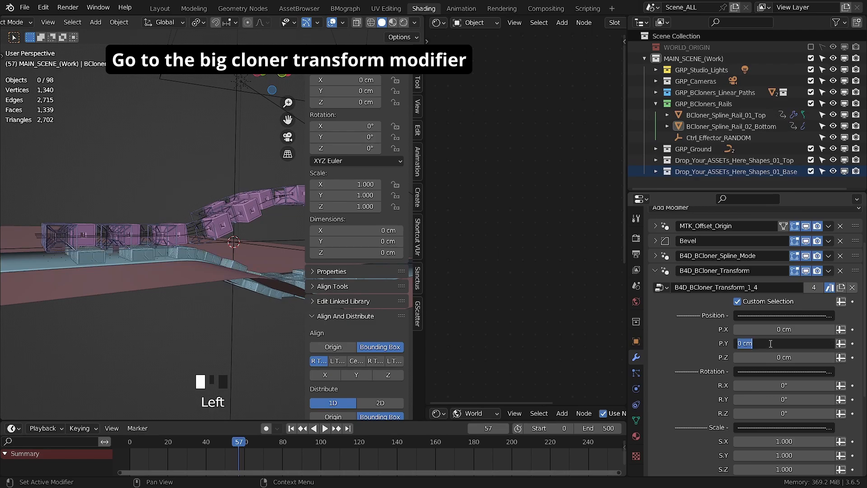
Step: Set P.Y in the B4D_BCloner_Transform modifier to -10 cm for the bottom rail cloner and 10 cm for the top one
{"action": "type", "text": "-1"}
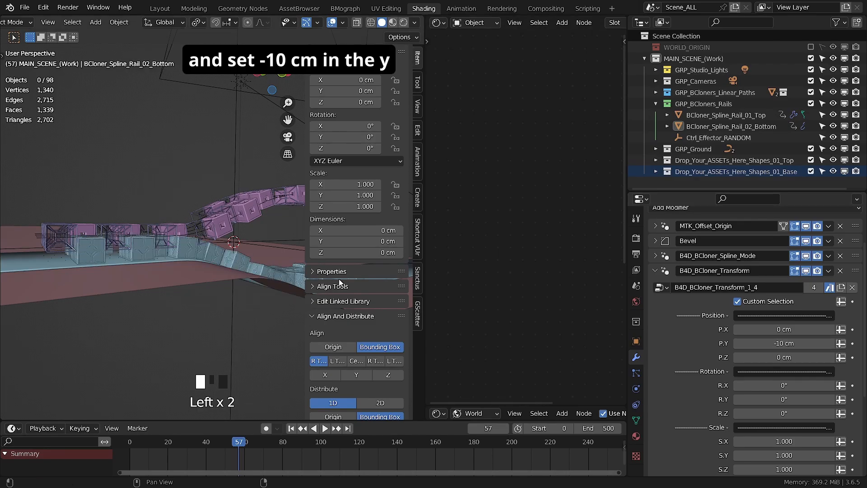
{"action": "left_click", "coordinate": [116, 231]}
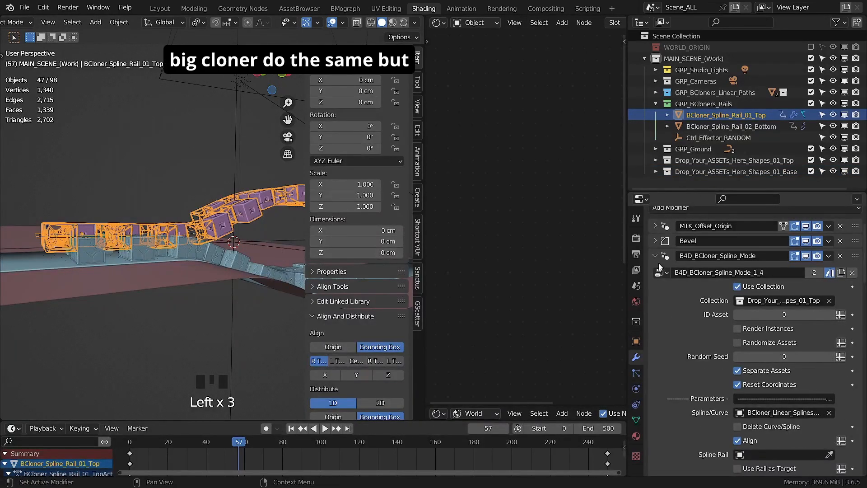
{"action": "left_click", "coordinate": [656, 300]}
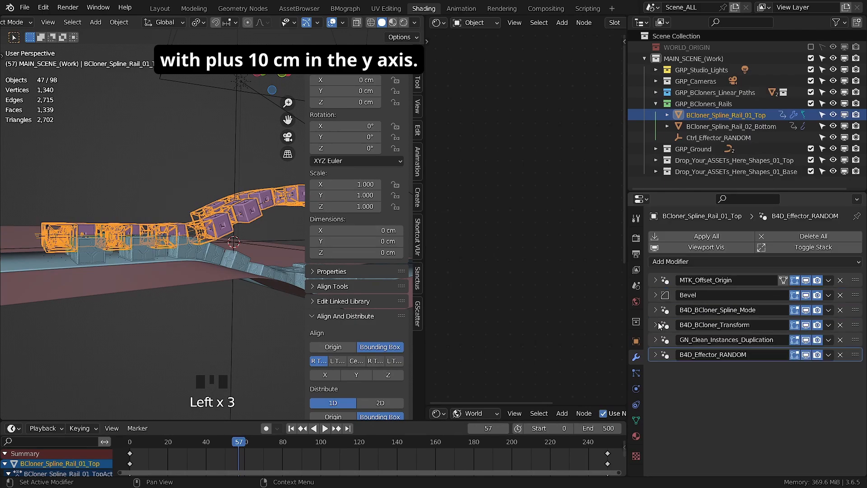
{"action": "left_click", "coordinate": [656, 324]}
{"action": "double_click", "coordinate": [768, 398]}
{"action": "type", "text": "10"}
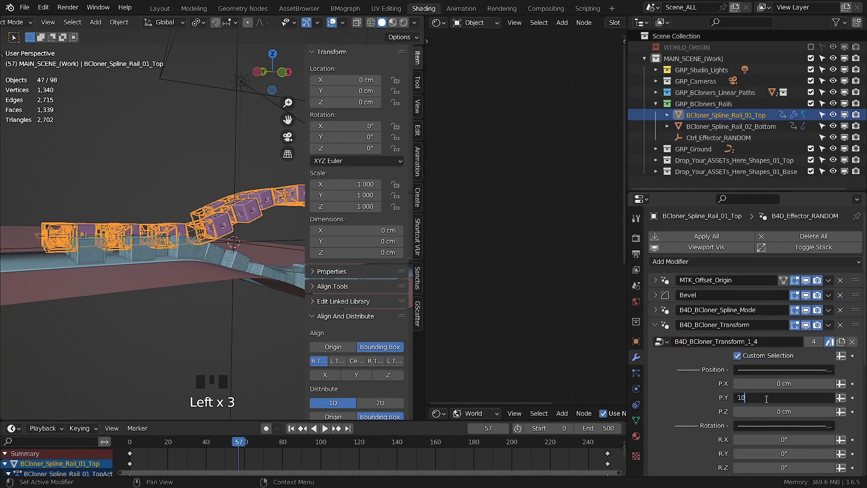
{"action": "key", "text": "Return"}
{"action": "left_click", "coordinate": [141, 314]}
{"action": "middle_click_drag", "start_coordinate": [141, 317], "coordinate": [144, 297]}
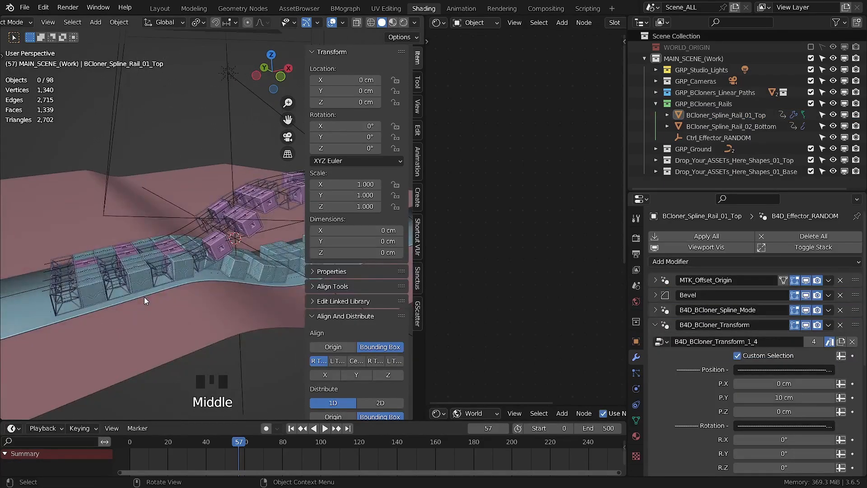
Step: Play the animation through the camera and check the cloned cubes in rendered shading
{"action": "key", "text": "KP_0"}
{"action": "key", "text": "space"}
{"action": "scroll", "coordinate": [184, 303], "scroll_direction": "up", "scroll_amount": 2}
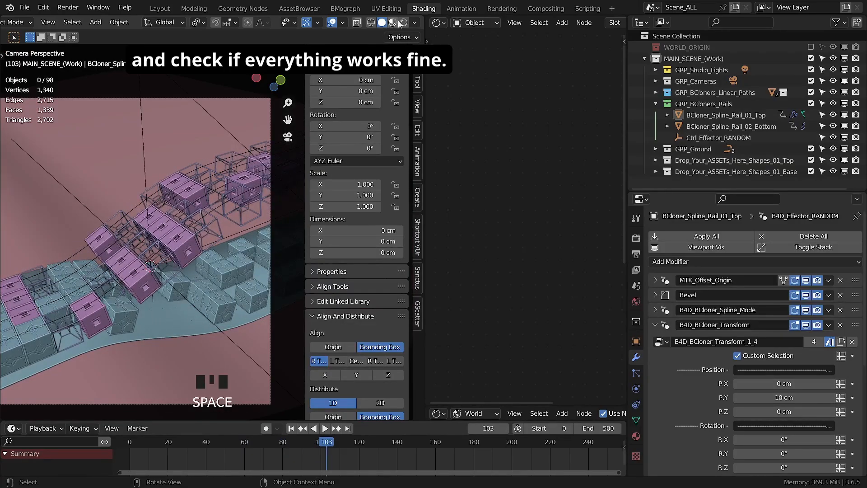
{"action": "left_click", "coordinate": [403, 23]}
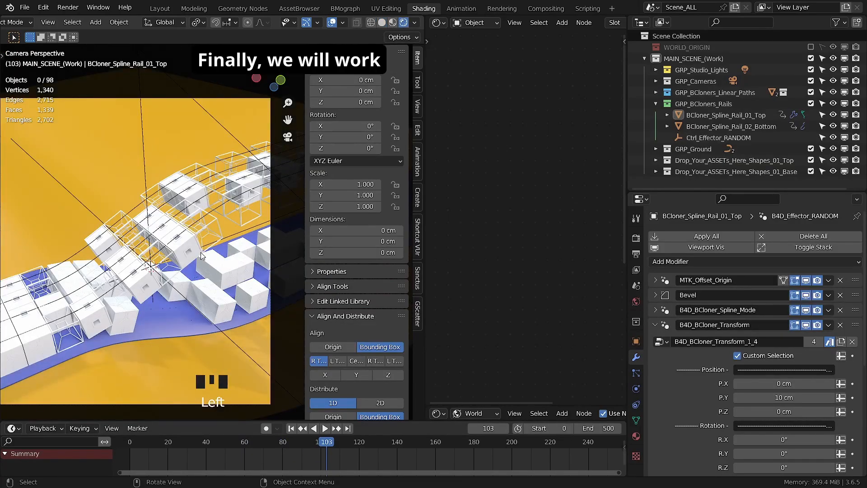
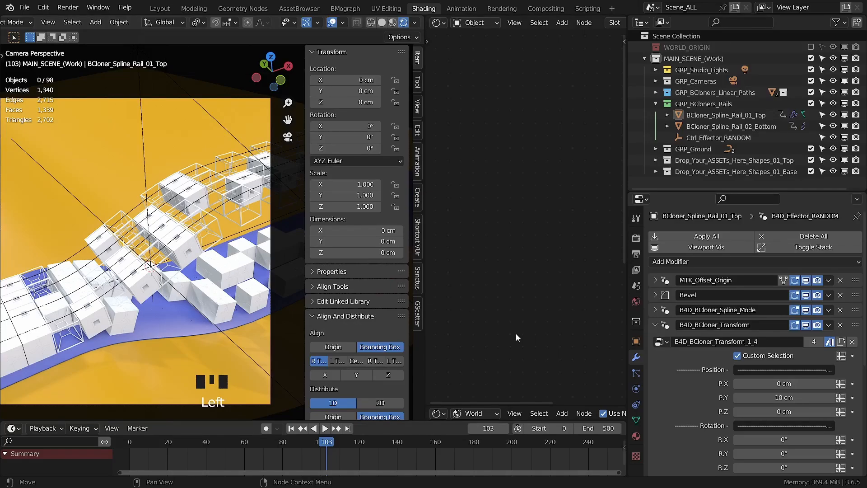
Step: Check the material slots of Msh_Cube_Extruded_02 and assign the Ground_Path material to BCloner_Spline_Rail_02_Bottom
{"action": "left_click", "coordinate": [637, 436]}
{"action": "left_click", "coordinate": [656, 159]}
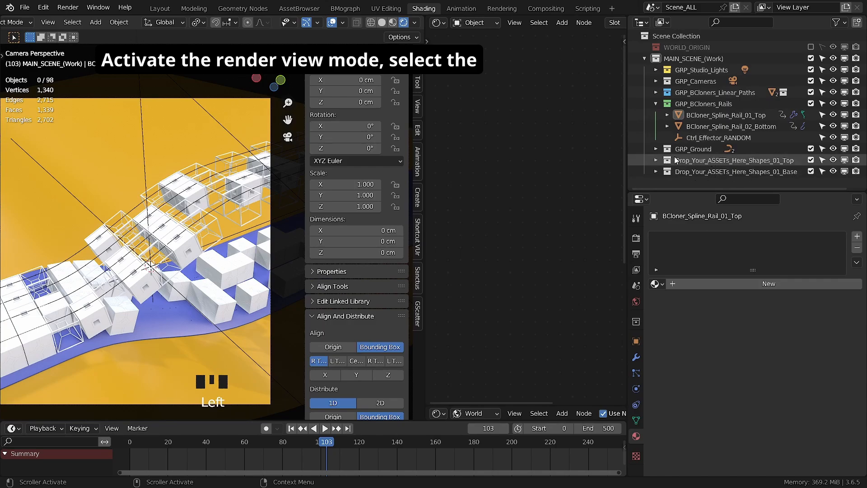
{"action": "left_click", "coordinate": [698, 172]}
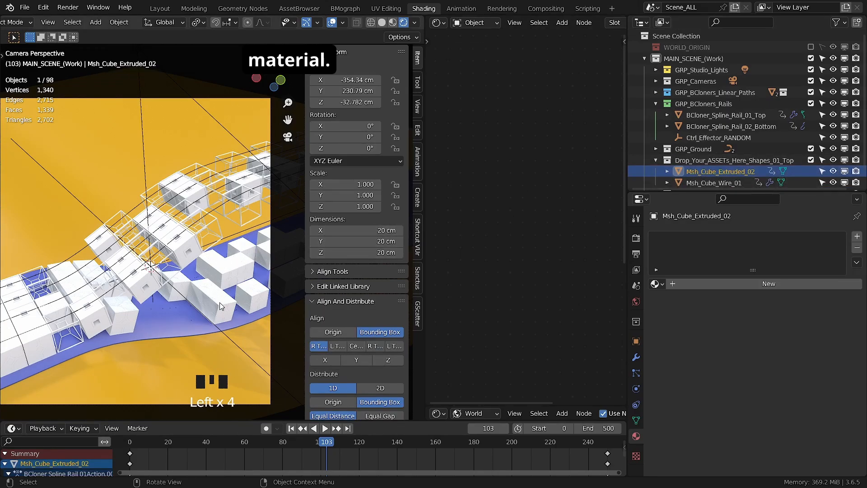
{"action": "left_click", "coordinate": [731, 126]}
{"action": "left_click", "coordinate": [659, 284]}
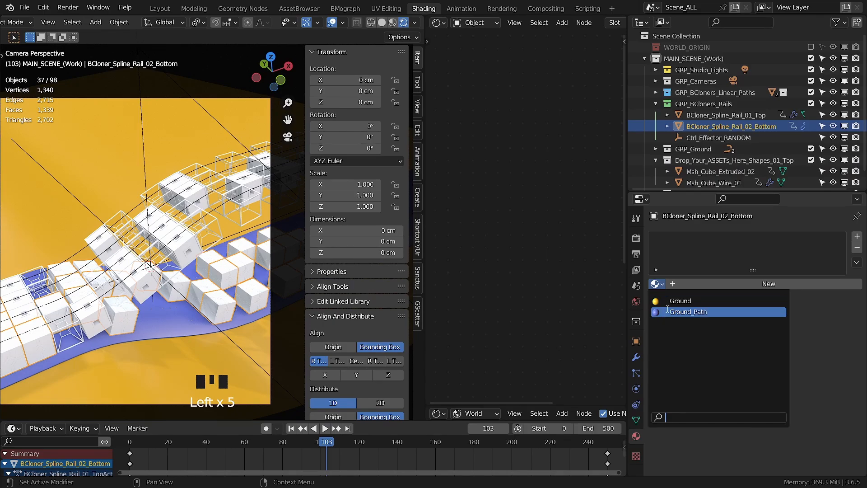
{"action": "left_click", "coordinate": [667, 308]}
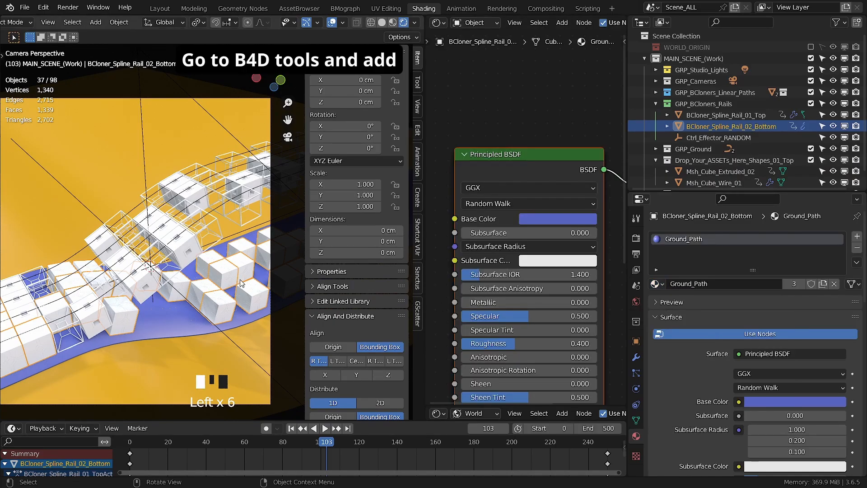
Step: Add a B4D Global Material modifier to BCloner_Spline_Rail_02_Bottom with Ground_Path as its custom material and view it in rendered shading
{"action": "left_click", "coordinate": [636, 357]}
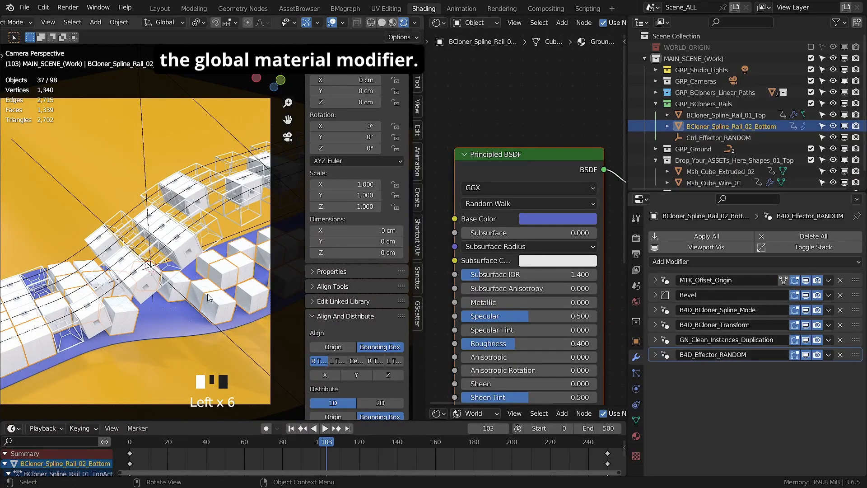
{"action": "left_click", "coordinate": [4, 56]}
{"action": "key", "text": "n"}
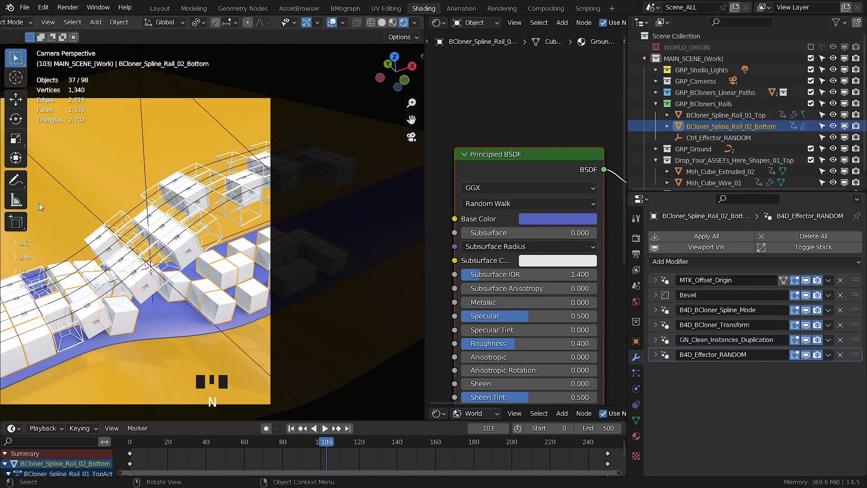
{"action": "left_click_drag", "start_coordinate": [30, 207], "coordinate": [77, 256]}
{"action": "left_click", "coordinate": [381, 22]}
{"action": "left_click", "coordinate": [38, 285]}
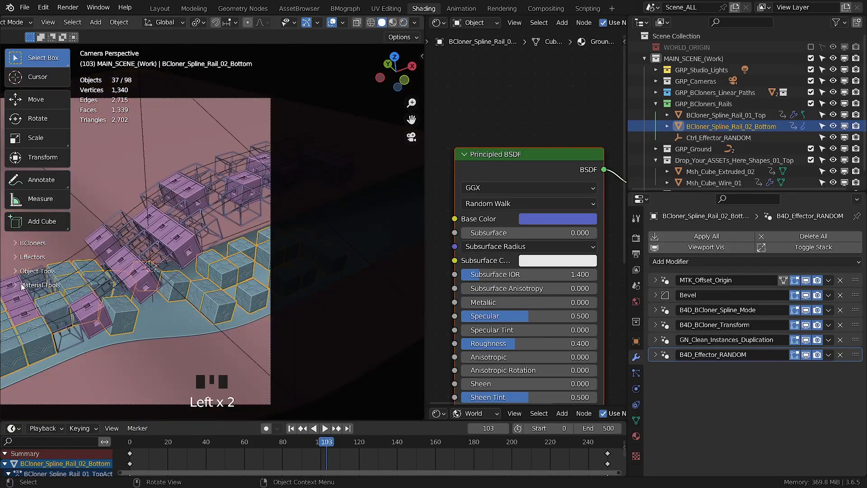
{"action": "left_click", "coordinate": [46, 303]}
{"action": "left_click", "coordinate": [785, 414]}
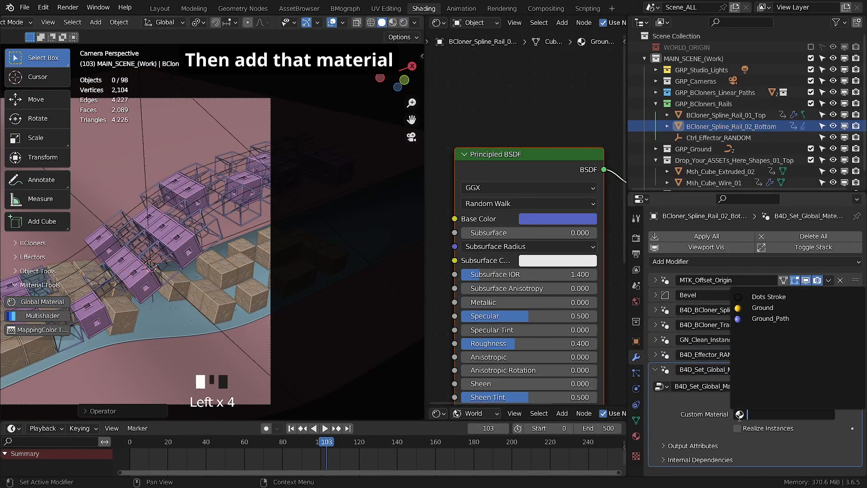
{"action": "left_click", "coordinate": [770, 319]}
{"action": "left_click", "coordinate": [403, 22]}
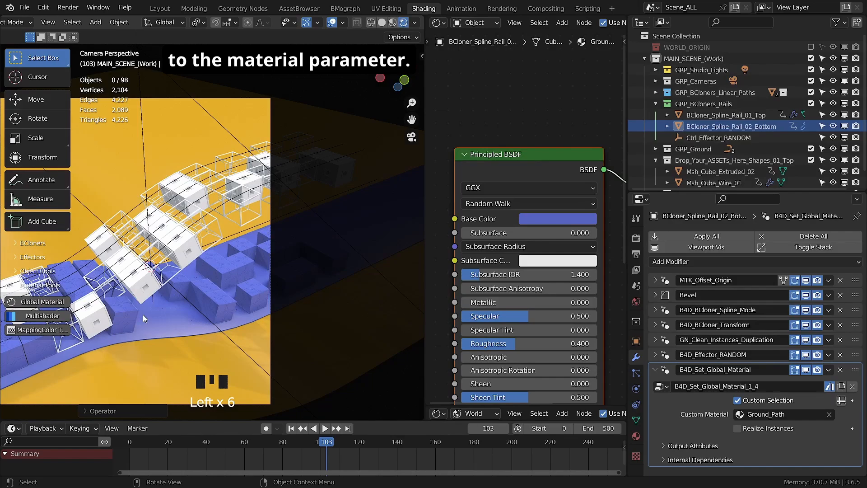
Step: Make the Ground_Path material on BCloner_Spline_Rail_02_Bottom single-user and rename the copy Base_Assets
{"action": "scroll", "coordinate": [142, 314], "scroll_direction": "up", "scroll_amount": 2}
{"action": "scroll", "coordinate": [143, 315], "scroll_direction": "down", "scroll_amount": 1}
{"action": "left_click", "coordinate": [637, 436]}
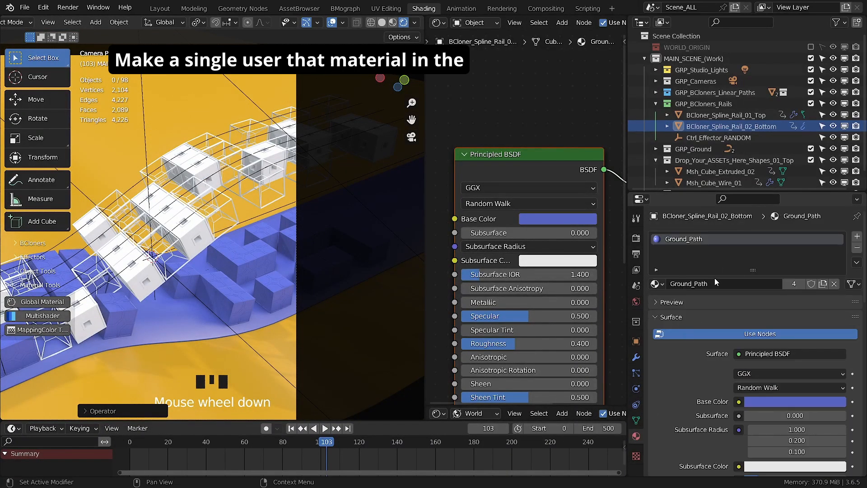
{"action": "left_click", "coordinate": [790, 283]}
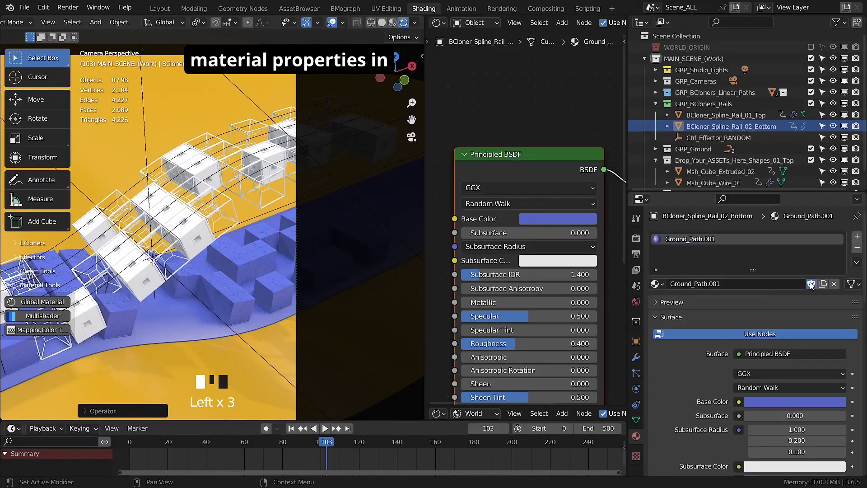
{"action": "left_click", "coordinate": [706, 283]}
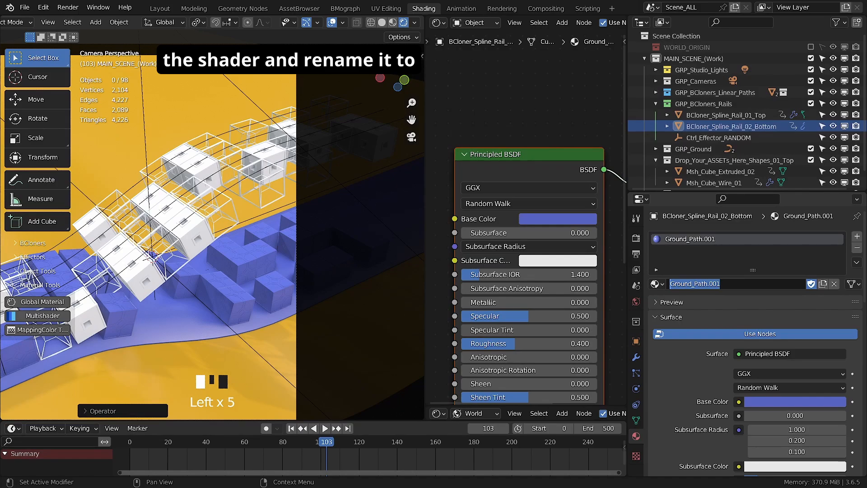
{"action": "type", "text": "Base_as"}
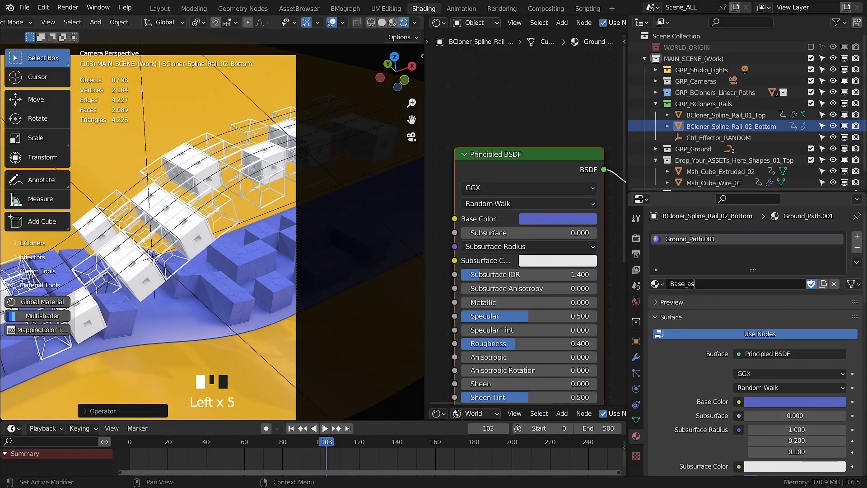
{"action": "key", "text": "Return"}
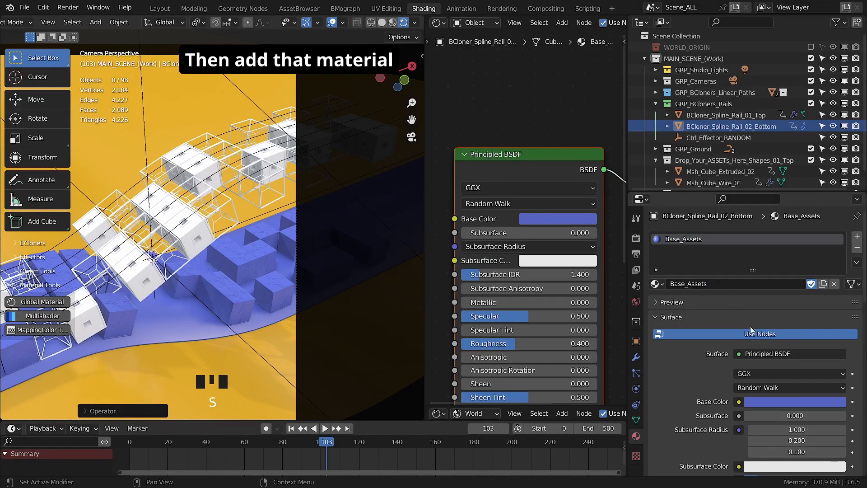
Step: Assign Base_Assets as the custom material in the B4D_Set_Global_Material modifier of BCloner_Spline_Rail_02_Bottom
{"action": "left_click", "coordinate": [636, 357]}
{"action": "left_click", "coordinate": [656, 370]}
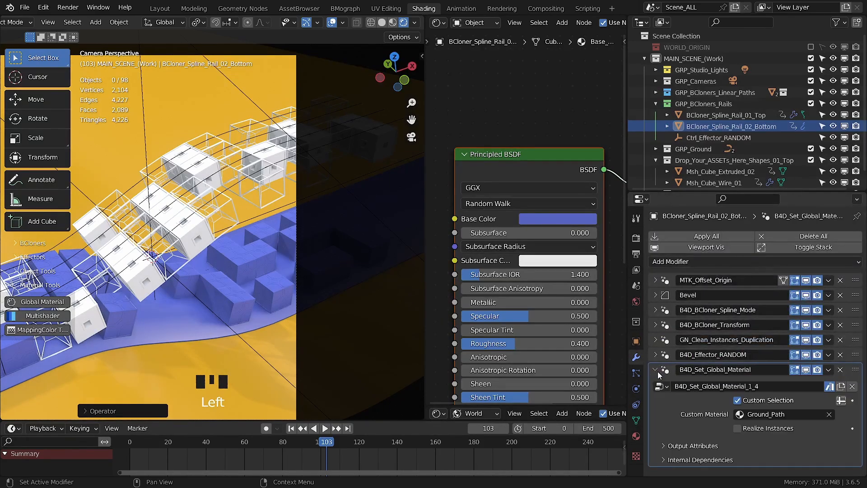
{"action": "left_click", "coordinate": [775, 415]}
{"action": "type", "text": "Base_Assets"}
{"action": "key", "text": "Return"}
{"action": "left_click", "coordinate": [655, 370]}
Step: Set the Base_Assets material's specular to about 1.291 and its roughness to about 0.298
{"action": "left_click_drag", "start_coordinate": [513, 342], "coordinate": [468, 342]}
{"action": "left_click", "coordinate": [506, 316]}
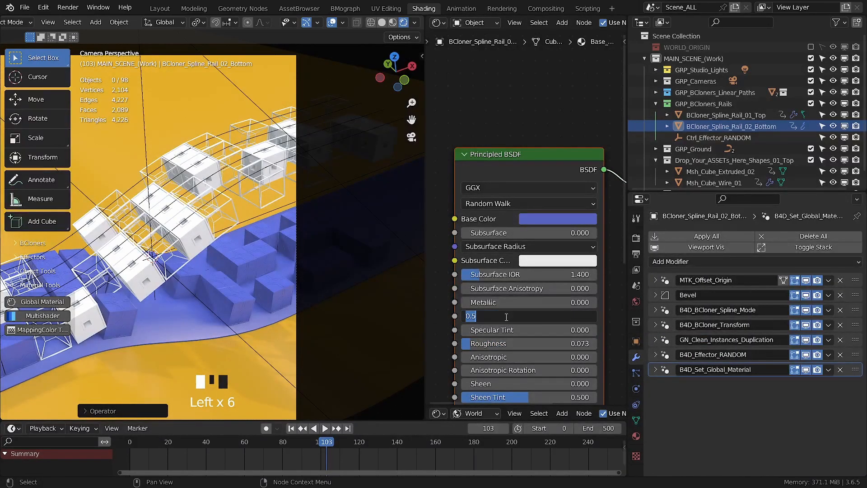
{"action": "type", "text": "5"}
{"action": "key", "text": "Return"}
{"action": "left_click_drag", "start_coordinate": [592, 316], "coordinate": [516, 316]}
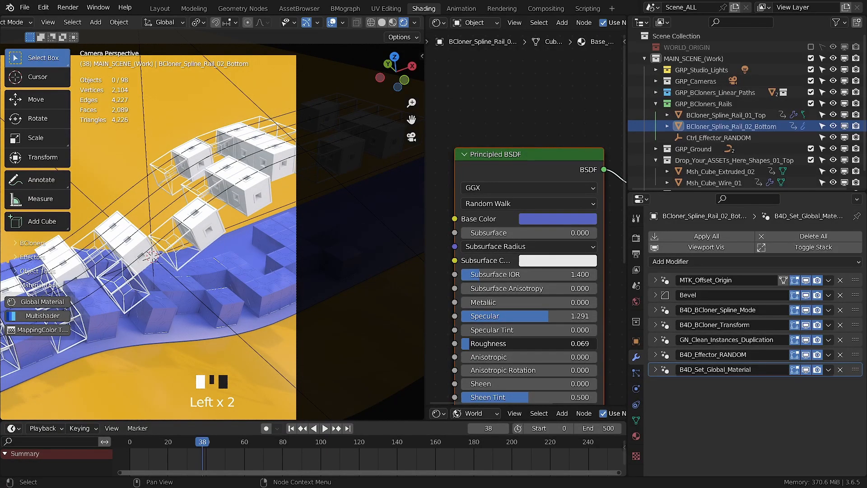
{"action": "left_click_drag", "start_coordinate": [476, 344], "coordinate": [503, 343]}
Step: Set the Base_Assets material's clearcoat to 1, clearcoat roughness to 0 and roughness to about 0.036
{"action": "middle_click_drag", "start_coordinate": [503, 343], "coordinate": [504, 224]}
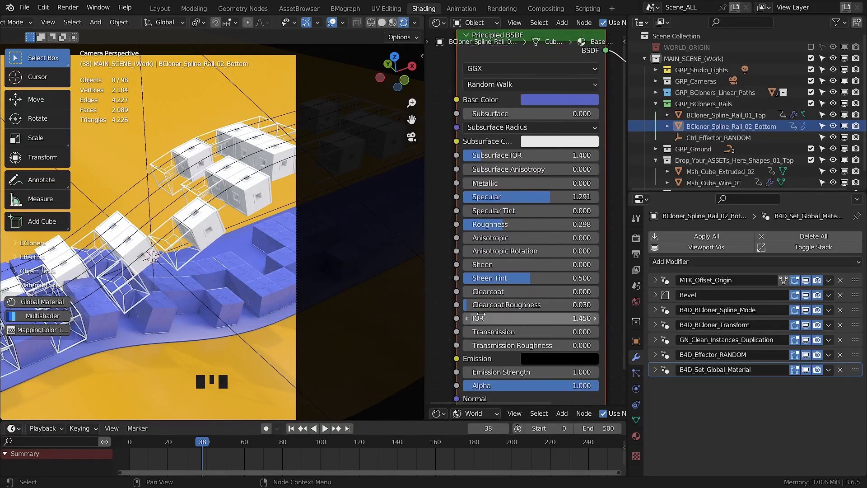
{"action": "mouse_move", "coordinate": [510, 291]}
{"action": "left_mouse_down"}
{"action": "mouse_move", "coordinate": [531, 291]}
{"action": "mouse_move", "coordinate": [524, 291]}
{"action": "left_mouse_up"}
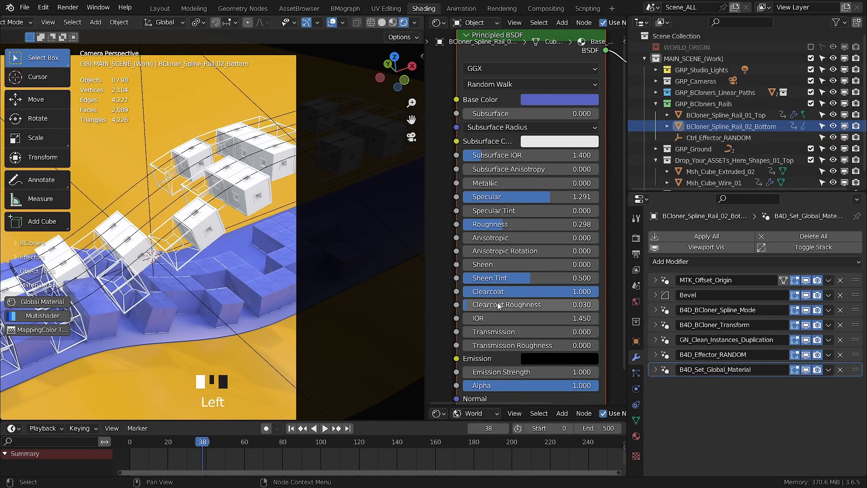
{"action": "left_click_drag", "start_coordinate": [499, 305], "coordinate": [479, 305]}
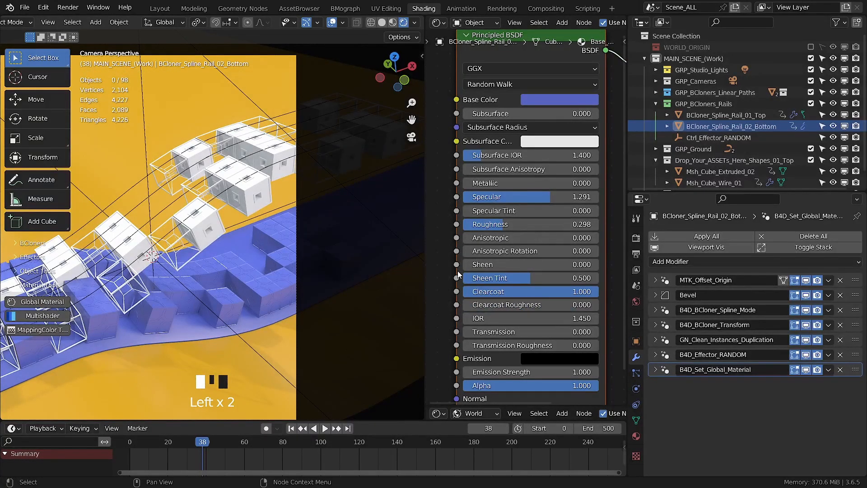
{"action": "scroll", "coordinate": [199, 269], "scroll_direction": "down", "scroll_amount": 3}
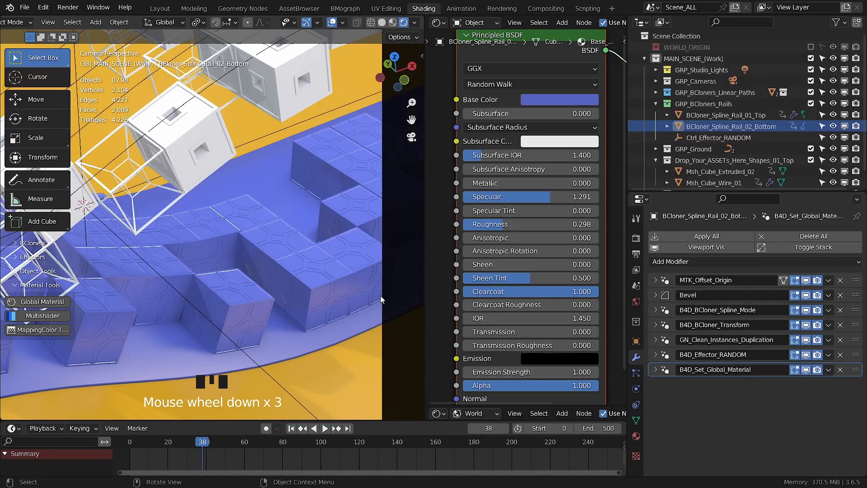
{"action": "left_click_drag", "start_coordinate": [497, 224], "coordinate": [489, 224]}
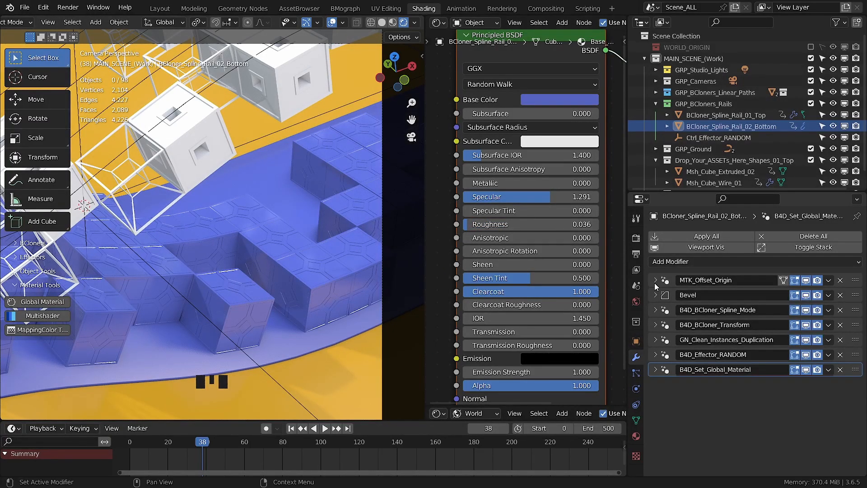
Step: Enable ambient occlusion in the Eevee render settings with a distance of 50 cm and a factor of 1
{"action": "left_click", "coordinate": [636, 238]}
{"action": "left_click", "coordinate": [663, 316]}
{"action": "left_click", "coordinate": [655, 315]}
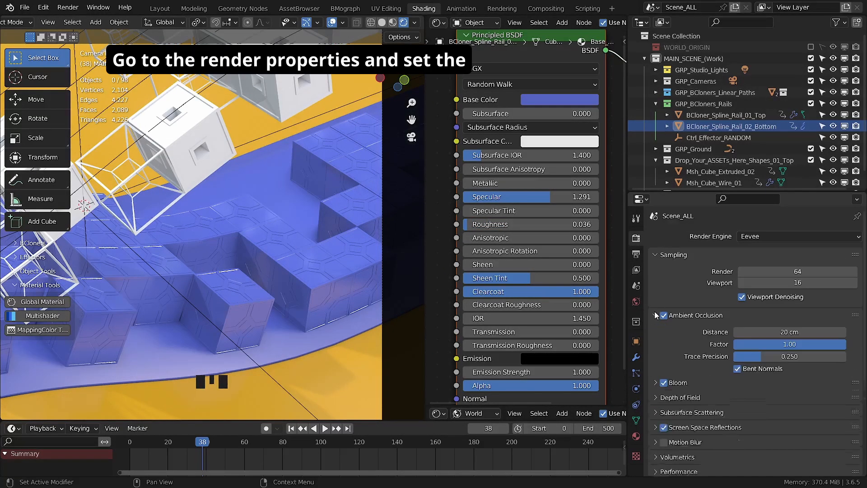
{"action": "left_click", "coordinate": [769, 331]}
{"action": "type", "text": "50"}
{"action": "key", "text": "Return"}
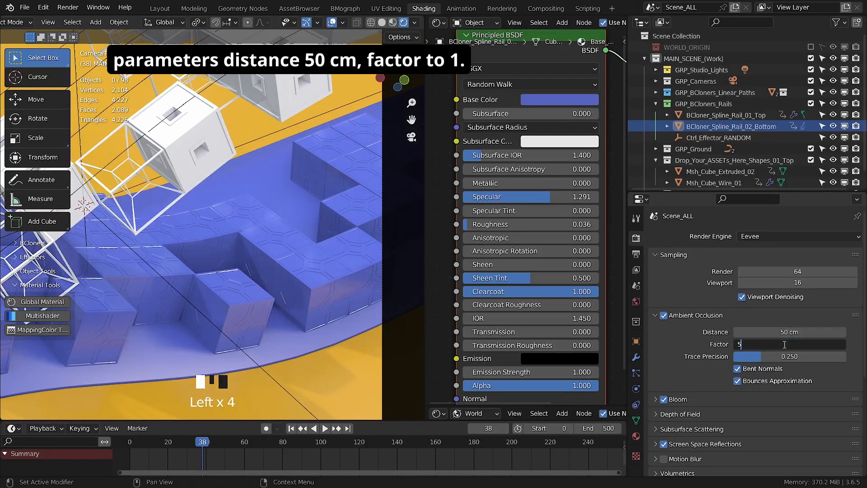
{"action": "left_click", "coordinate": [785, 345]}
{"action": "type", "text": "5"}
{"action": "key", "text": "Return"}
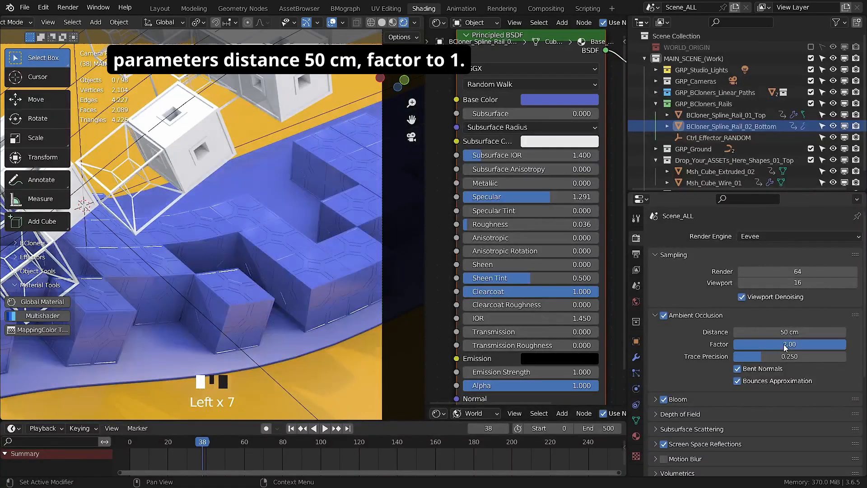
{"action": "left_click", "coordinate": [784, 345]}
{"action": "type", "text": "1."}
{"action": "key", "text": "Return"}
Step: Set the Base_Assets material's roughness to about 0.527 and play the animation to check the look of the bottom cubes
{"action": "scroll", "coordinate": [290, 293], "scroll_direction": "down", "scroll_amount": 2}
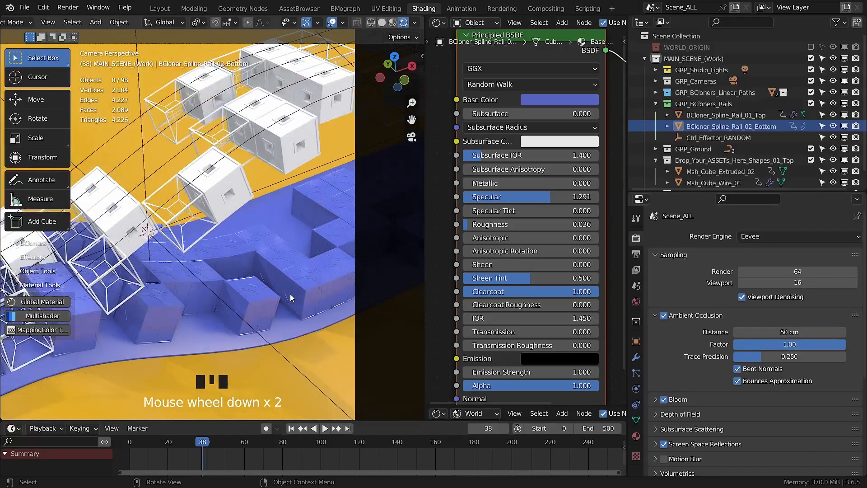
{"action": "key", "text": "space"}
{"action": "key", "text": "space"}
{"action": "key", "text": "space"}
{"action": "key", "text": "space"}
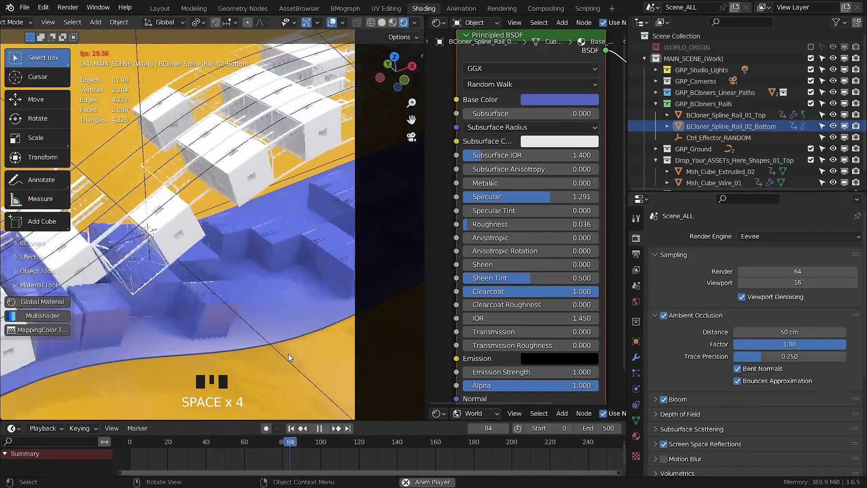
{"action": "key", "text": "space"}
{"action": "left_click_drag", "start_coordinate": [472, 224], "coordinate": [531, 224]}
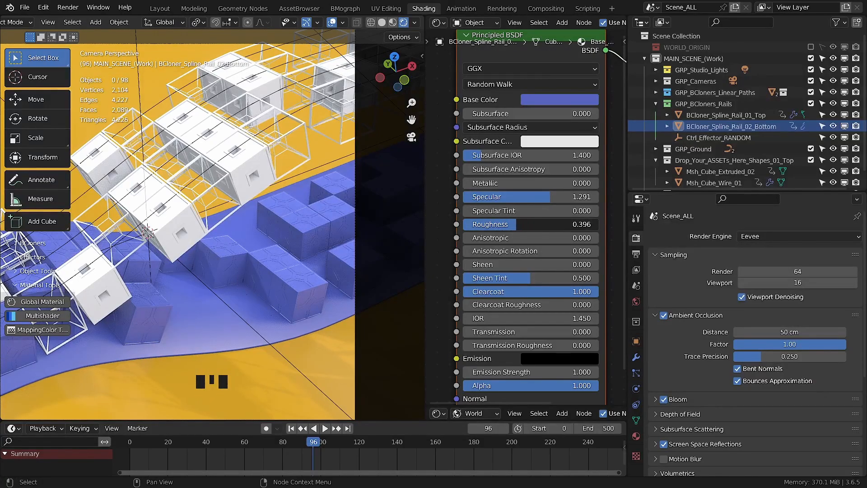
{"action": "key", "text": "space"}
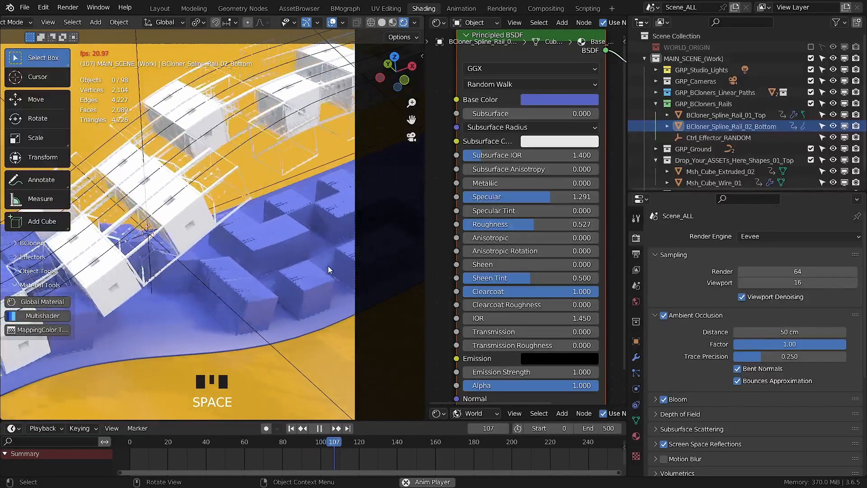
{"action": "key", "text": "space"}
{"action": "scroll", "coordinate": [229, 280], "scroll_direction": "down", "scroll_amount": 2}
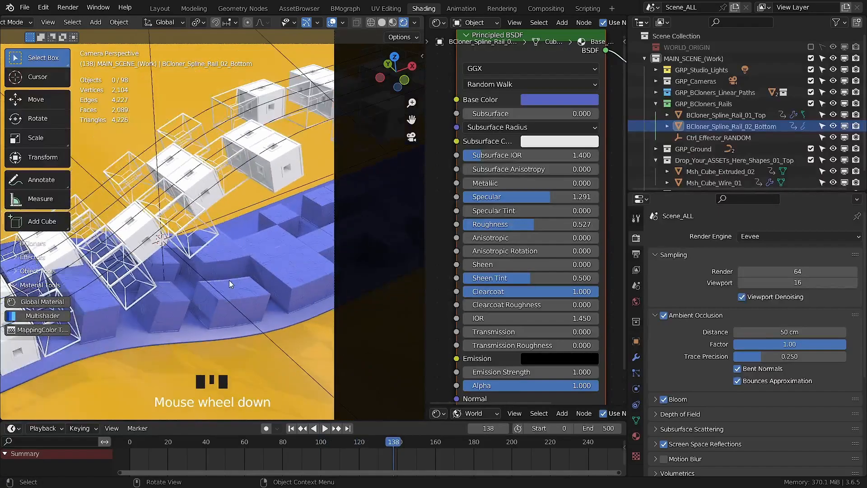
Step: Create a new material for Msh_Cube_Wire_01 in the Drop_Your_ASSETs_Here_Shapes_01_Top collection
{"action": "left_click", "coordinate": [229, 280]}
{"action": "middle_click_drag", "start_coordinate": [229, 280], "coordinate": [226, 260], "text": "shift"}
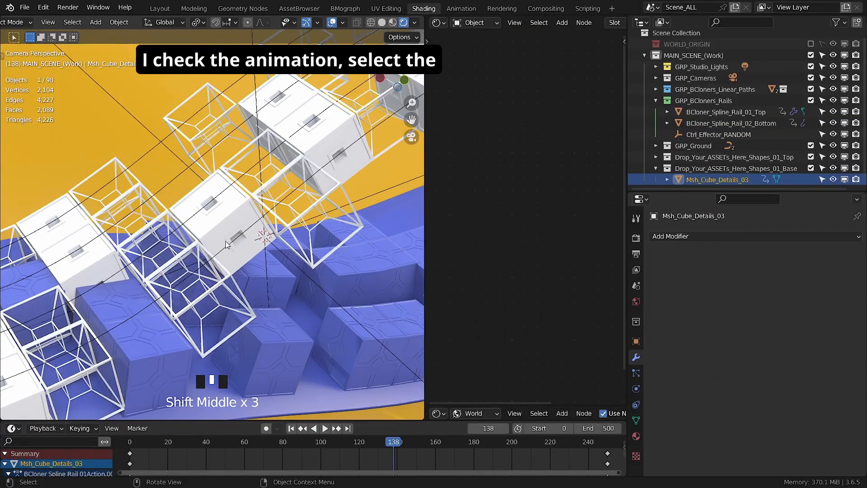
{"action": "left_click", "coordinate": [226, 244]}
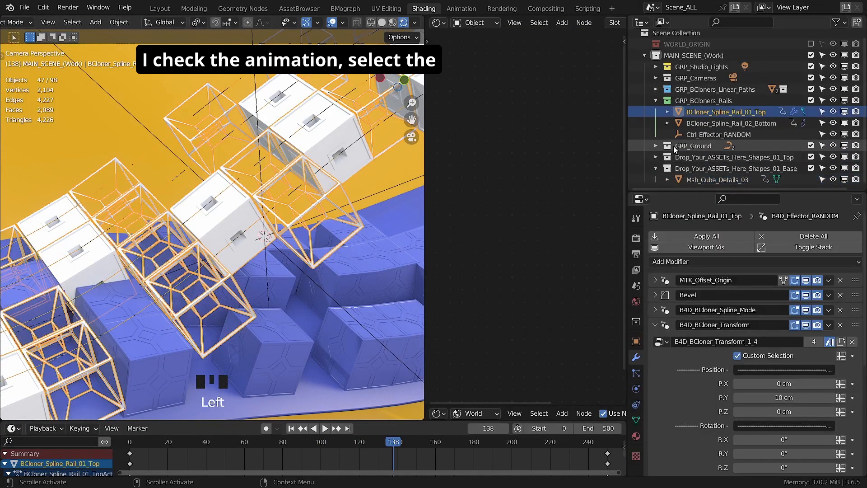
{"action": "left_click", "coordinate": [656, 157]}
{"action": "scroll", "coordinate": [725, 161], "scroll_direction": "down", "scroll_amount": 2}
{"action": "left_click", "coordinate": [724, 158]}
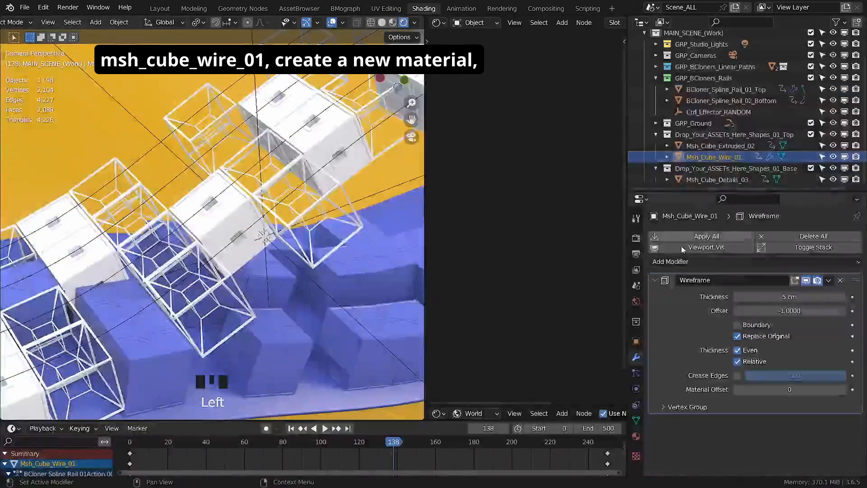
{"action": "left_click", "coordinate": [655, 280]}
{"action": "left_click", "coordinate": [635, 437]}
{"action": "left_click", "coordinate": [685, 285]}
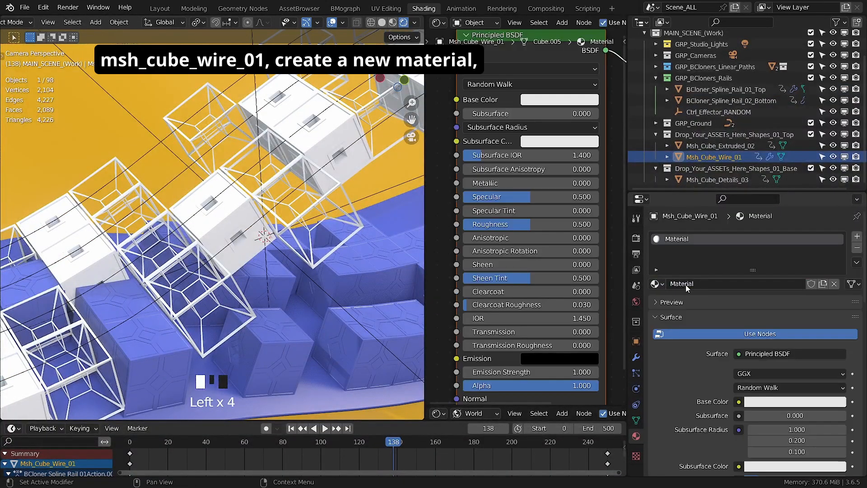
Step: Set the wire cube material's base color to black, specular to 1 and roughness to about 0.399, and play the animation briefly
{"action": "left_click", "coordinate": [759, 402]}
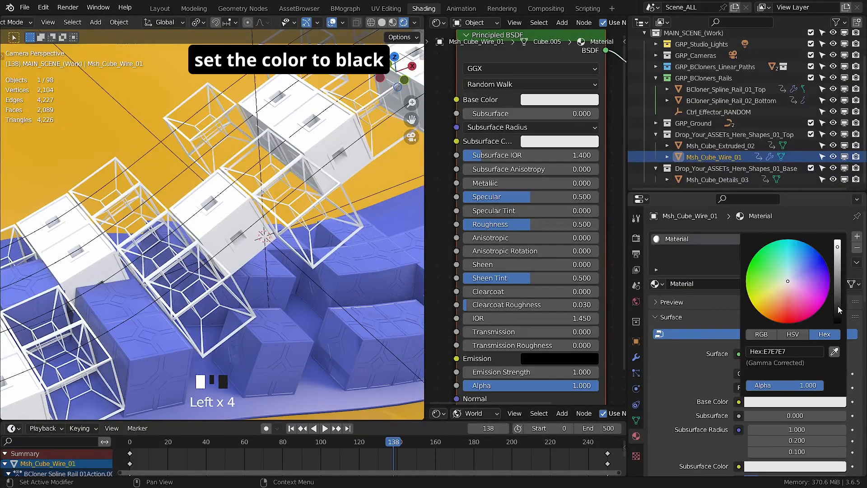
{"action": "left_click_drag", "start_coordinate": [839, 289], "coordinate": [838, 321]}
{"action": "scroll", "coordinate": [783, 401], "scroll_direction": "down", "scroll_amount": 4}
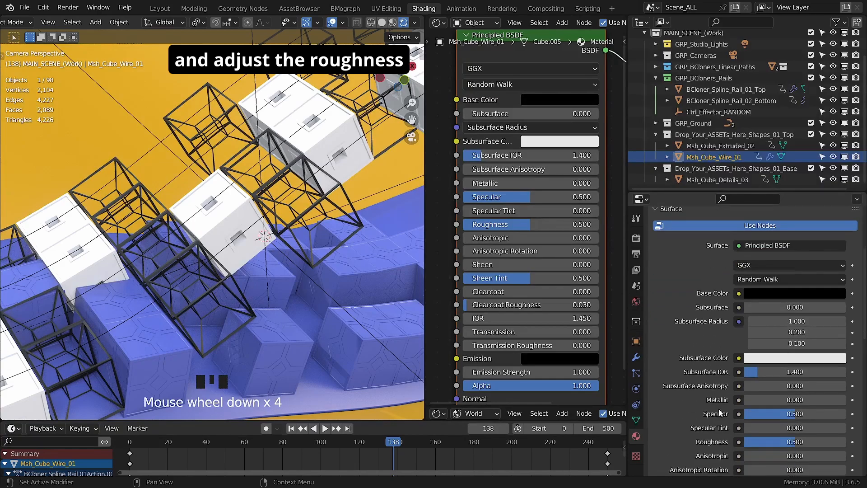
{"action": "left_click_drag", "start_coordinate": [796, 396], "coordinate": [849, 397]}
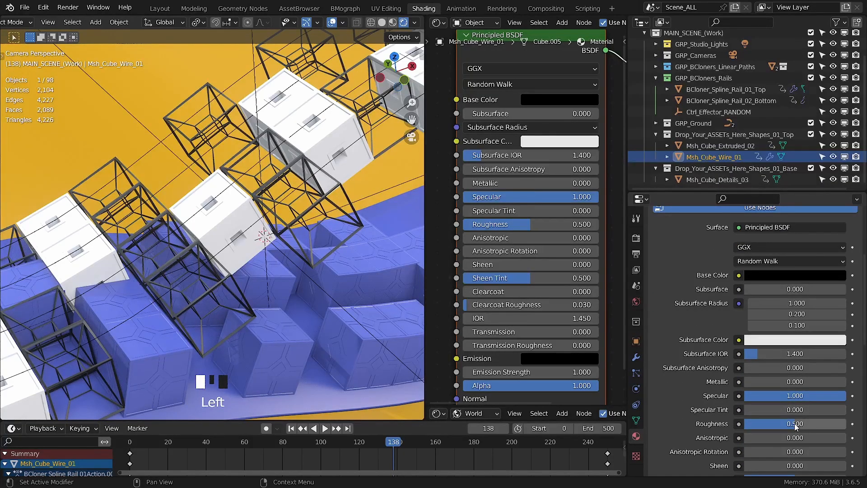
{"action": "mouse_move", "coordinate": [796, 423]}
{"action": "left_mouse_down"}
{"action": "mouse_move", "coordinate": [761, 424]}
{"action": "mouse_move", "coordinate": [790, 423]}
{"action": "left_mouse_up"}
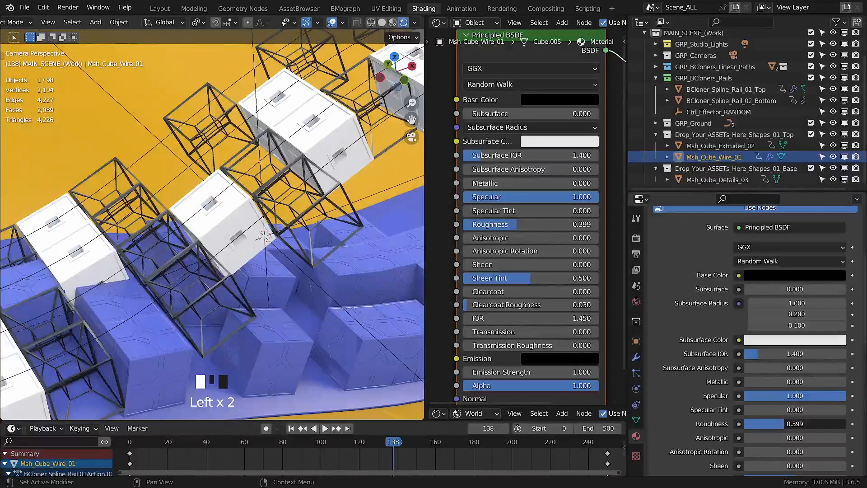
{"action": "scroll", "coordinate": [290, 307], "scroll_direction": "down", "scroll_amount": 2}
{"action": "key", "text": "space"}
{"action": "key", "text": "space"}
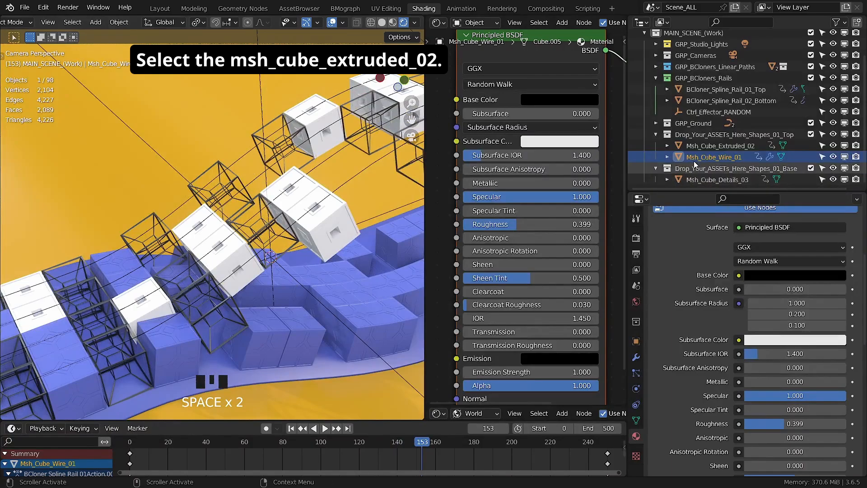
Step: Assign the Ground material to Msh_Cube_Extruded_02, make it a single-user copy and rename it Top_Orange_Assets
{"action": "left_click", "coordinate": [718, 145]}
{"action": "left_click", "coordinate": [656, 284]}
{"action": "left_click", "coordinate": [666, 311]}
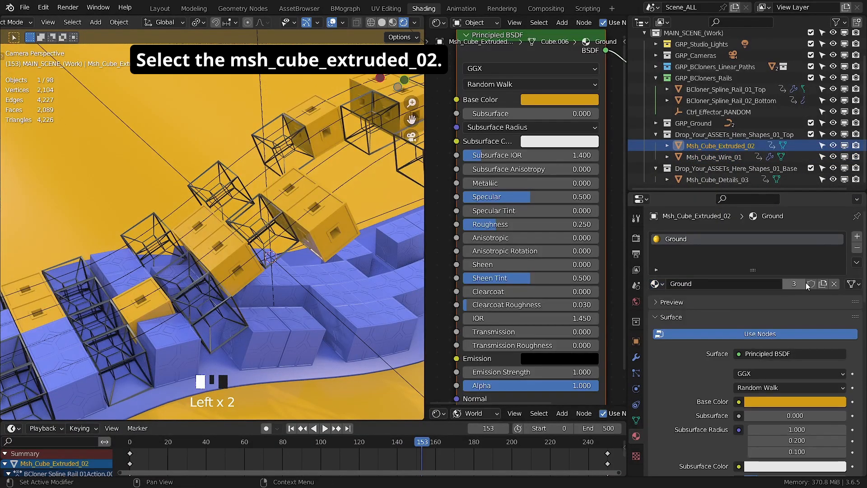
{"action": "type", "text": "T"}
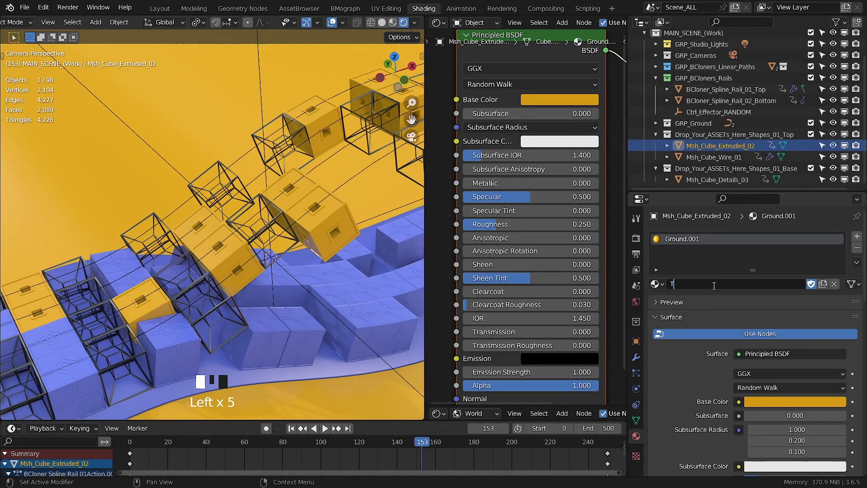
{"action": "type", "text": "op_Orange_Asse"}
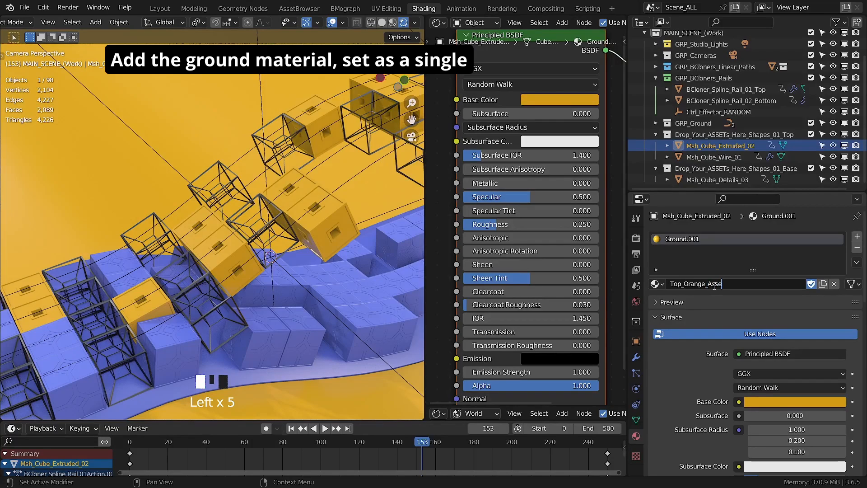
{"action": "type", "text": "ts"}
{"action": "key", "text": "Return"}
Step: Set the Top_Orange_Assets material's specular to 1 and roughness to 0, and check the orange cubes in the camera view
{"action": "left_click", "coordinate": [796, 401]}
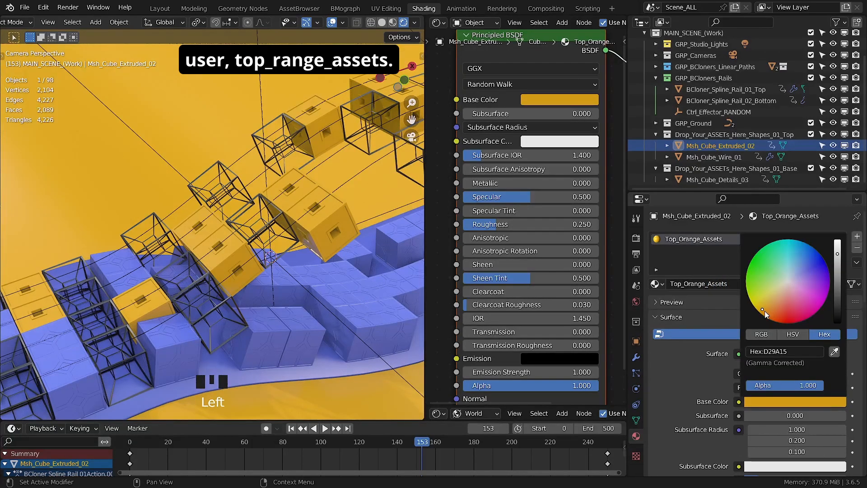
{"action": "left_click_drag", "start_coordinate": [766, 315], "coordinate": [765, 311]}
{"action": "scroll", "coordinate": [768, 361], "scroll_direction": "down", "scroll_amount": 8}
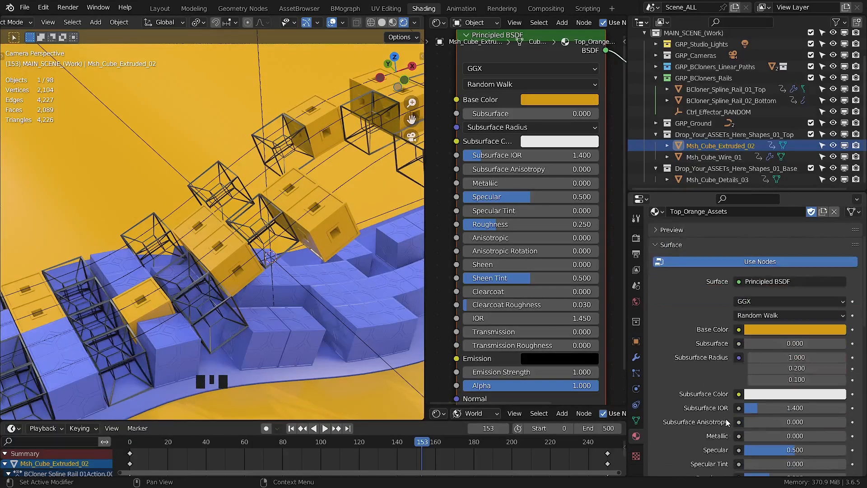
{"action": "left_click_drag", "start_coordinate": [795, 378], "coordinate": [831, 378]}
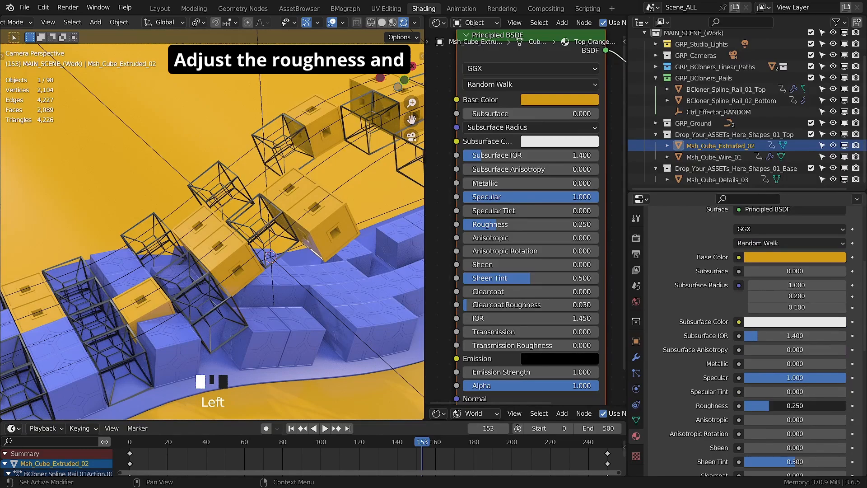
{"action": "left_click_drag", "start_coordinate": [768, 406], "coordinate": [741, 406]}
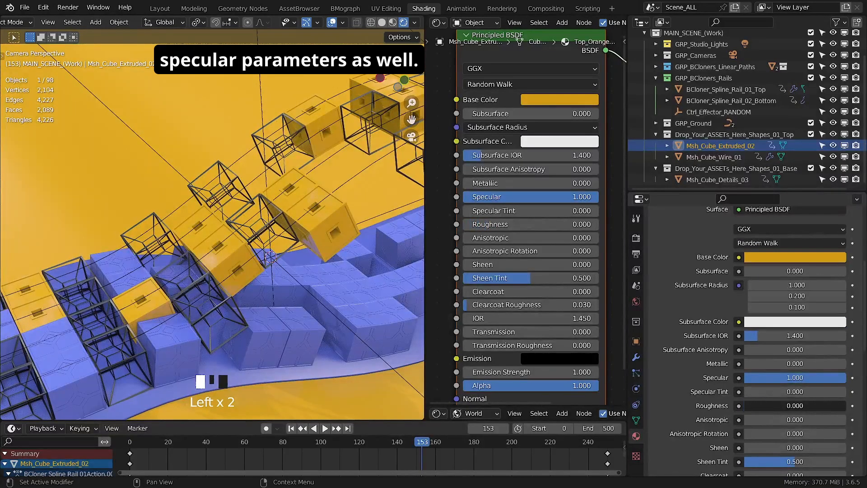
{"action": "scroll", "coordinate": [341, 295], "scroll_direction": "down", "scroll_amount": 3}
{"action": "scroll", "coordinate": [343, 296], "scroll_direction": "up", "scroll_amount": 1}
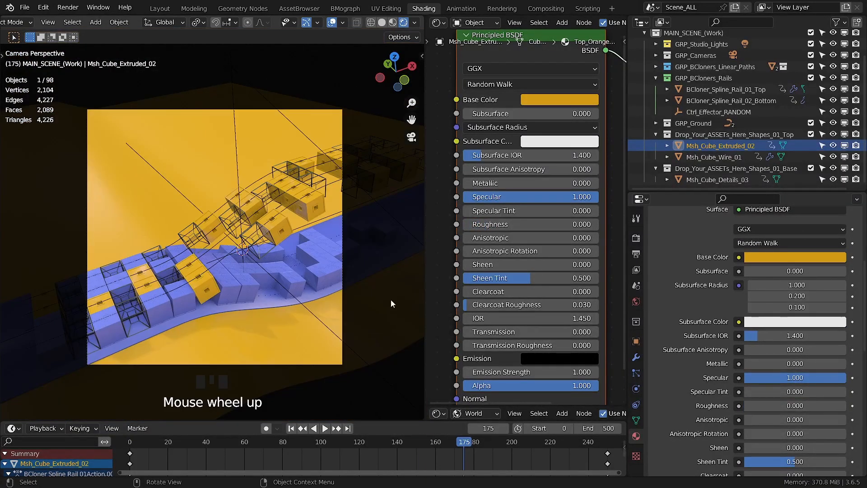
Step: Try a specular of 5 on the Top_Orange_Assets material, settle on 3 and adjust its roughness slightly
{"action": "left_click", "coordinate": [516, 197]}
{"action": "type", "text": "5"}
{"action": "key", "text": "Return"}
{"action": "scroll", "coordinate": [213, 202], "scroll_direction": "up", "scroll_amount": 3}
{"action": "scroll", "coordinate": [213, 203], "scroll_direction": "up", "scroll_amount": 1}
{"action": "left_click", "coordinate": [522, 201]}
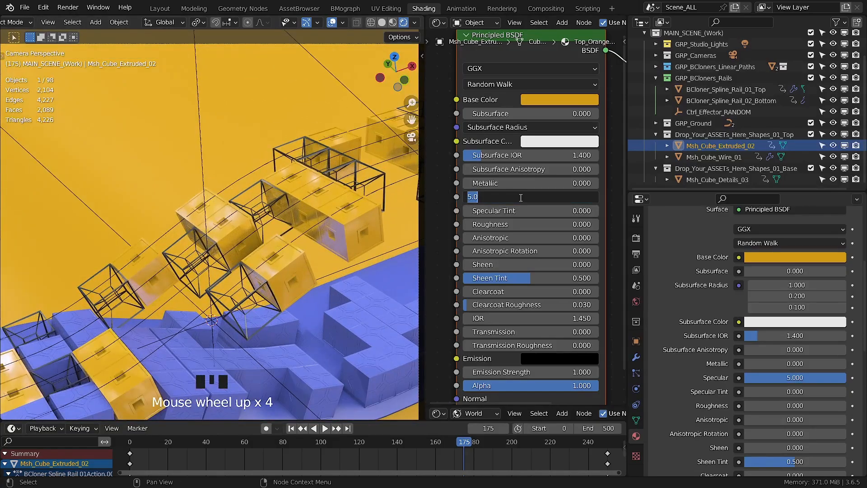
{"action": "type", "text": "3"}
{"action": "left_click", "coordinate": [521, 201]}
{"action": "scroll", "coordinate": [244, 243], "scroll_direction": "down", "scroll_amount": 2}
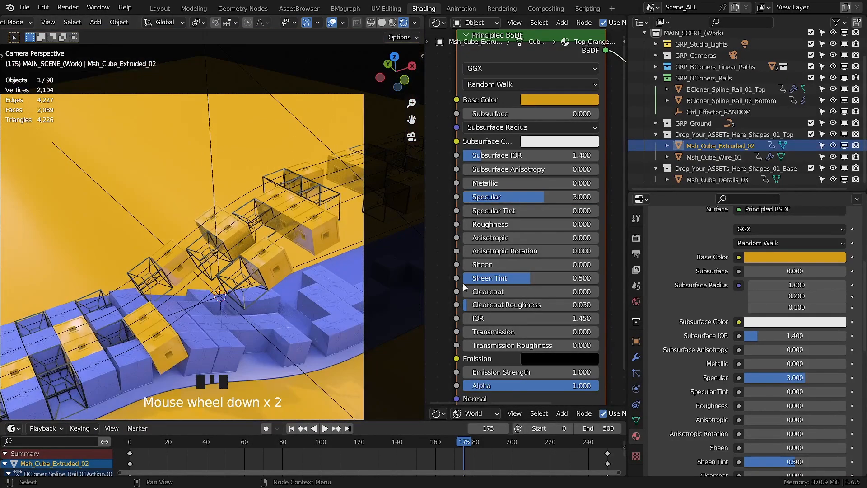
{"action": "left_click_drag", "start_coordinate": [500, 225], "coordinate": [505, 225]}
Step: Set the specular of the bottom rail cloner's blue material to 4
{"action": "left_click", "coordinate": [278, 333]}
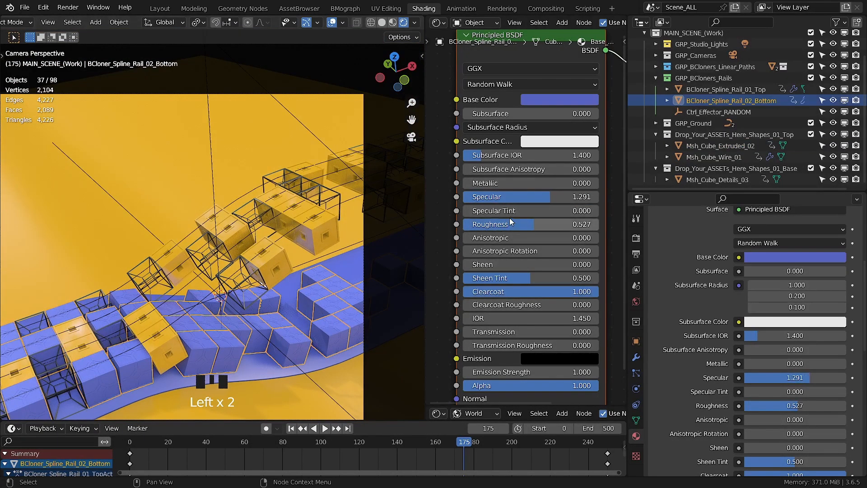
{"action": "left_click", "coordinate": [508, 197]}
{"action": "type", "text": "4"}
{"action": "left_click", "coordinate": [508, 198]}
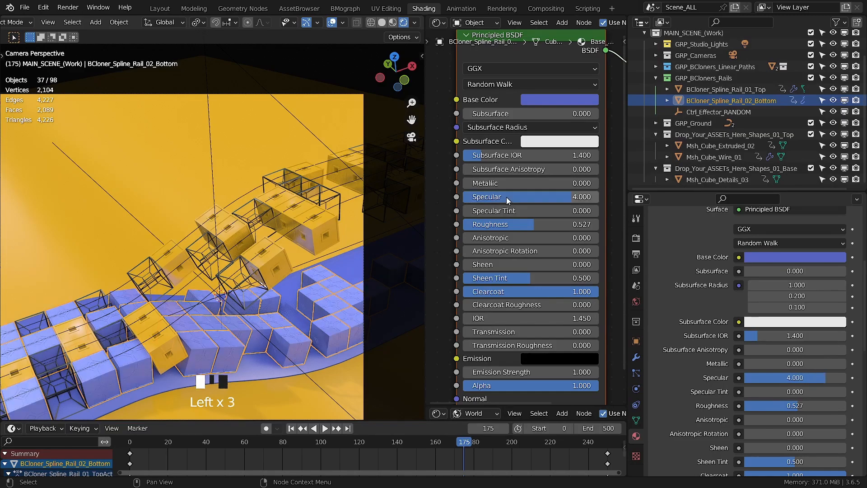
Step: Play the animation with overlays hidden to check the top and bottom cube materials in the camera view
{"action": "left_click", "coordinate": [341, 184]}
{"action": "left_click", "coordinate": [295, 214]}
{"action": "key", "text": "space"}
{"action": "scroll", "coordinate": [351, 132], "scroll_direction": "down", "scroll_amount": 2}
{"action": "left_click", "coordinate": [308, 213]}
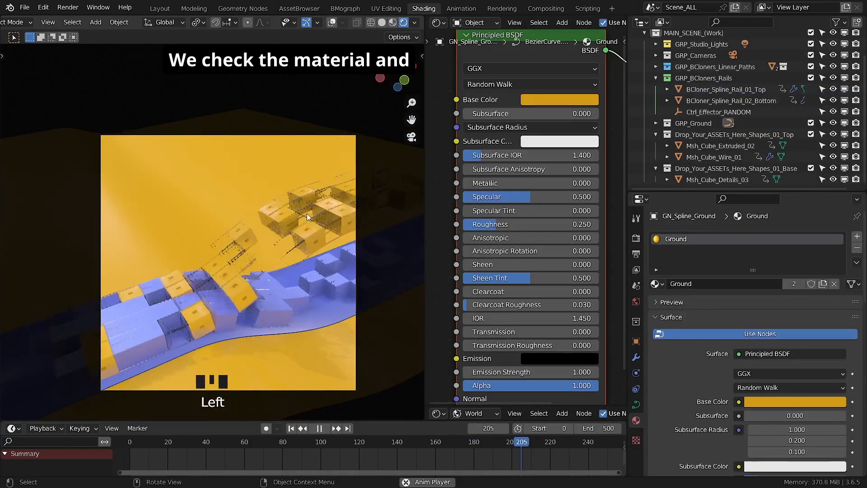
{"action": "scroll", "coordinate": [270, 291], "scroll_direction": "down", "scroll_amount": 2}
{"action": "scroll", "coordinate": [272, 296], "scroll_direction": "up", "scroll_amount": 1}
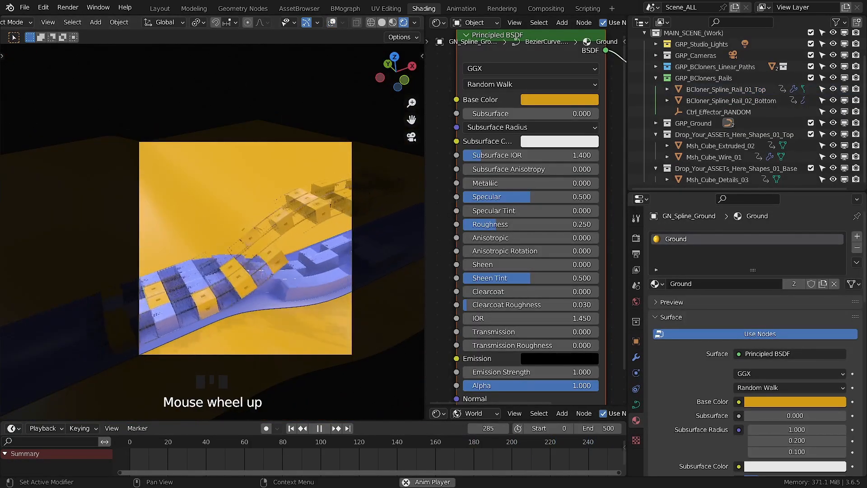
{"action": "left_click", "coordinate": [356, 99]}
{"action": "key", "text": "space"}
{"action": "middle_click_drag", "start_coordinate": [267, 283], "coordinate": [222, 293], "text": "shift"}
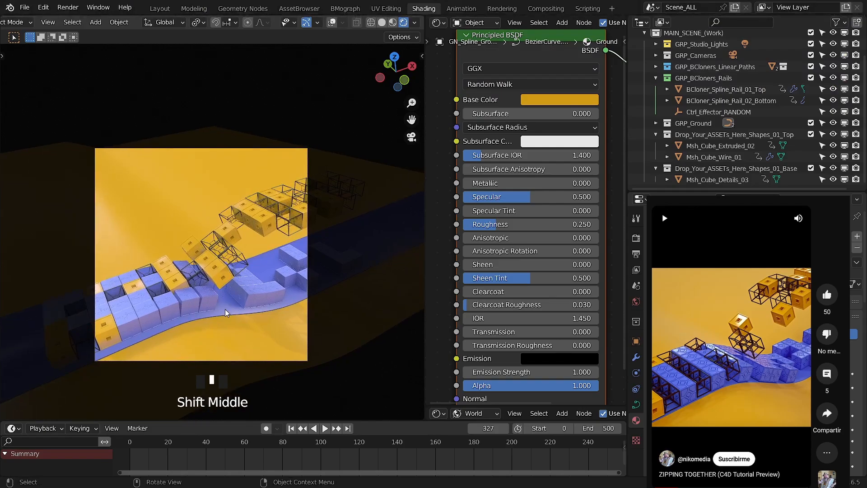
Step: Set the blue ground path material's specular to about 0.293 and its roughness to about 0.593
{"action": "left_click", "coordinate": [227, 313]}
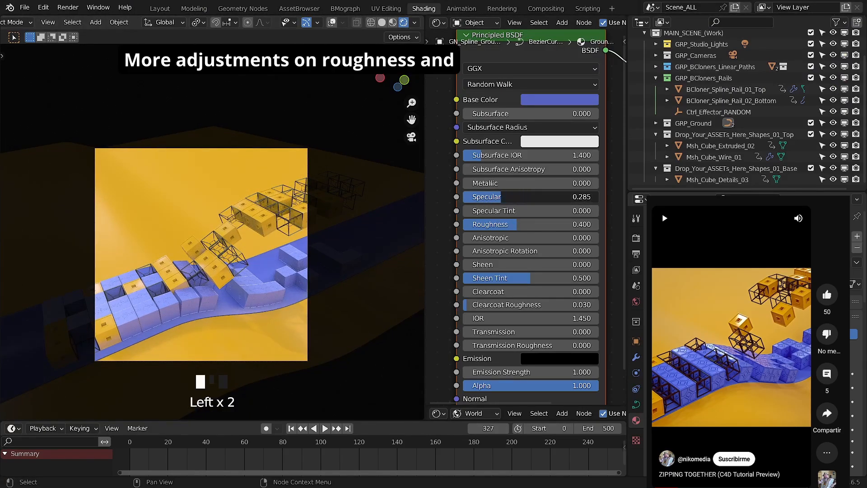
{"action": "left_click_drag", "start_coordinate": [501, 197], "coordinate": [543, 224]}
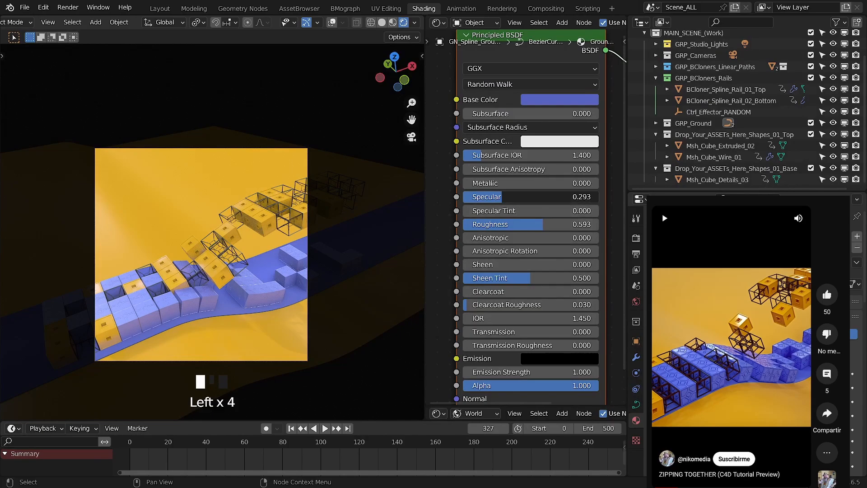
Step: Darken the base color of the bottom rail cloner's cubes to about hex 48539F
{"action": "left_click", "coordinate": [560, 100]}
{"action": "left_click_drag", "start_coordinate": [627, 137], "coordinate": [628, 140]}
{"action": "key", "text": "Left"}
{"action": "key", "text": "Left"}
{"action": "key", "text": "Left"}
{"action": "key", "text": "Left"}
{"action": "key", "text": "Left"}
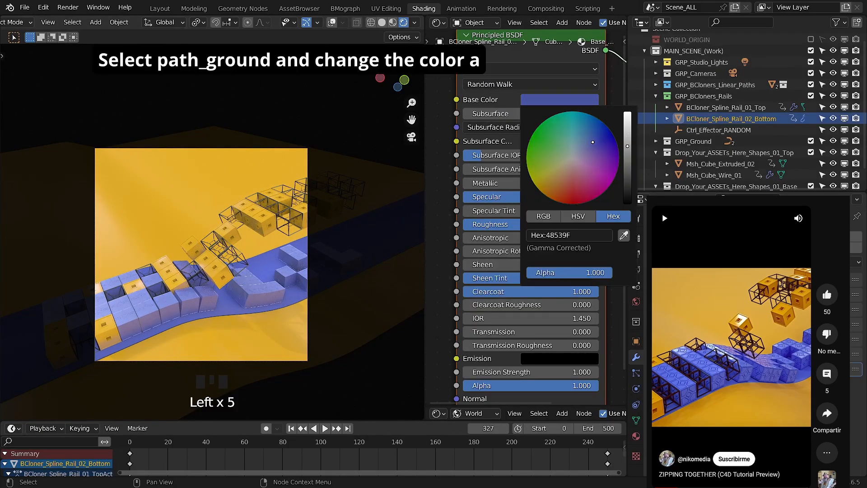
Step: Set the bottom cube material's clearcoat to 0 and its roughness to about 0.691
{"action": "left_click_drag", "start_coordinate": [569, 198], "coordinate": [545, 198]}
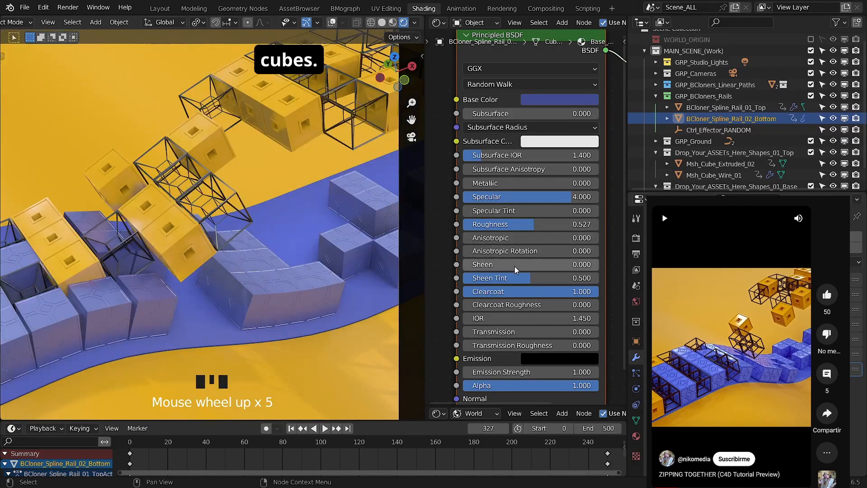
{"action": "left_click_drag", "start_coordinate": [596, 294], "coordinate": [464, 292]}
{"action": "mouse_move", "coordinate": [530, 224]}
{"action": "left_mouse_down"}
{"action": "mouse_move", "coordinate": [505, 224]}
{"action": "mouse_move", "coordinate": [520, 224]}
{"action": "left_mouse_up"}
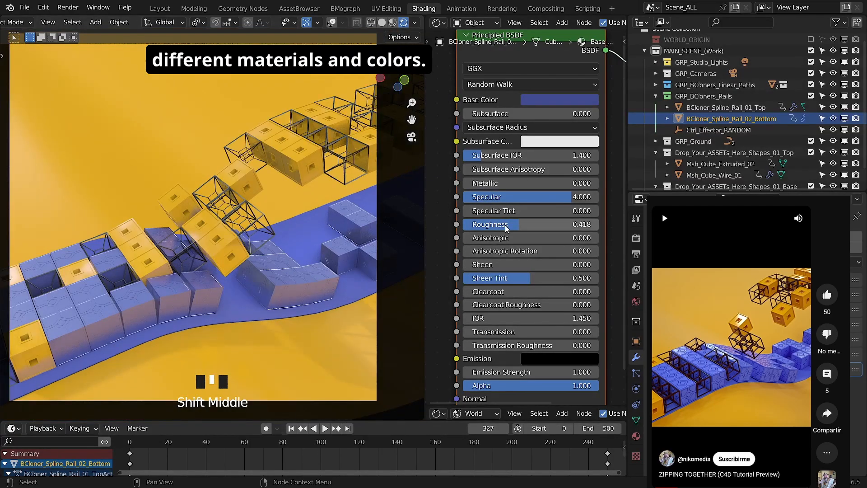
{"action": "left_click_drag", "start_coordinate": [507, 226], "coordinate": [545, 226]}
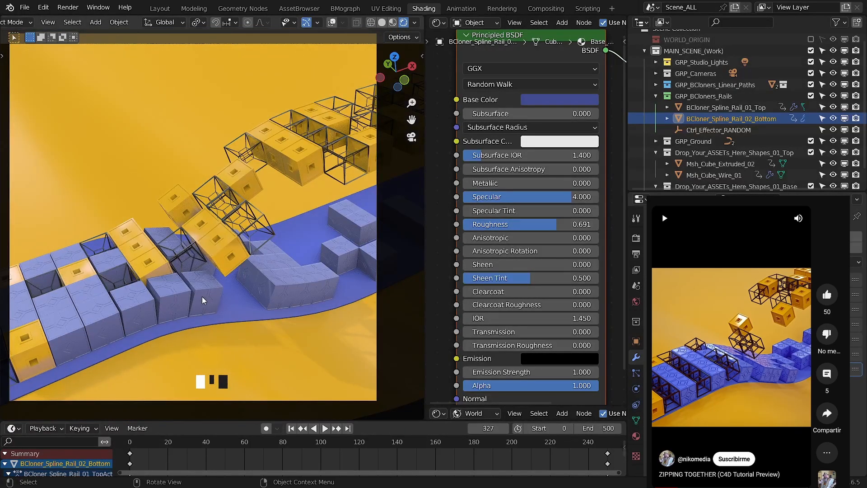
Step: Make the bottom cubes' blue base color more vivid by adjusting its HSV saturation and value
{"action": "left_click", "coordinate": [553, 102]}
{"action": "left_click", "coordinate": [548, 217]}
{"action": "left_click", "coordinate": [576, 217]}
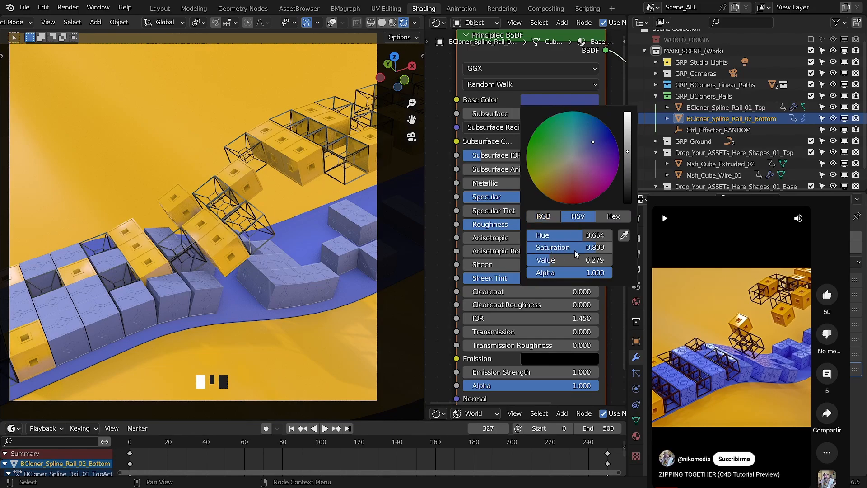
{"action": "left_click_drag", "start_coordinate": [575, 249], "coordinate": [557, 260]}
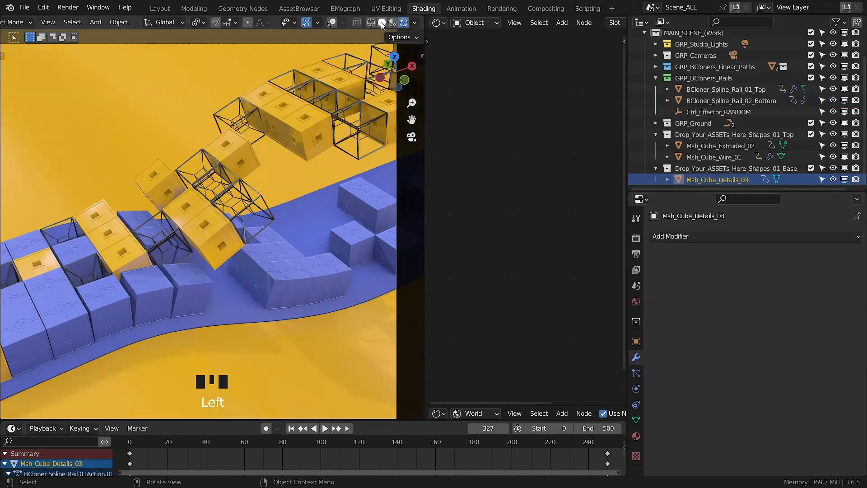
Step: Isolate Msh_Cube_Details_03 in solid shading and enter Edit Mode to inspect the grooves around its panels
{"action": "left_click", "coordinate": [234, 179]}
{"action": "key", "text": "KP_Divide"}
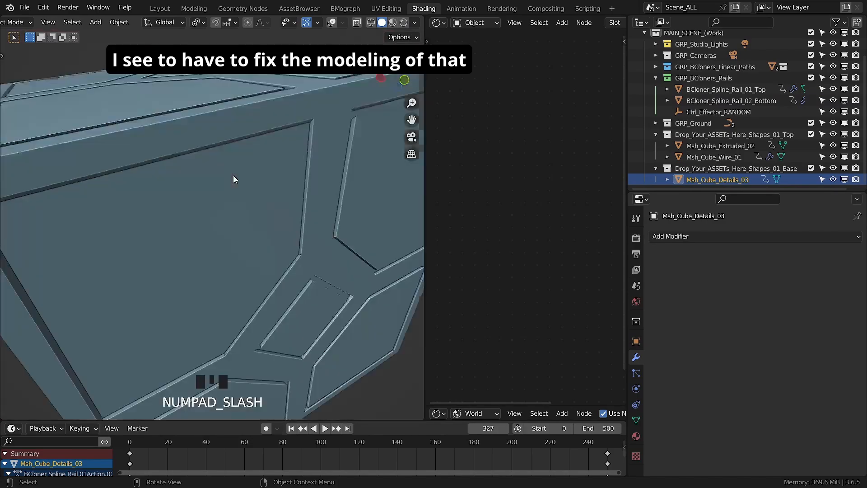
{"action": "scroll", "coordinate": [233, 175], "scroll_direction": "down", "scroll_amount": 4}
{"action": "middle_click_drag", "start_coordinate": [240, 213], "coordinate": [227, 208]}
{"action": "key", "text": "Tab"}
{"action": "key", "text": "Tab"}
{"action": "key", "text": "Tab"}
{"action": "key", "text": "Tab"}
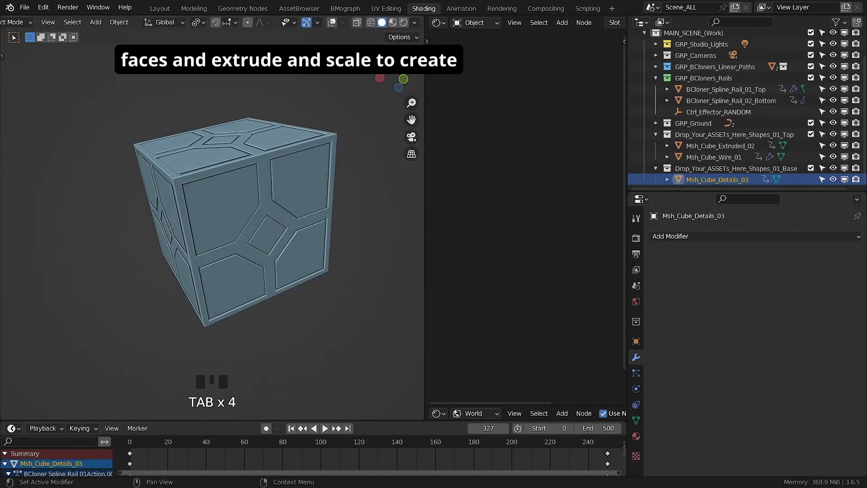
{"action": "key", "text": "Tab"}
{"action": "scroll", "coordinate": [241, 210], "scroll_direction": "up", "scroll_amount": 3}
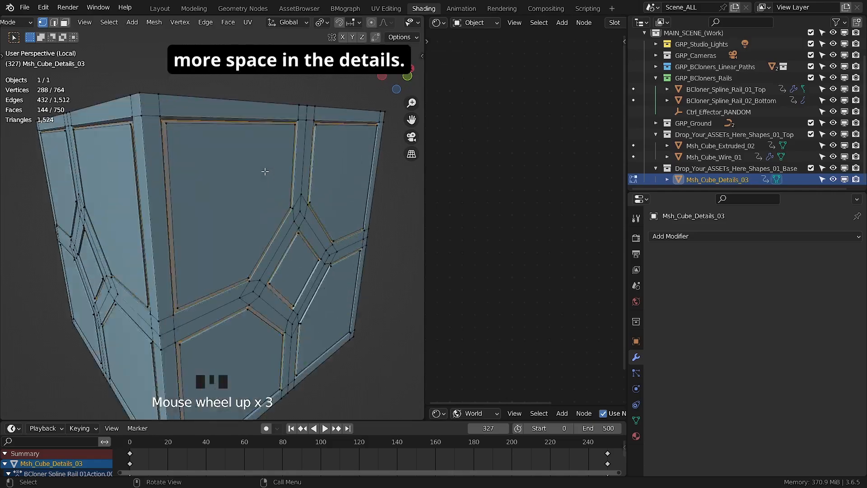
{"action": "middle_click_drag", "start_coordinate": [241, 211], "coordinate": [230, 215]}
{"action": "scroll", "coordinate": [229, 214], "scroll_direction": "down", "scroll_amount": 3}
Step: Try to scale the selected groove faces with the Z axis locked, and again with the Y axis locked
{"action": "key", "text": "s"}
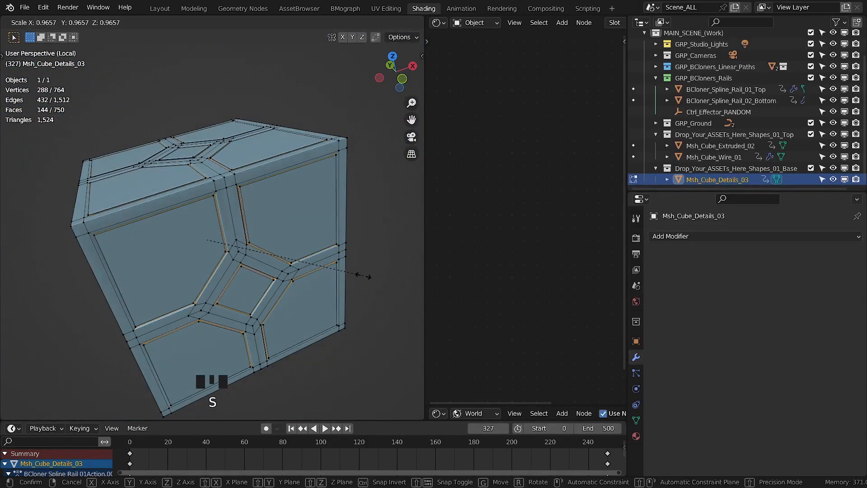
{"action": "key", "text": "shift+z"}
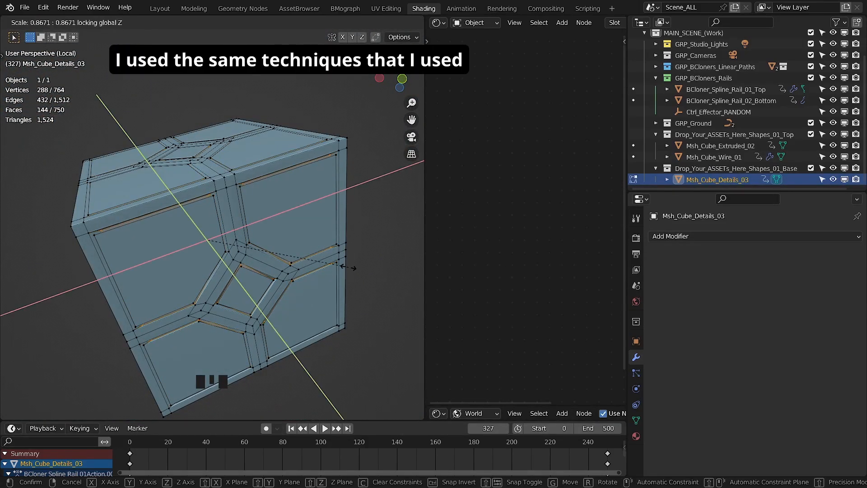
{"action": "key", "text": "shift+y"}
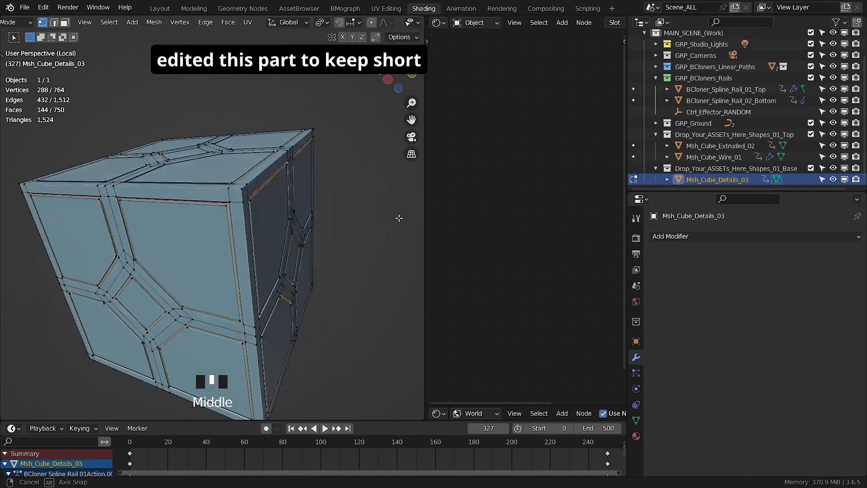
Step: Select the groove face loops around the panels on one side of the cube and activate the Move tool
{"action": "scroll", "coordinate": [212, 226], "scroll_direction": "up", "scroll_amount": 3}
{"action": "left_click", "coordinate": [321, 23]}
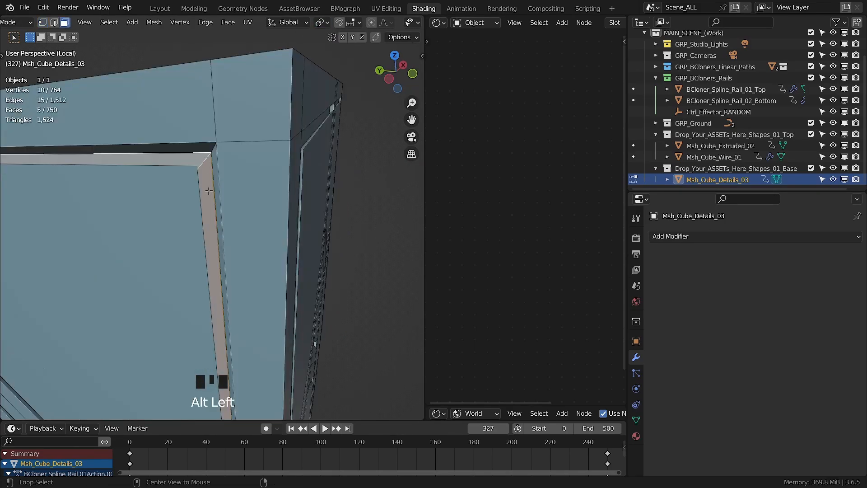
{"action": "middle_click_drag", "start_coordinate": [212, 226], "coordinate": [241, 253]}
{"action": "left_click", "coordinate": [161, 227], "text": "alt+shift"}
{"action": "left_click", "coordinate": [226, 253], "text": "alt+shift"}
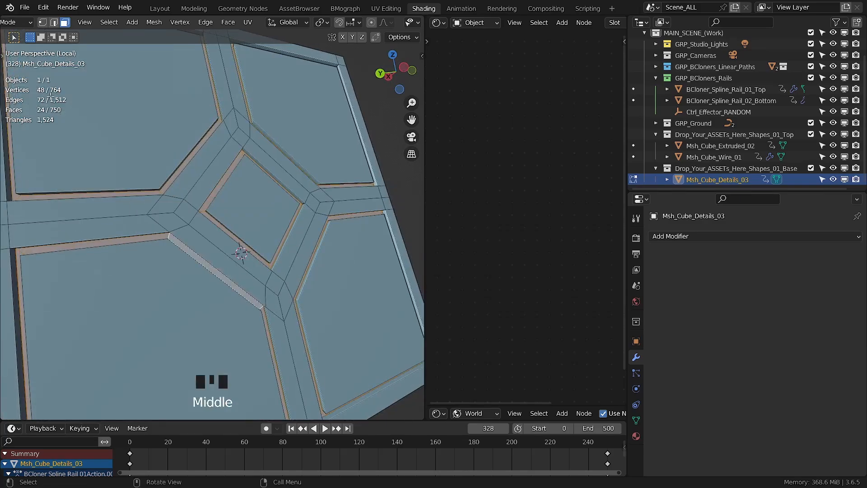
{"action": "left_click", "coordinate": [2, 56]}
{"action": "left_click", "coordinate": [35, 99]}
{"action": "mouse_move", "coordinate": [217, 222]}
{"action": "middle_mouse_down"}
{"action": "mouse_move", "coordinate": [276, 225]}
{"action": "mouse_move", "coordinate": [264, 207]}
{"action": "middle_mouse_up"}
Step: Leave Edit Mode and isolation, and examine the bottom cubes' details in the full scene with rendered shading
{"action": "key", "text": "Tab"}
{"action": "scroll", "coordinate": [277, 227], "scroll_direction": "down", "scroll_amount": 3}
{"action": "left_click", "coordinate": [404, 23]}
{"action": "key", "text": "KP_Divide"}
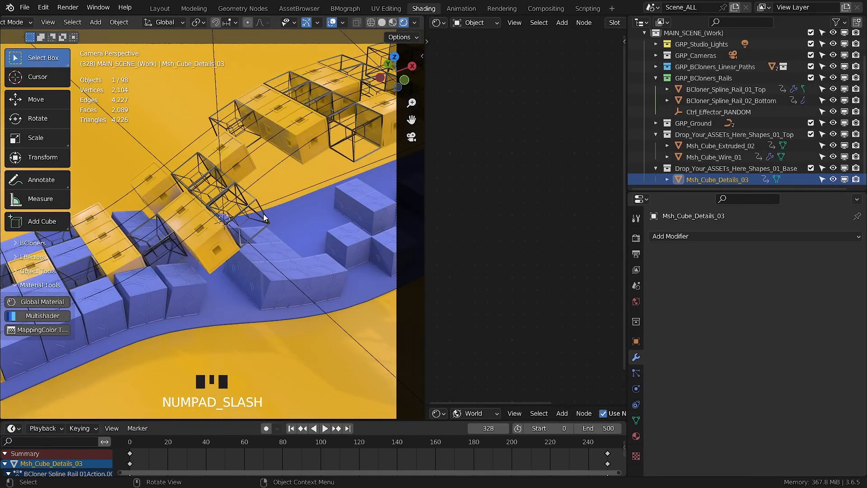
{"action": "scroll", "coordinate": [376, 256], "scroll_direction": "up", "scroll_amount": 7}
{"action": "scroll", "coordinate": [236, 196], "scroll_direction": "down", "scroll_amount": 2}
Step: Isolate Msh_Cube_Details_03 again, select the five panel faces on one side and move them along the X axis
{"action": "key", "text": "KP_Divide"}
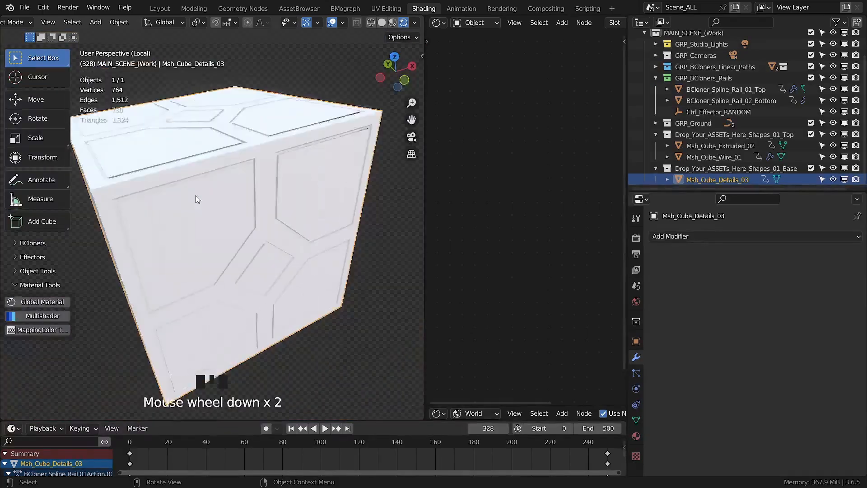
{"action": "key", "text": "Tab"}
{"action": "middle_click_drag", "start_coordinate": [197, 196], "coordinate": [285, 192]}
{"action": "left_click", "coordinate": [253, 149]}
{"action": "left_click", "coordinate": [204, 271], "text": "shift"}
{"action": "left_click", "coordinate": [307, 318], "text": "shift"}
{"action": "left_click", "coordinate": [290, 246], "text": "shift"}
{"action": "left_click", "coordinate": [346, 189], "text": "shift"}
{"action": "left_click", "coordinate": [190, 272]}
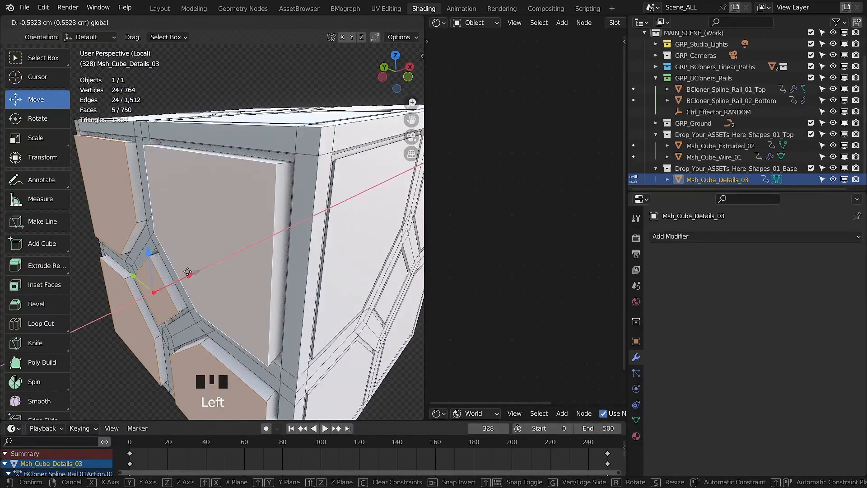
Step: Scale down the five selected panel faces to widen the grooves between them, and return to Object Mode
{"action": "key", "text": "s"}
{"action": "left_click", "coordinate": [302, 222]}
{"action": "scroll", "coordinate": [298, 235], "scroll_direction": "down", "scroll_amount": 4}
{"action": "key", "text": "Tab"}
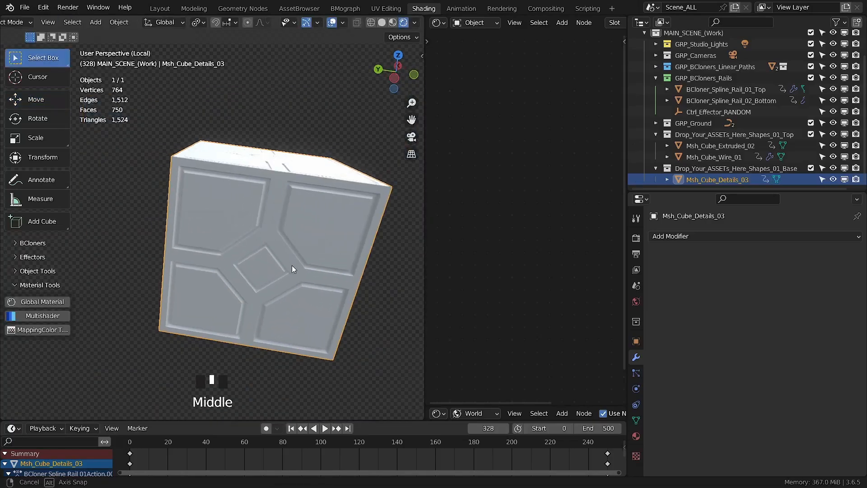
Step: Enter Edit Mode on Msh_Cube_Details_03 and select the groove face loops around the panels on the next cube side
{"action": "middle_click_drag", "start_coordinate": [292, 265], "coordinate": [215, 254]}
{"action": "key", "text": "Tab"}
{"action": "left_click", "coordinate": [215, 256], "text": "alt"}
{"action": "scroll", "coordinate": [173, 249], "scroll_direction": "up", "scroll_amount": 3}
{"action": "left_click", "coordinate": [173, 249], "text": "alt+shift"}
{"action": "scroll", "coordinate": [173, 249], "scroll_direction": "down", "scroll_amount": 4}
{"action": "left_click", "coordinate": [292, 226], "text": "alt+shift"}
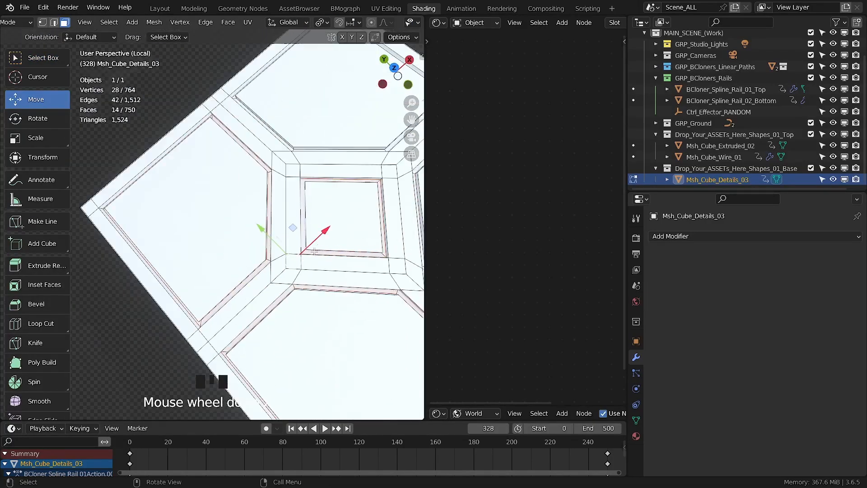
{"action": "left_click", "coordinate": [332, 277], "text": "alt+shift"}
{"action": "middle_click_drag", "start_coordinate": [293, 226], "coordinate": [124, 260]}
{"action": "left_click", "coordinate": [269, 251], "text": "alt+shift"}
Step: Select the panel faces on this cube side, scale them down to widen the grooves, and return to Object Mode
{"action": "left_click", "coordinate": [108, 238]}
{"action": "left_click", "coordinate": [215, 146], "text": "shift"}
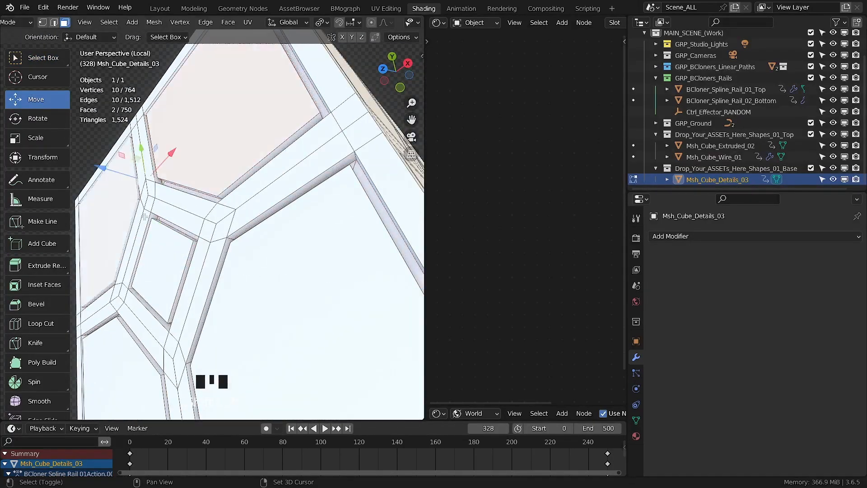
{"action": "left_click", "coordinate": [119, 362], "text": "shift"}
{"action": "left_click", "coordinate": [288, 282], "text": "shift"}
{"action": "key", "text": "s"}
{"action": "left_click", "coordinate": [267, 288]}
{"action": "key", "text": "Tab"}
Step: Select the groove face loops around the panels on another cube side and move them slightly along the Y axis
{"action": "middle_click_drag", "start_coordinate": [266, 289], "coordinate": [254, 226]}
{"action": "key", "text": "Tab"}
{"action": "scroll", "coordinate": [211, 212], "scroll_direction": "up", "scroll_amount": 4}
{"action": "left_click", "coordinate": [237, 219], "text": "alt"}
{"action": "left_click", "coordinate": [199, 289], "text": "alt+shift"}
{"action": "left_click", "coordinate": [280, 239], "text": "alt+shift"}
{"action": "left_click", "coordinate": [333, 199], "text": "alt+shift"}
{"action": "middle_click_drag", "start_coordinate": [333, 199], "coordinate": [352, 174]}
{"action": "left_click_drag", "start_coordinate": [204, 234], "coordinate": [209, 242]}
Step: Scale down the five panel faces on the same side to widen their grooves, and leave Edit Mode
{"action": "left_click", "coordinate": [190, 226]}
{"action": "left_click", "coordinate": [181, 151], "text": "shift"}
{"action": "left_click", "coordinate": [307, 174], "text": "shift"}
{"action": "left_click", "coordinate": [271, 281], "text": "shift"}
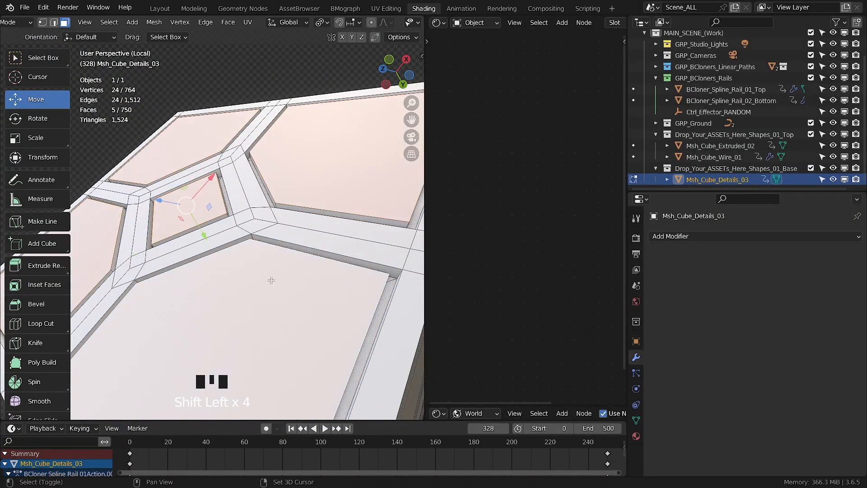
{"action": "key", "text": "s"}
{"action": "left_click", "coordinate": [339, 200]}
{"action": "key", "text": "Tab"}
Step: Select the groove face loops on the next unedited cube side and move them slightly
{"action": "scroll", "coordinate": [289, 206], "scroll_direction": "down", "scroll_amount": 5}
{"action": "middle_click_drag", "start_coordinate": [288, 205], "coordinate": [226, 212]}
{"action": "scroll", "coordinate": [216, 223], "scroll_direction": "up", "scroll_amount": 2}
{"action": "key", "text": "Tab"}
{"action": "scroll", "coordinate": [270, 219], "scroll_direction": "up", "scroll_amount": 5}
{"action": "left_click", "coordinate": [282, 244], "text": "alt+shift"}
{"action": "left_click", "coordinate": [282, 244], "text": "alt+shift"}
{"action": "left_click_drag", "start_coordinate": [210, 198], "coordinate": [213, 208]}
Step: Select this side's panel faces, scale them down to match the other sides, and return to Object Mode
{"action": "left_click", "coordinate": [211, 233]}
{"action": "left_click", "coordinate": [113, 235], "text": "shift"}
{"action": "left_click", "coordinate": [339, 217], "text": "shift"}
{"action": "key", "text": "s"}
{"action": "left_click", "coordinate": [361, 233]}
{"action": "key", "text": "Tab"}
Step: Turn to the next unedited cube side and select its groove face loops in Edit Mode
{"action": "mouse_move", "coordinate": [183, 200]}
{"action": "middle_mouse_down"}
{"action": "mouse_move", "coordinate": [264, 213]}
{"action": "mouse_move", "coordinate": [221, 221]}
{"action": "mouse_move", "coordinate": [265, 246]}
{"action": "mouse_move", "coordinate": [187, 190]}
{"action": "mouse_move", "coordinate": [209, 176]}
{"action": "mouse_move", "coordinate": [246, 110]}
{"action": "mouse_move", "coordinate": [308, 360]}
{"action": "mouse_move", "coordinate": [249, 153]}
{"action": "middle_mouse_up"}
{"action": "scroll", "coordinate": [258, 246], "scroll_direction": "down", "scroll_amount": 3}
{"action": "key", "text": "Tab"}
{"action": "scroll", "coordinate": [271, 226], "scroll_direction": "up", "scroll_amount": 2}
{"action": "left_click", "coordinate": [249, 152], "text": "alt+shift"}
{"action": "left_click", "coordinate": [194, 122], "text": "alt+shift"}
{"action": "scroll", "coordinate": [195, 136], "scroll_direction": "down", "scroll_amount": 3}
{"action": "middle_click_drag", "start_coordinate": [194, 144], "coordinate": [217, 244]}
{"action": "scroll", "coordinate": [217, 226], "scroll_direction": "up", "scroll_amount": 3}
Step: Select the panel faces on that side, scale them down for wider grooves, and exit Edit Mode
{"action": "left_click", "coordinate": [212, 77]}
{"action": "left_click", "coordinate": [171, 156]}
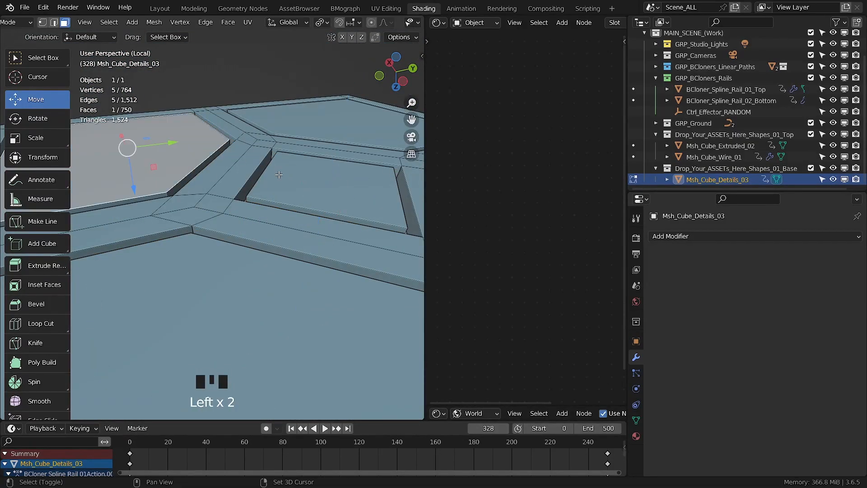
{"action": "left_click", "coordinate": [279, 175], "text": "shift"}
{"action": "key", "text": "s"}
{"action": "left_click", "coordinate": [346, 256]}
{"action": "key", "text": "Tab"}
{"action": "scroll", "coordinate": [280, 237], "scroll_direction": "down", "scroll_amount": 3}
Step: Select the groove face loops around the centre and corner panels on the cube's remaining Y-facing side
{"action": "middle_click_drag", "start_coordinate": [280, 238], "coordinate": [227, 237]}
{"action": "key", "text": "Tab"}
{"action": "key", "text": "Tab"}
{"action": "key", "text": "Tab"}
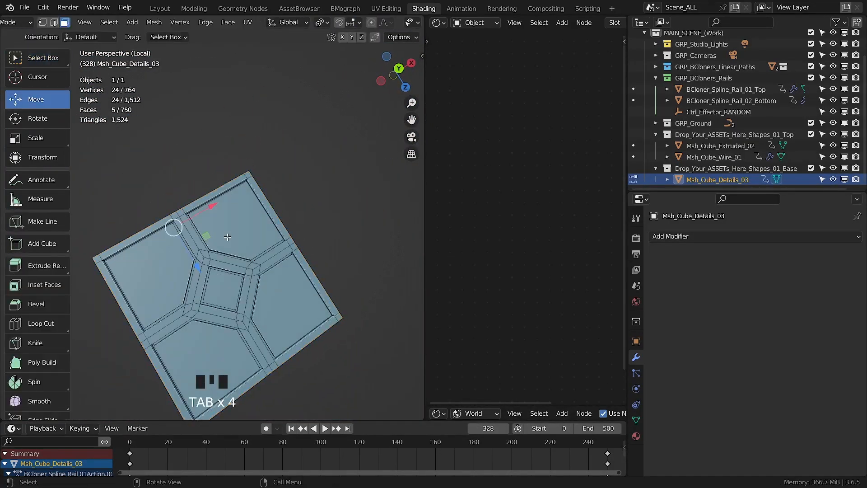
{"action": "scroll", "coordinate": [227, 237], "scroll_direction": "up", "scroll_amount": 5}
{"action": "left_click", "coordinate": [222, 290], "text": "alt"}
{"action": "left_click", "coordinate": [138, 289], "text": "alt+shift"}
{"action": "left_click", "coordinate": [208, 330], "text": "alt+shift"}
{"action": "middle_click_drag", "start_coordinate": [212, 343], "coordinate": [203, 149], "text": "shift"}
{"action": "left_click", "coordinate": [271, 180], "text": "alt+shift"}
{"action": "middle_click_drag", "start_coordinate": [149, 217], "coordinate": [96, 228]}
{"action": "scroll", "coordinate": [96, 228], "scroll_direction": "down", "scroll_amount": 4}
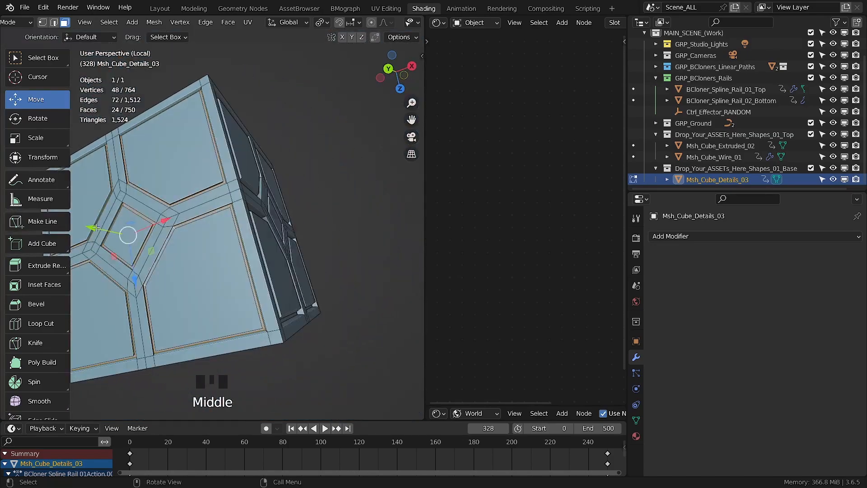
Step: Select the panel faces on the Y-facing side, scale them down, and return to Object Mode
{"action": "left_click", "coordinate": [129, 231]}
{"action": "left_click", "coordinate": [170, 154], "text": "shift"}
{"action": "left_click", "coordinate": [198, 285], "text": "shift"}
{"action": "left_click", "coordinate": [97, 316], "text": "shift"}
{"action": "key", "text": "s"}
{"action": "left_click", "coordinate": [303, 294]}
{"action": "key", "text": "Tab"}
Step: Leave isolation, switch the viewport to rendered shading, and examine the bottom cubes' grooves in the full scene
{"action": "mouse_move", "coordinate": [276, 302]}
{"action": "middle_mouse_down"}
{"action": "mouse_move", "coordinate": [245, 382]}
{"action": "mouse_move", "coordinate": [272, 290]}
{"action": "middle_mouse_up"}
{"action": "key", "text": "KP_Divide"}
{"action": "left_click", "coordinate": [405, 24]}
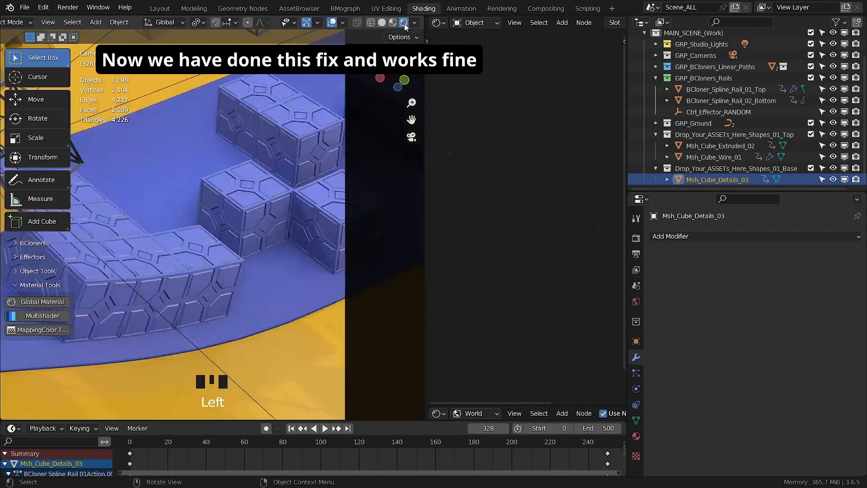
{"action": "scroll", "coordinate": [225, 273], "scroll_direction": "down", "scroll_amount": 2}
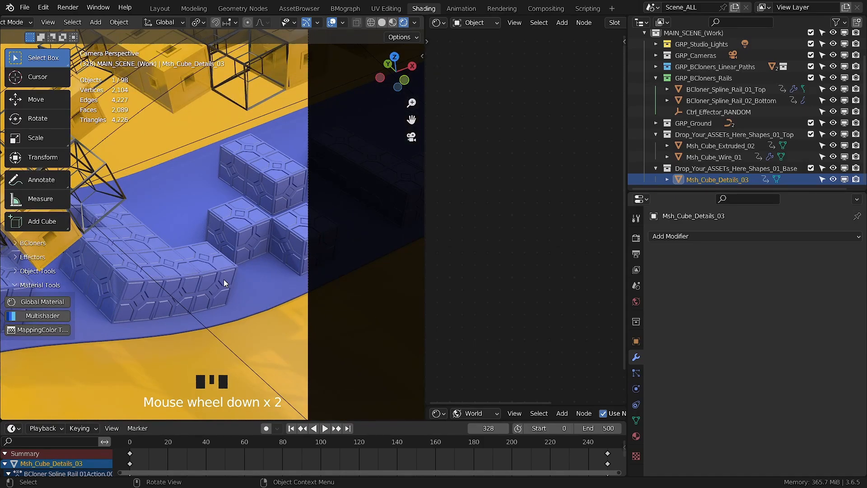
{"action": "scroll", "coordinate": [189, 259], "scroll_direction": "up", "scroll_amount": 2}
{"action": "middle_click_drag", "start_coordinate": [186, 273], "coordinate": [225, 312], "text": "shift"}
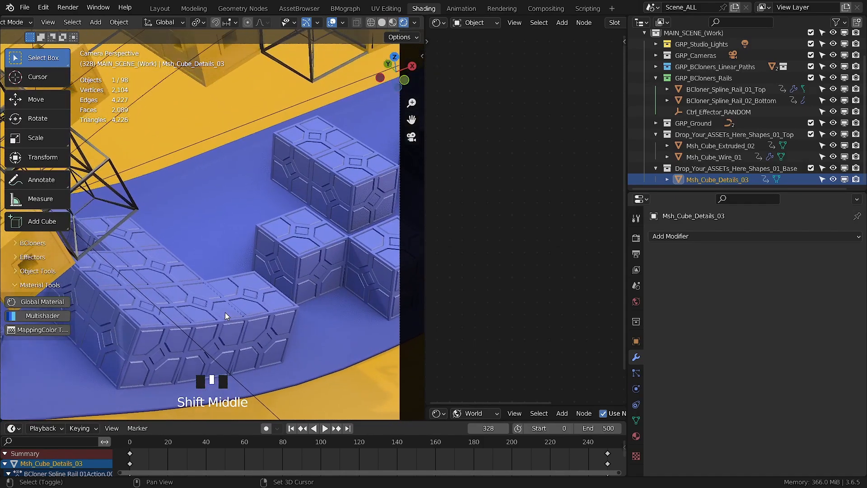
{"action": "scroll", "coordinate": [240, 286], "scroll_direction": "up", "scroll_amount": 1}
Step: Select BCloner_Spline_Rail_02_Bottom and set its blue material's Specular to 4.000 and Roughness to 0.691
{"action": "left_click", "coordinate": [289, 290]}
{"action": "left_click", "coordinate": [289, 290]}
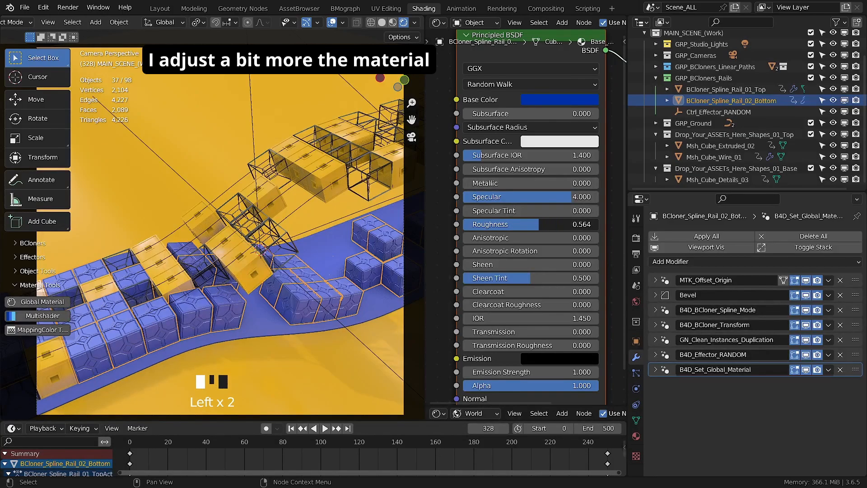
{"action": "left_click_drag", "start_coordinate": [548, 197], "coordinate": [533, 196]}
{"action": "left_click_drag", "start_coordinate": [549, 224], "coordinate": [565, 224]}
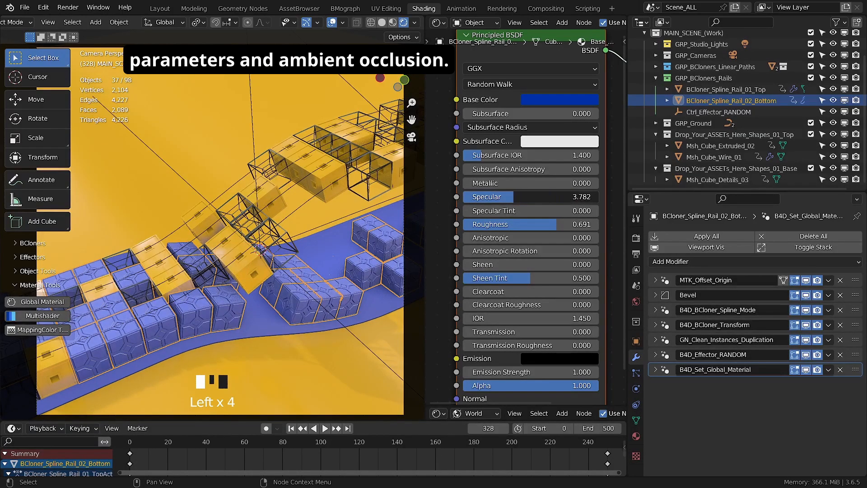
{"action": "left_click_drag", "start_coordinate": [516, 196], "coordinate": [537, 197]}
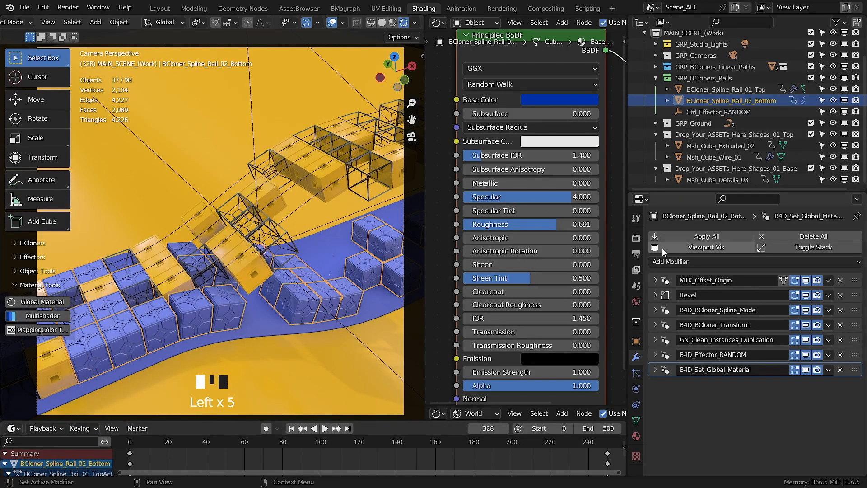
Step: Set the Eevee Ambient Occlusion distance to 20 cm and select the yellow ground
{"action": "left_click", "coordinate": [636, 238]}
{"action": "left_click", "coordinate": [636, 255]}
{"action": "left_click", "coordinate": [636, 238]}
{"action": "double_click", "coordinate": [782, 332]}
{"action": "type", "text": "20"}
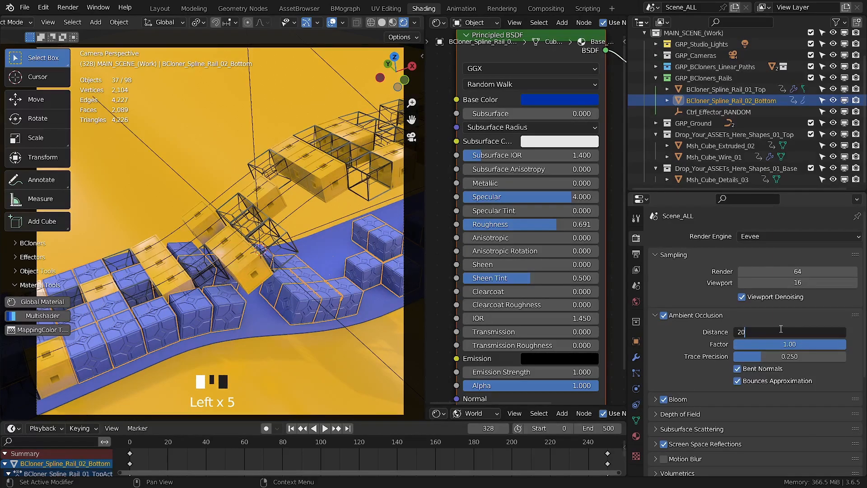
{"action": "left_click", "coordinate": [221, 131]}
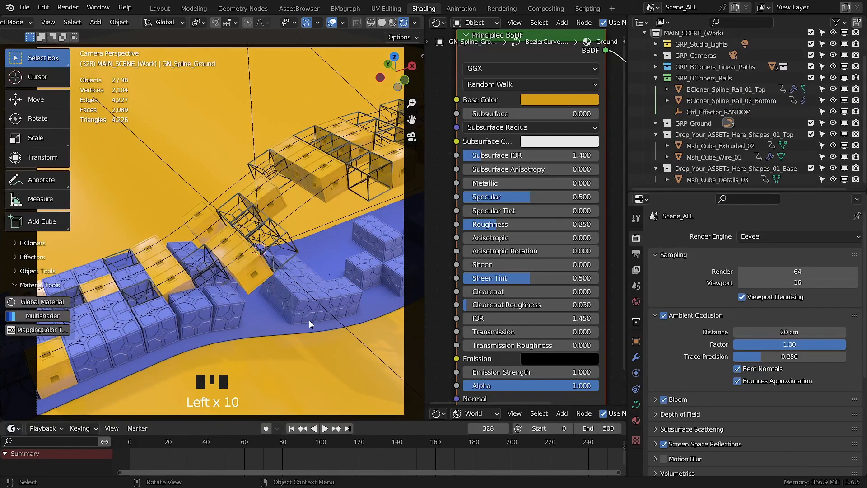
Step: Play the animation through the camera with the viewport overlays hidden, and stop playback
{"action": "scroll", "coordinate": [309, 321], "scroll_direction": "down", "scroll_amount": 3}
{"action": "scroll", "coordinate": [309, 321], "scroll_direction": "up", "scroll_amount": 1}
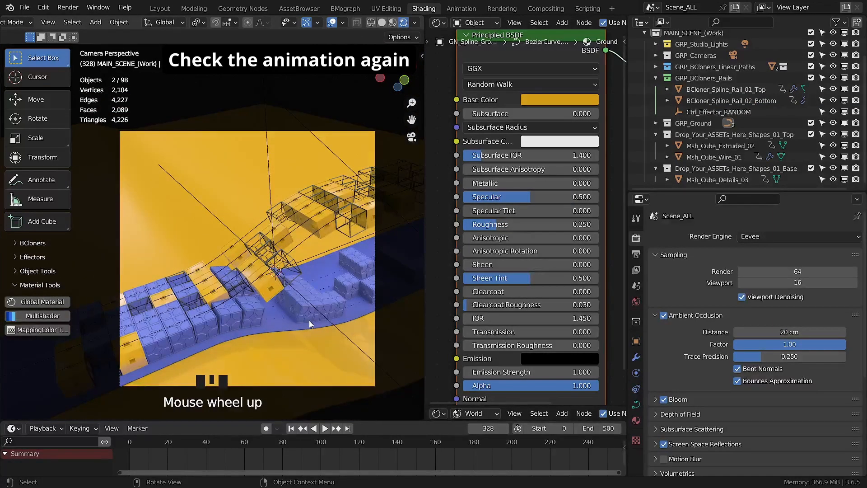
{"action": "scroll", "coordinate": [309, 321], "scroll_direction": "down", "scroll_amount": 1}
{"action": "key", "text": "space"}
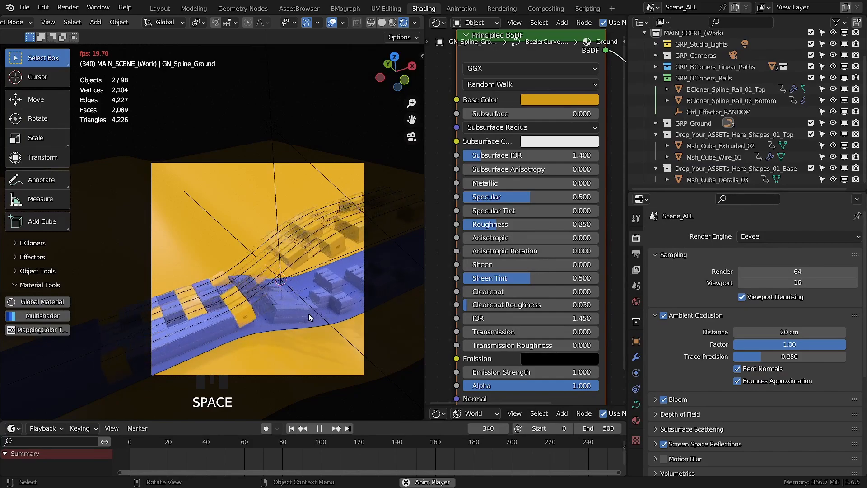
{"action": "left_click", "coordinate": [332, 22]}
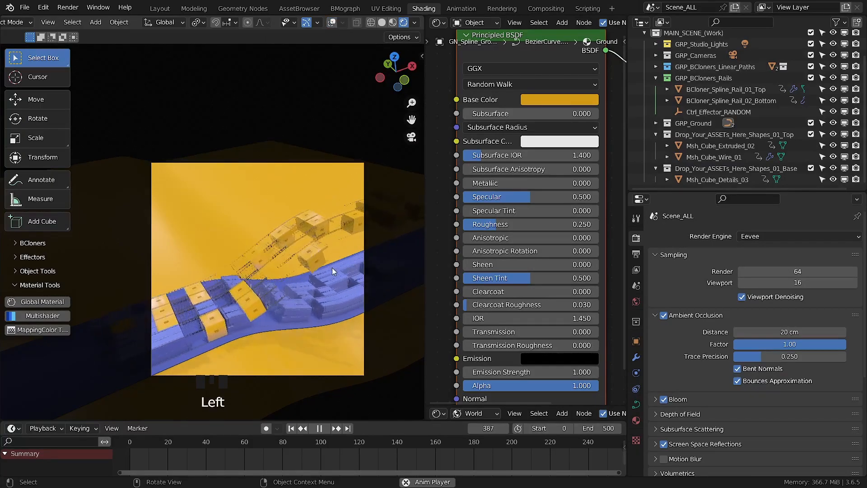
{"action": "key", "text": "space"}
Step: Disable the MTK_Offset_Origin and Bevel modifiers of BCloner_Spline_Rail_01_Top for edit mode, viewport and render
{"action": "left_click", "coordinate": [320, 315]}
{"action": "left_click", "coordinate": [636, 357]}
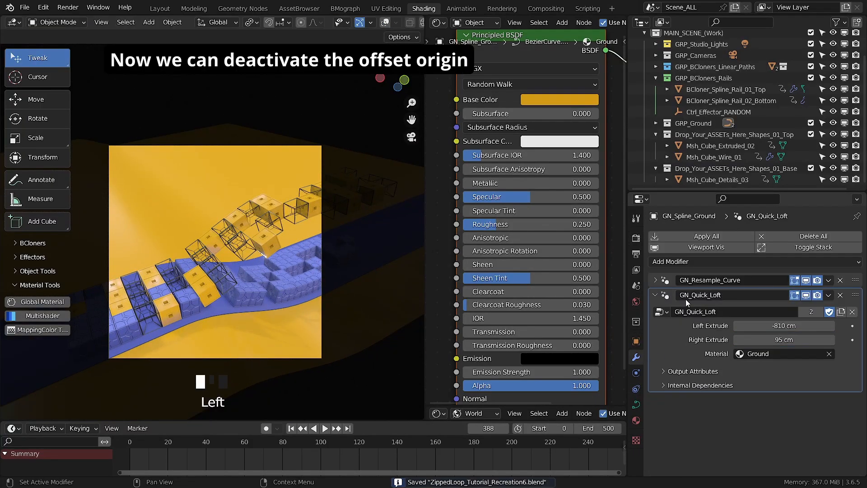
{"action": "left_click", "coordinate": [655, 295]}
{"action": "left_click", "coordinate": [268, 243]}
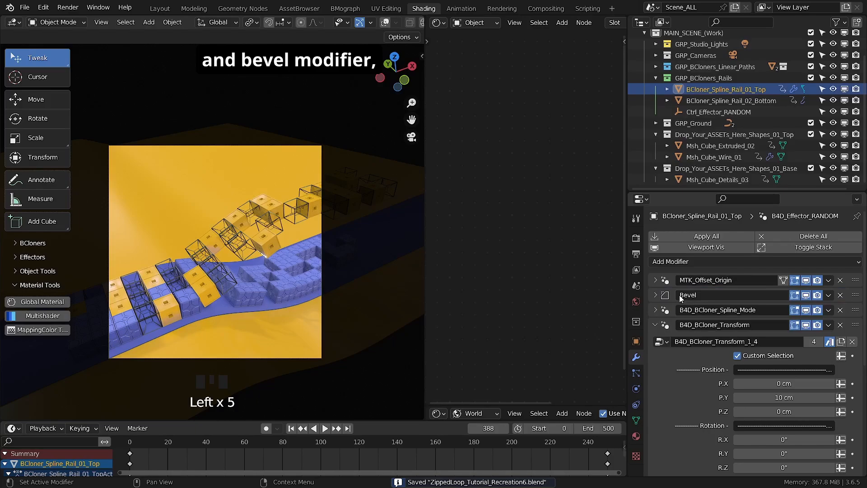
{"action": "left_click", "coordinate": [806, 295]}
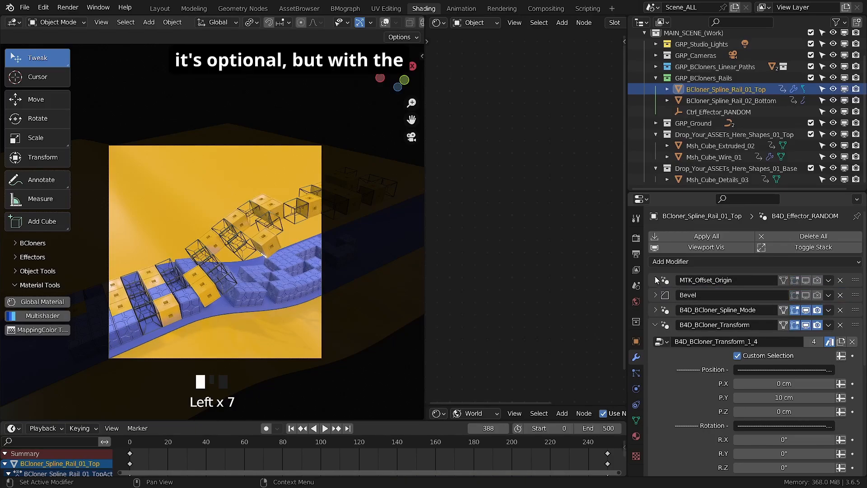
Step: Disable the MTK_Offset_Origin and Bevel modifiers of BCloner_Spline_Rail_02_Bottom for edit mode, viewport and render, and save the file
{"action": "left_click", "coordinate": [731, 101]}
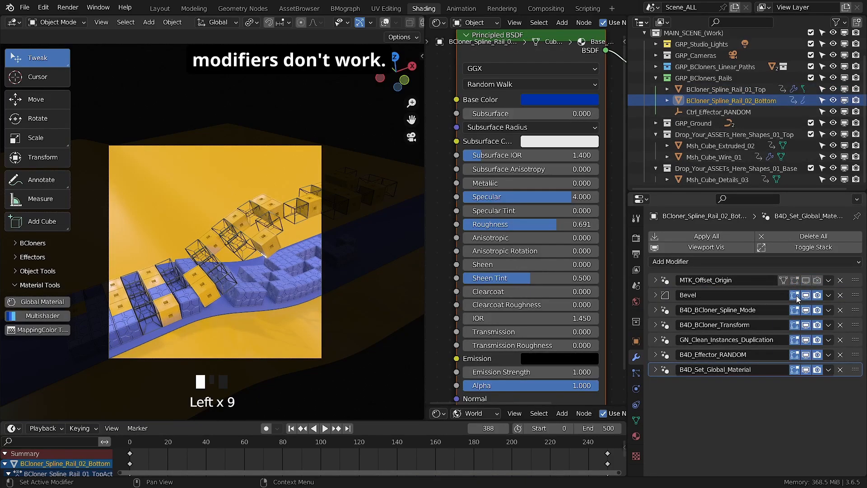
{"action": "left_click", "coordinate": [806, 295]}
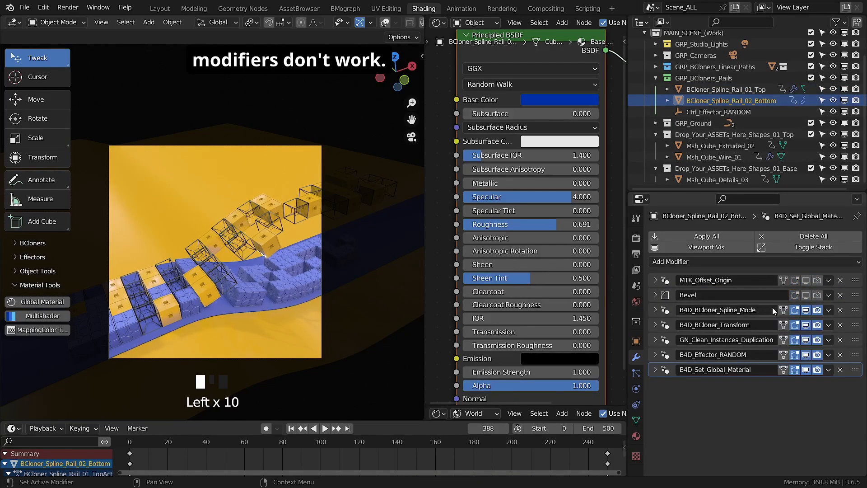
{"action": "left_click", "coordinate": [22, 10]}
{"action": "left_click", "coordinate": [36, 80]}
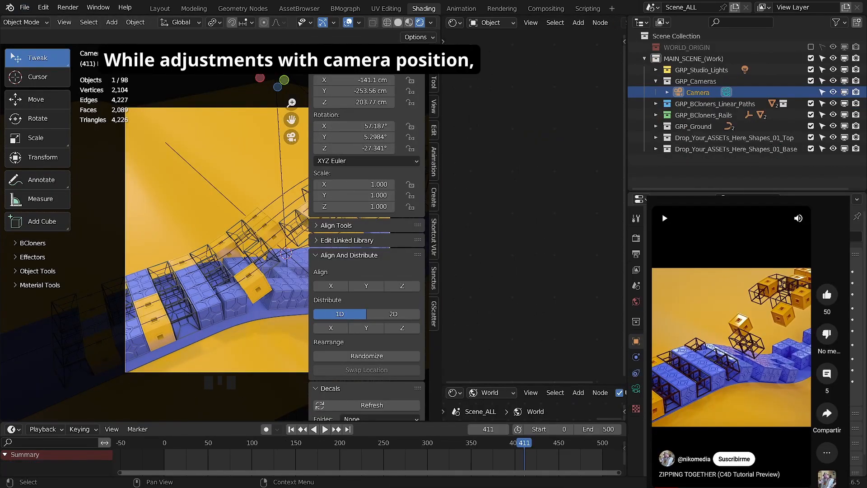
Step: Move the camera to location X -159.49 cm, Y -188.6 cm and Z 128.52 cm
{"action": "left_click_drag", "start_coordinate": [331, 83], "coordinate": [311, 83]}
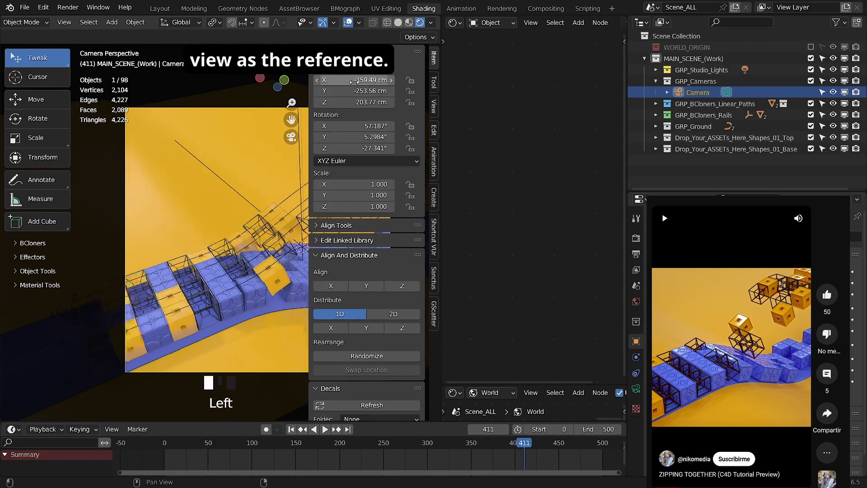
{"action": "left_click", "coordinate": [374, 90]}
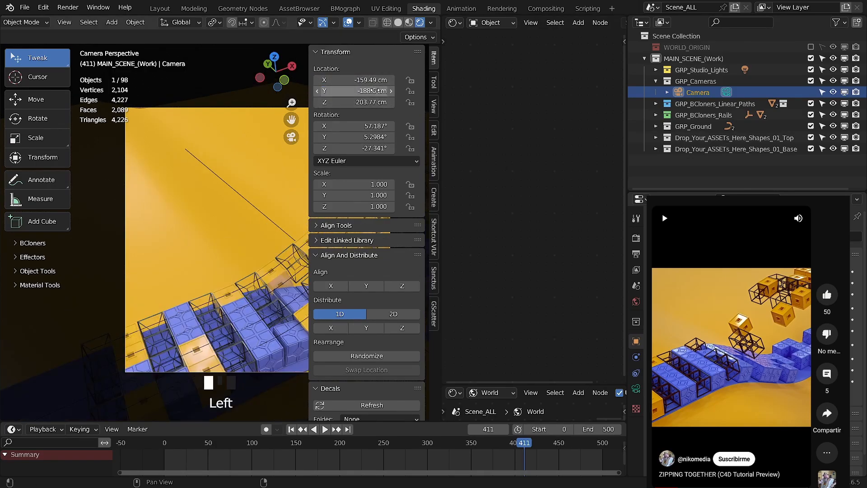
{"action": "middle_click_drag", "start_coordinate": [212, 244], "coordinate": [115, 266], "text": "shift"}
{"action": "left_click_drag", "start_coordinate": [362, 102], "coordinate": [334, 102]}
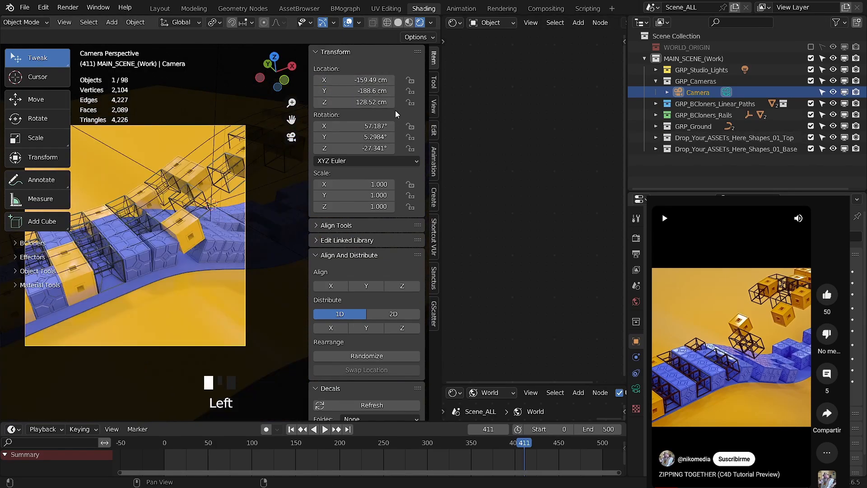
Step: Set the camera's rotation to X 60.846°, Y 2.6699° and Z -39.046° to match the reference view
{"action": "middle_click_drag", "start_coordinate": [158, 248], "coordinate": [208, 299], "text": "shift"}
{"action": "left_click_drag", "start_coordinate": [357, 126], "coordinate": [344, 146]}
{"action": "key", "text": "n"}
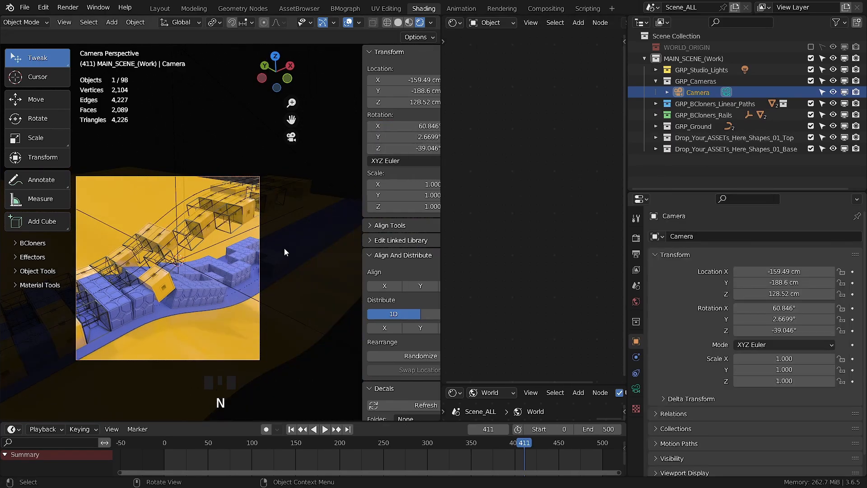
Step: Set GN_Spline_Ground's Quick Loft modifier to a Left Extrude of -1529 cm and a Right Extrude of 425 cm
{"action": "left_click", "coordinate": [660, 264]}
{"action": "left_click", "coordinate": [656, 82]}
{"action": "left_click", "coordinate": [656, 116]}
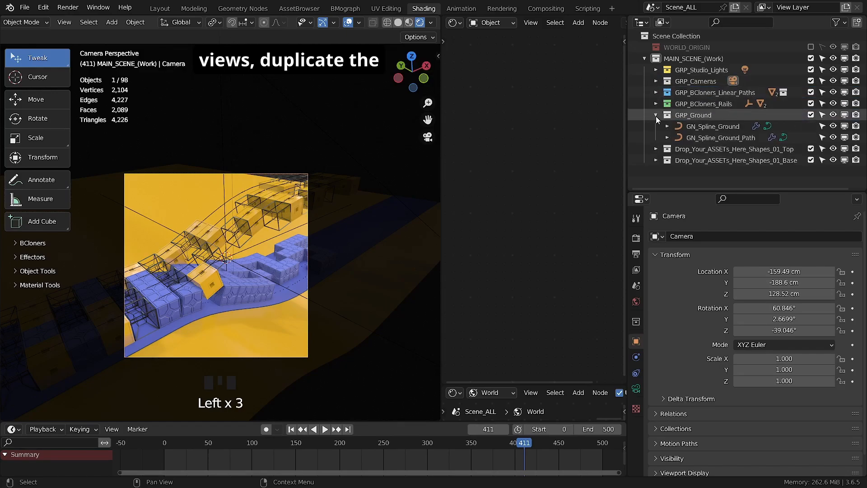
{"action": "left_click", "coordinate": [756, 126]}
{"action": "left_click", "coordinate": [656, 295]}
{"action": "left_click", "coordinate": [785, 326]}
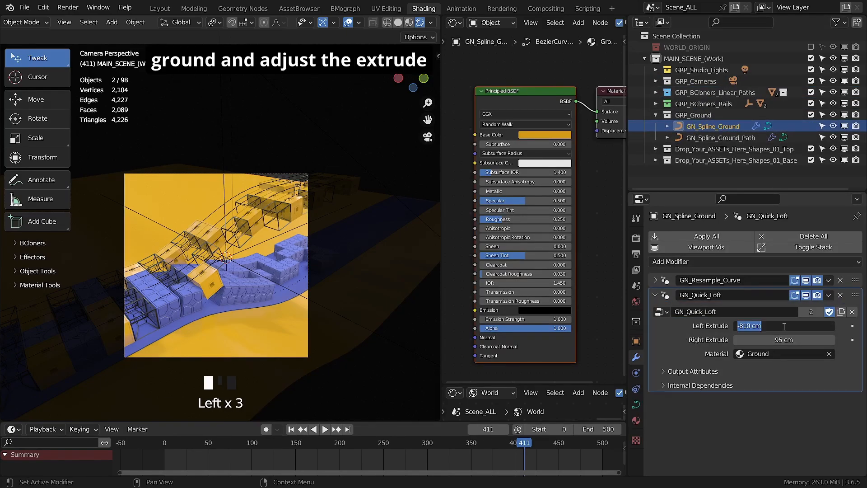
{"action": "type", "text": "-1529"}
{"action": "key", "text": "Return"}
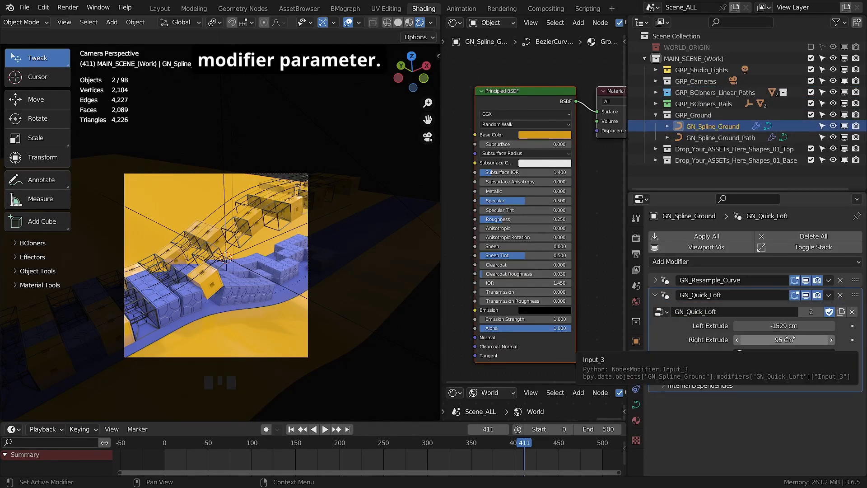
{"action": "left_click_drag", "start_coordinate": [786, 339], "coordinate": [790, 340]}
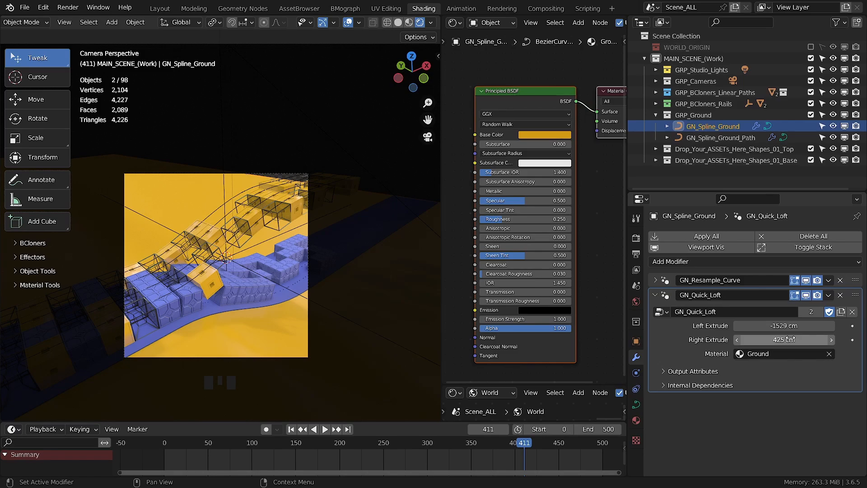
Step: Duplicate the yellow ground object GN_Spline_Ground within the GRP_Ground collection
{"action": "left_click", "coordinate": [169, 228]}
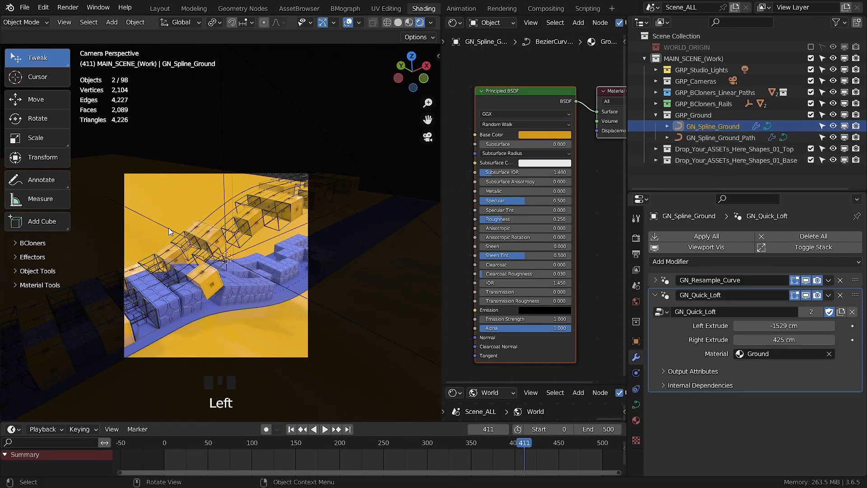
{"action": "key", "text": "shift+d"}
{"action": "left_click", "coordinate": [438, 56]}
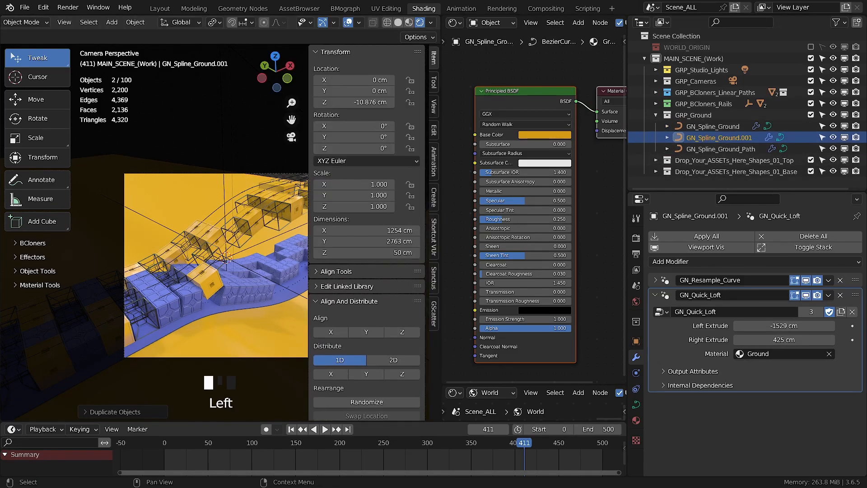
{"action": "key", "text": "n"}
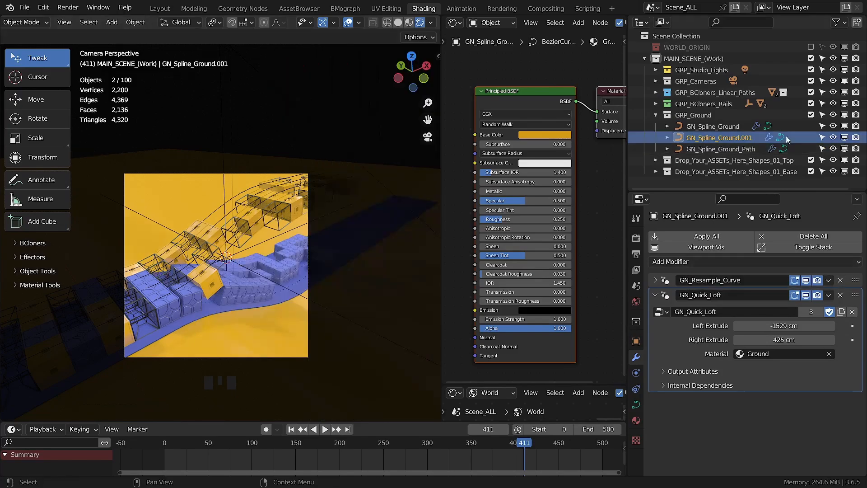
Step: Set the Sun light in GRP_Studio_Lights to Specular 0.02, Volume 0 and Angle 4.5°
{"action": "left_click", "coordinate": [655, 114]}
{"action": "left_click", "coordinate": [656, 70]}
{"action": "left_click", "coordinate": [691, 81]}
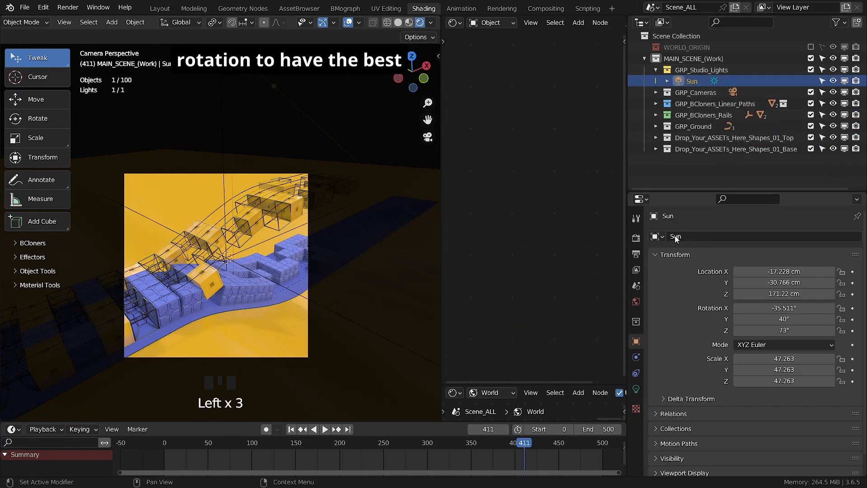
{"action": "left_click", "coordinate": [636, 389]}
{"action": "left_click_drag", "start_coordinate": [627, 312], "coordinate": [599, 311]}
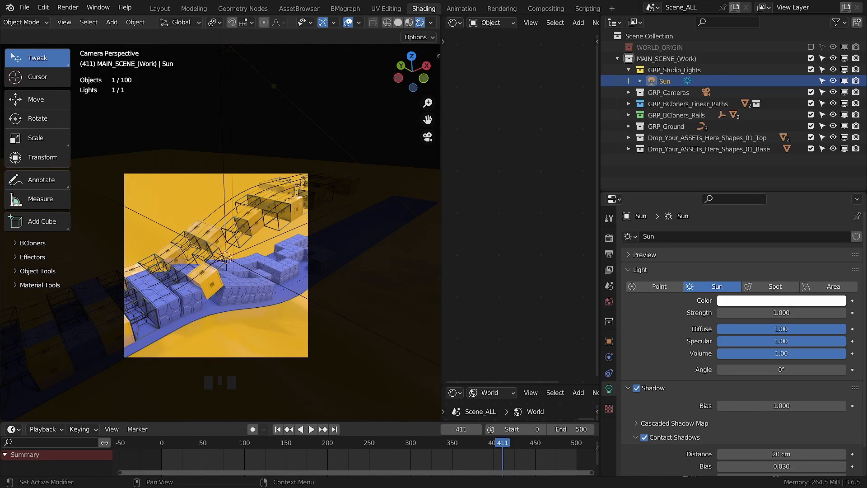
{"action": "left_click_drag", "start_coordinate": [780, 355], "coordinate": [725, 357]}
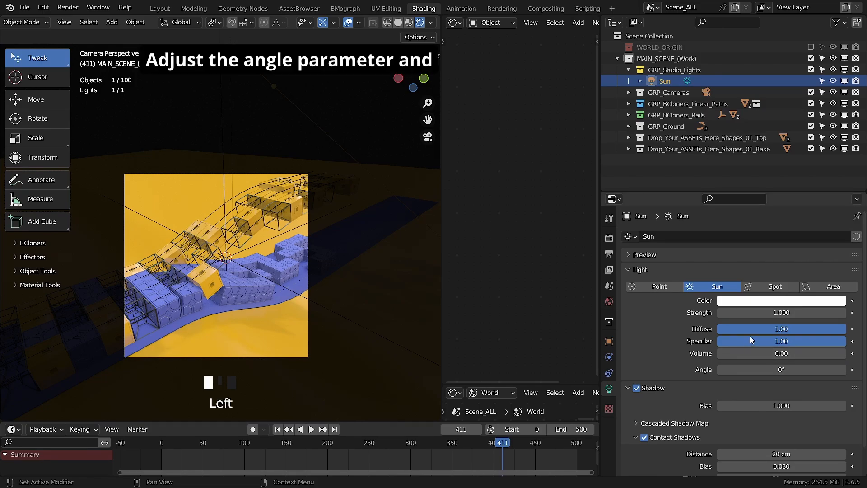
{"action": "left_click_drag", "start_coordinate": [773, 342], "coordinate": [721, 342]}
{"action": "key", "text": "KP_0"}
{"action": "scroll", "coordinate": [670, 416], "scroll_direction": "down", "scroll_amount": 4}
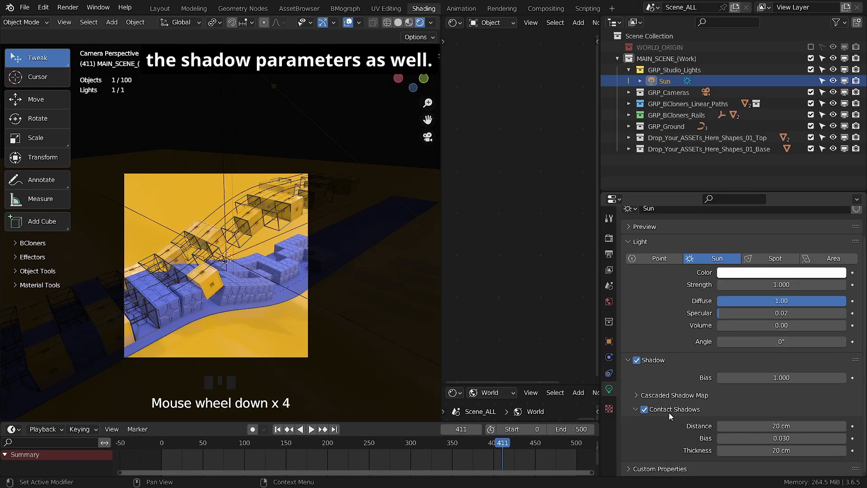
{"action": "left_click", "coordinate": [778, 342]}
{"action": "type", "text": "4.5"}
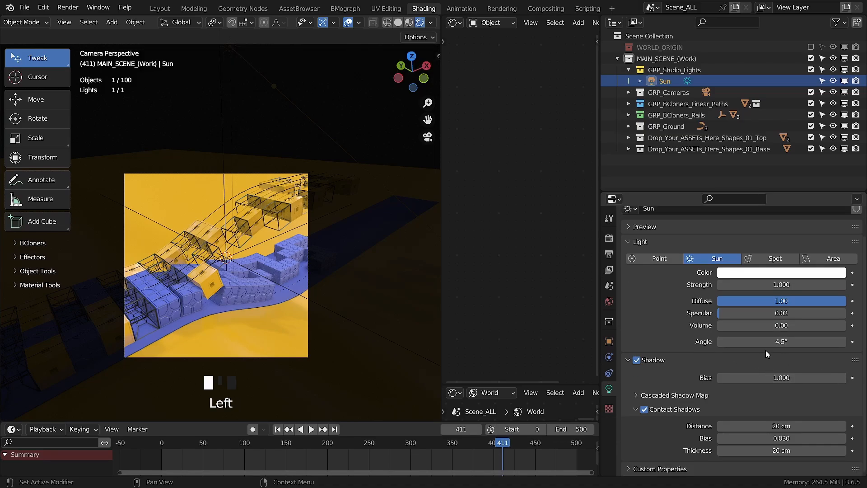
{"action": "left_click", "coordinate": [676, 406]}
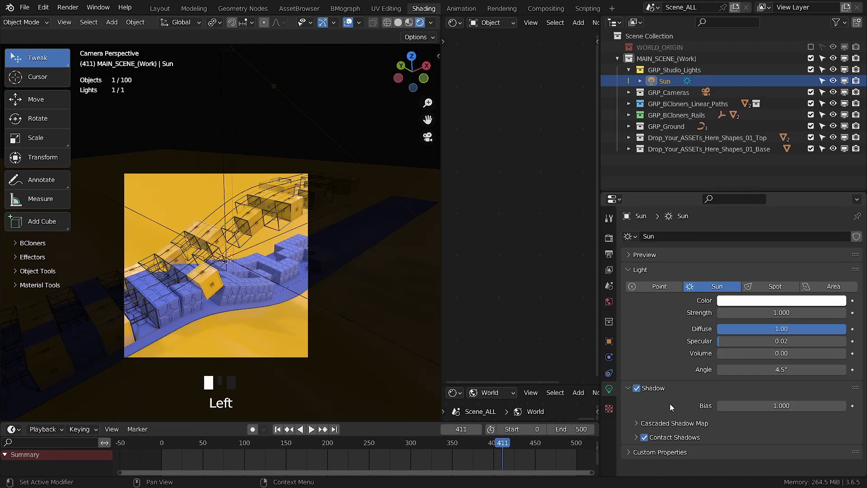
Step: Set the Sun light's rotation to X -395.51°, Y 44° and Z 13°
{"action": "left_click", "coordinate": [438, 57]}
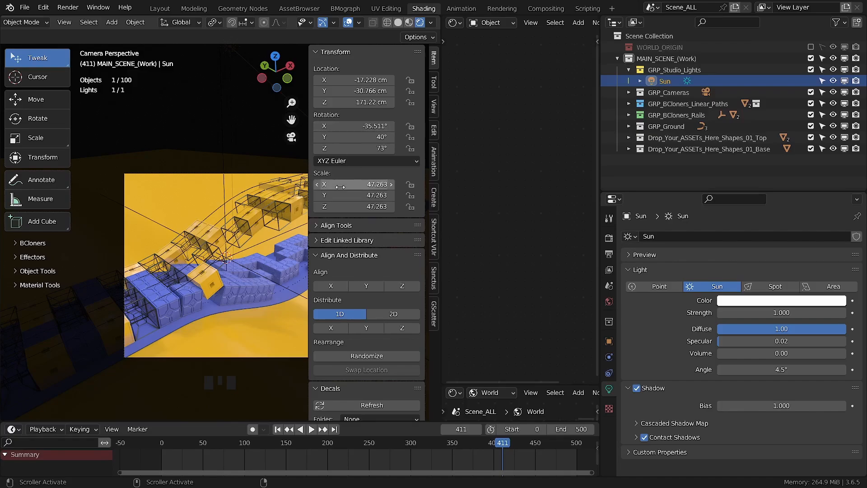
{"action": "left_click", "coordinate": [360, 129]}
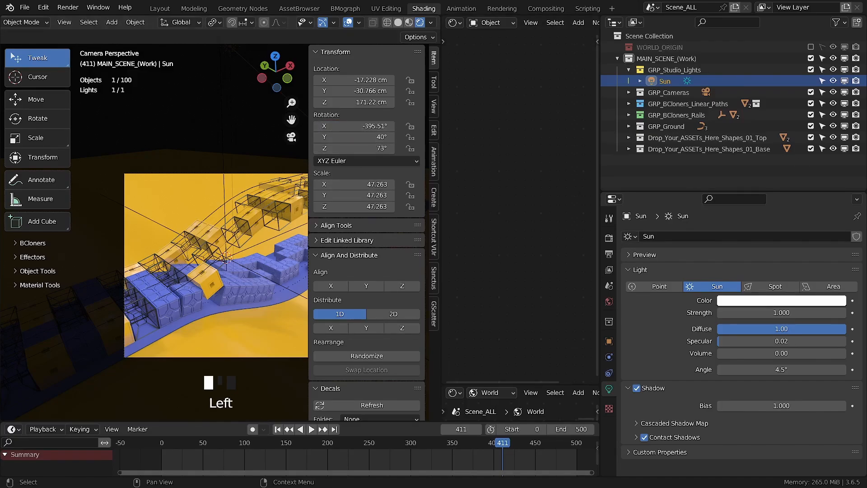
{"action": "left_click", "coordinate": [355, 148]}
{"action": "key", "text": "KP_4"}
{"action": "key", "text": "KP_4"}
{"action": "key", "text": "KP_4"}
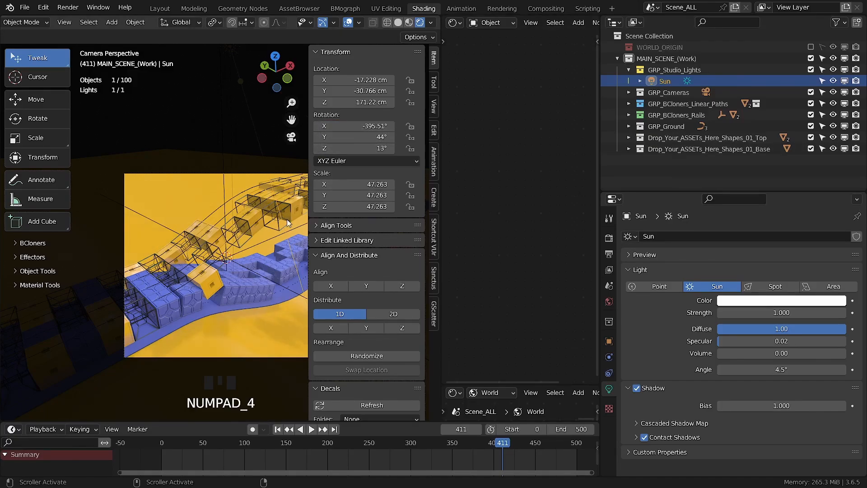
{"action": "key", "text": "n"}
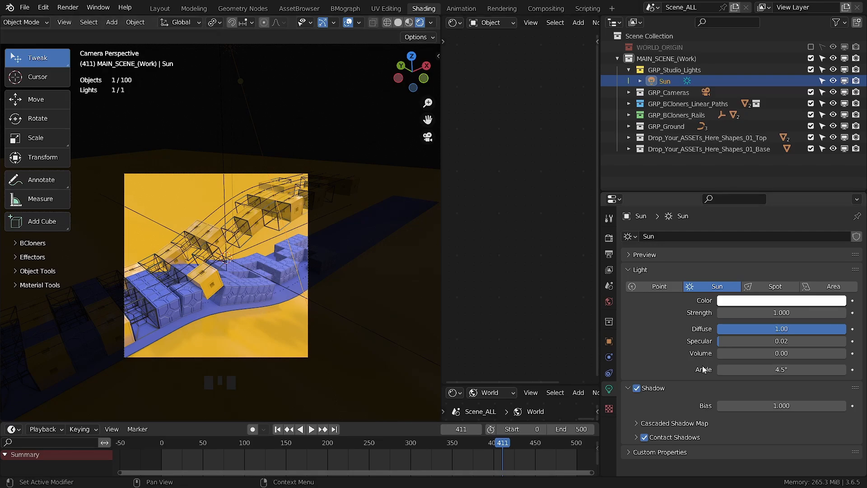
Step: Set the Sun's Cascaded Shadow Map Fade and Distribution to 1.000 and show its Contact Shadows settings
{"action": "left_click", "coordinate": [664, 423]}
{"action": "scroll", "coordinate": [665, 423], "scroll_direction": "down", "scroll_amount": 3}
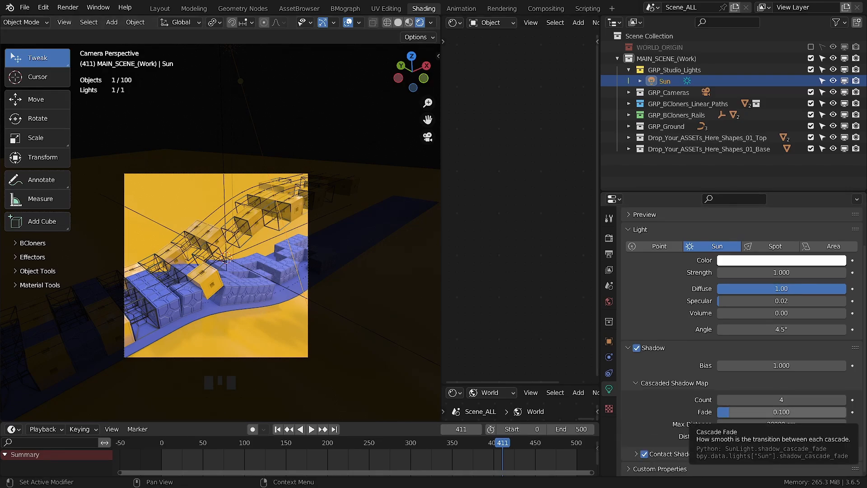
{"action": "left_click_drag", "start_coordinate": [755, 413], "coordinate": [814, 413]}
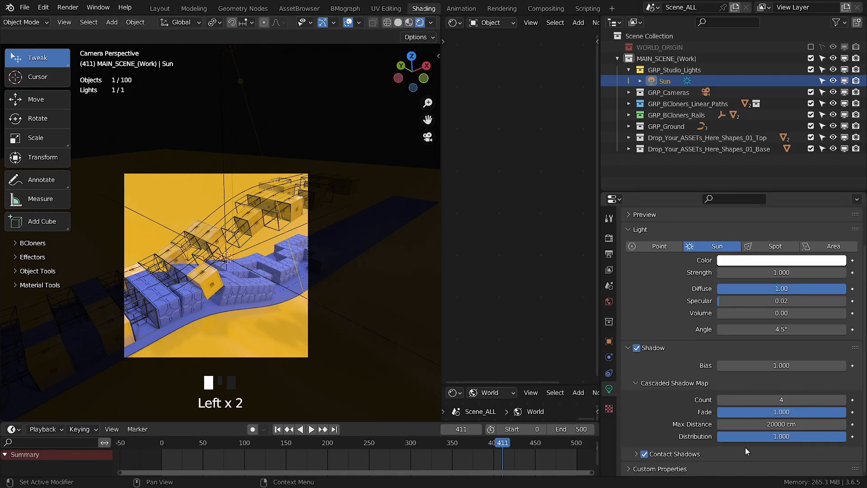
{"action": "left_click", "coordinate": [675, 454]}
{"action": "scroll", "coordinate": [681, 438], "scroll_direction": "down", "scroll_amount": 2}
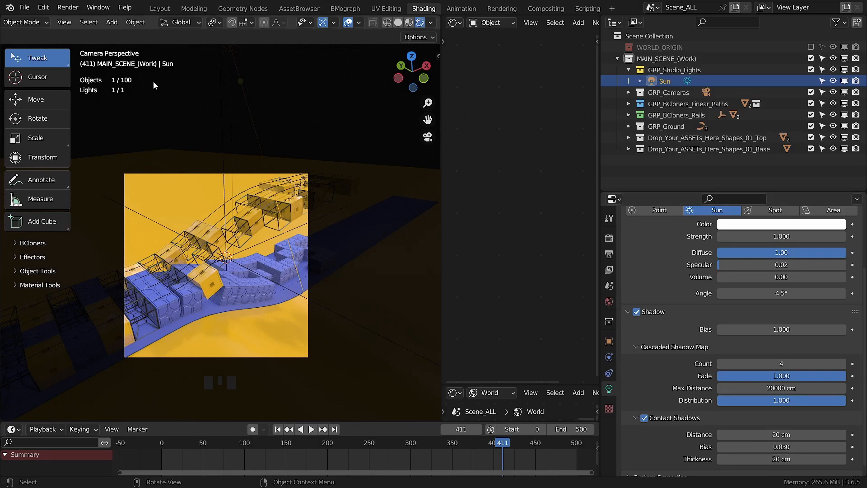
Step: Save the blend file as ZippedLoop_Tutorial_Recreation6.blend in the ZippedLoop_Tutorial_Recreation folder
{"action": "left_click", "coordinate": [25, 8]}
{"action": "left_click", "coordinate": [53, 91]}
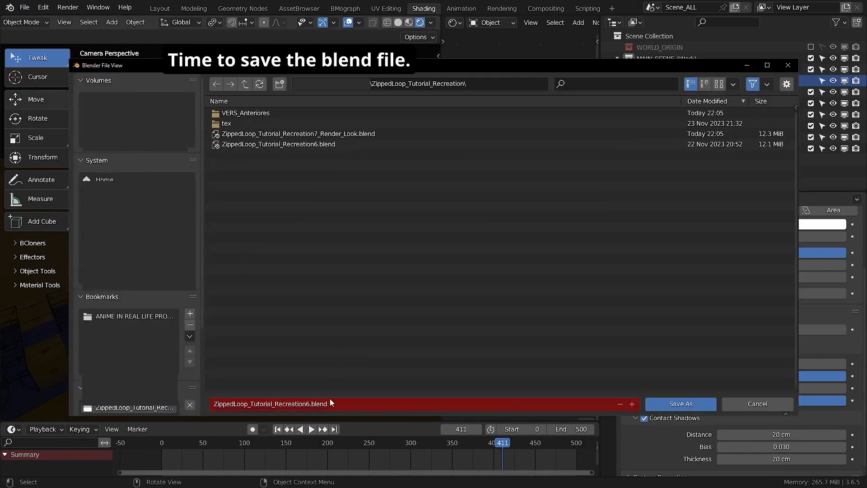
{"action": "left_click", "coordinate": [654, 405]}
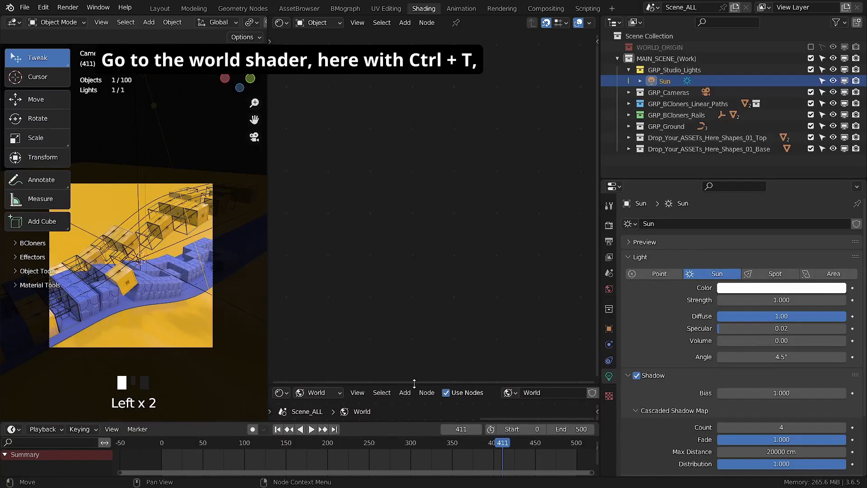
Step: Add Texture Coordinate, Mapping and Environment Texture nodes feeding the Background node of the World shader
{"action": "left_click_drag", "start_coordinate": [393, 388], "coordinate": [394, 234]}
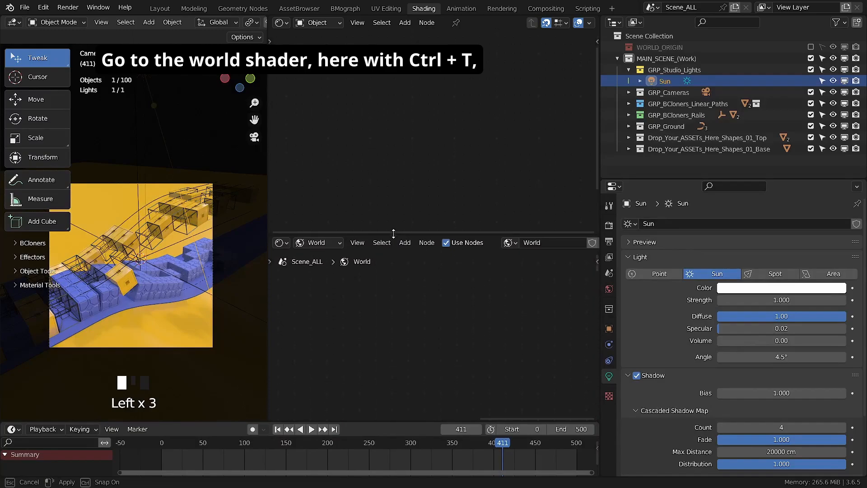
{"action": "key", "text": "a"}
{"action": "key", "text": "KP_Decimal"}
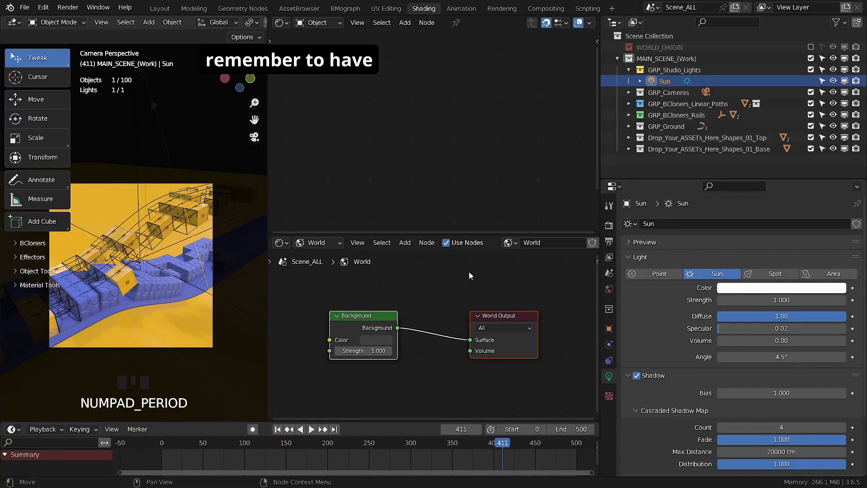
{"action": "left_click", "coordinate": [357, 315]}
{"action": "left_click", "coordinate": [360, 316]}
{"action": "key", "text": "ctrl+t"}
{"action": "middle_click_drag", "start_coordinate": [359, 316], "coordinate": [513, 316]}
{"action": "scroll", "coordinate": [248, 26], "scroll_direction": "down", "scroll_amount": 2}
{"action": "scroll", "coordinate": [247, 25], "scroll_direction": "down", "scroll_amount": 11}
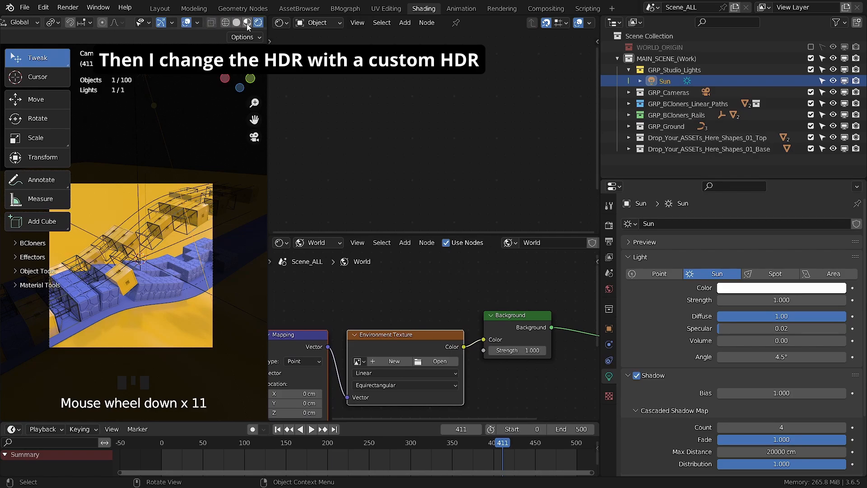
Step: Show the scene world in the viewport shading and load peppermint_powerplant_2k.hdr into the Environment Texture node
{"action": "left_click", "coordinate": [257, 23]}
{"action": "left_click", "coordinate": [193, 89]}
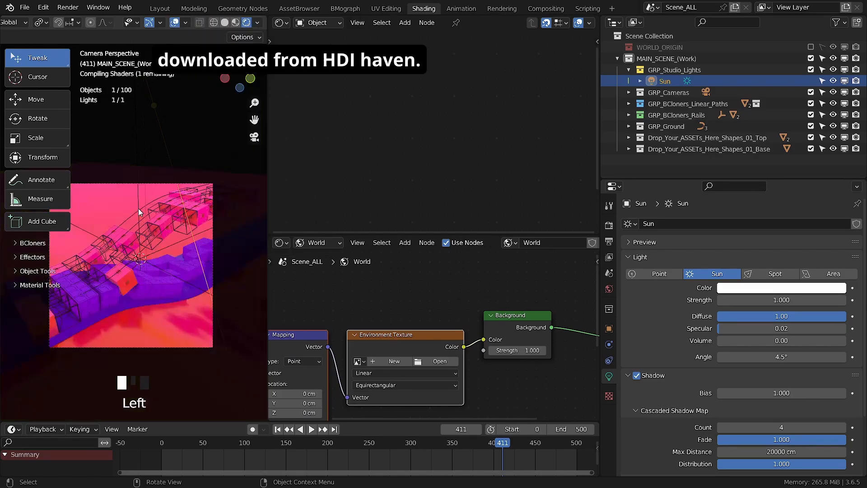
{"action": "middle_click_drag", "start_coordinate": [428, 384], "coordinate": [464, 372]}
{"action": "left_click", "coordinate": [478, 352]}
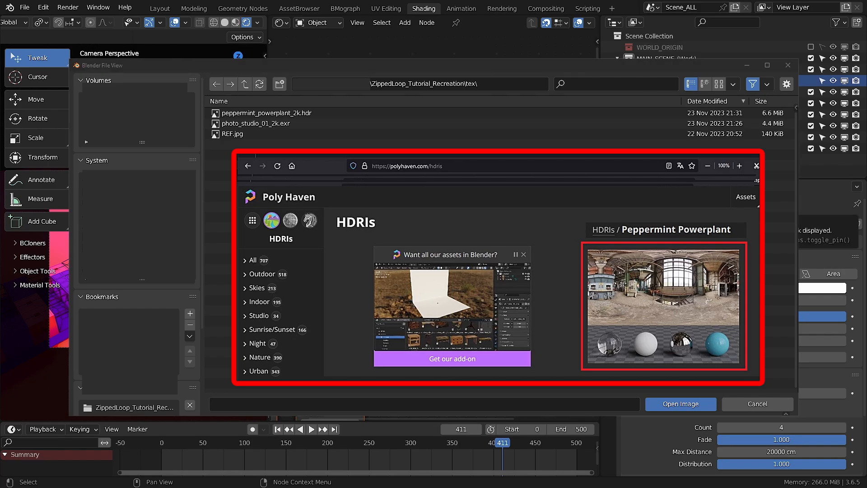
{"action": "double_click", "coordinate": [291, 113]}
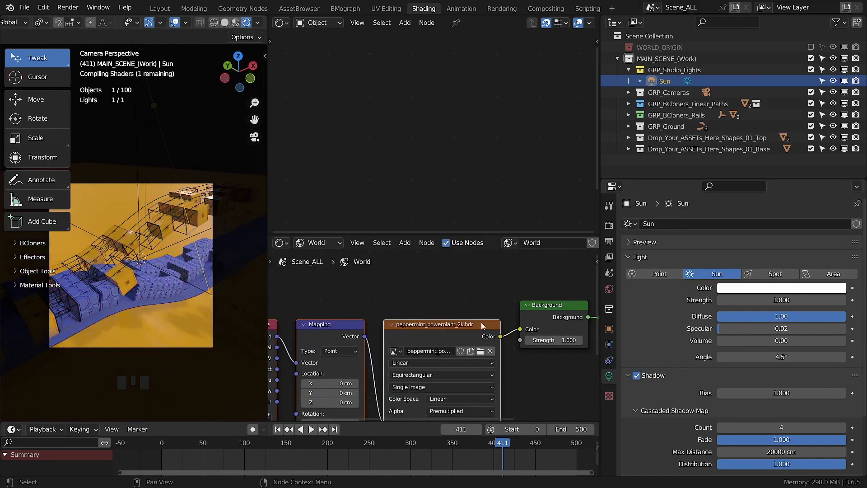
Step: Set the World shader's Mapping node rotation to X -78.2° and Z 269°
{"action": "middle_click_drag", "start_coordinate": [483, 326], "coordinate": [482, 266]}
{"action": "left_click", "coordinate": [505, 401]}
{"action": "middle_click_drag", "start_coordinate": [417, 388], "coordinate": [516, 322]}
{"action": "scroll", "coordinate": [457, 334], "scroll_direction": "up", "scroll_amount": 3}
{"action": "middle_click_drag", "start_coordinate": [457, 334], "coordinate": [465, 391]}
{"action": "left_click", "coordinate": [447, 340]}
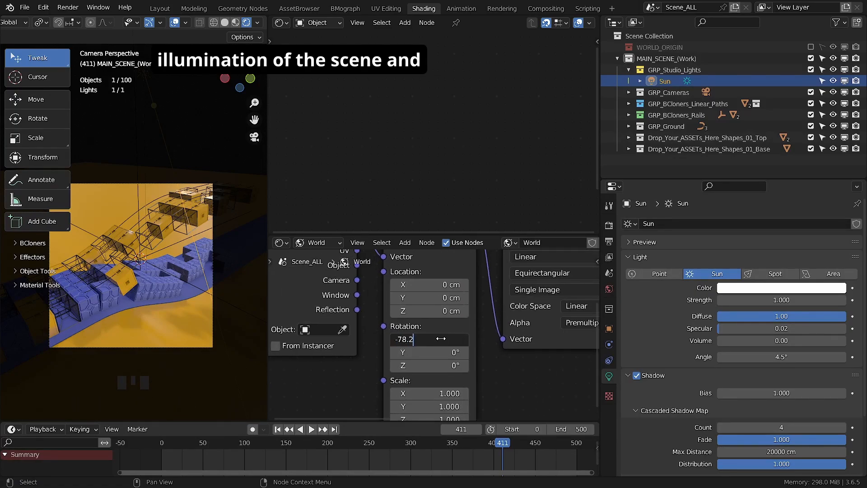
{"action": "type", "text": "-78.2"}
{"action": "key", "text": "Return"}
{"action": "left_click", "coordinate": [439, 365]}
{"action": "type", "text": "269"}
{"action": "key", "text": "Return"}
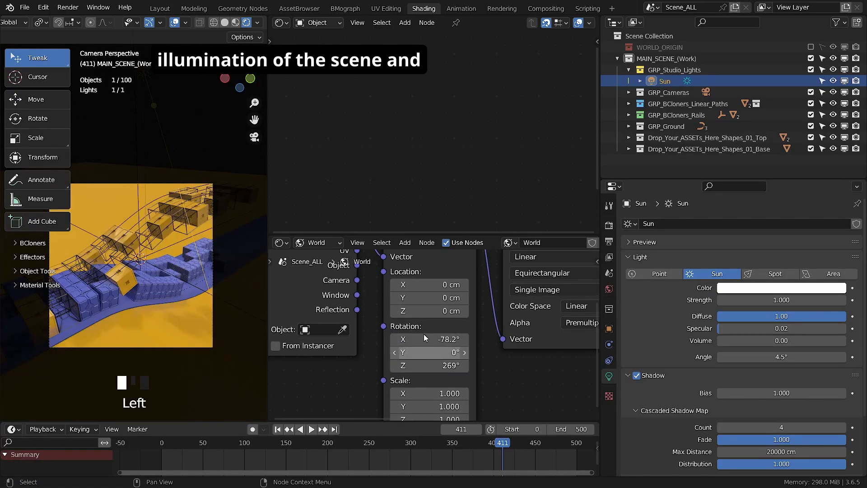
Step: Set the World Background node's Strength to 1.2
{"action": "scroll", "coordinate": [472, 323], "scroll_direction": "down", "scroll_amount": 1}
{"action": "middle_click_drag", "start_coordinate": [587, 332], "coordinate": [385, 398]}
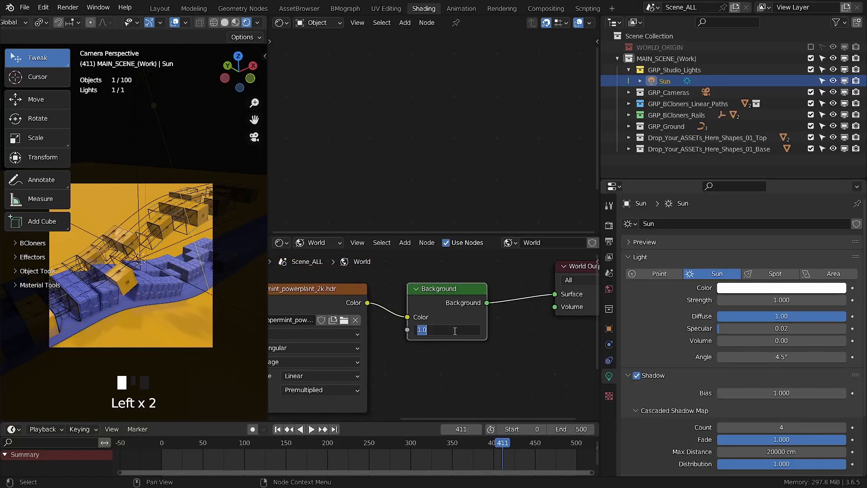
{"action": "type", "text": "1.2"}
{"action": "key", "text": "Return"}
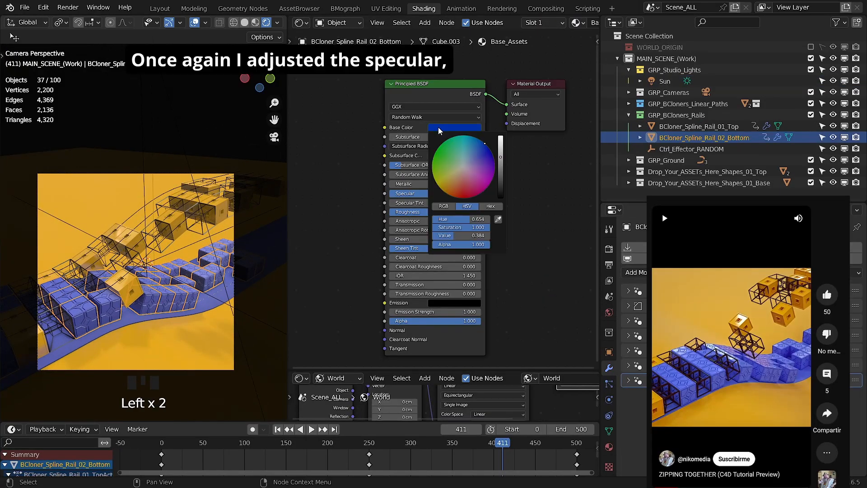
Step: Set the Base_Assets material of the bottom cloner to Roughness 0.084 and Specular 3.128
{"action": "scroll", "coordinate": [445, 208], "scroll_direction": "up", "scroll_amount": 7}
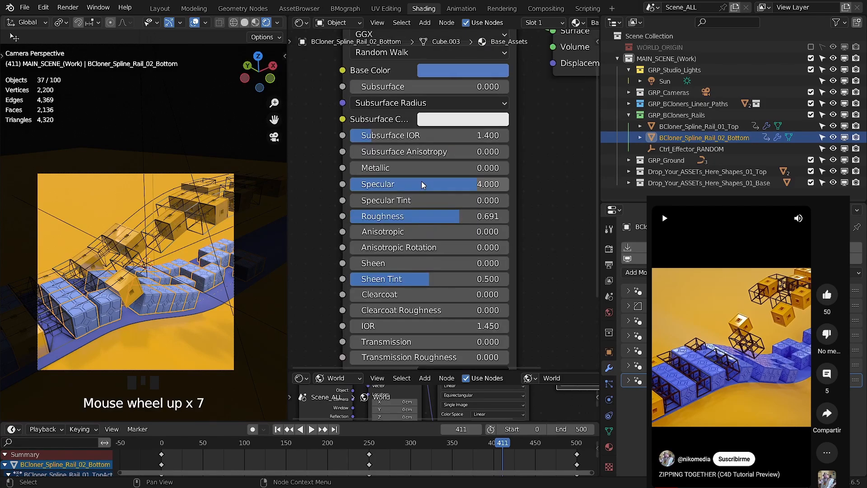
{"action": "left_click", "coordinate": [423, 181]}
{"action": "type", "text": "3182"}
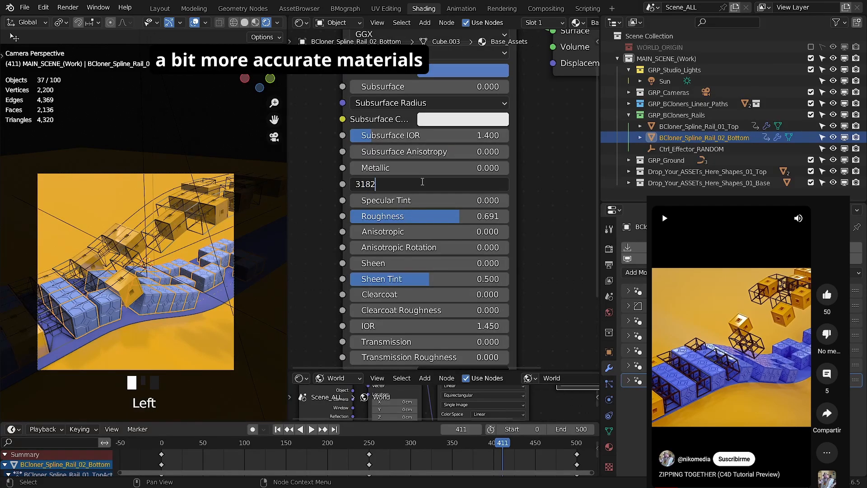
{"action": "key", "text": "Return"}
{"action": "left_click", "coordinate": [422, 216]}
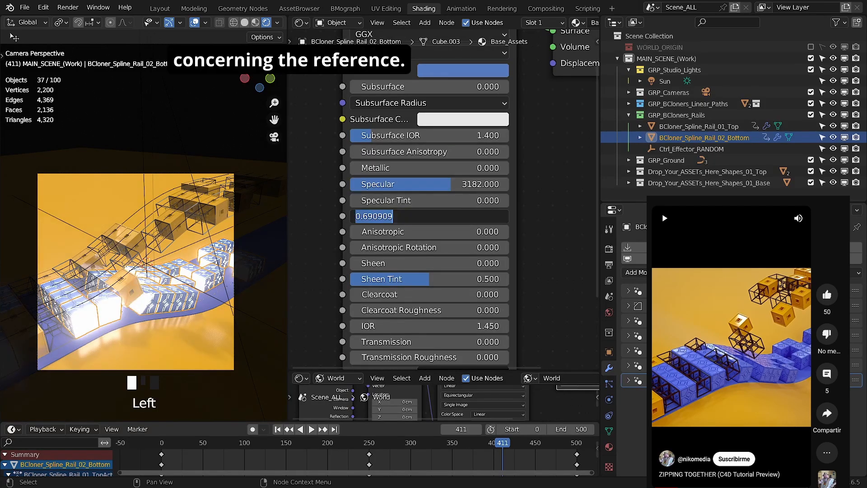
{"action": "left_click", "coordinate": [519, 300]}
{"action": "left_click_drag", "start_coordinate": [466, 217], "coordinate": [368, 216]}
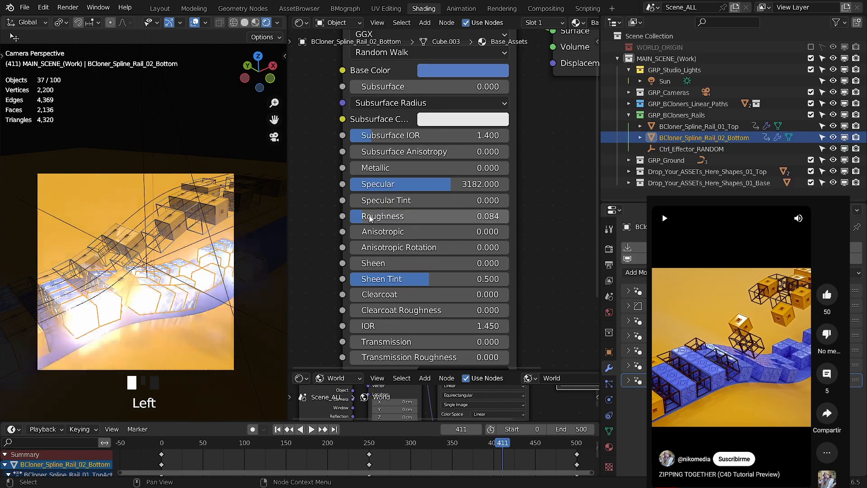
{"action": "left_click", "coordinate": [452, 182]}
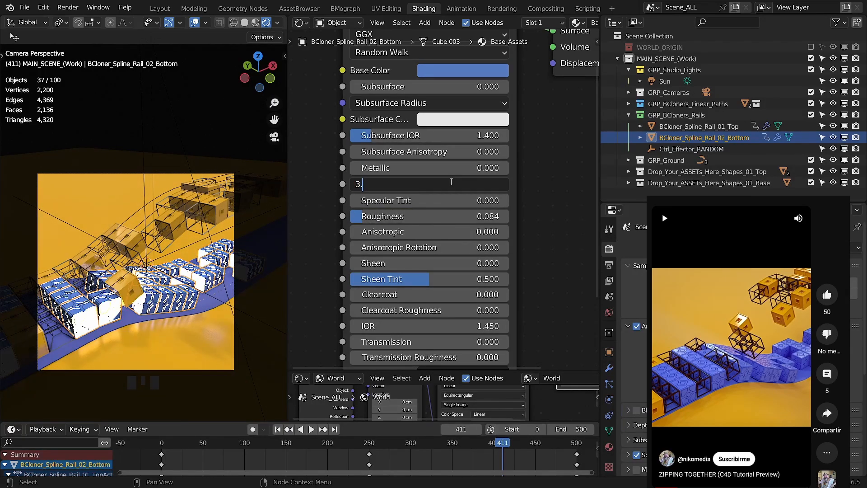
{"action": "key", "text": "Return"}
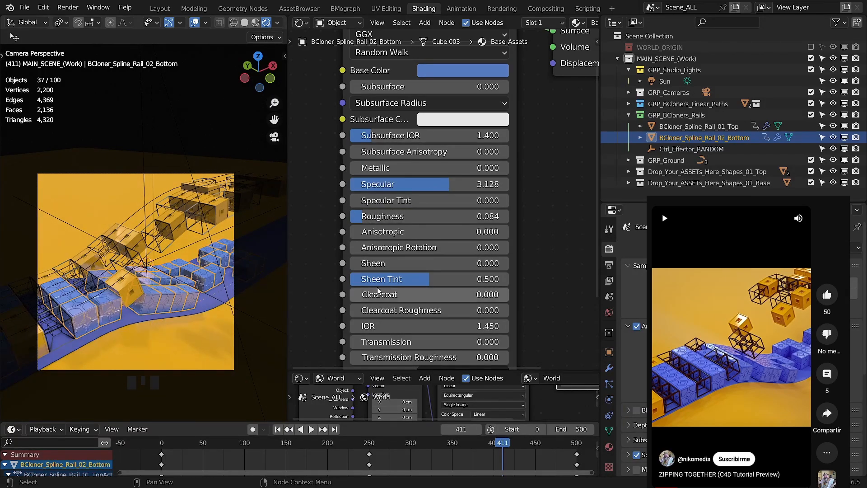
Step: Lower the roughness of the Msh_Cube_Extruded_02 material and adjust the roughness of the Msh_Cube_Wire_01 material
{"action": "left_click", "coordinate": [441, 165]}
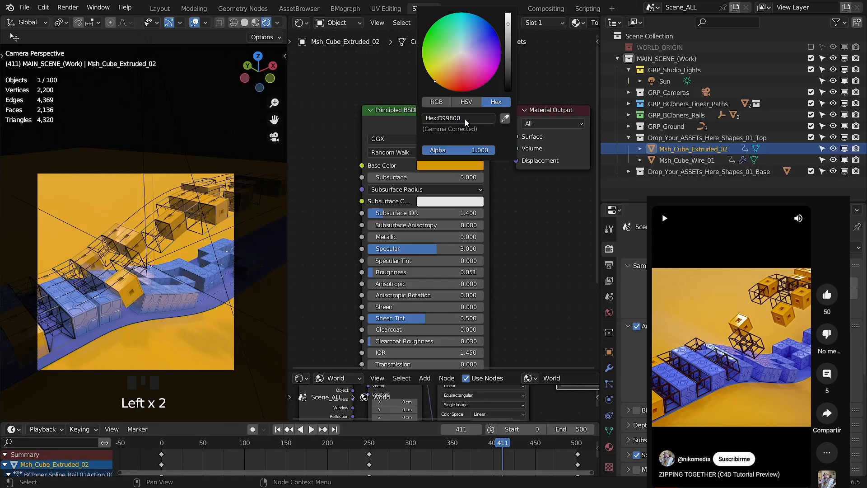
{"action": "left_click_drag", "start_coordinate": [456, 272], "coordinate": [425, 272]}
{"action": "left_click", "coordinate": [705, 162]}
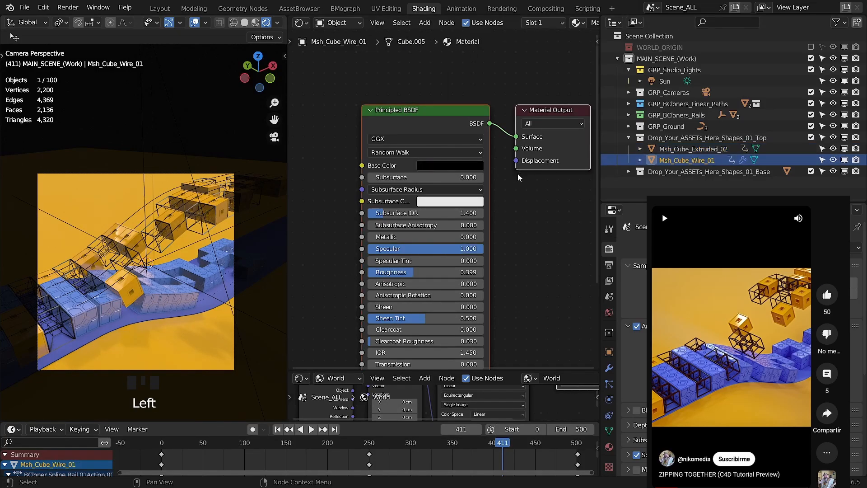
{"action": "left_click", "coordinate": [399, 272]}
Step: Duplicate the Sun light in GRP_Studio_Lights and rename the copy Area_Top
{"action": "left_click", "coordinate": [665, 81]}
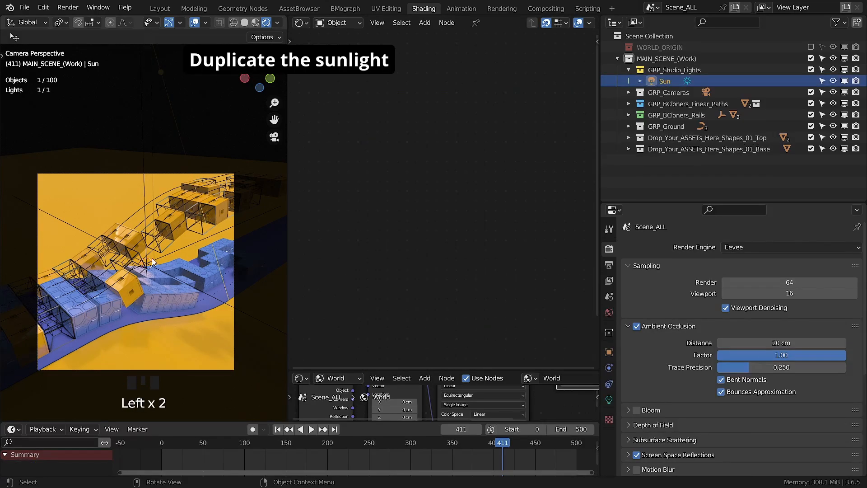
{"action": "scroll", "coordinate": [158, 271], "scroll_direction": "down", "scroll_amount": 3}
{"action": "middle_click_drag", "start_coordinate": [158, 271], "coordinate": [178, 247]}
{"action": "key", "text": "shift+d"}
{"action": "left_click", "coordinate": [474, 231]}
{"action": "double_click", "coordinate": [673, 93]}
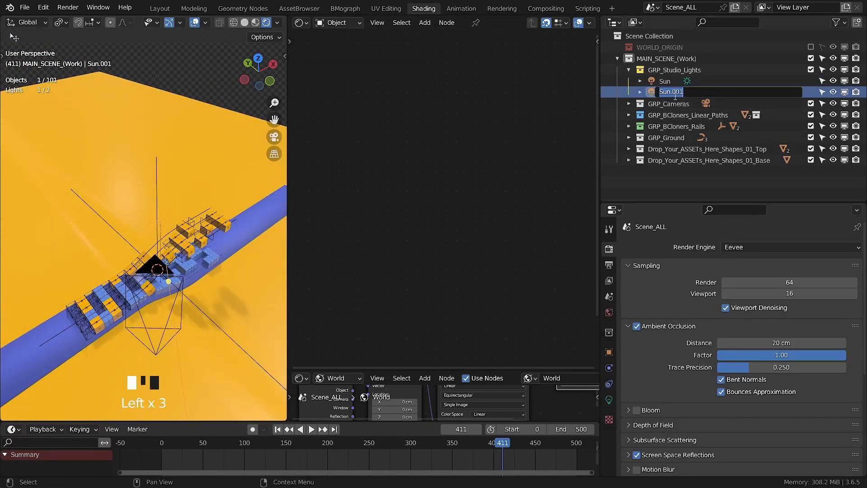
{"action": "type", "text": "Area_Top"}
{"action": "key", "text": "Return"}
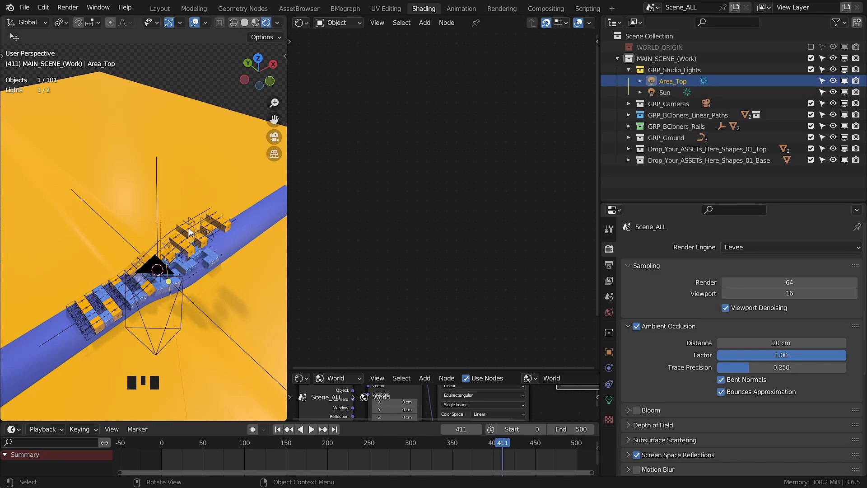
Step: Convert the Area_Top light to an Area light with a power of 65 W
{"action": "key", "text": "KP_0"}
{"action": "left_click", "coordinate": [675, 82]}
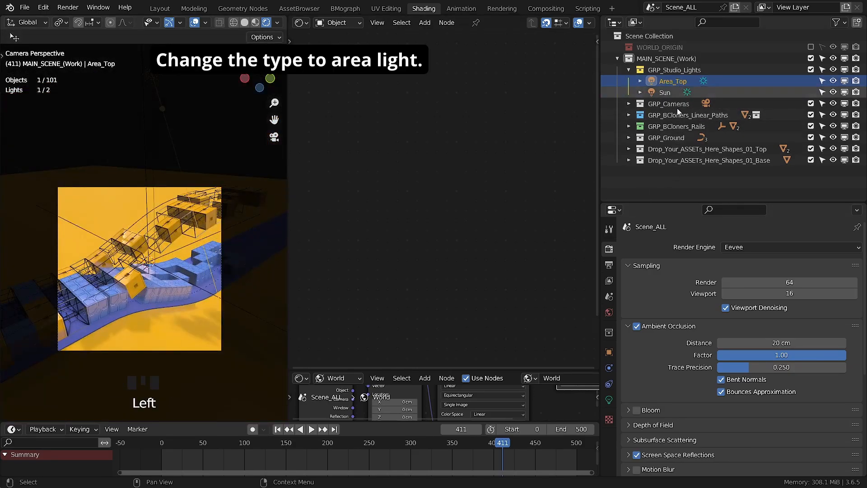
{"action": "left_click", "coordinate": [609, 400]}
{"action": "left_click", "coordinate": [833, 297]}
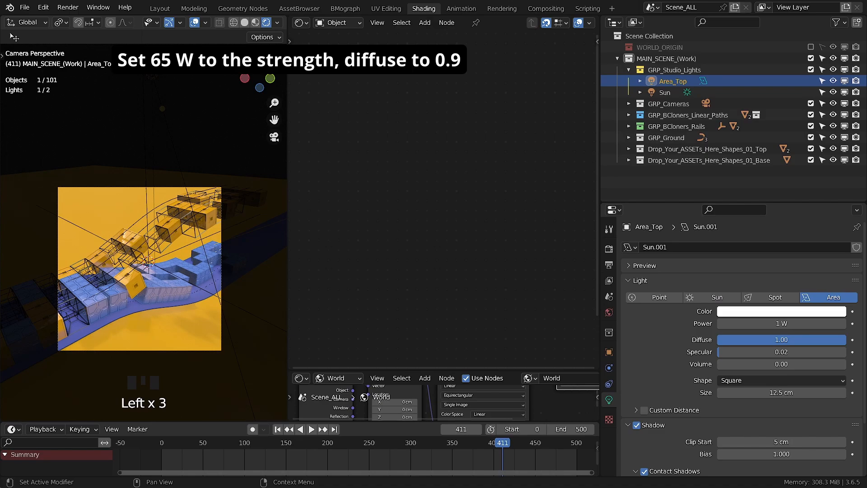
{"action": "left_click", "coordinate": [782, 323]}
{"action": "type", "text": "65"}
{"action": "key", "text": "Return"}
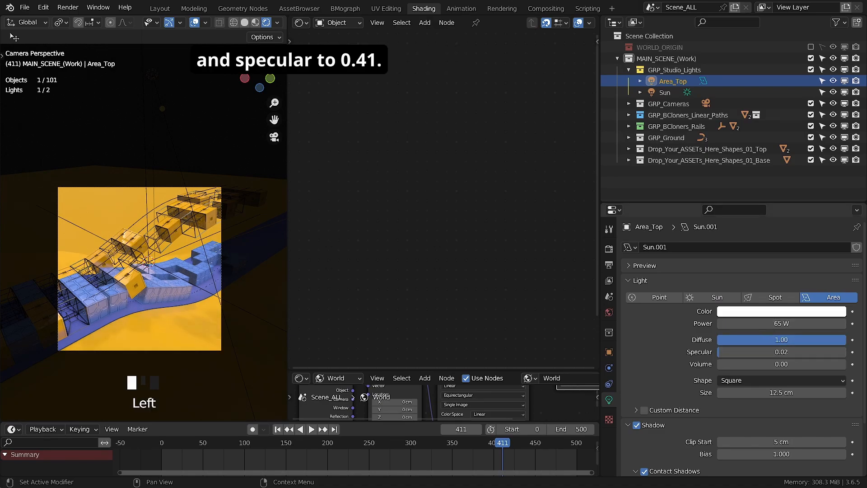
Step: Set the Area_Top light's Diffuse to 0.9 and Specular to 0.41
{"action": "left_click", "coordinate": [774, 339]}
{"action": "type", "text": "0.9"}
{"action": "key", "text": "Return"}
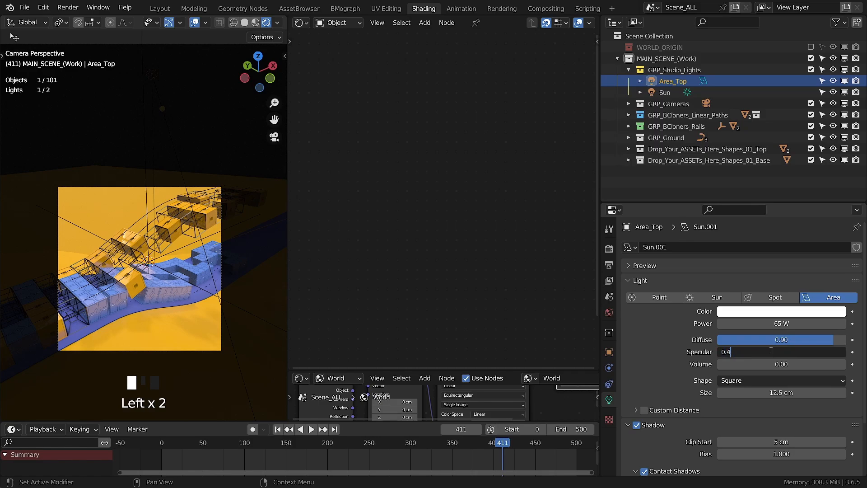
{"action": "type", "text": "1"}
{"action": "key", "text": "Return"}
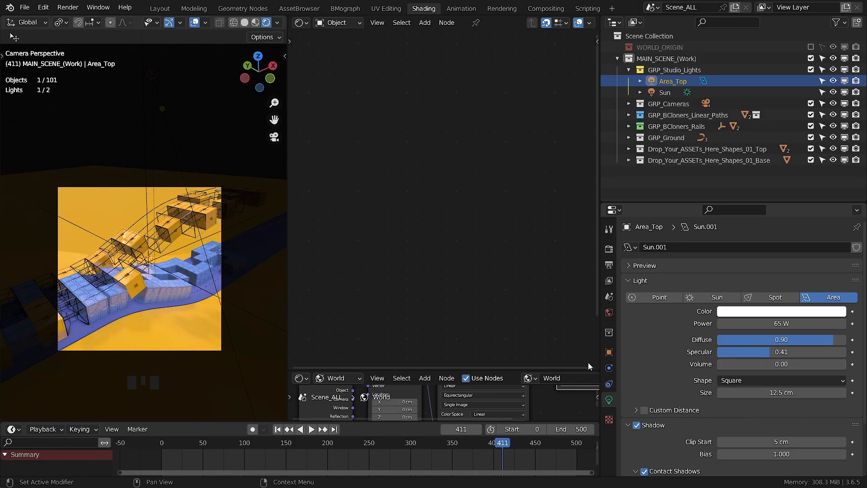
Step: Set Area_Top's location to Y -7.4357 cm and Z 144.14 cm, rotation to -360°, 0°, 0°, and scale to X 48.802 and Y -16.878
{"action": "key", "text": "n"}
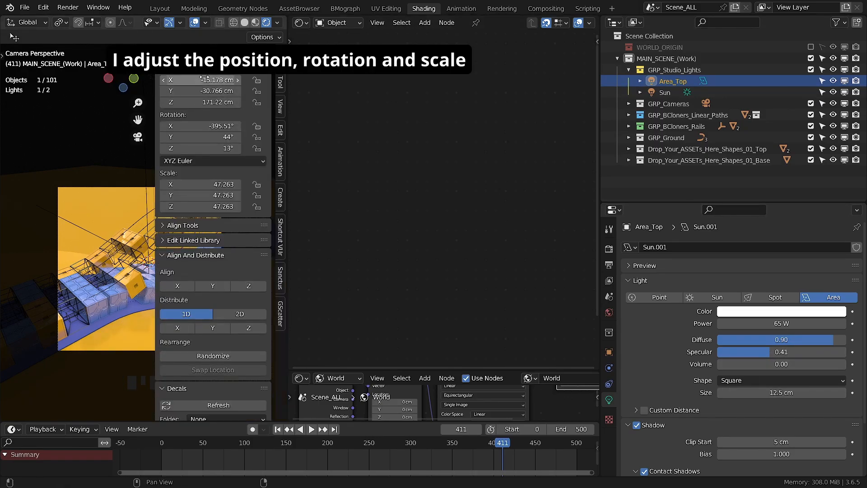
{"action": "left_click_drag", "start_coordinate": [210, 90], "coordinate": [187, 138]}
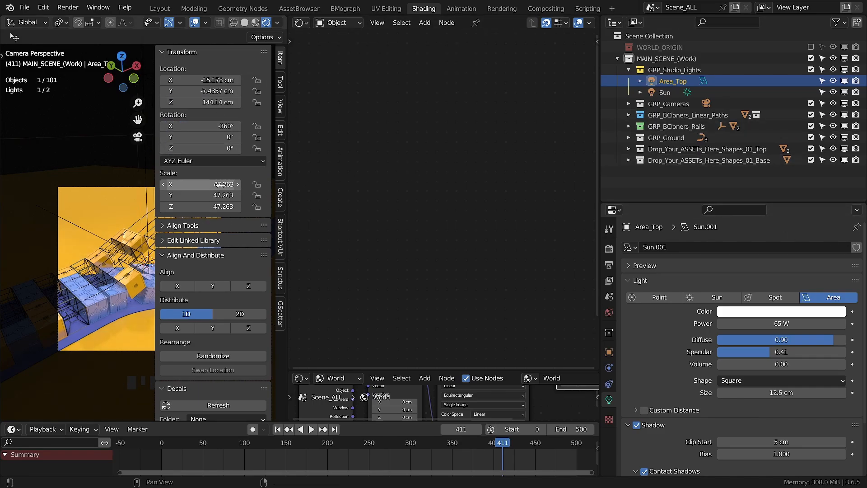
{"action": "type", "text": "-16.878"}
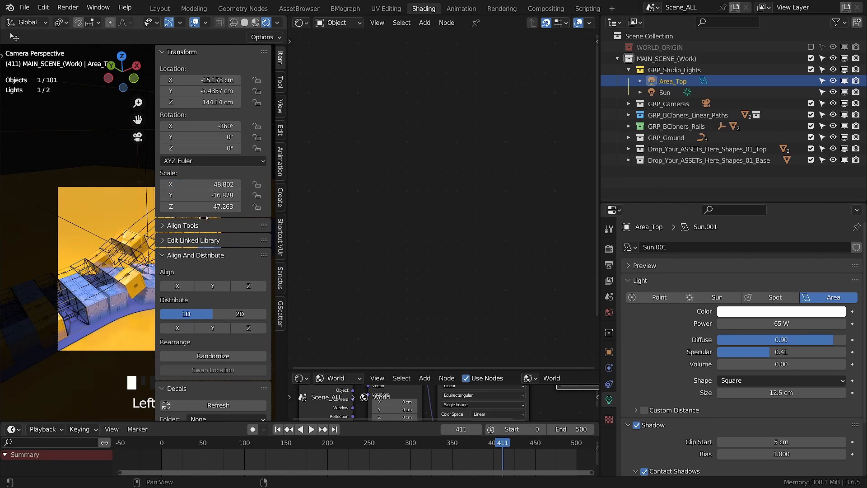
{"action": "key", "text": "n"}
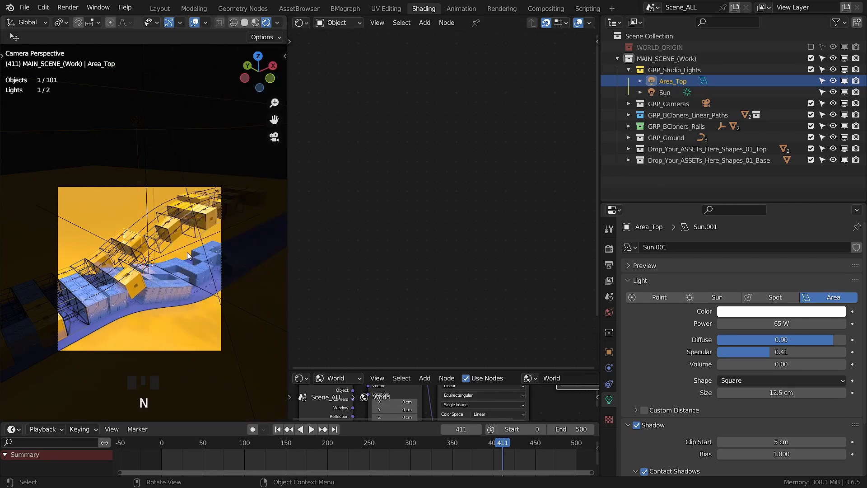
Step: Check the camera view with the viewport overlays toggled off and back on, and save the file
{"action": "middle_click_drag", "start_coordinate": [187, 252], "coordinate": [166, 230], "text": "shift"}
{"action": "scroll", "coordinate": [161, 254], "scroll_direction": "up", "scroll_amount": 2}
{"action": "left_click", "coordinate": [196, 23]}
{"action": "left_click", "coordinate": [195, 23]}
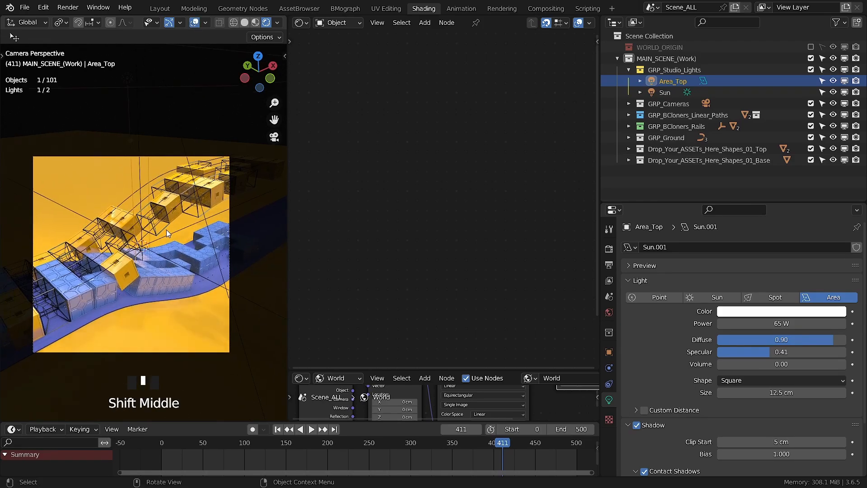
{"action": "scroll", "coordinate": [166, 229], "scroll_direction": "up", "scroll_amount": 1}
{"action": "scroll", "coordinate": [166, 230], "scroll_direction": "down", "scroll_amount": 1}
{"action": "left_click", "coordinate": [25, 7]}
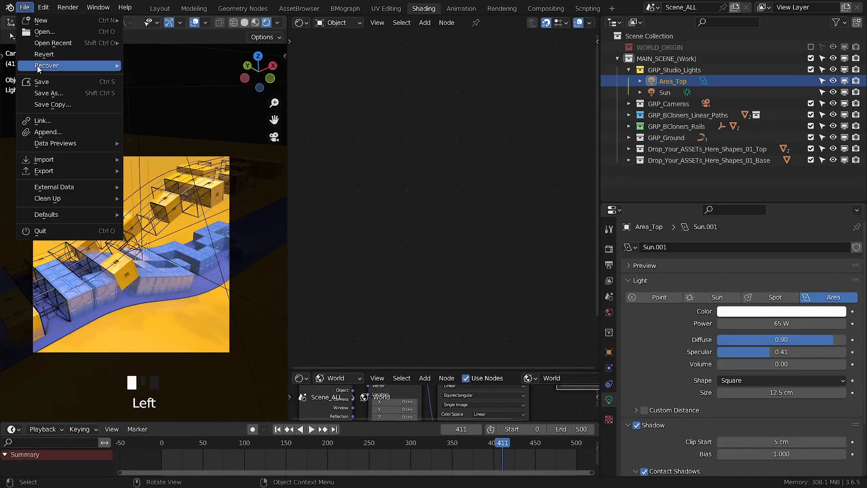
{"action": "left_click", "coordinate": [41, 81]}
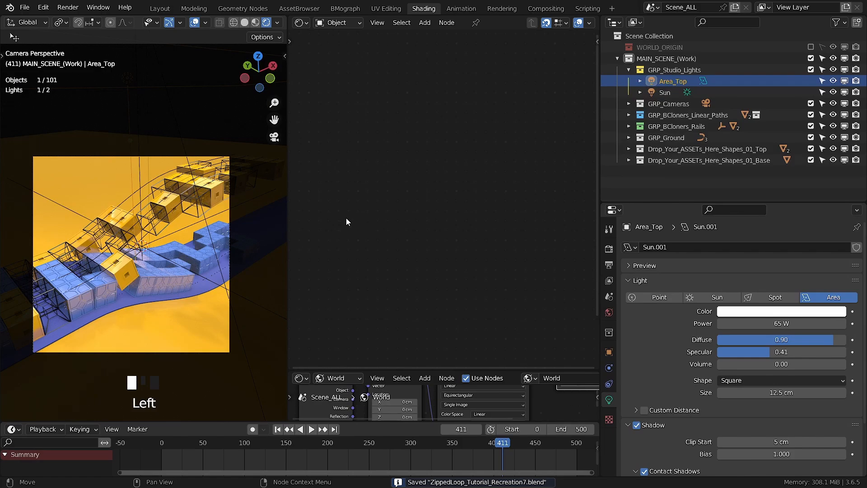
Step: Enable nodes in the Compositing workspace and move the Composite node well away from Render Layers to make room
{"action": "left_click", "coordinate": [527, 9]}
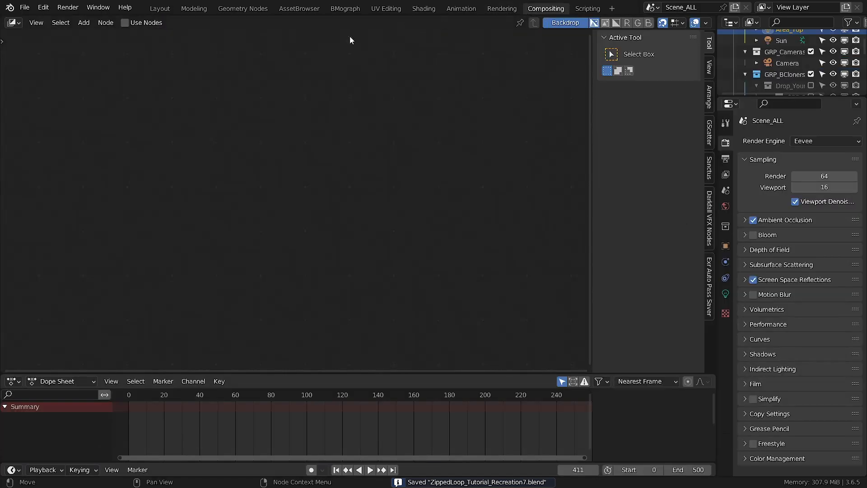
{"action": "left_click", "coordinate": [125, 23]}
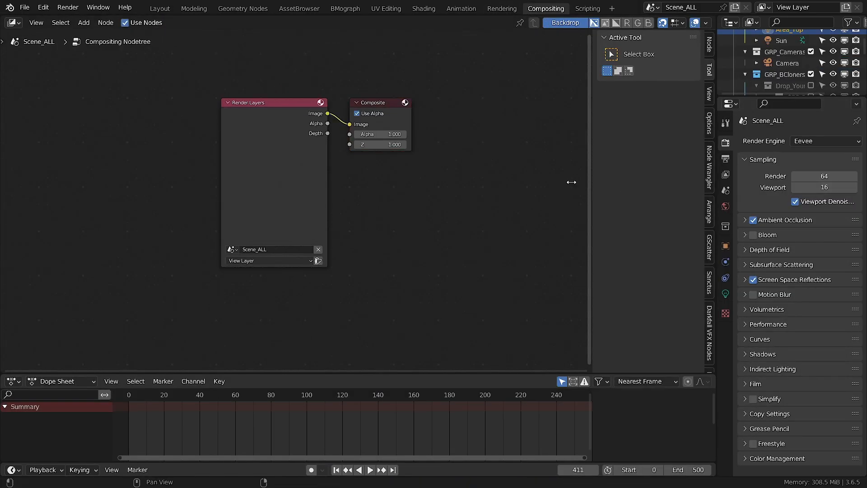
{"action": "middle_click_drag", "start_coordinate": [408, 186], "coordinate": [367, 281]}
{"action": "scroll", "coordinate": [368, 229], "scroll_direction": "up", "scroll_amount": 3}
{"action": "middle_click_drag", "start_coordinate": [209, 148], "coordinate": [155, 117]}
{"action": "scroll", "coordinate": [147, 112], "scroll_direction": "down", "scroll_amount": 1}
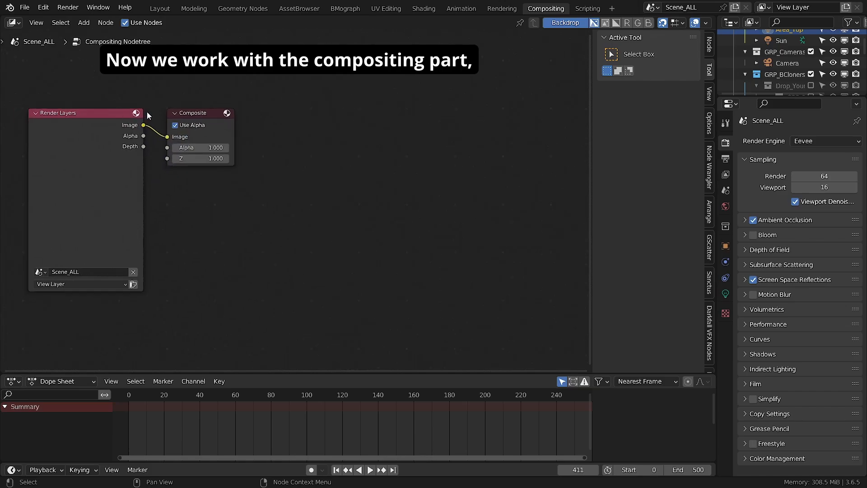
{"action": "left_click_drag", "start_coordinate": [197, 113], "coordinate": [505, 138]}
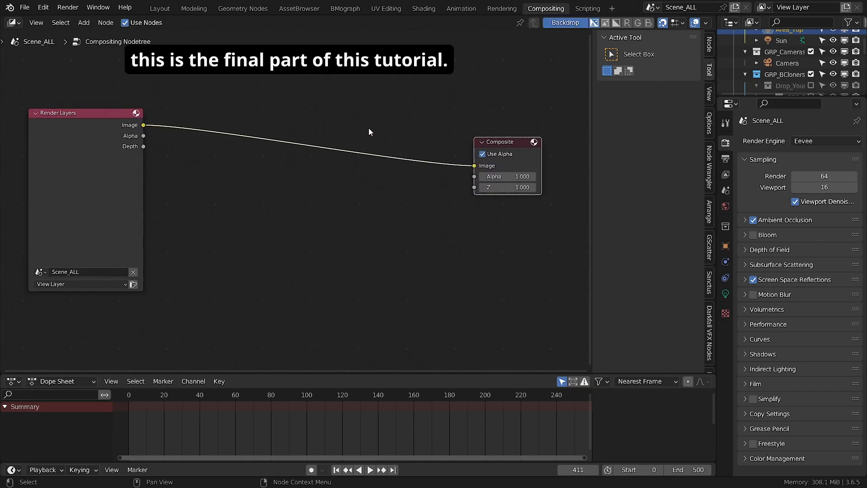
Step: Insert a Hue/Saturation/Value node between Render Layers and Composite
{"action": "key", "text": "shift+a"}
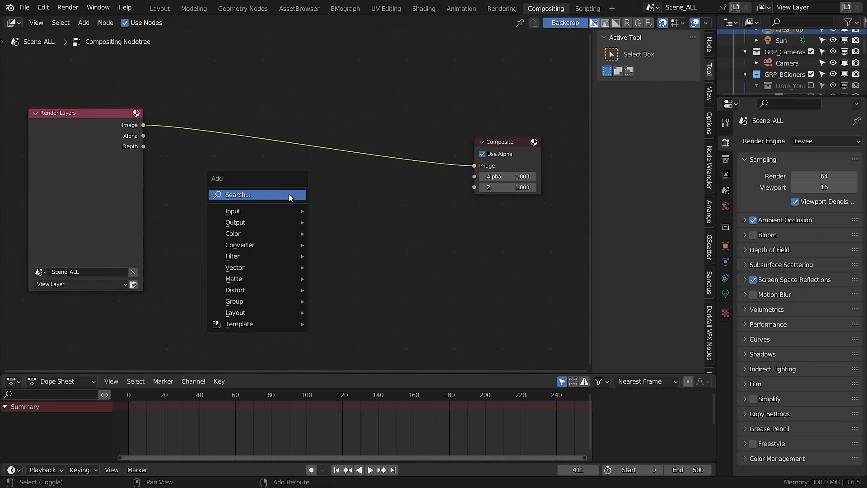
{"action": "type", "text": "hu"}
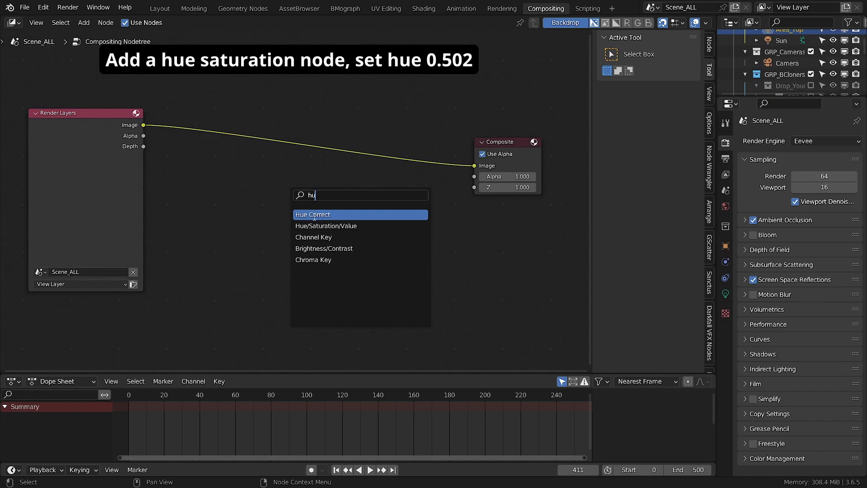
{"action": "left_click", "coordinate": [325, 226]}
{"action": "left_click", "coordinate": [244, 167]}
{"action": "scroll", "coordinate": [240, 167], "scroll_direction": "up", "scroll_amount": 2}
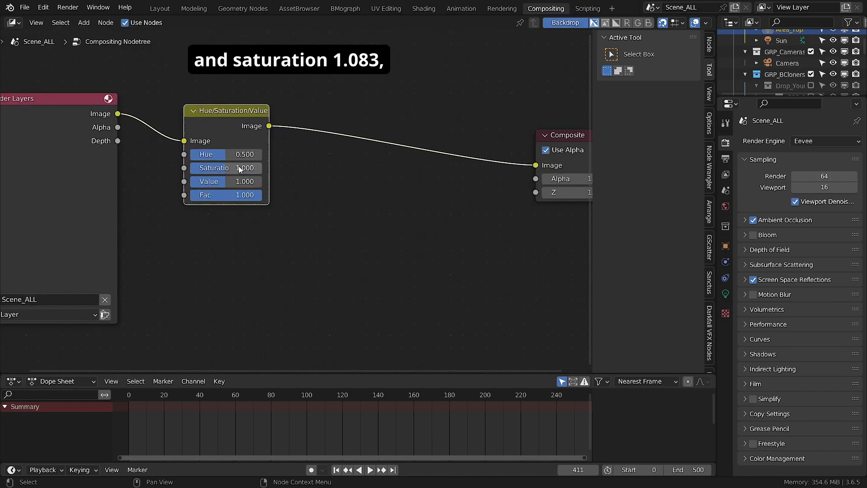
Step: Set the Hue/Saturation/Value node's Hue to 0.502 and Saturation to 1.083
{"action": "scroll", "coordinate": [239, 168], "scroll_direction": "up", "scroll_amount": 2}
{"action": "left_click", "coordinate": [403, 171]}
{"action": "type", "text": "0.50"}
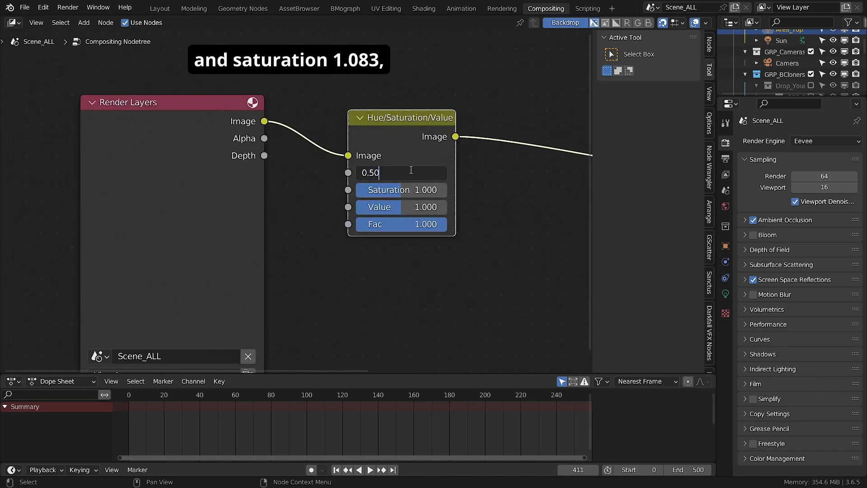
{"action": "type", "text": "2"}
{"action": "key", "text": "Return"}
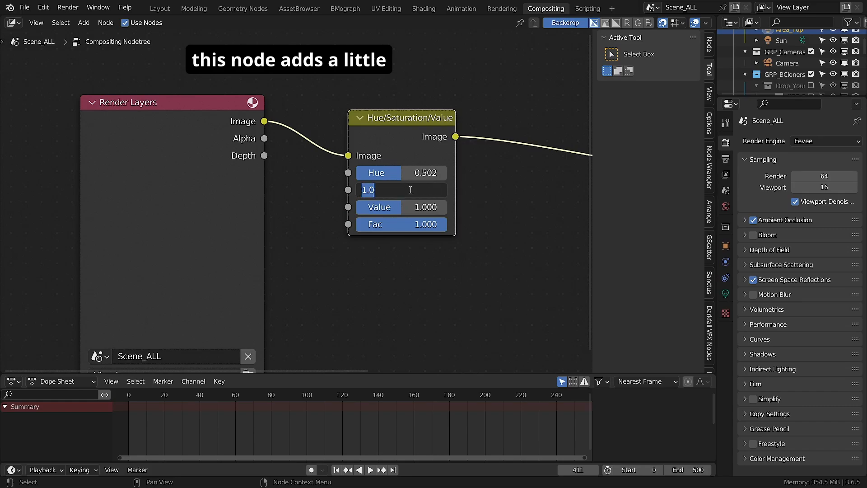
{"action": "left_click", "coordinate": [410, 189]}
{"action": "type", "text": "83"}
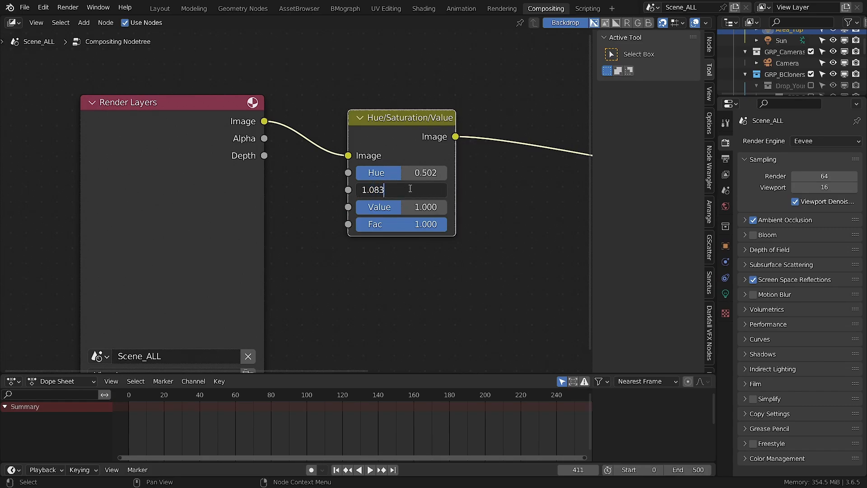
{"action": "key", "text": "Return"}
Step: Insert an RGB Curves node between the Hue/Saturation/Value and Composite nodes
{"action": "scroll", "coordinate": [440, 260], "scroll_direction": "down", "scroll_amount": 3}
{"action": "key", "text": "shift+a"}
{"action": "left_click", "coordinate": [343, 146]}
{"action": "type", "text": "rgb"}
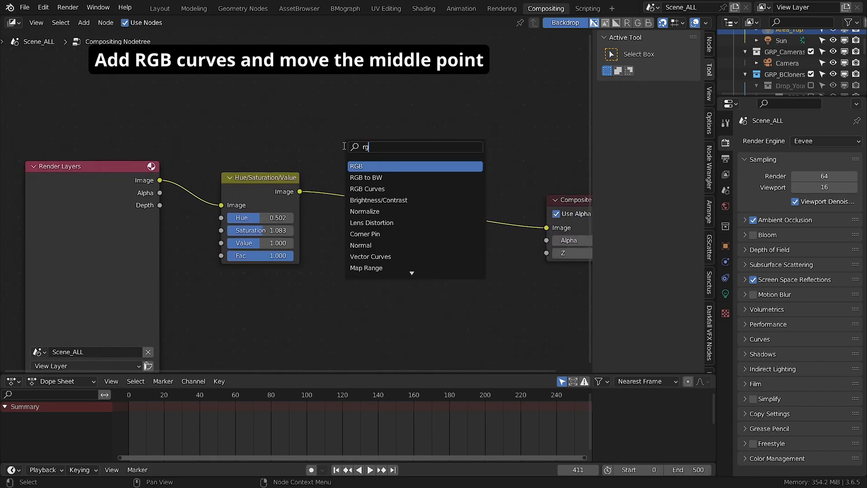
{"action": "left_click", "coordinate": [370, 189]}
{"action": "left_click", "coordinate": [370, 222]}
{"action": "middle_click_drag", "start_coordinate": [370, 222], "coordinate": [343, 172]}
Step: Shape the combined RGB curve with a middle point at 0.4, 0.4 and its upper end point pulled in to 0.9
{"action": "left_click", "coordinate": [373, 225]}
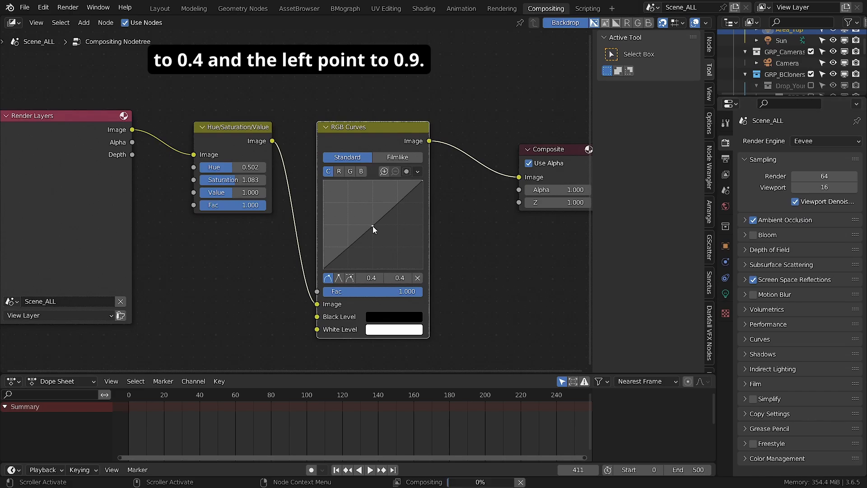
{"action": "left_click_drag", "start_coordinate": [422, 181], "coordinate": [416, 181]}
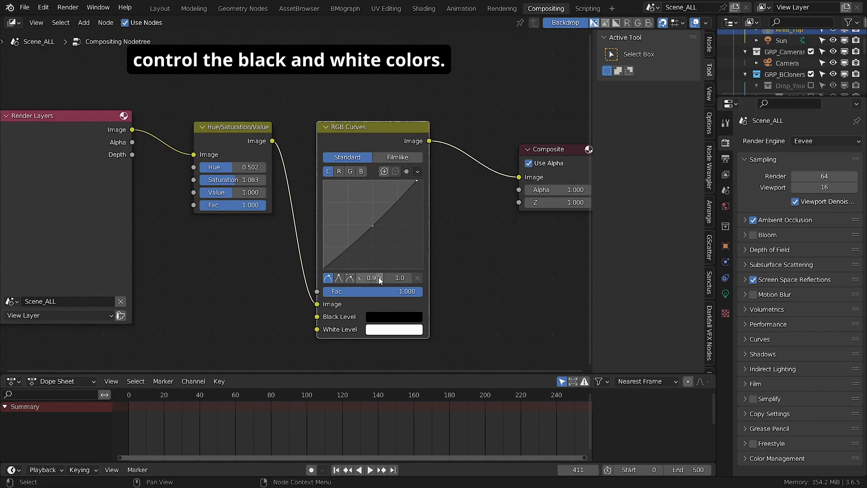
{"action": "left_click", "coordinate": [400, 278]}
{"action": "type", "text": "0"}
{"action": "scroll", "coordinate": [339, 214], "scroll_direction": "down", "scroll_amount": 2}
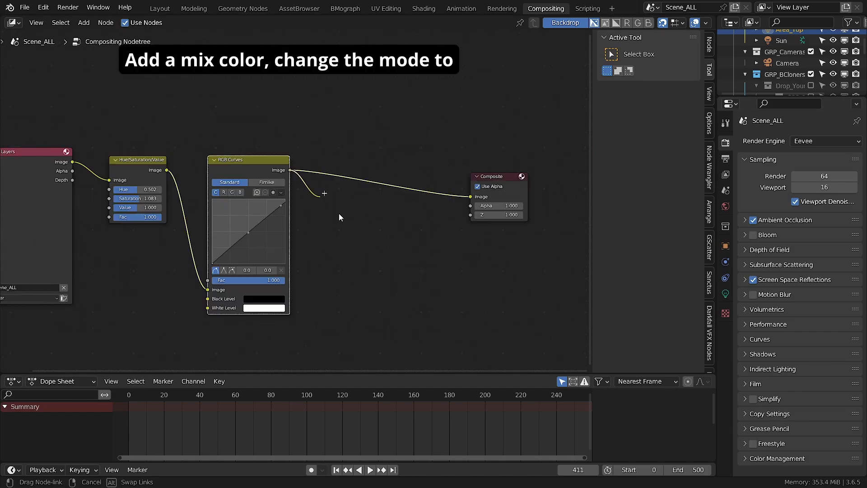
Step: Add a Mix node set to Multiply, with RGB Curves feeding its first Image input and its output connected to Composite
{"action": "key", "text": "shift+a"}
{"action": "type", "text": "mi"}
{"action": "key", "text": "Return"}
{"action": "left_click", "coordinate": [372, 251]}
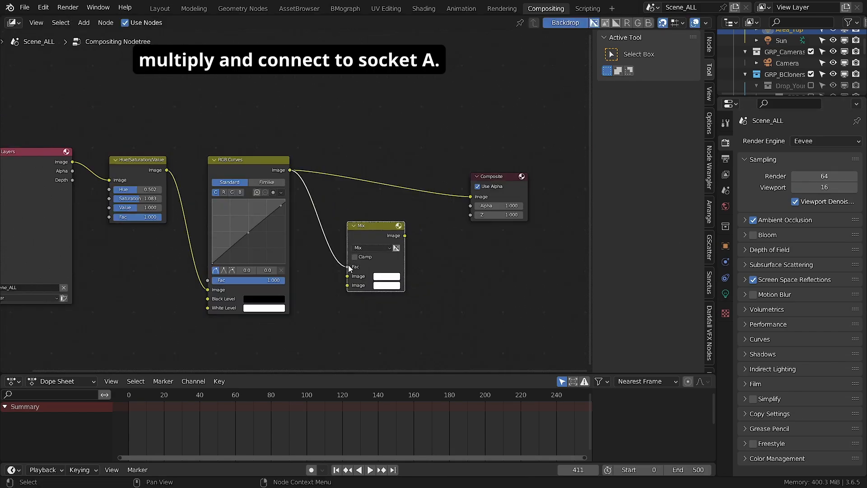
{"action": "left_click_drag", "start_coordinate": [290, 170], "coordinate": [347, 277]}
{"action": "left_click", "coordinate": [371, 248]}
{"action": "left_click", "coordinate": [365, 279]}
{"action": "left_click_drag", "start_coordinate": [470, 197], "coordinate": [392, 171]}
Step: Add an Ellipse Mask node below the RGB Curves node
{"action": "key", "text": "shift+a"}
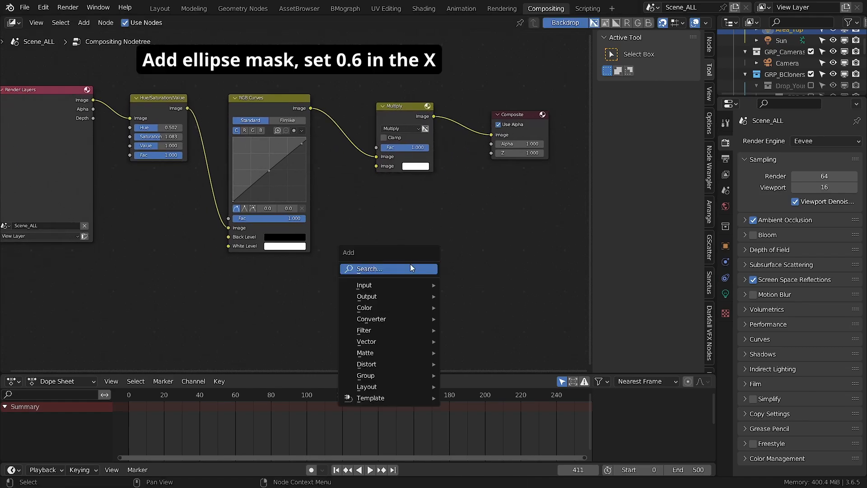
{"action": "type", "text": "ell"}
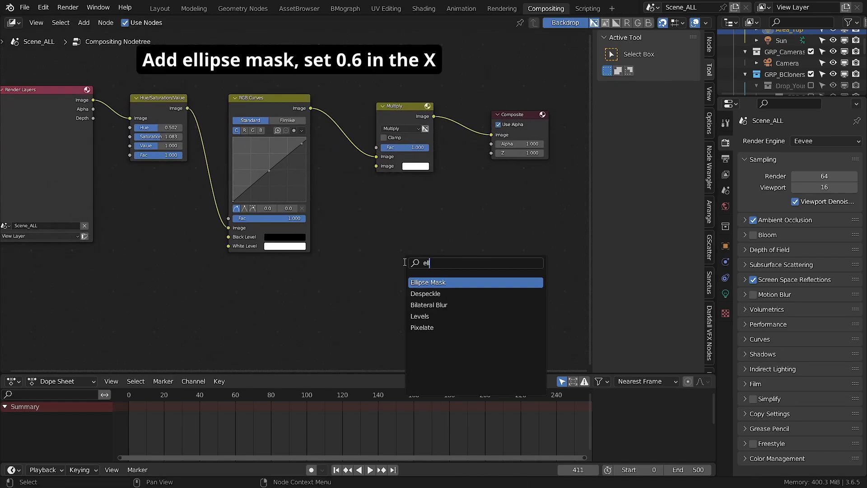
{"action": "key", "text": "Return"}
{"action": "left_click", "coordinate": [199, 301]}
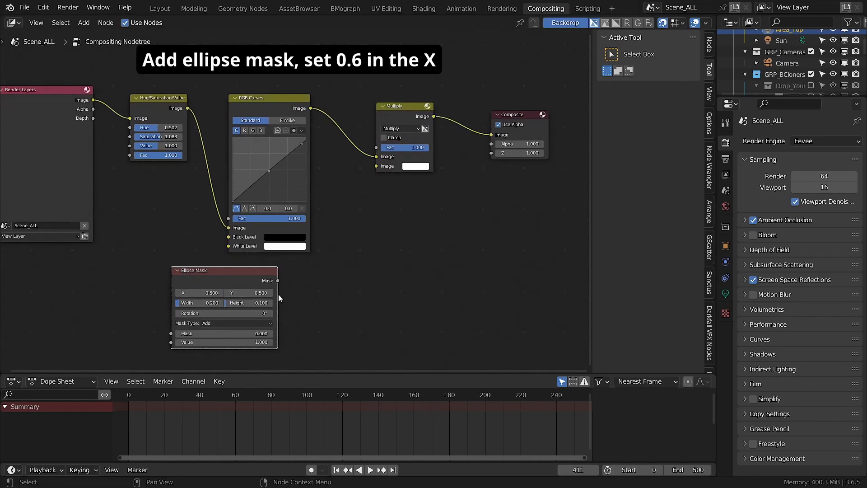
Step: Set the Ellipse Mask node's X to 0.6 and Y to 0.45
{"action": "scroll", "coordinate": [272, 296], "scroll_direction": "up", "scroll_amount": 2}
{"action": "left_click", "coordinate": [196, 287]}
{"action": "type", "text": "0.6"}
{"action": "key", "text": "Return"}
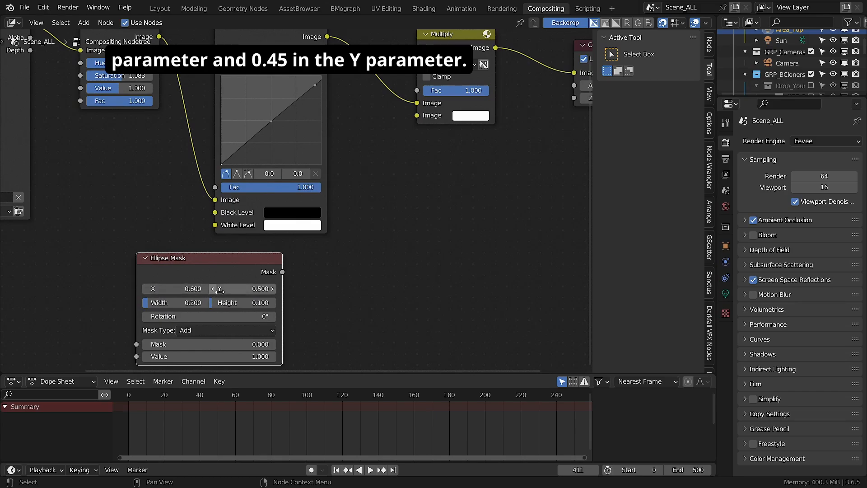
{"action": "left_click", "coordinate": [241, 289]}
{"action": "type", "text": "0.45"}
{"action": "key", "text": "Return"}
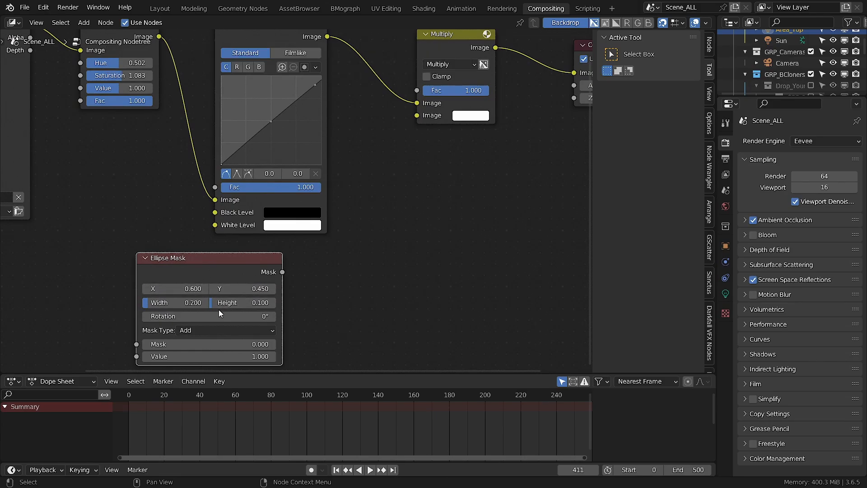
Step: Set the Ellipse Mask node's Width to 0.72 and Height to 0.7
{"action": "left_click", "coordinate": [181, 302]}
{"action": "type", "text": "0"}
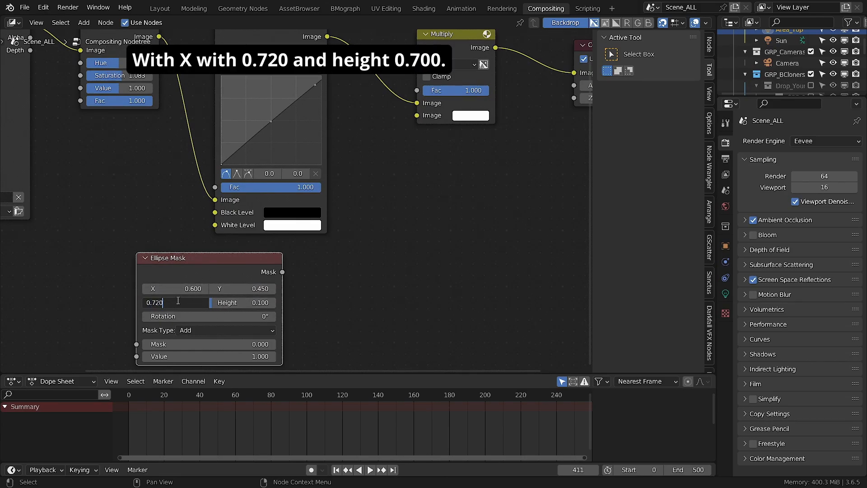
{"action": "key", "text": "Tab"}
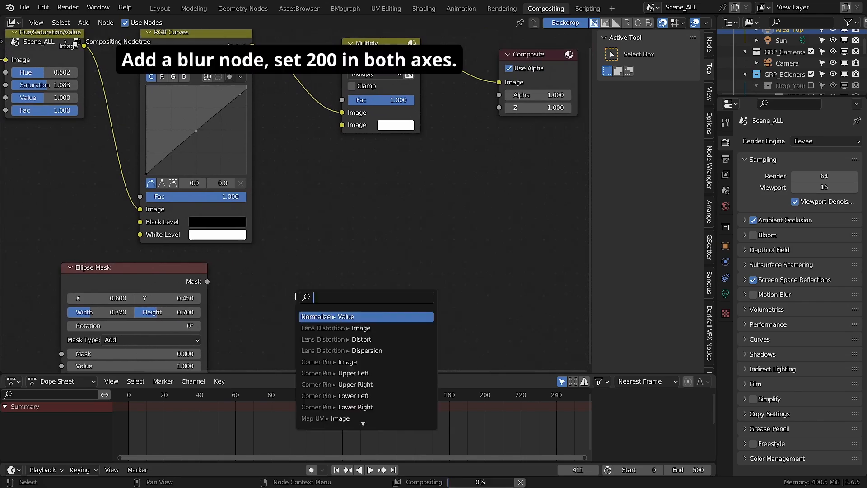
Step: Add a Blur node fed by the Ellipse Mask's Mask output, with X and Y sizes of 200
{"action": "type", "text": "blur"}
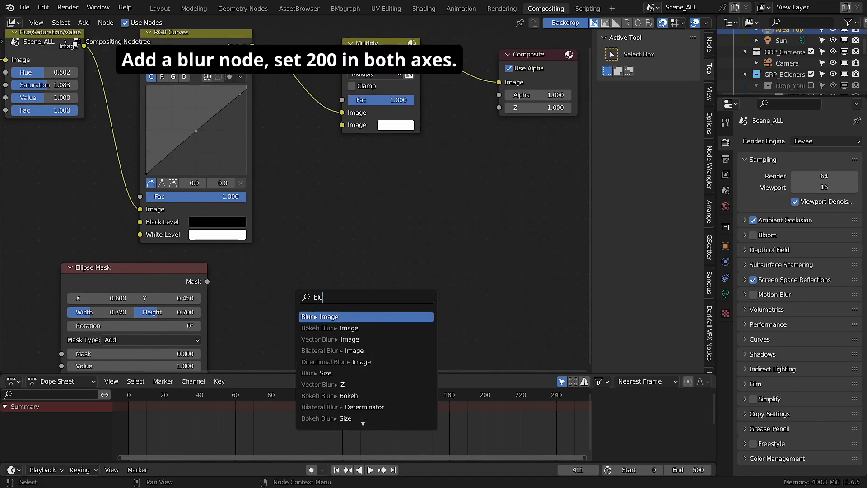
{"action": "key", "text": "Return"}
{"action": "left_click_drag", "start_coordinate": [322, 295], "coordinate": [322, 305]}
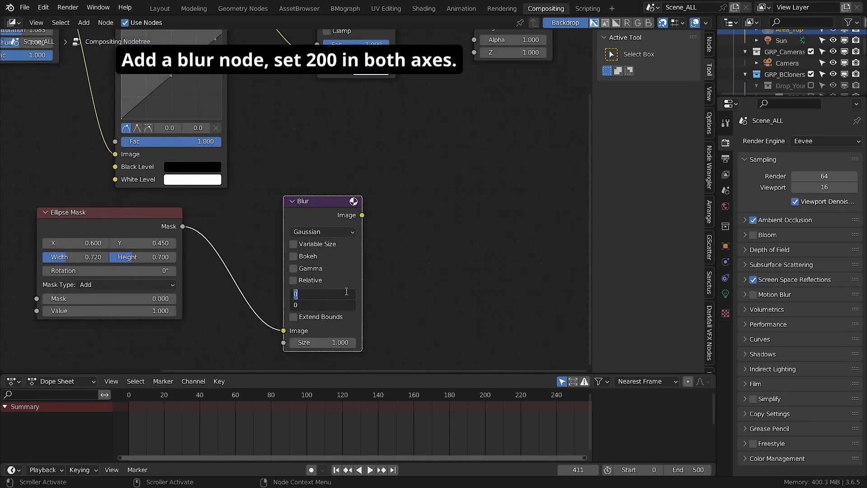
{"action": "type", "text": "200"}
{"action": "key", "text": "Return"}
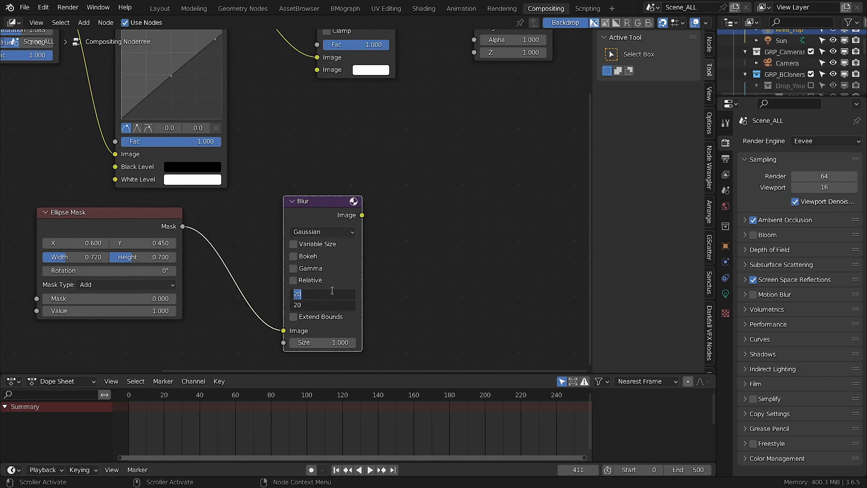
Step: Connect the Blur output to the Multiply node's second Image input and set the Multiply Fac to 0.593
{"action": "scroll", "coordinate": [430, 300], "scroll_direction": "down", "scroll_amount": 2}
{"action": "left_click_drag", "start_coordinate": [367, 267], "coordinate": [376, 251]}
{"action": "left_click_drag", "start_coordinate": [337, 179], "coordinate": [338, 178]}
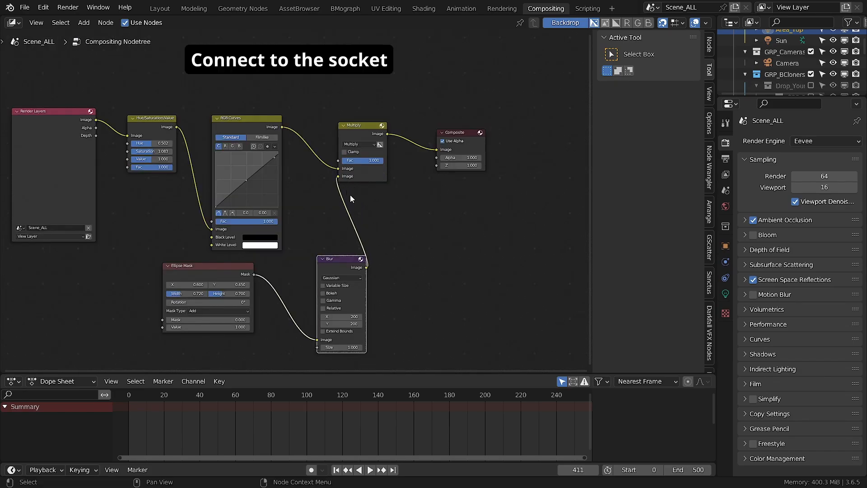
{"action": "scroll", "coordinate": [351, 194], "scroll_direction": "up", "scroll_amount": 1}
{"action": "left_click", "coordinate": [366, 155]}
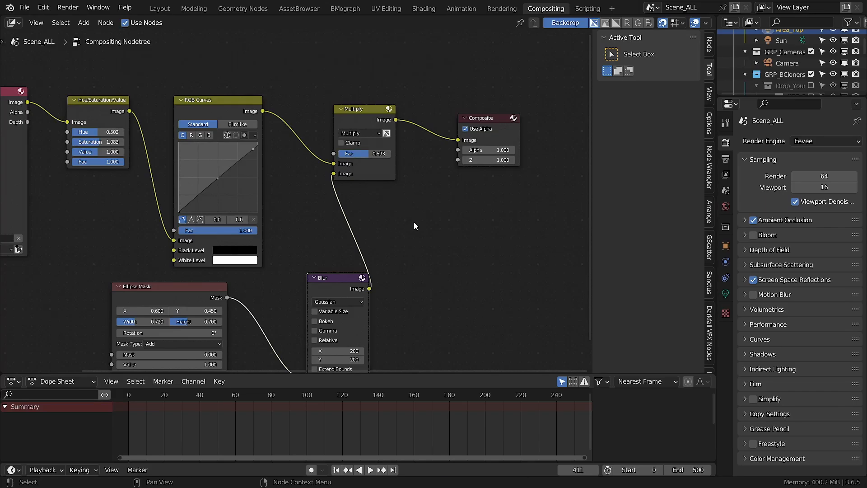
Step: Rearrange the node tree by moving Composite away from Multiply and shifting the Ellipse Mask and Blur nodes back under RGB Curves
{"action": "scroll", "coordinate": [420, 230], "scroll_direction": "down", "scroll_amount": 1}
{"action": "middle_click_drag", "start_coordinate": [447, 219], "coordinate": [345, 274]}
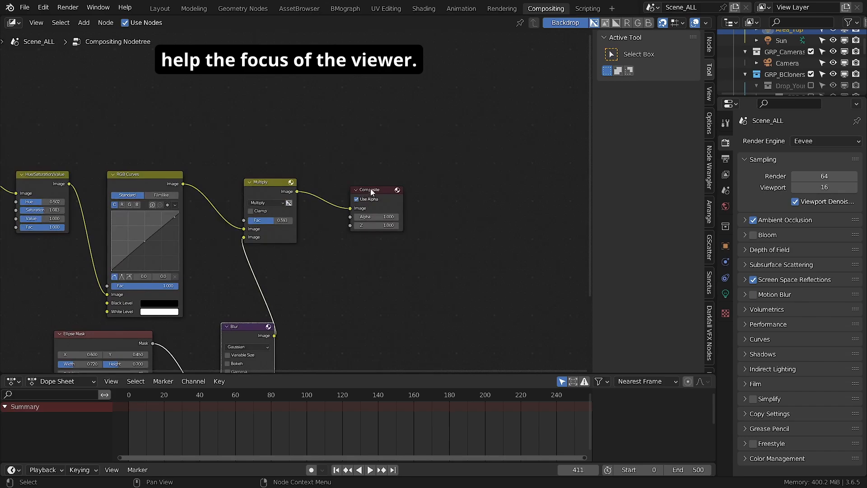
{"action": "left_click_drag", "start_coordinate": [371, 189], "coordinate": [495, 190]}
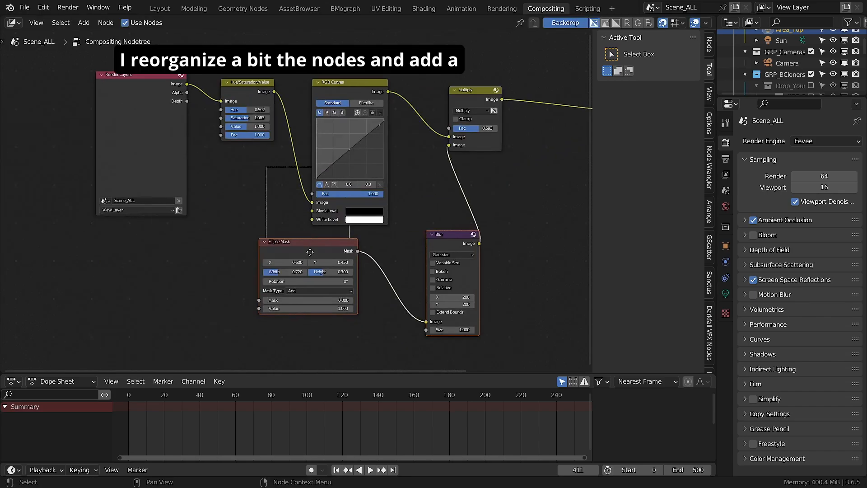
{"action": "left_click_drag", "start_coordinate": [305, 251], "coordinate": [223, 260]}
{"action": "left_click_drag", "start_coordinate": [219, 260], "coordinate": [142, 253]}
Step: Insert a Lens Distortion node between Multiply and Composite with Dispersion set to 0.04
{"action": "middle_click_drag", "start_coordinate": [583, 162], "coordinate": [389, 250]}
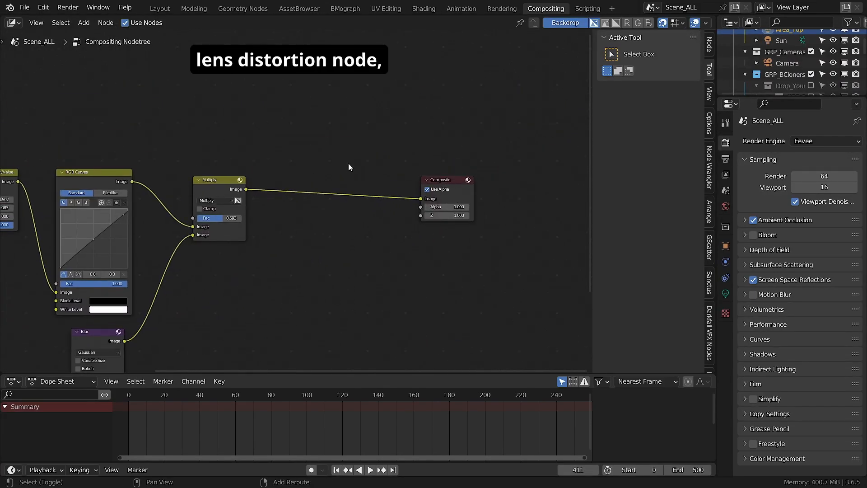
{"action": "key", "text": "shift+a"}
{"action": "left_click", "coordinate": [349, 163]}
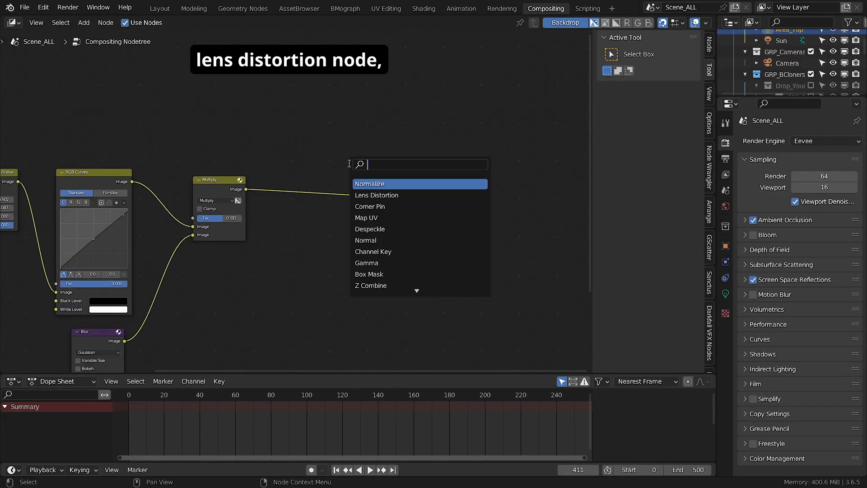
{"action": "type", "text": "len"}
{"action": "key", "text": "Return"}
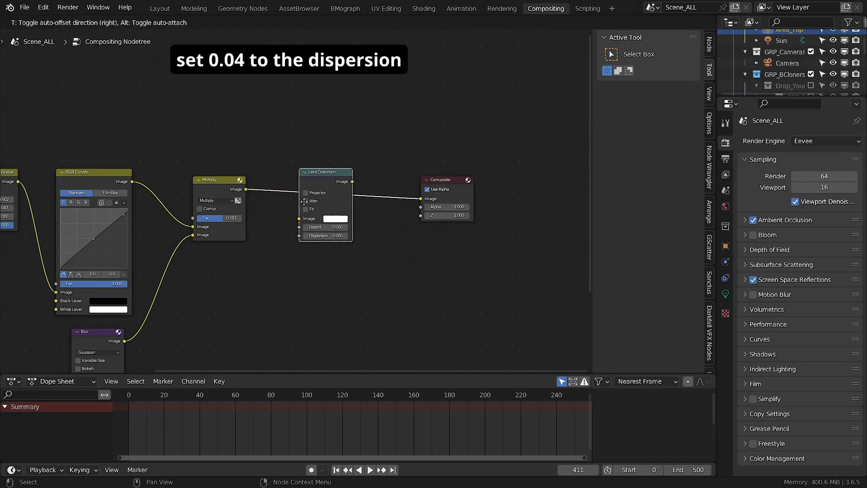
{"action": "left_click", "coordinate": [336, 205]}
{"action": "scroll", "coordinate": [354, 208], "scroll_direction": "up", "scroll_amount": 2}
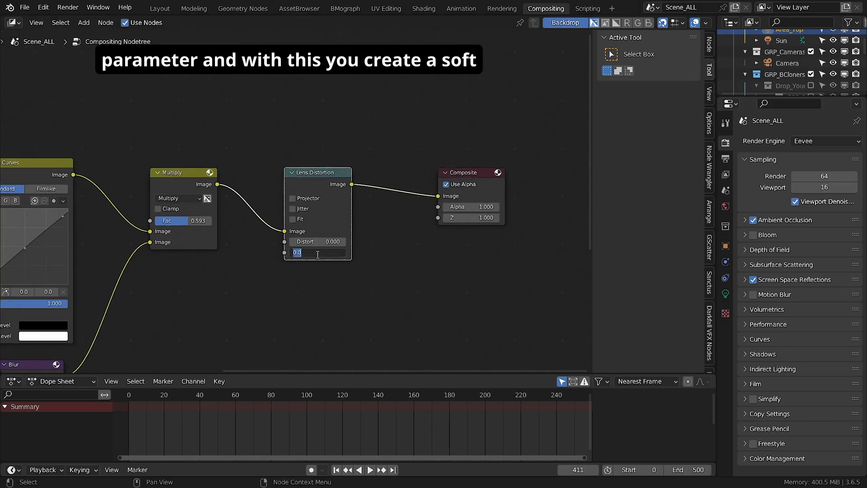
{"action": "type", "text": "0.04"}
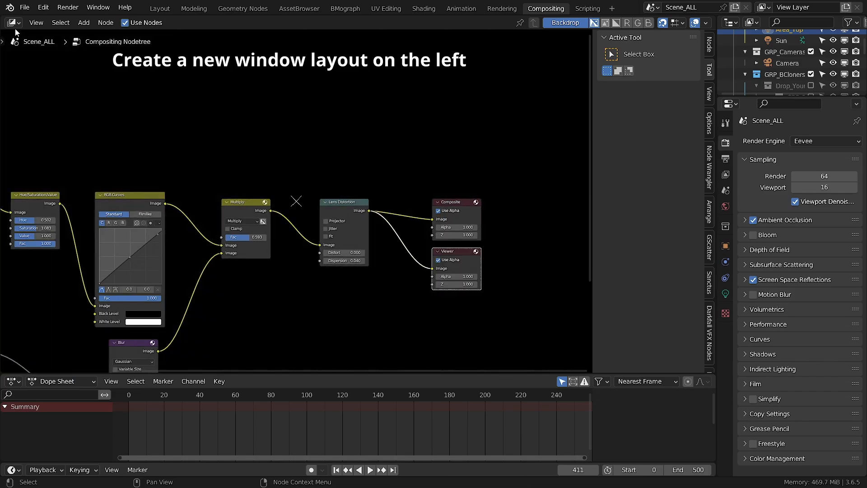
Step: Split the compositor area and turn the new area into a 3D Viewport looking through the camera
{"action": "left_click_drag", "start_coordinate": [2, 20], "coordinate": [268, 113]}
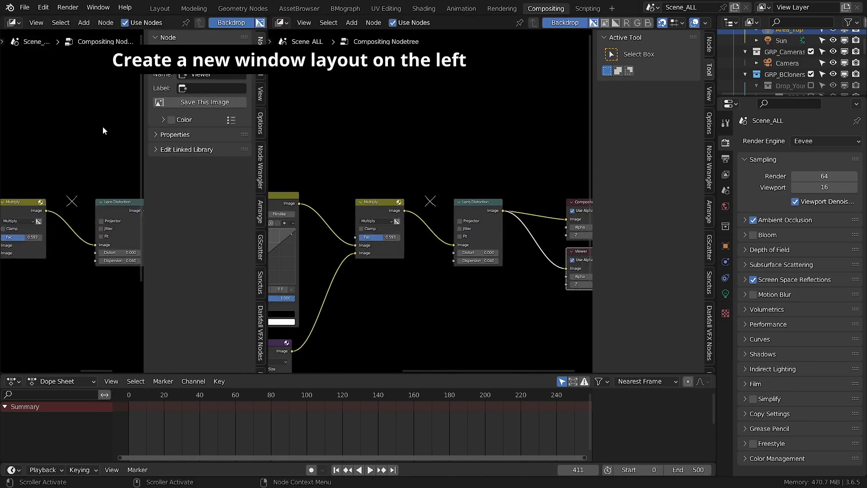
{"action": "key", "text": "n"}
{"action": "left_click", "coordinate": [13, 23]}
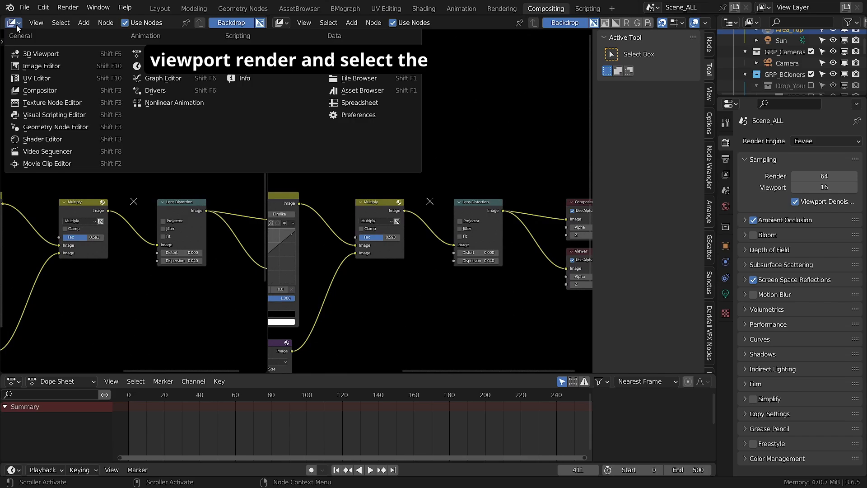
{"action": "left_click", "coordinate": [32, 53]}
{"action": "scroll", "coordinate": [134, 118], "scroll_direction": "down", "scroll_amount": 2}
{"action": "key", "text": "KP_0"}
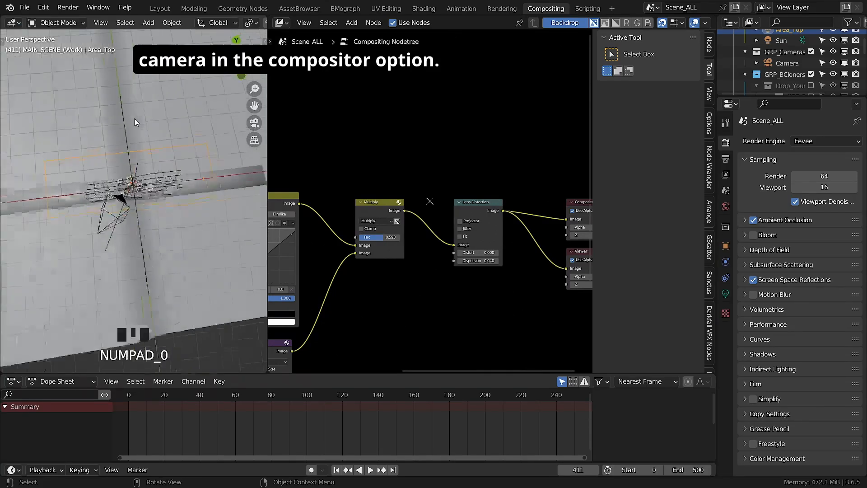
{"action": "scroll", "coordinate": [243, 26], "scroll_direction": "down", "scroll_amount": 5}
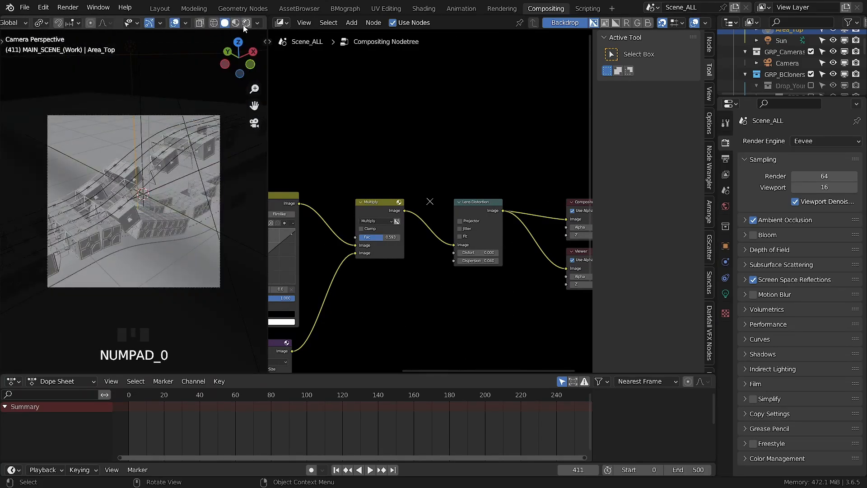
Step: Switch the new viewport to Rendered shading and set its Compositor option to Camera
{"action": "left_click", "coordinate": [246, 23]}
{"action": "left_click", "coordinate": [256, 23]}
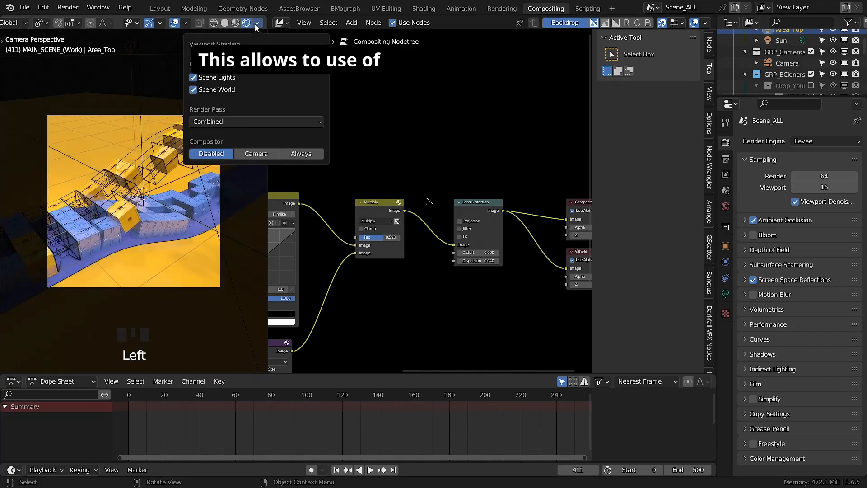
{"action": "left_click", "coordinate": [254, 153]}
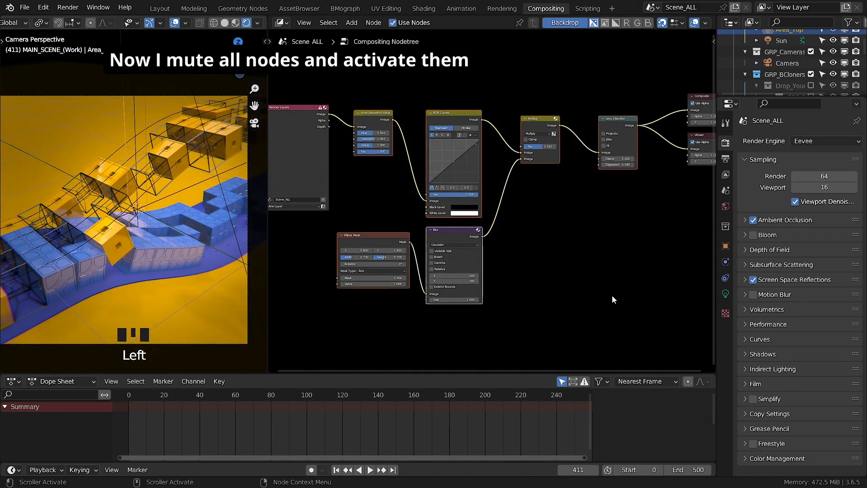
Step: Mute the color-correction, mask and lens nodes and reactivate them one by one to compare their effect in the viewport
{"action": "scroll", "coordinate": [498, 117], "scroll_direction": "up", "scroll_amount": 4}
{"action": "left_click", "coordinate": [595, 184]}
{"action": "key", "text": "m"}
{"action": "middle_click_drag", "start_coordinate": [596, 185], "coordinate": [444, 147]}
{"action": "left_click", "coordinate": [444, 147]}
{"action": "key", "text": "m"}
{"action": "left_click", "coordinate": [591, 145]}
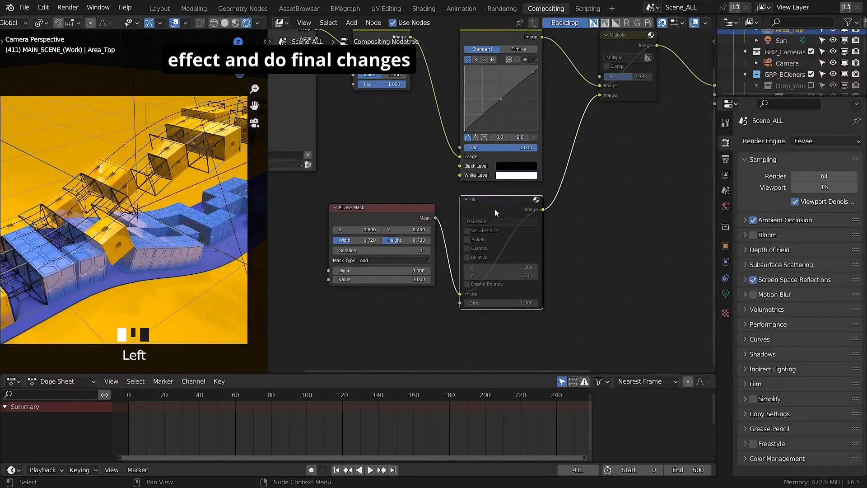
{"action": "key", "text": "m"}
{"action": "scroll", "coordinate": [632, 234], "scroll_direction": "up", "scroll_amount": 2}
Step: Set the Multiply node's Fac to 0.4 and toggle its muting to compare the vignette
{"action": "left_click_drag", "start_coordinate": [548, 197], "coordinate": [511, 197]}
{"action": "key", "text": "m"}
{"action": "key", "text": "m"}
{"action": "left_click", "coordinate": [529, 197]}
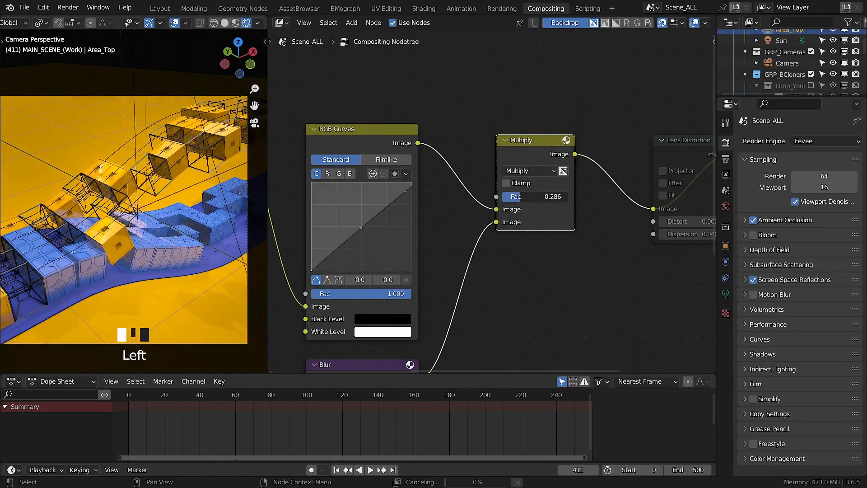
{"action": "type", "text": "0.5"}
{"action": "key", "text": "Return"}
{"action": "key", "text": "m"}
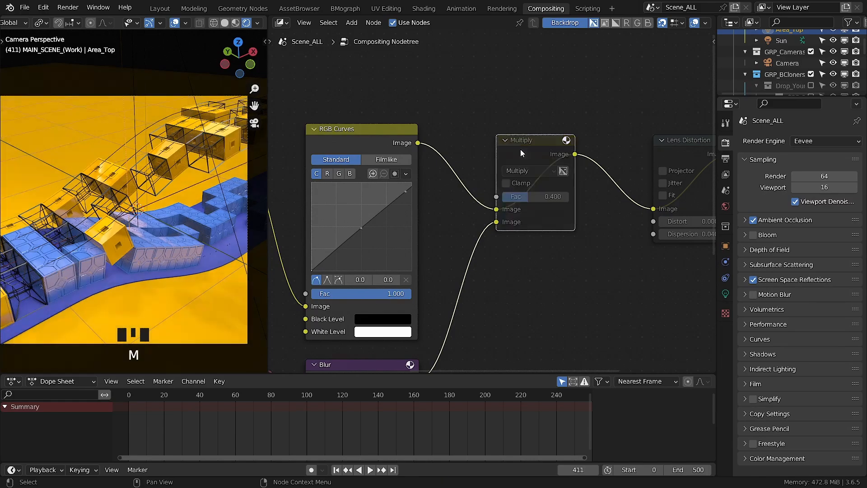
{"action": "key", "text": "m"}
{"action": "key", "text": "m"}
{"action": "key", "text": "m"}
{"action": "key", "text": "m"}
{"action": "key", "text": "m"}
Step: Lower the Multiply node's Fac to 0.267 and check the vignette by muting and unmuting the node
{"action": "left_click", "coordinate": [534, 194]}
{"action": "type", "text": "0.3"}
{"action": "key", "text": "Return"}
{"action": "left_click", "coordinate": [543, 145]}
{"action": "key", "text": "m"}
{"action": "key", "text": "m"}
{"action": "left_click_drag", "start_coordinate": [544, 196], "coordinate": [541, 196]}
{"action": "key", "text": "m"}
{"action": "key", "text": "m"}
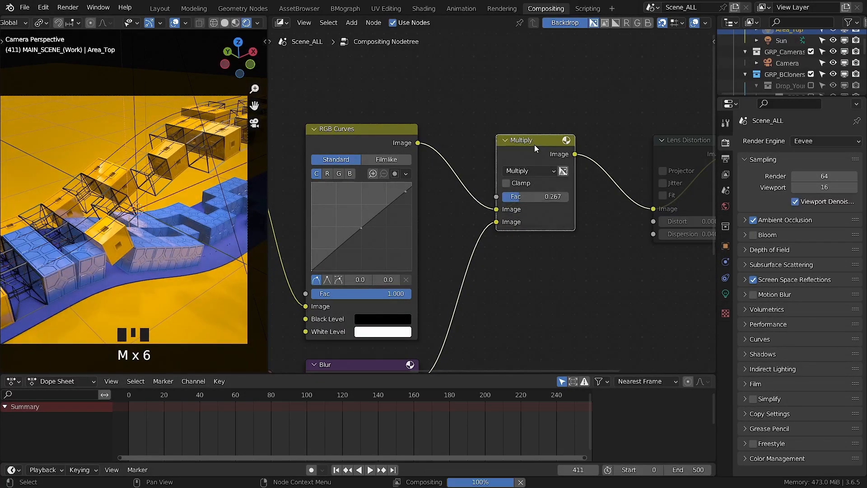
Step: Reactivate the Lens Distortion node, toggling its muting to compare the dispersion effect
{"action": "middle_click_drag", "start_coordinate": [668, 147], "coordinate": [511, 148]}
{"action": "scroll", "coordinate": [511, 149], "scroll_direction": "down", "scroll_amount": 2}
{"action": "left_click", "coordinate": [511, 150]}
{"action": "key", "text": "m"}
{"action": "key", "text": "m"}
{"action": "key", "text": "m"}
{"action": "left_click", "coordinate": [585, 113]}
{"action": "middle_click_drag", "start_coordinate": [585, 113], "coordinate": [477, 112]}
{"action": "scroll", "coordinate": [476, 113], "scroll_direction": "down", "scroll_amount": 8}
{"action": "middle_click_drag", "start_coordinate": [401, 112], "coordinate": [561, 124]}
Step: Disable the viewport's compositor and set it back to Camera to compare the image with and without compositing
{"action": "left_click", "coordinate": [258, 22]}
{"action": "left_click", "coordinate": [211, 154]}
{"action": "left_click", "coordinate": [239, 153]}
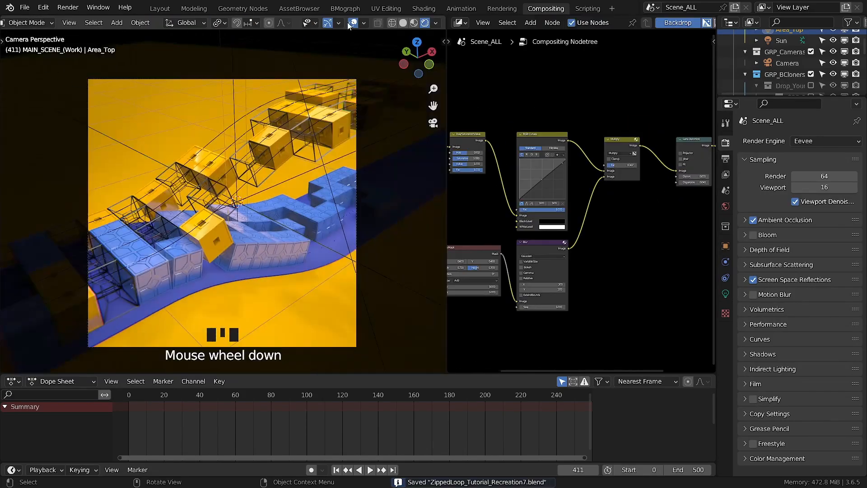
Step: Hide the viewport overlays, then play and scrub the animation to examine the composited result in motion
{"action": "left_click", "coordinate": [352, 22]}
{"action": "middle_click_drag", "start_coordinate": [348, 136], "coordinate": [289, 195], "text": "shift"}
{"action": "left_click_drag", "start_coordinate": [132, 394], "coordinate": [180, 395]}
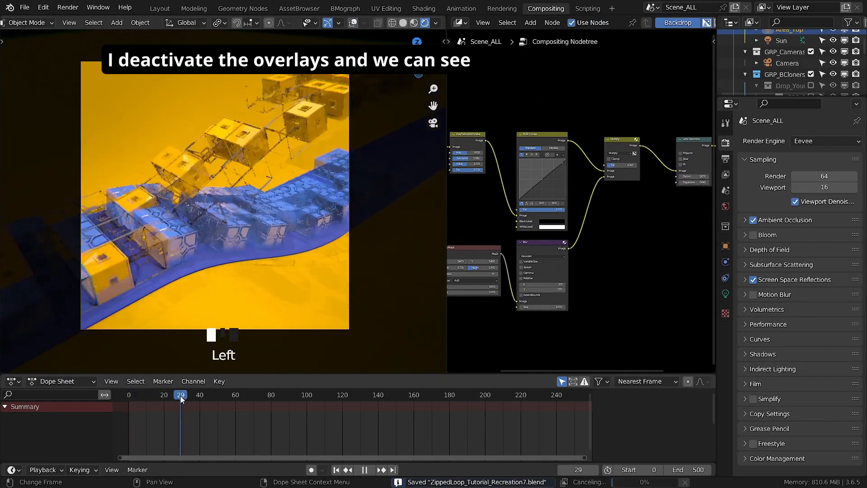
{"action": "key", "text": "space"}
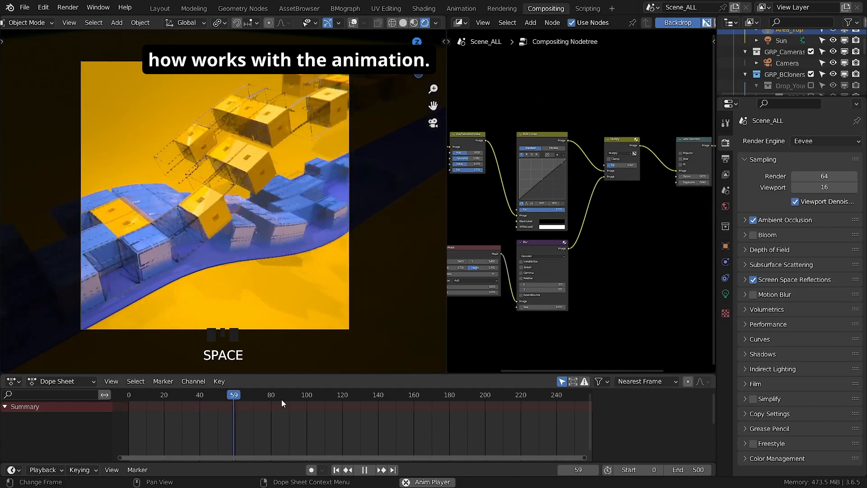
{"action": "key", "text": "space"}
{"action": "left_click_drag", "start_coordinate": [281, 395], "coordinate": [291, 395]}
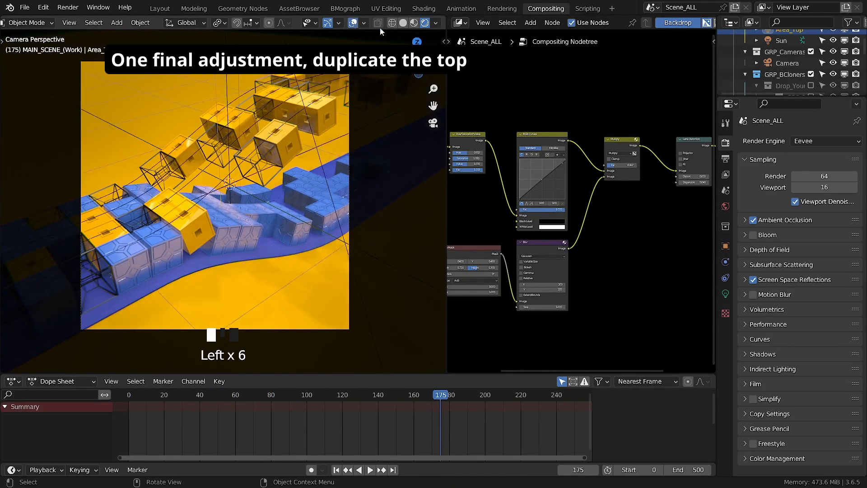
Step: Duplicate the top area light in Solid shading and scale the copy down
{"action": "left_click", "coordinate": [403, 23]}
{"action": "mouse_move", "coordinate": [289, 181]}
{"action": "middle_mouse_down"}
{"action": "mouse_move", "coordinate": [265, 200]}
{"action": "mouse_move", "coordinate": [210, 192]}
{"action": "middle_mouse_up"}
{"action": "scroll", "coordinate": [294, 206], "scroll_direction": "down", "scroll_amount": 5}
{"action": "key", "text": "shift+d"}
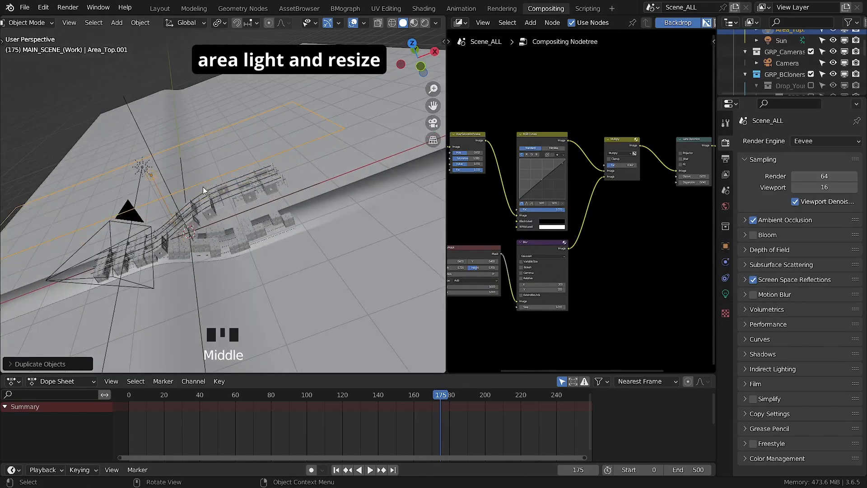
{"action": "key", "text": "g"}
{"action": "left_click", "coordinate": [229, 243]}
{"action": "middle_click_drag", "start_coordinate": [229, 243], "coordinate": [173, 189]}
{"action": "key", "text": "s"}
{"action": "left_click", "coordinate": [226, 213]}
Step: Activate the Move tool and place the duplicated area light over the right side of the lower row of cubes
{"action": "key", "text": "q"}
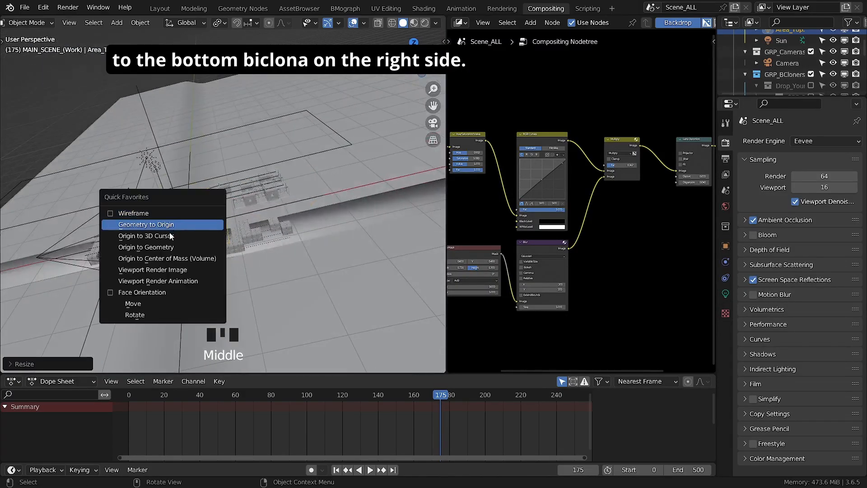
{"action": "left_click", "coordinate": [171, 302]}
{"action": "scroll", "coordinate": [199, 226], "scroll_direction": "up", "scroll_amount": 2}
{"action": "left_click_drag", "start_coordinate": [223, 207], "coordinate": [316, 198]}
{"action": "middle_click_drag", "start_coordinate": [233, 216], "coordinate": [238, 187]}
{"action": "left_click_drag", "start_coordinate": [235, 169], "coordinate": [238, 179]}
{"action": "middle_click_drag", "start_coordinate": [248, 200], "coordinate": [263, 237]}
Step: Reduce the duplicated area light's power to 13.5 W in the rendered camera view and shift the light slightly
{"action": "left_click", "coordinate": [425, 24]}
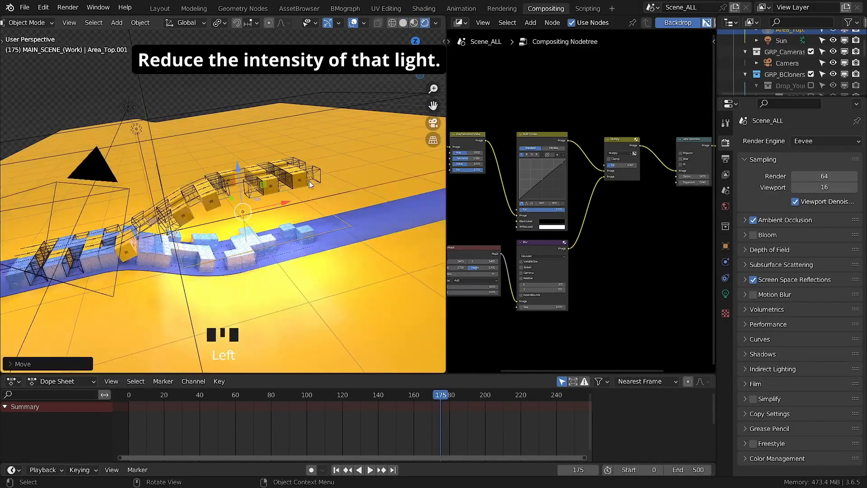
{"action": "key", "text": "KP_0"}
{"action": "scroll", "coordinate": [257, 237], "scroll_direction": "up", "scroll_amount": 2}
{"action": "left_click", "coordinate": [726, 293]}
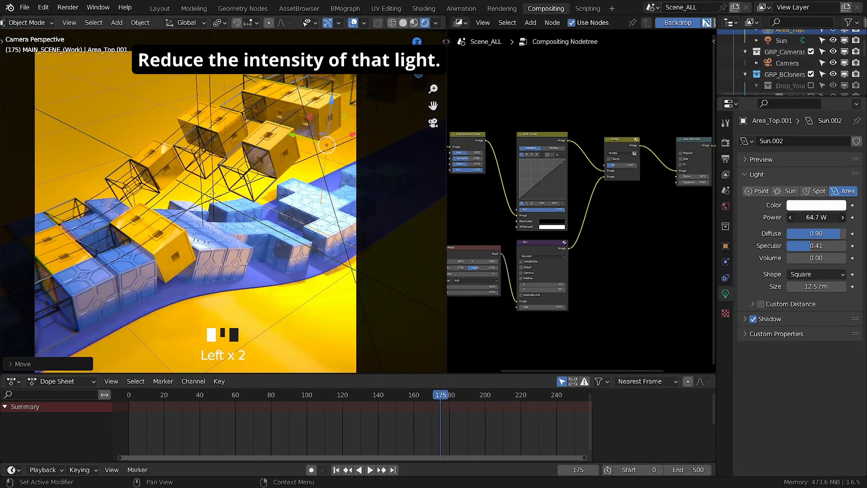
{"action": "left_click_drag", "start_coordinate": [817, 217], "coordinate": [793, 217]}
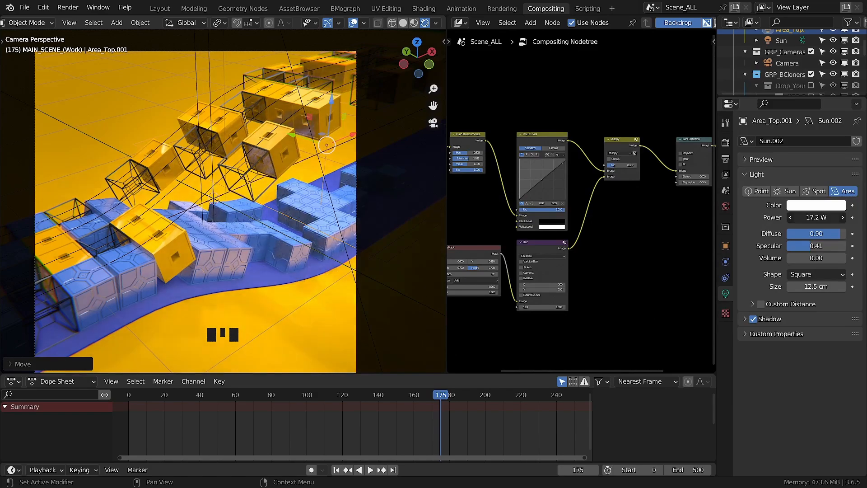
{"action": "scroll", "coordinate": [295, 245], "scroll_direction": "down", "scroll_amount": 2}
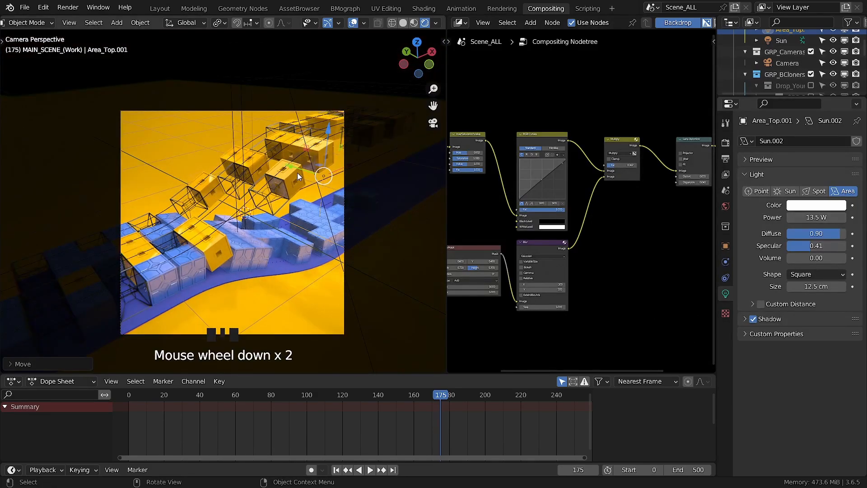
{"action": "left_click_drag", "start_coordinate": [297, 173], "coordinate": [274, 162]}
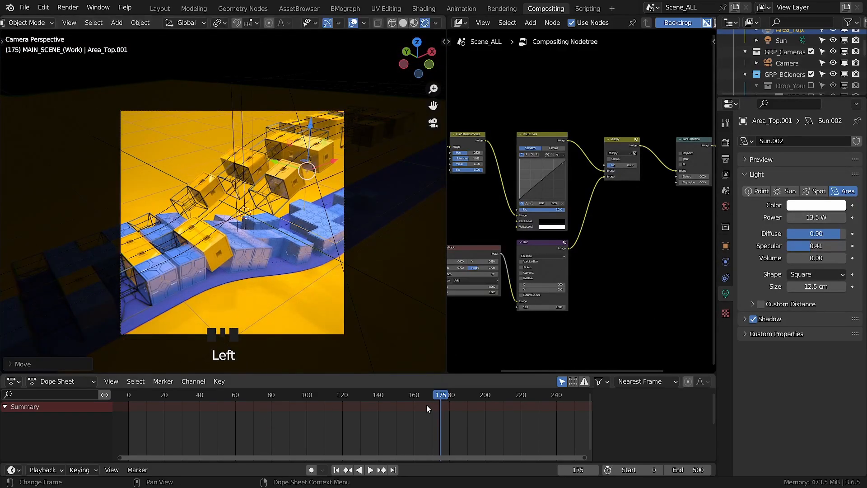
Step: Disable shadows for the duplicated area light, and scrub the animation to frame 74 with the viewport overlays hidden to check the lighting
{"action": "left_click_drag", "start_coordinate": [467, 397], "coordinate": [476, 397]}
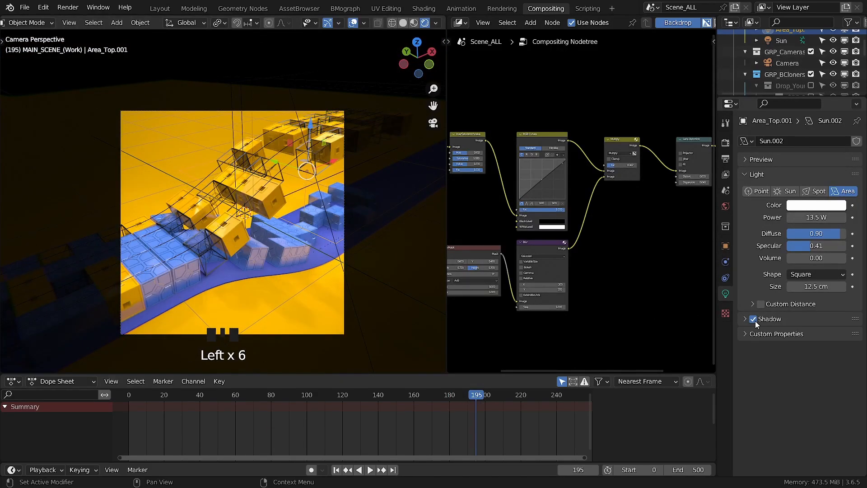
{"action": "left_click", "coordinate": [755, 320]}
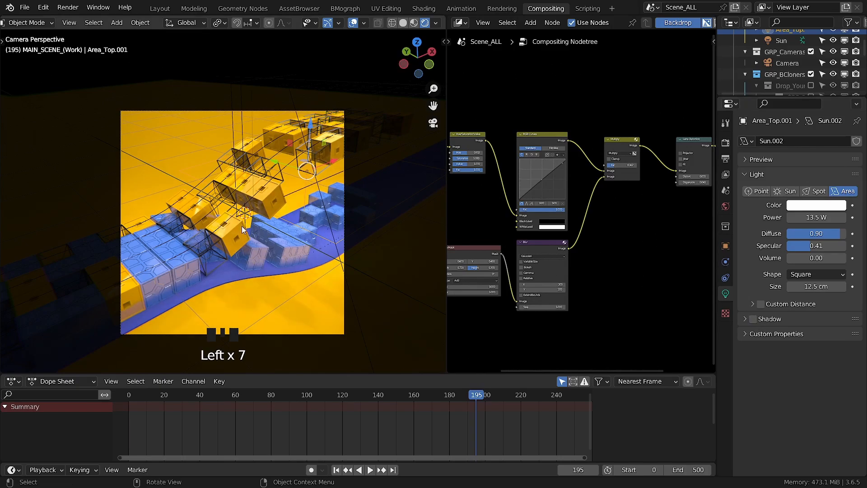
{"action": "left_click", "coordinate": [353, 23]}
{"action": "middle_click_drag", "start_coordinate": [254, 221], "coordinate": [228, 243], "text": "shift"}
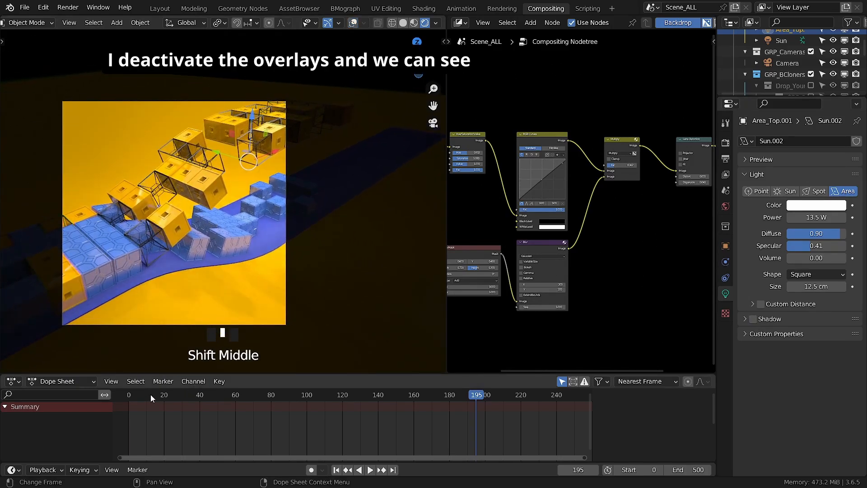
{"action": "left_click_drag", "start_coordinate": [151, 394], "coordinate": [261, 398]}
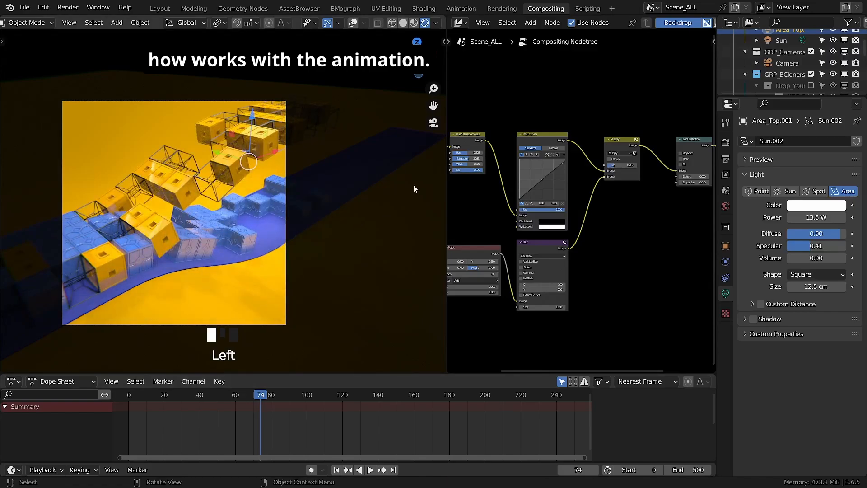
Step: Enlarge the Outliner in height and width, and collapse all the collections inside MAIN_SCENE_(Work)
{"action": "left_click_drag", "start_coordinate": [447, 107], "coordinate": [363, 109]}
{"action": "scroll", "coordinate": [310, 198], "scroll_direction": "up", "scroll_amount": 1}
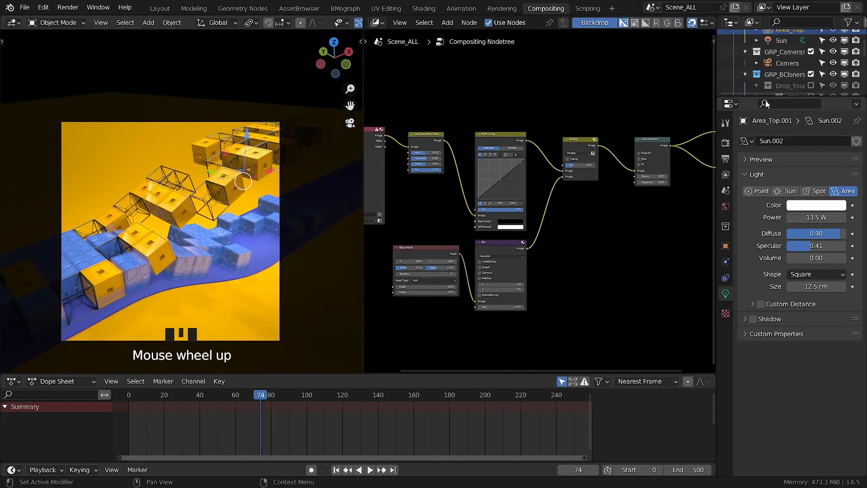
{"action": "left_click_drag", "start_coordinate": [767, 97], "coordinate": [766, 297]}
{"action": "left_click_drag", "start_coordinate": [715, 111], "coordinate": [632, 136]}
{"action": "left_click", "coordinate": [641, 70]}
{"action": "left_click", "coordinate": [641, 81]}
{"action": "left_click", "coordinate": [641, 93]}
{"action": "left_click", "coordinate": [641, 104]}
{"action": "left_click", "coordinate": [640, 115]}
{"action": "left_click", "coordinate": [641, 126]}
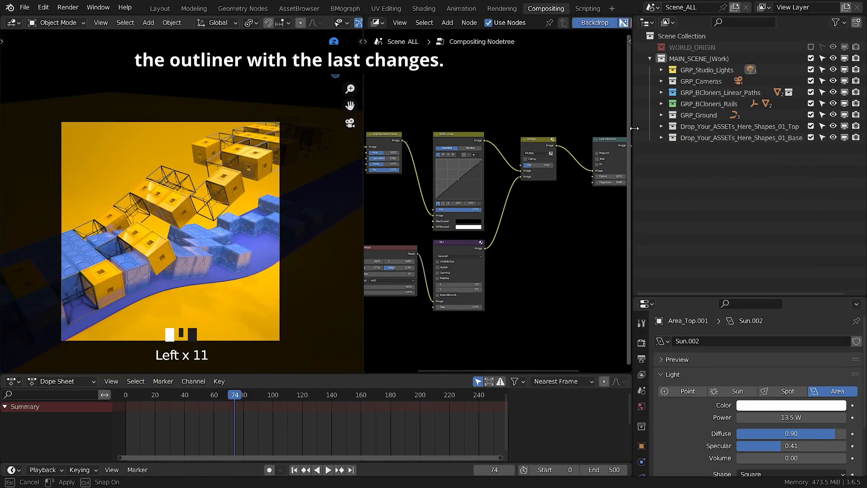
{"action": "left_click", "coordinate": [661, 137]}
Step: Rename the GN_Spline_Ground.001 object in the GRP_Ground collection as GN_Spline_Ground_02, leaving the collection collapsed
{"action": "left_click", "coordinate": [661, 115]}
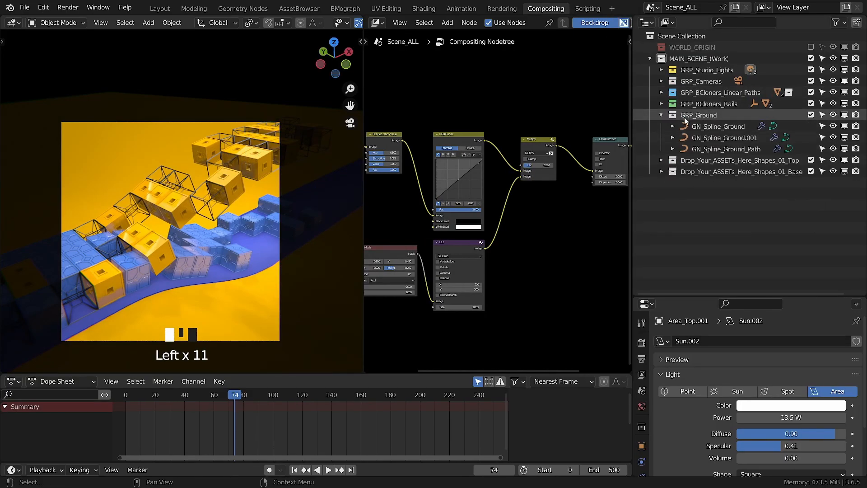
{"action": "double_click", "coordinate": [742, 136]}
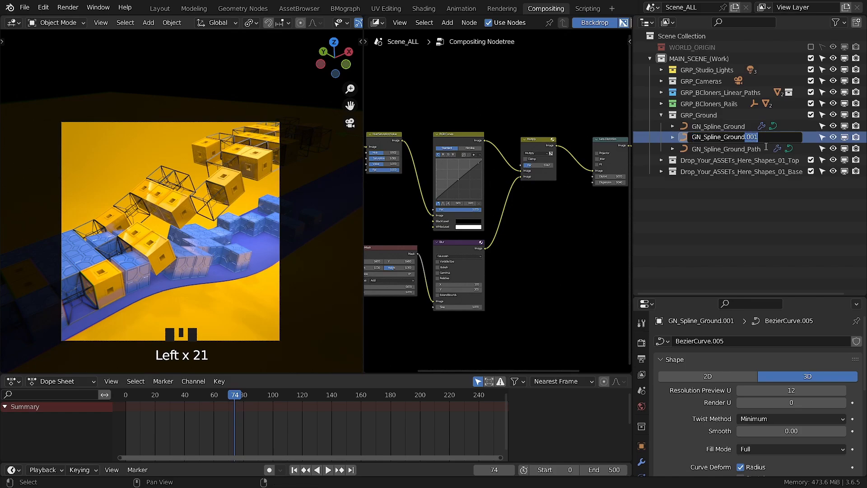
{"action": "type", "text": "GN_Spline_Ground_02"}
{"action": "key", "text": "Return"}
{"action": "left_click", "coordinate": [661, 115]}
Step: Rename the Area_Top.001 light in the GRP_Studio_Lights collection as Area_Top_Right, leaving the collection collapsed
{"action": "left_click", "coordinate": [662, 70]}
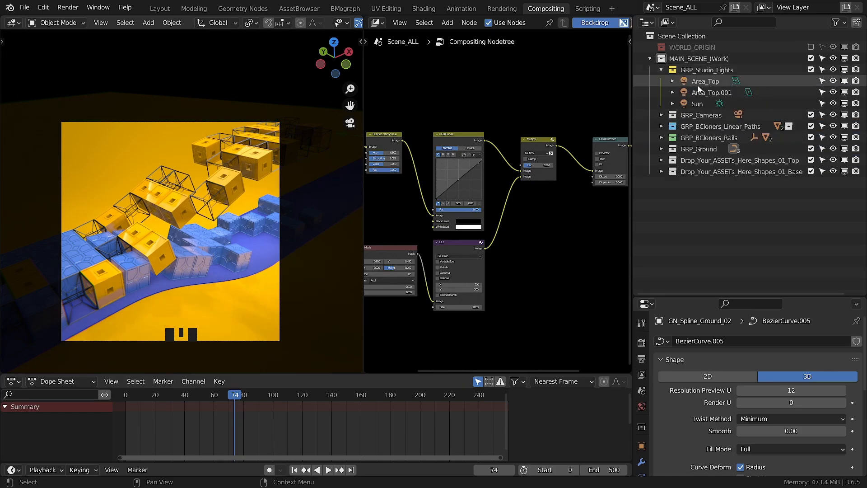
{"action": "double_click", "coordinate": [712, 92]}
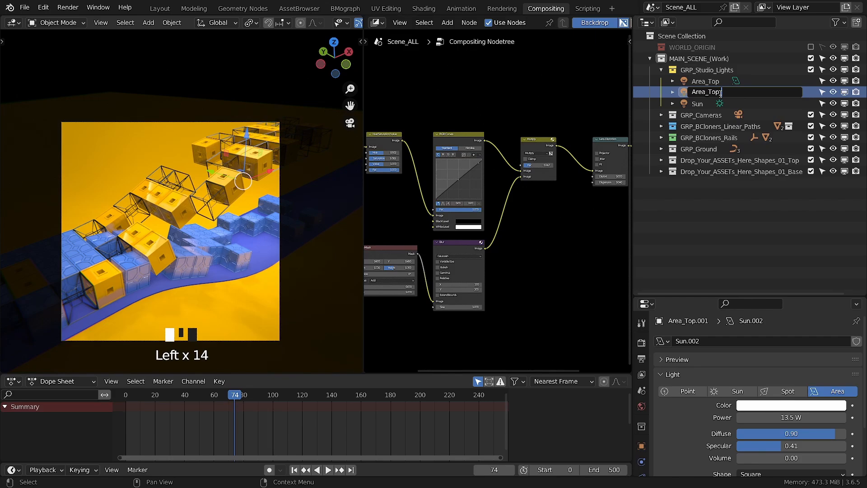
{"action": "key", "text": "Return"}
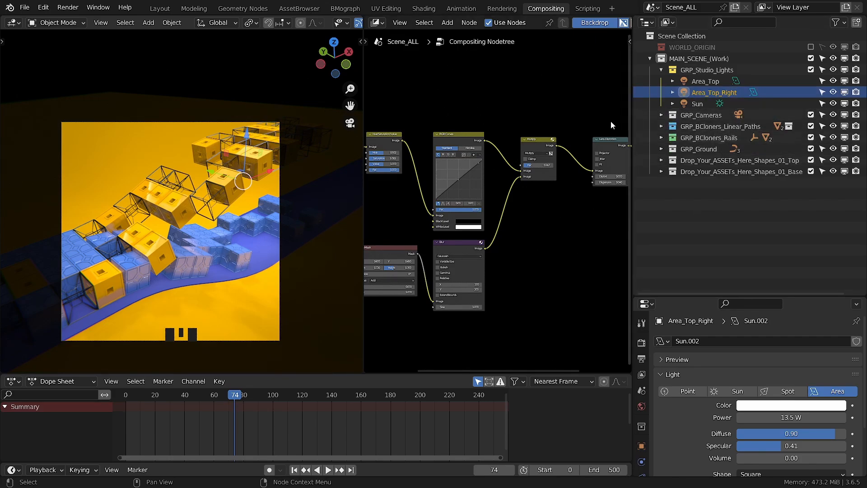
{"action": "left_click", "coordinate": [711, 226]}
{"action": "left_click", "coordinate": [661, 70]}
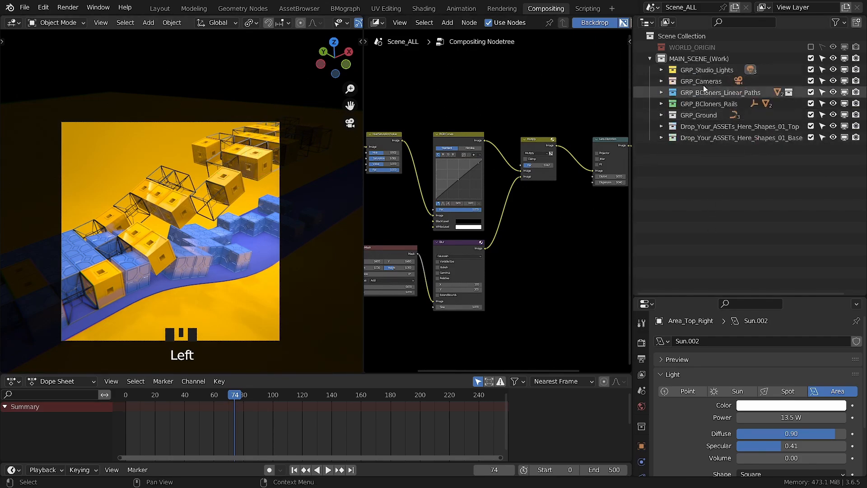
Step: Save the project as a new file named ZippedLoop_Tutorial_Recreation_FINAL.blend in the ZippedLoop_Tutorial_Recreation folder
{"action": "left_click", "coordinate": [25, 7]}
{"action": "left_click", "coordinate": [28, 81]}
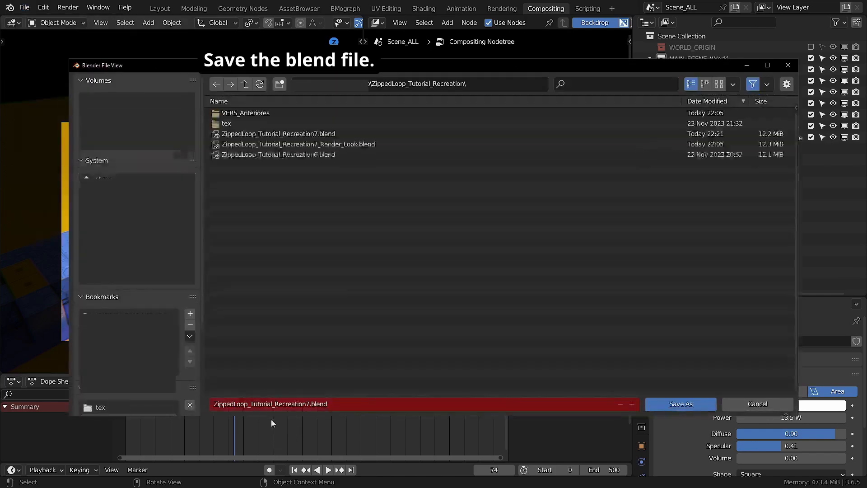
{"action": "left_click", "coordinate": [308, 404]}
{"action": "left_click", "coordinate": [308, 404]}
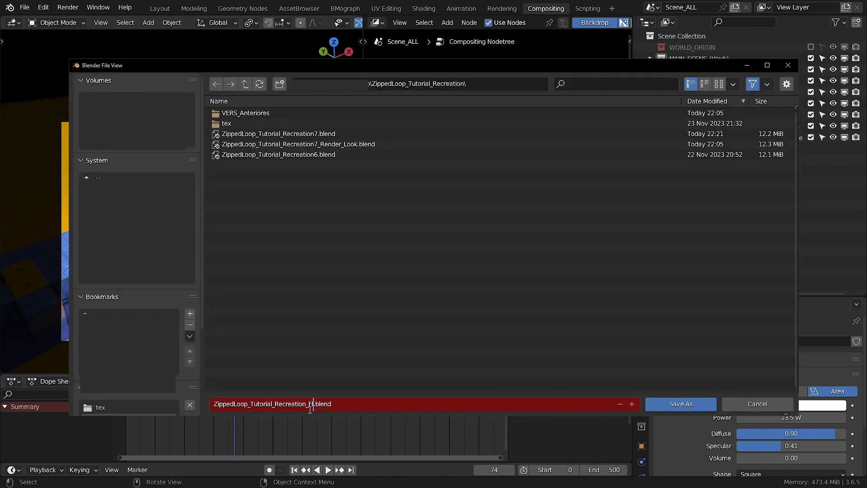
{"action": "type", "text": "_FINAL"}
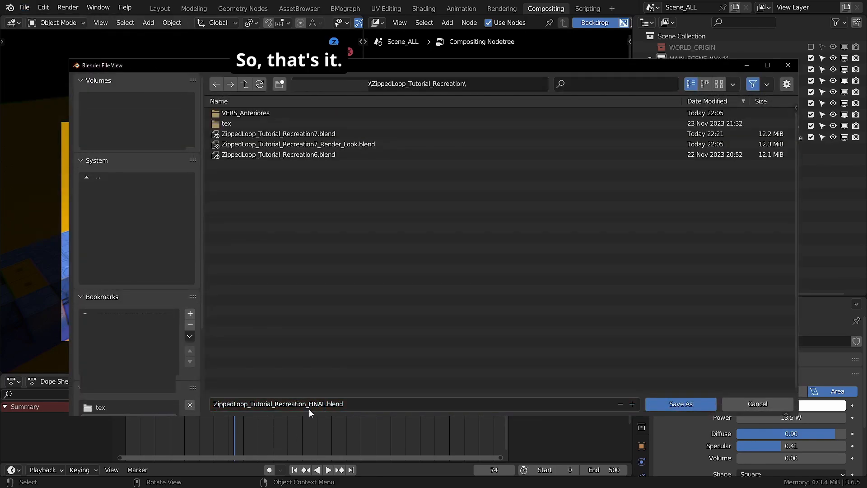
{"action": "left_click", "coordinate": [680, 404]}
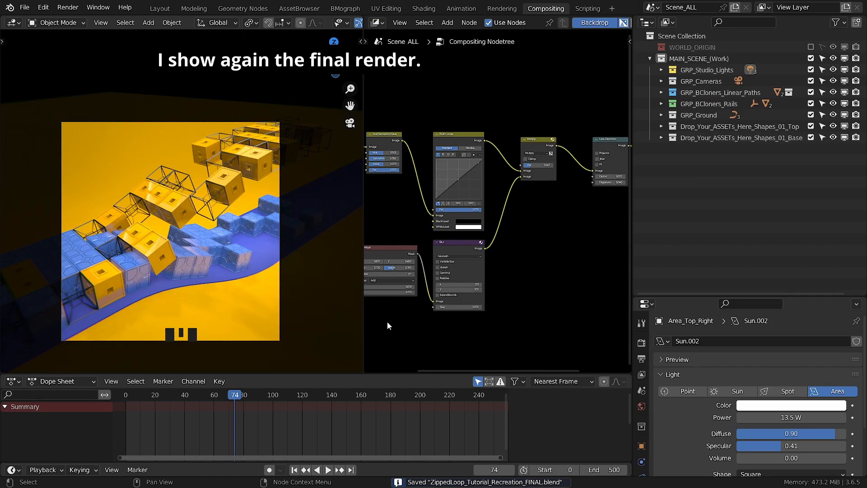